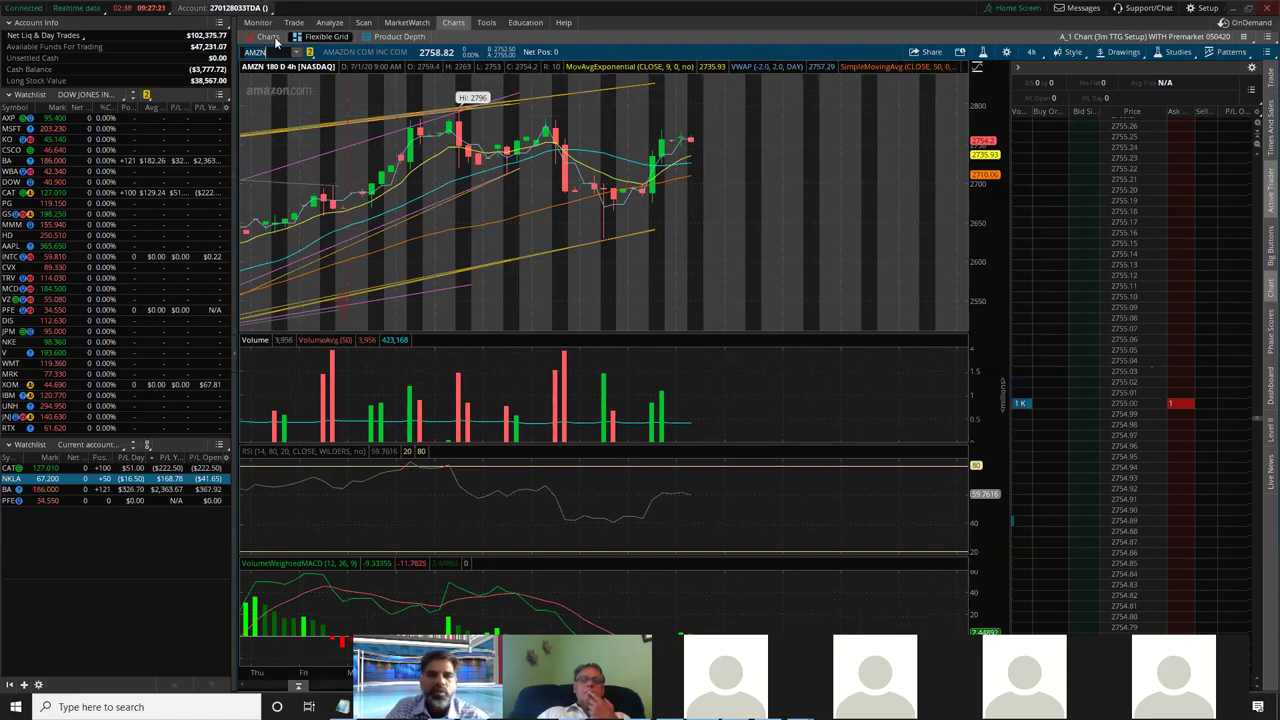
Set the AMZN chart's time frame to 15 years weekly (15 Y : W) and autozoom to show the full price history
right_click(413, 212)
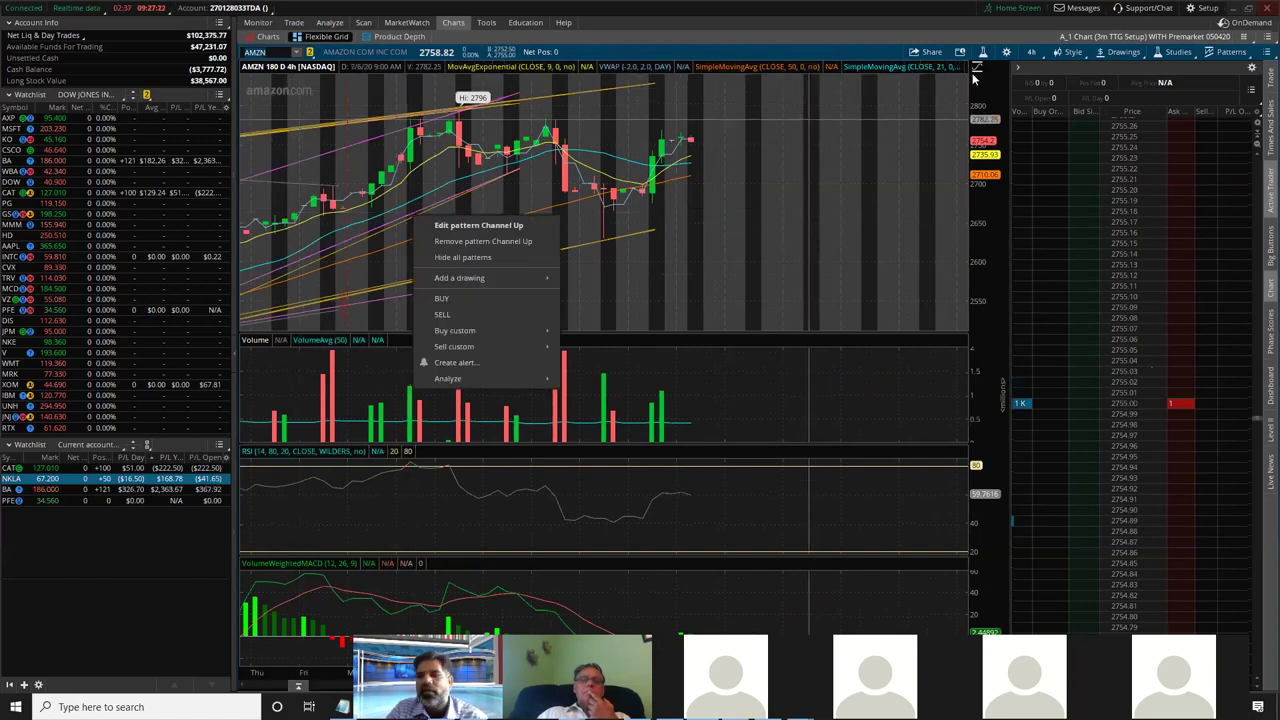
click(1031, 51)
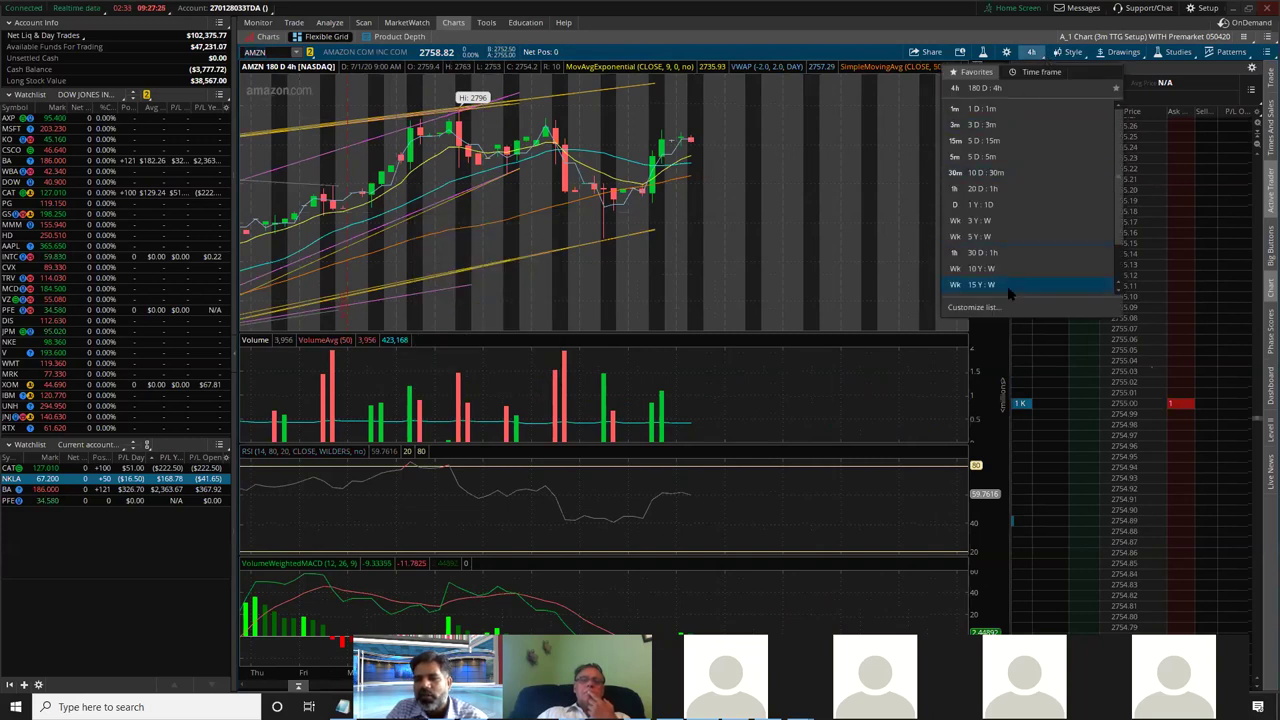
click(1000, 285)
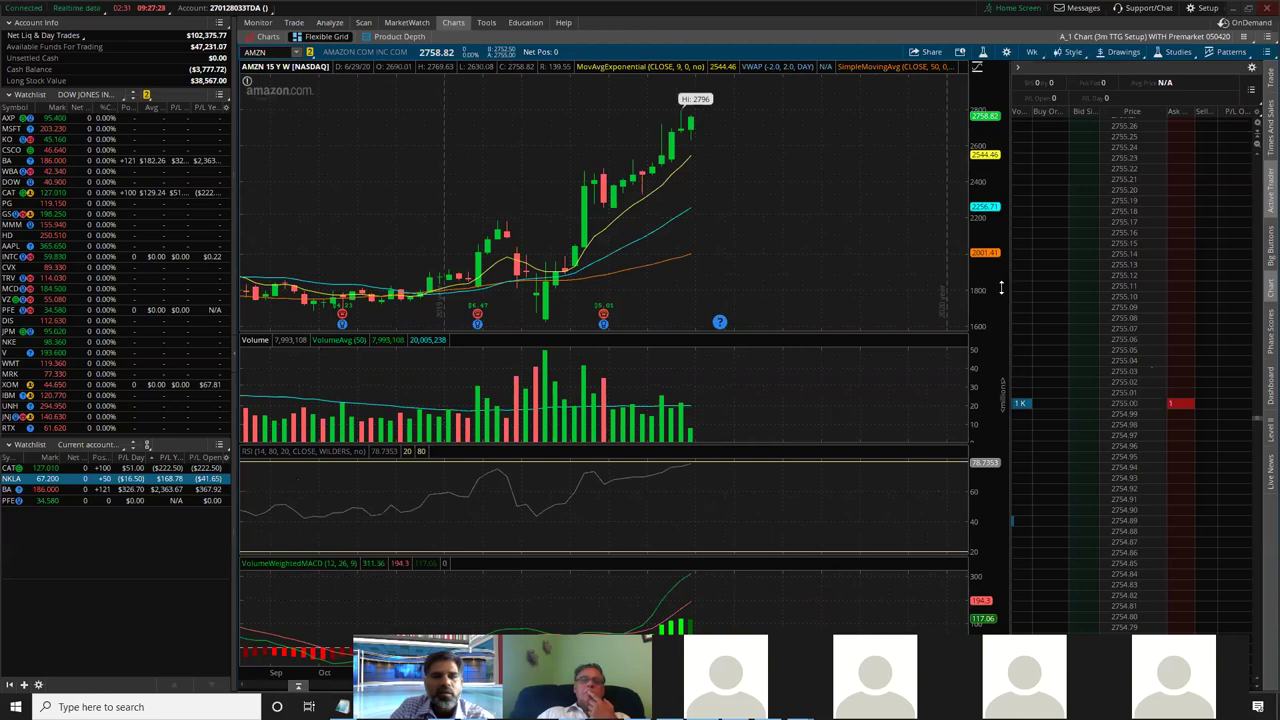
right_click(896, 121)
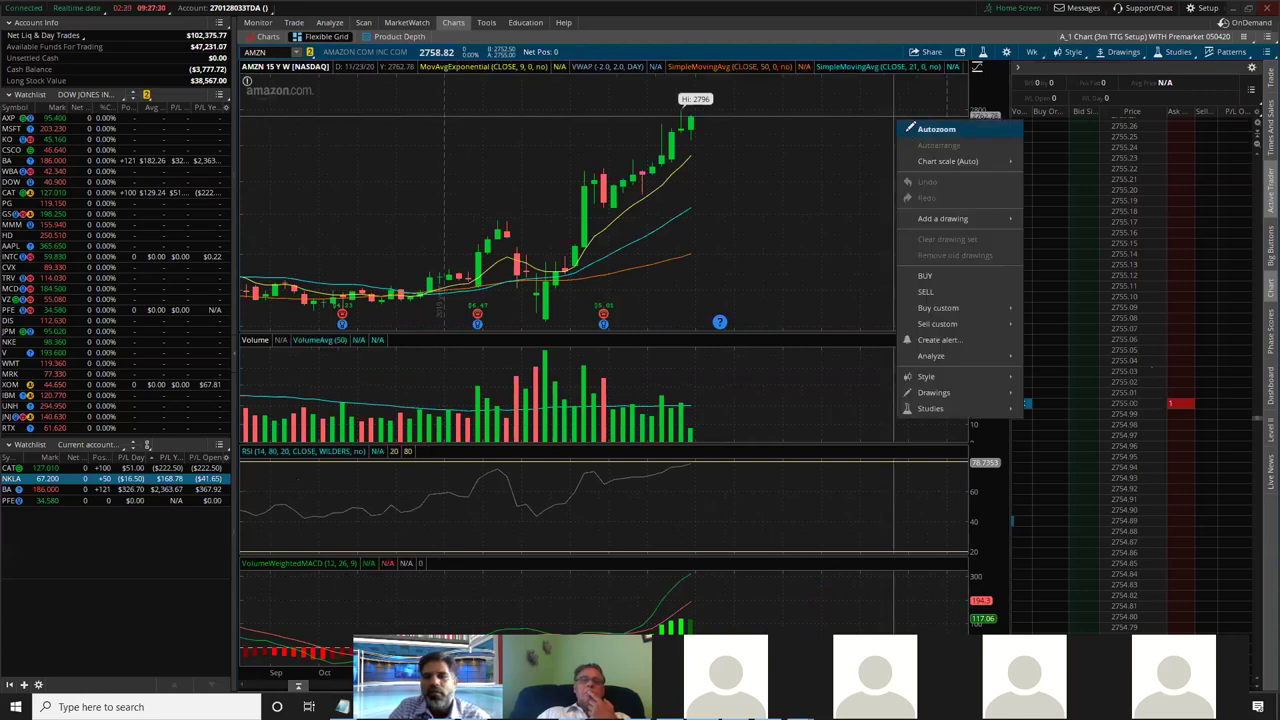
click(930, 129)
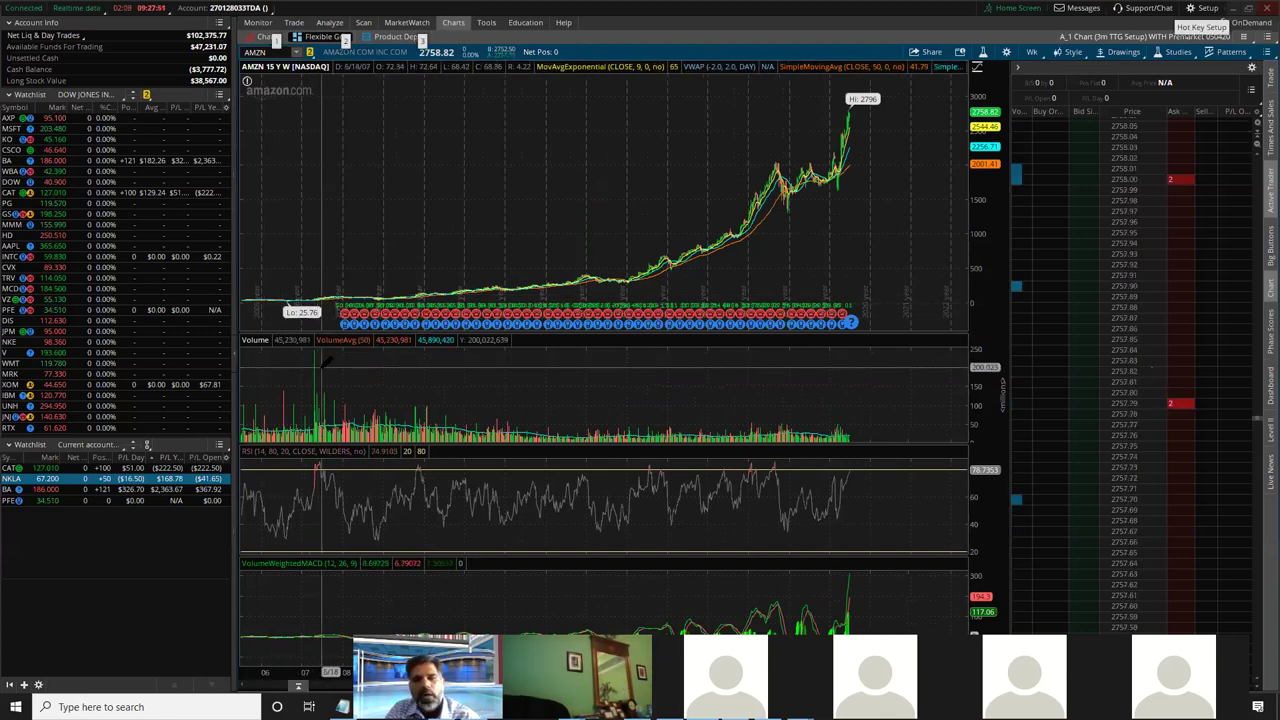
Switch to Microsoft Excel and create a new blank workbook
key(alt+Tab)
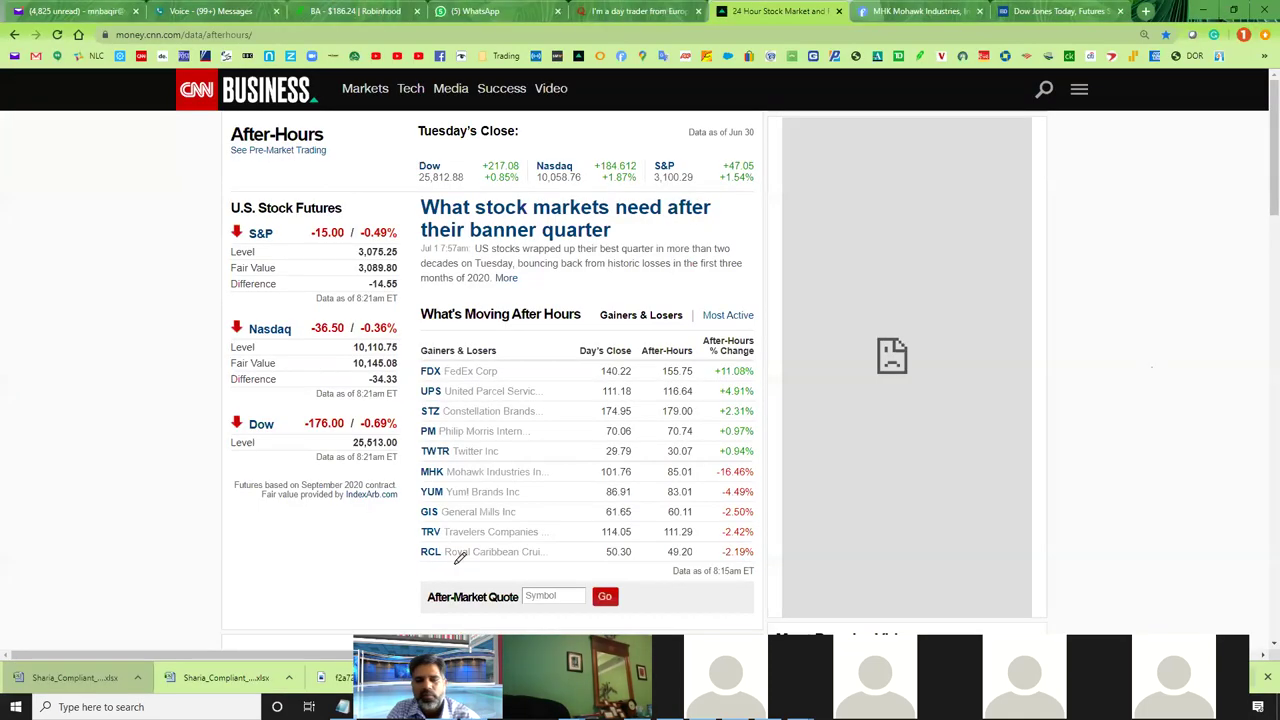
key(alt+Tab)
mouse_move(571, 707)
click(636, 680)
key(ctrl+n)
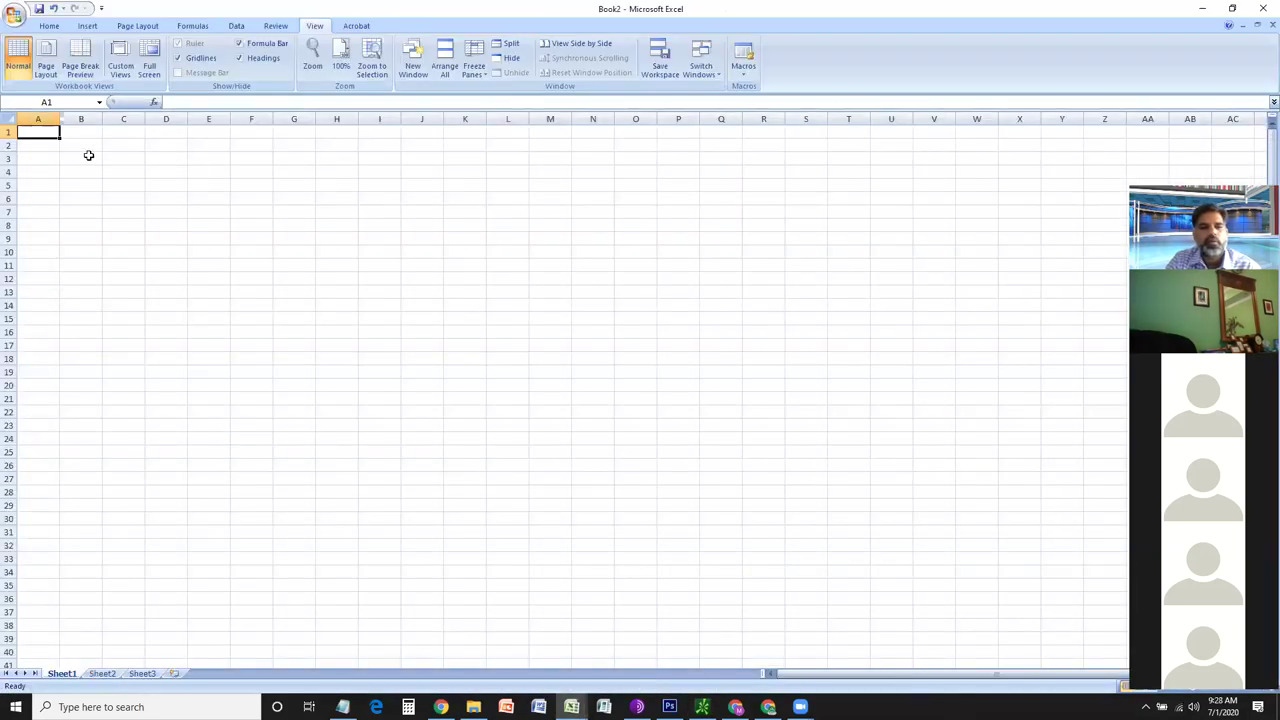
Enter 2005 in cell D2, 1000 in B3 and 25 in C3
click(168, 147)
text(2005)
key(Return)
key(Left)
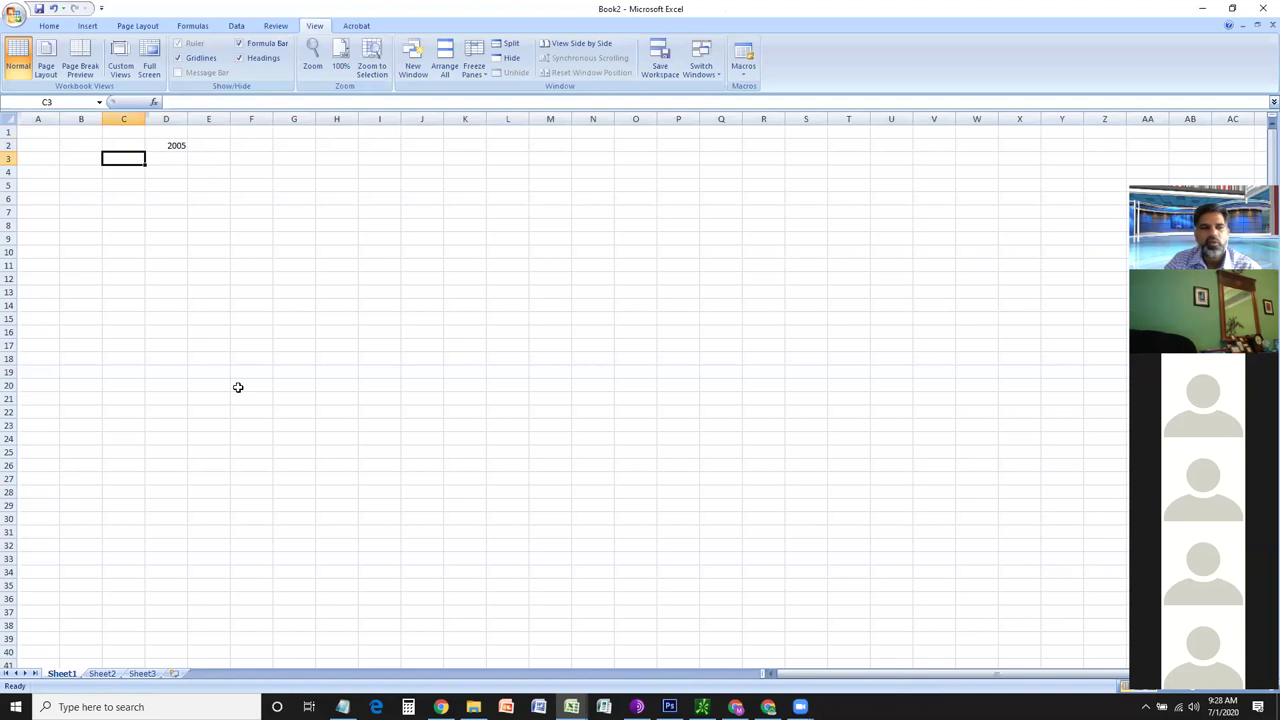
key(Left)
text(100)
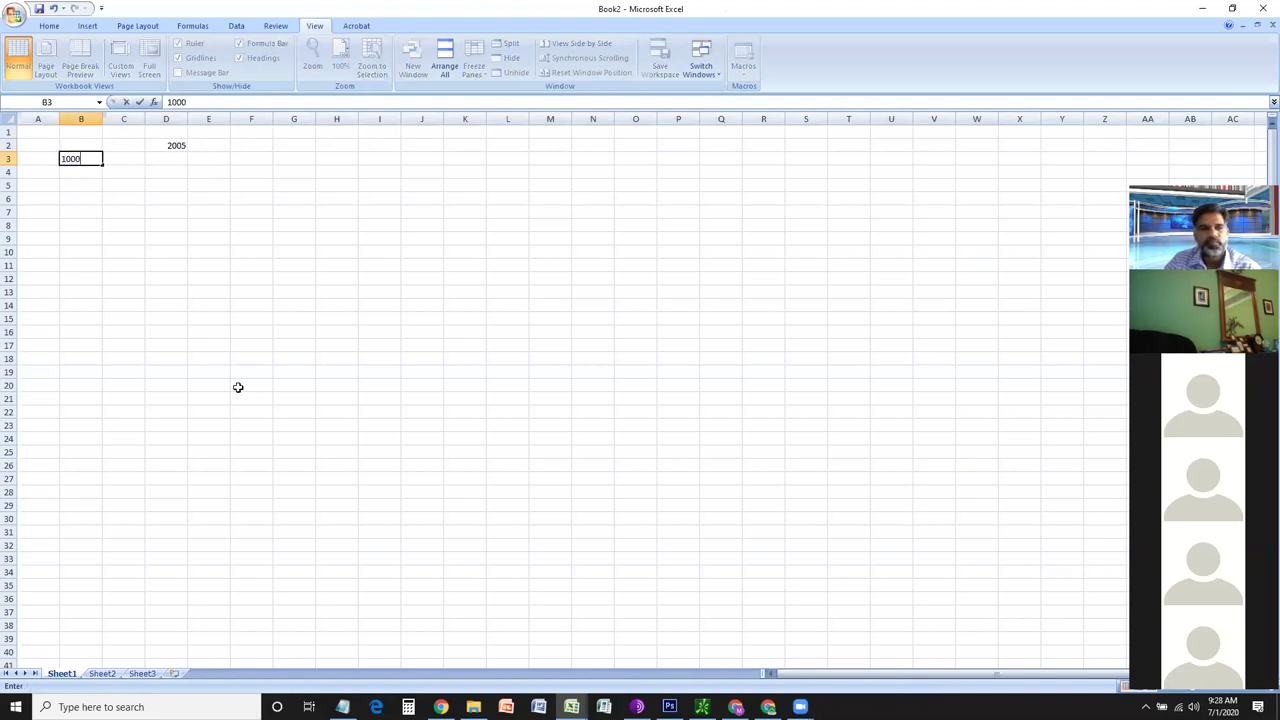
key(Right)
text(2)
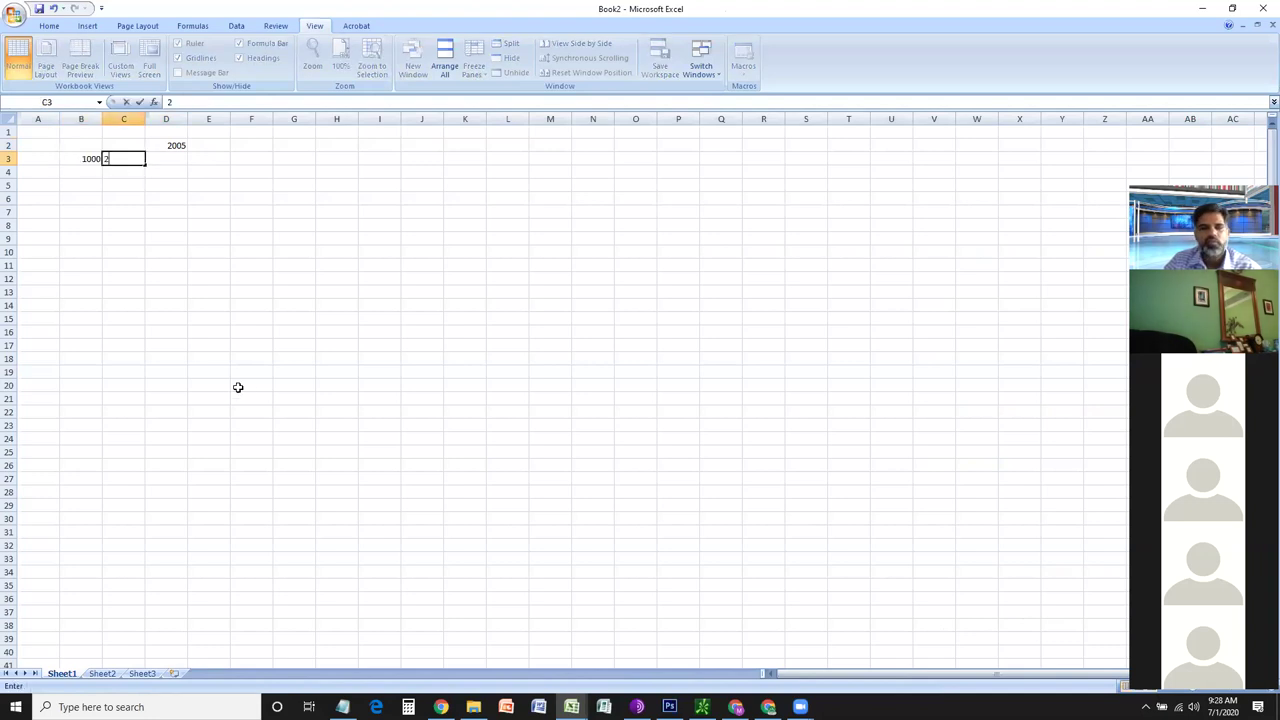
text(5)
Calculate the number of shares in cell D3 with the formula =B3/C3
key(Right)
text(=)
key(Left)
key(Left)
text(/)
key(Left)
key(Return)
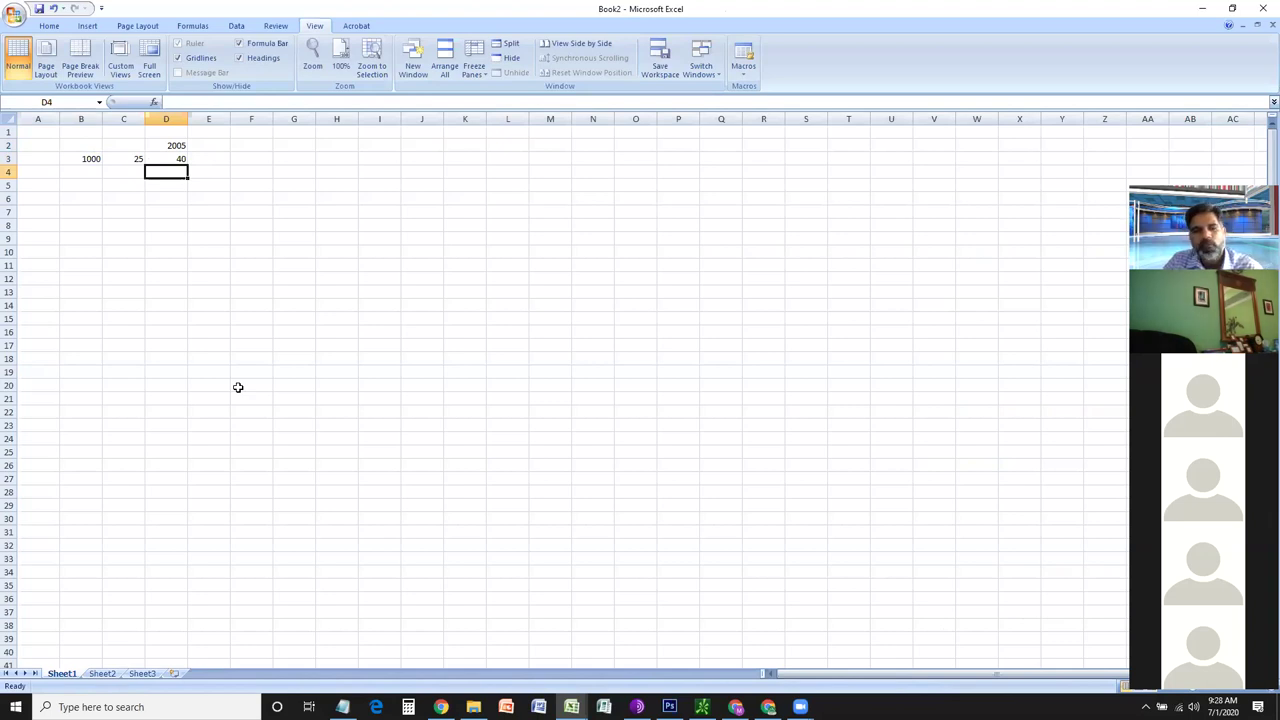
Zoom the worksheet to the cell range B2:J5
key(Right)
key(Right)
key(Up)
key(Left)
key(Left)
key(Up)
key(Up)
key(Left)
key(Down)
key(Down)
key(Up)
key(shift+Right)
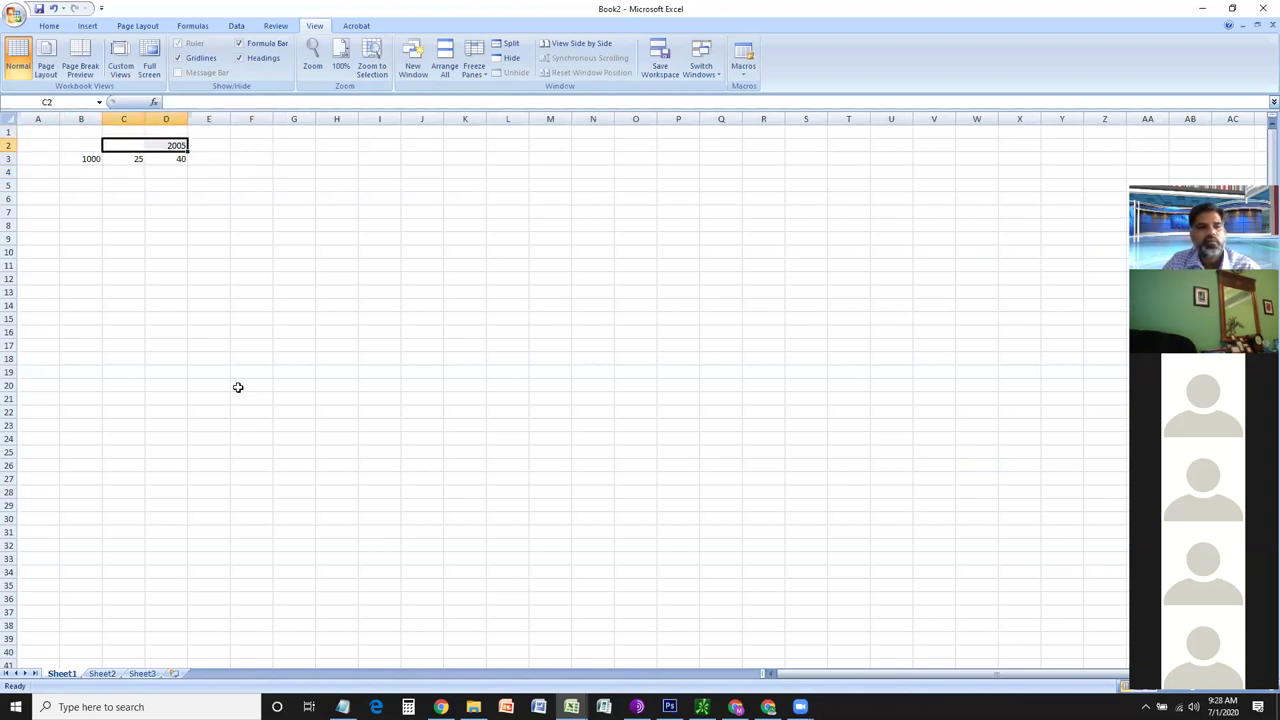
key(Left)
key(shift+Right)
key(shift+Right)
key(shift+Right)
key(shift+Right)
key(shift+Right)
key(shift+Right)
key(shift+Right)
key(shift+Right)
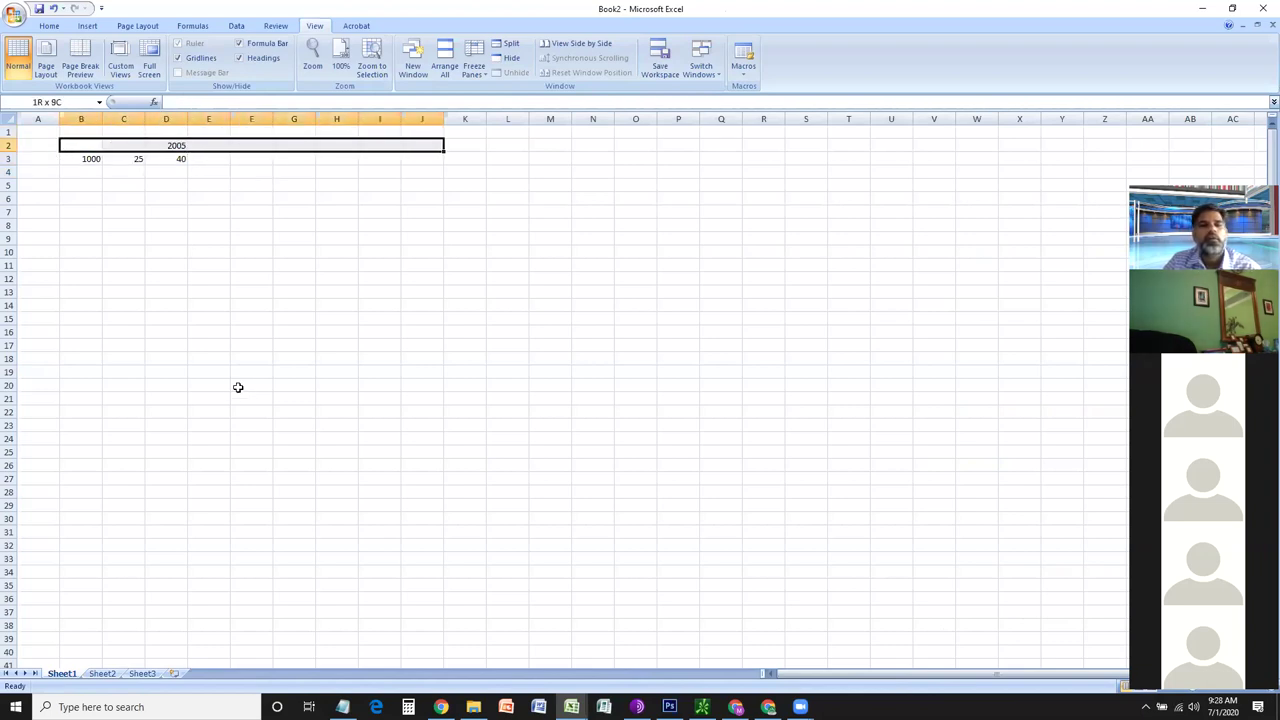
key(shift+Down)
key(shift+Down)
key(shift+Down)
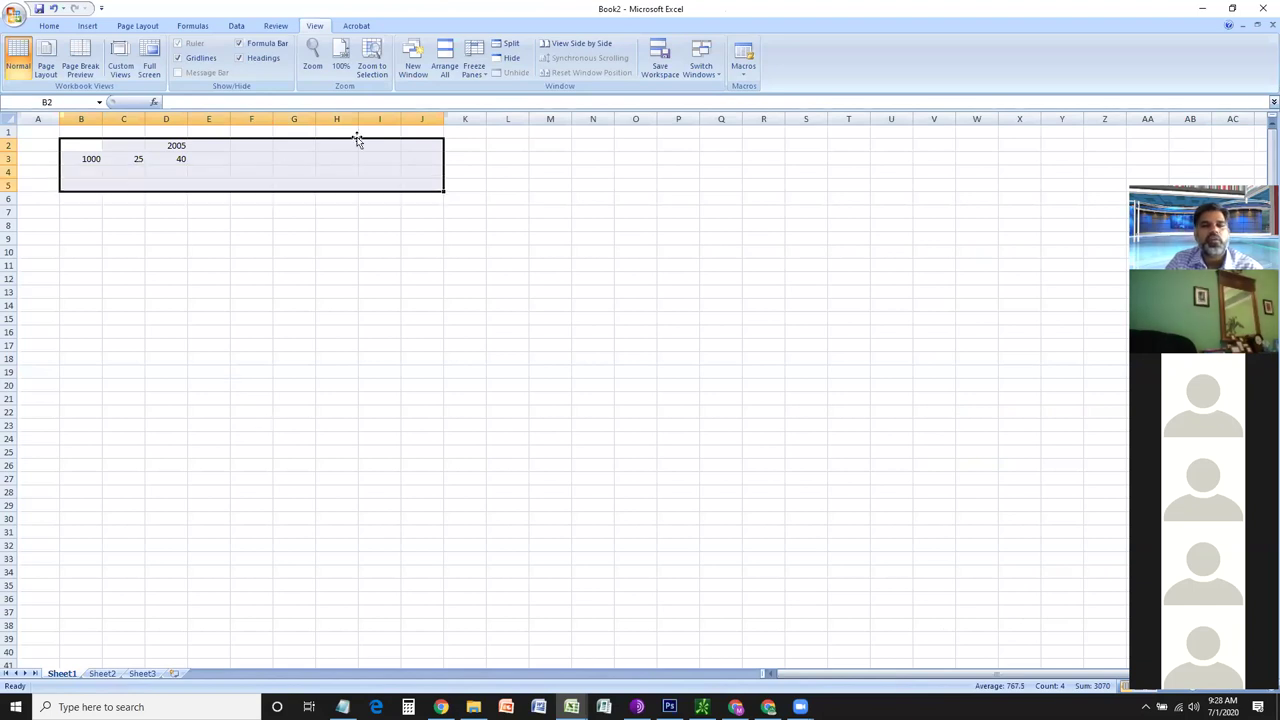
click(370, 68)
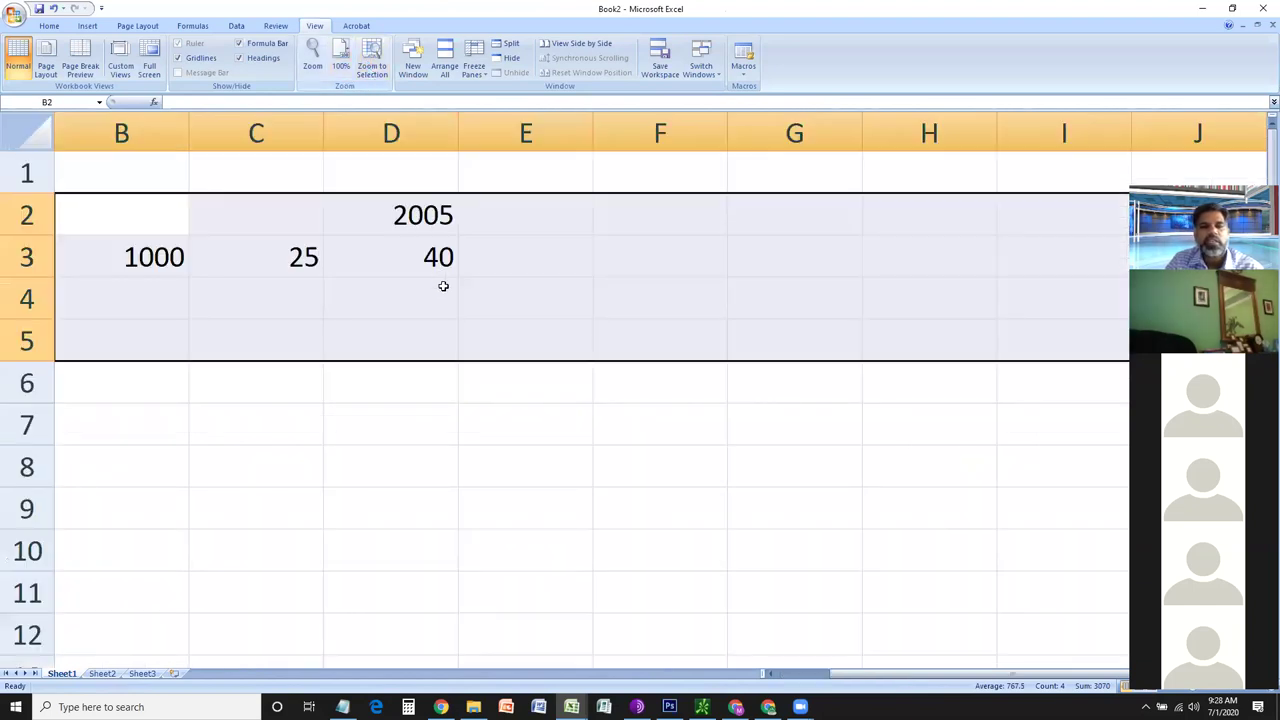
Label cell E2, beside the 2005 heading, with the year 2020
click(442, 265)
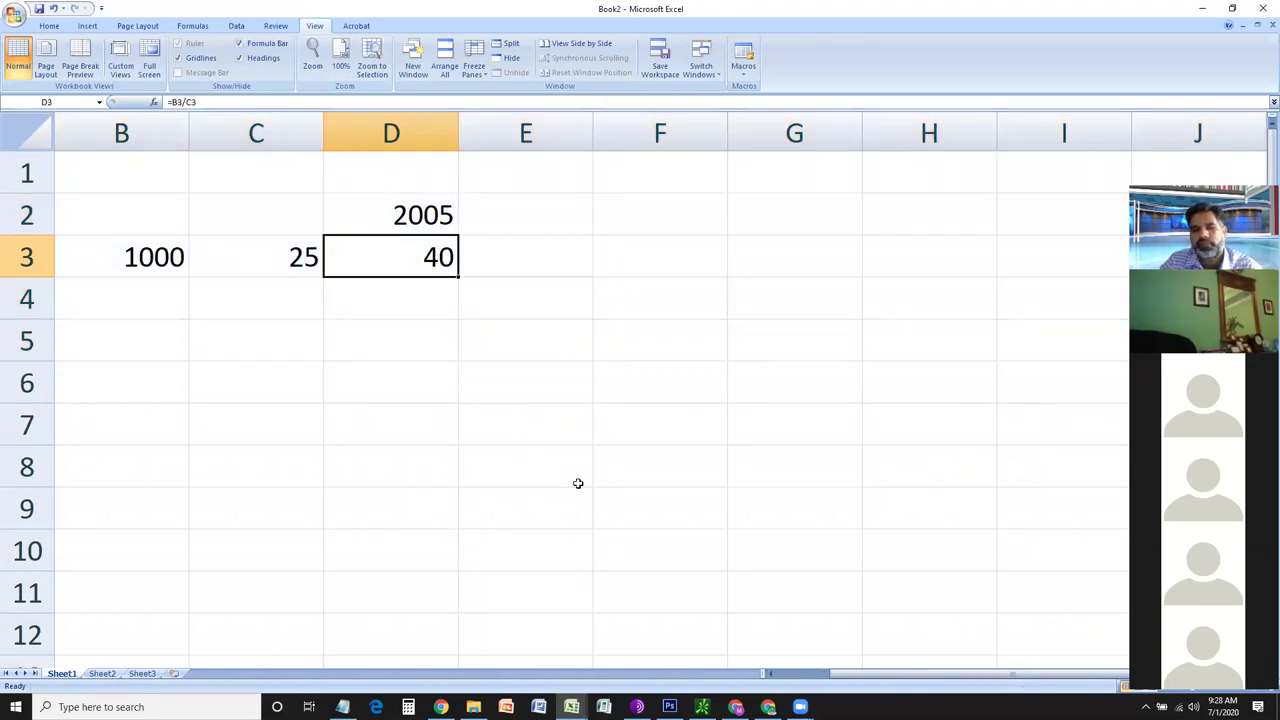
key(Right)
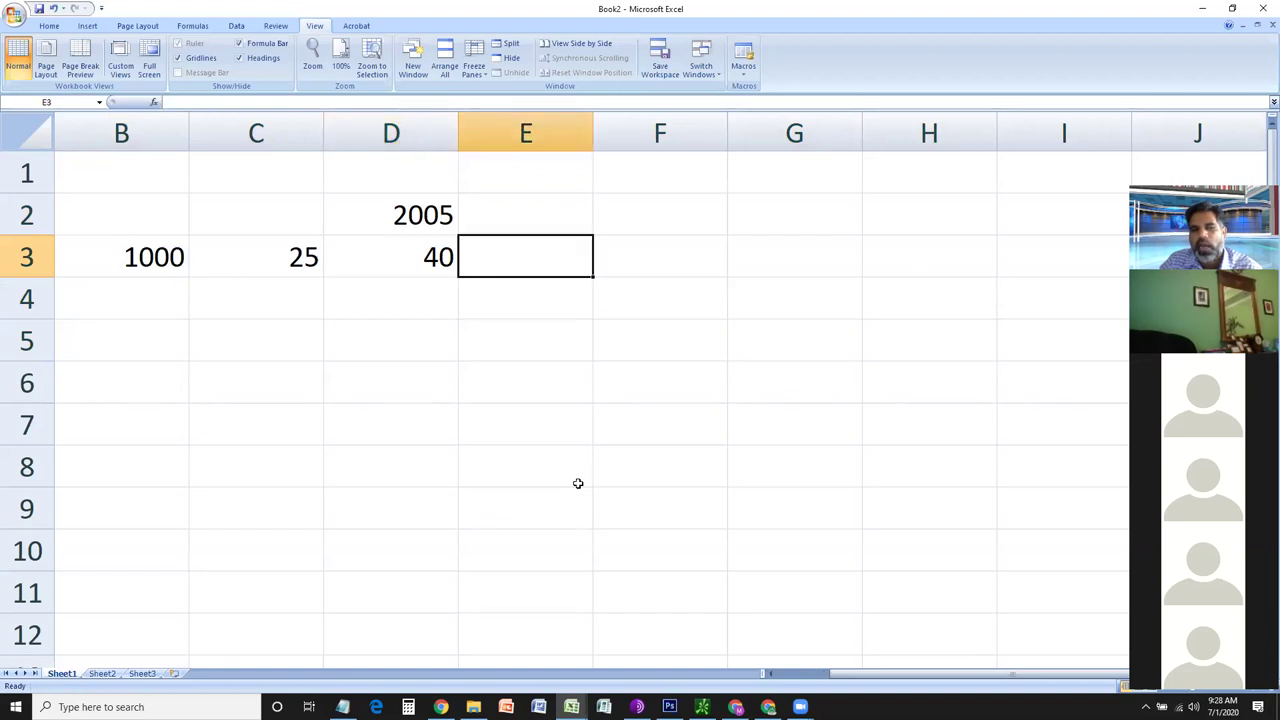
key(Up)
text(2020)
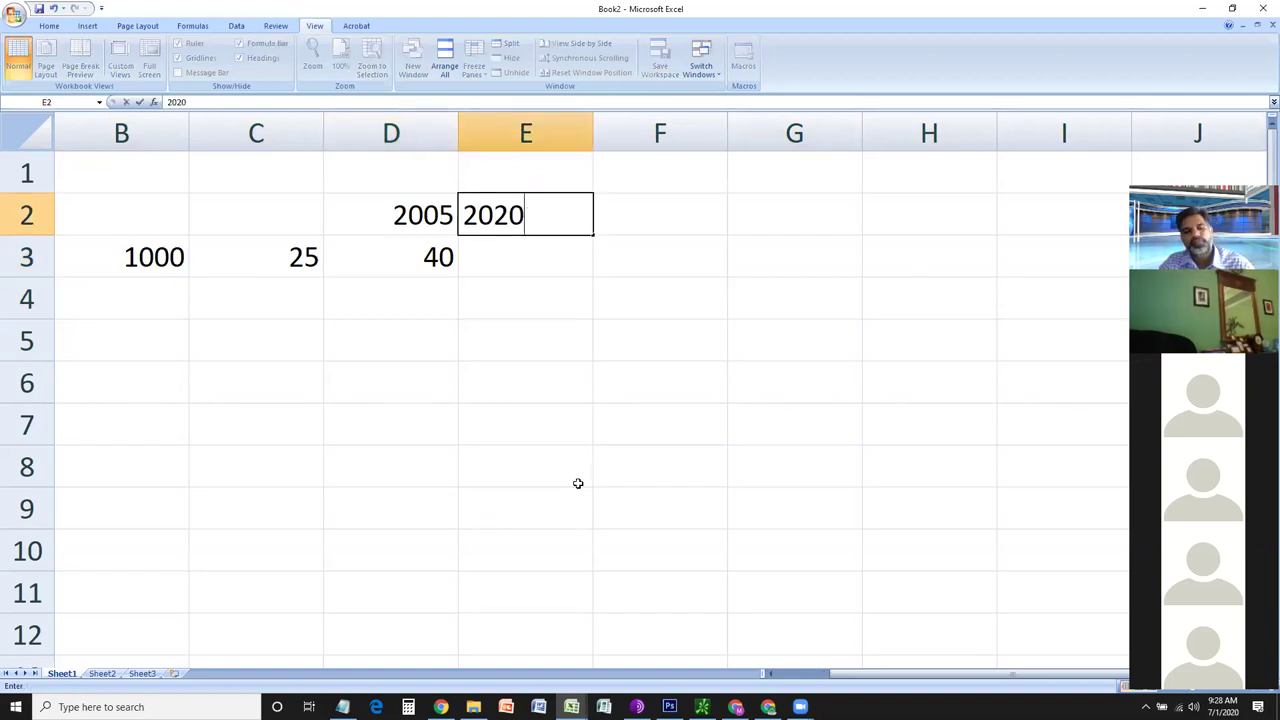
Look up the AMZN share price on the trading chart, enter 2758 in cell E2 and copy that cell
key(alt+Tab)
key(Tab)
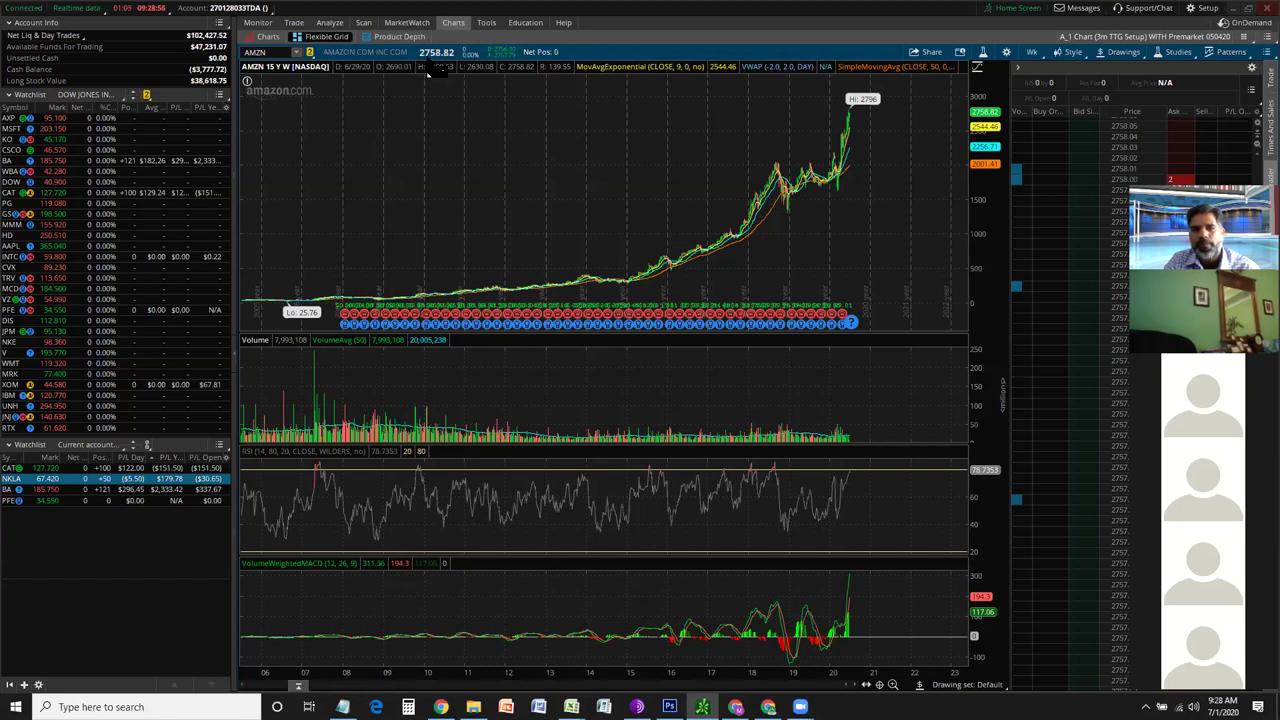
key(alt+Tab)
text(27)
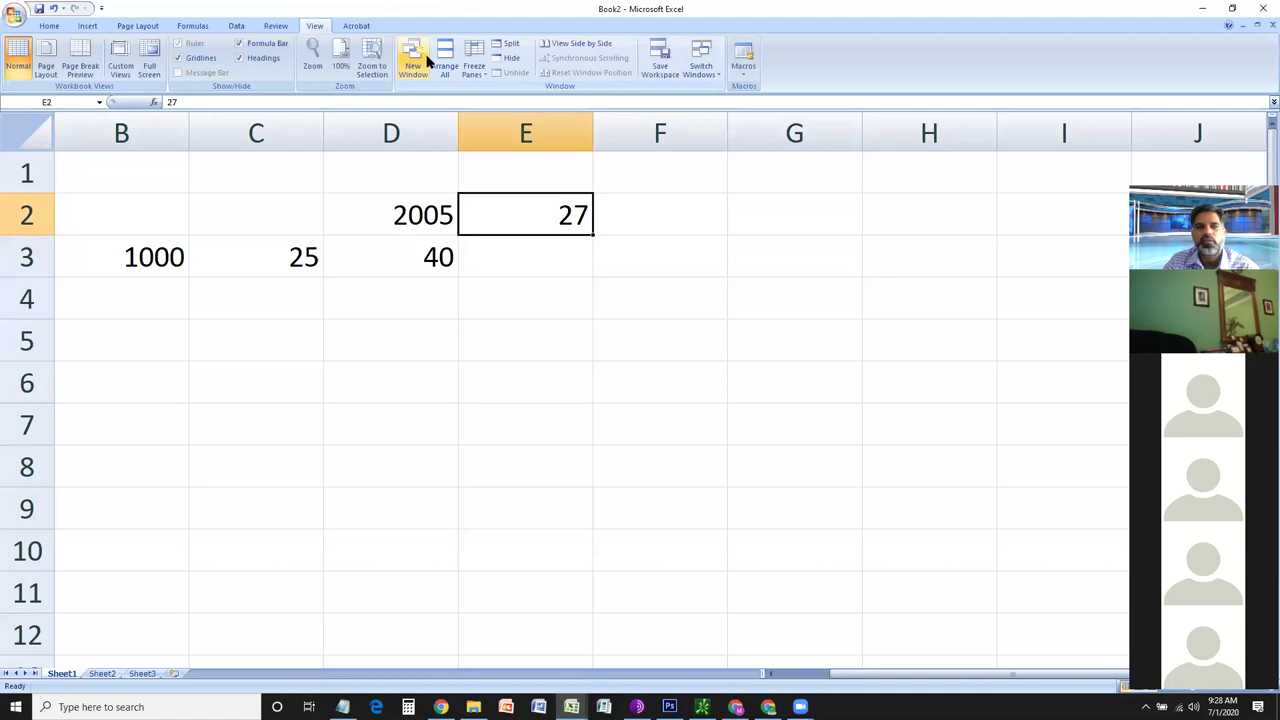
key(alt+Tab)
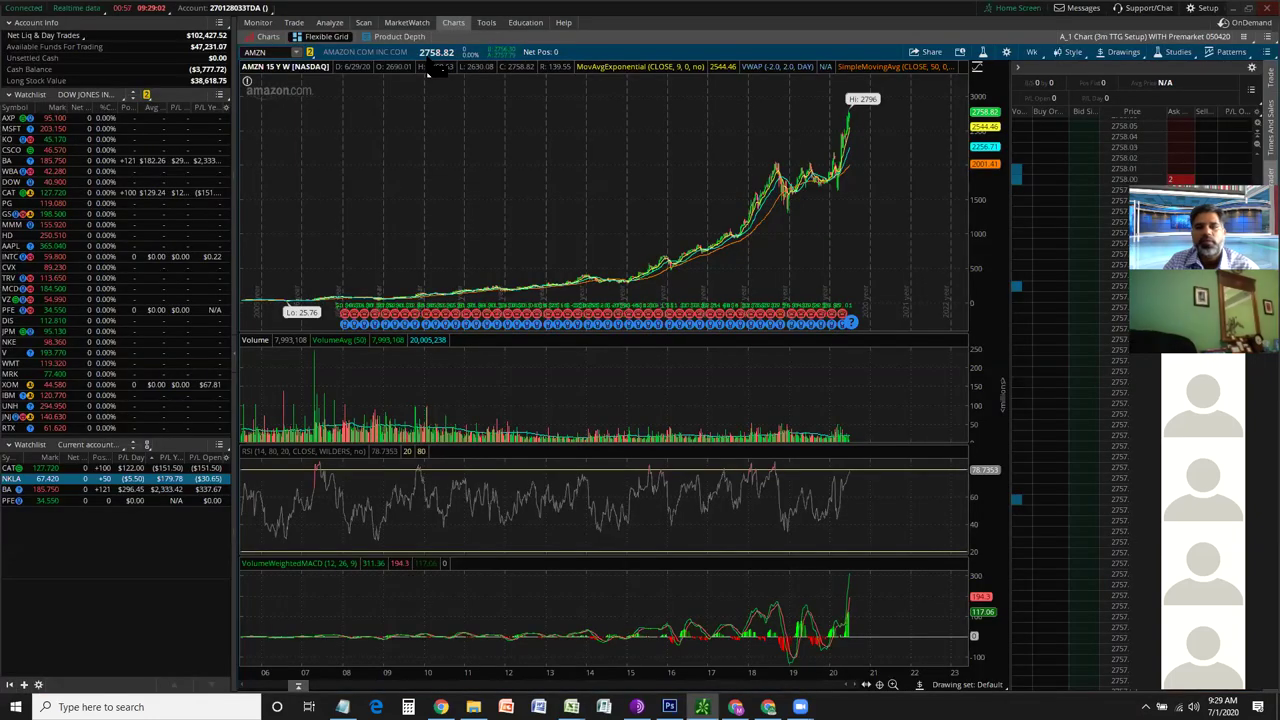
key(alt+Tab)
text(5)
key(BackSpace)
text(2758)
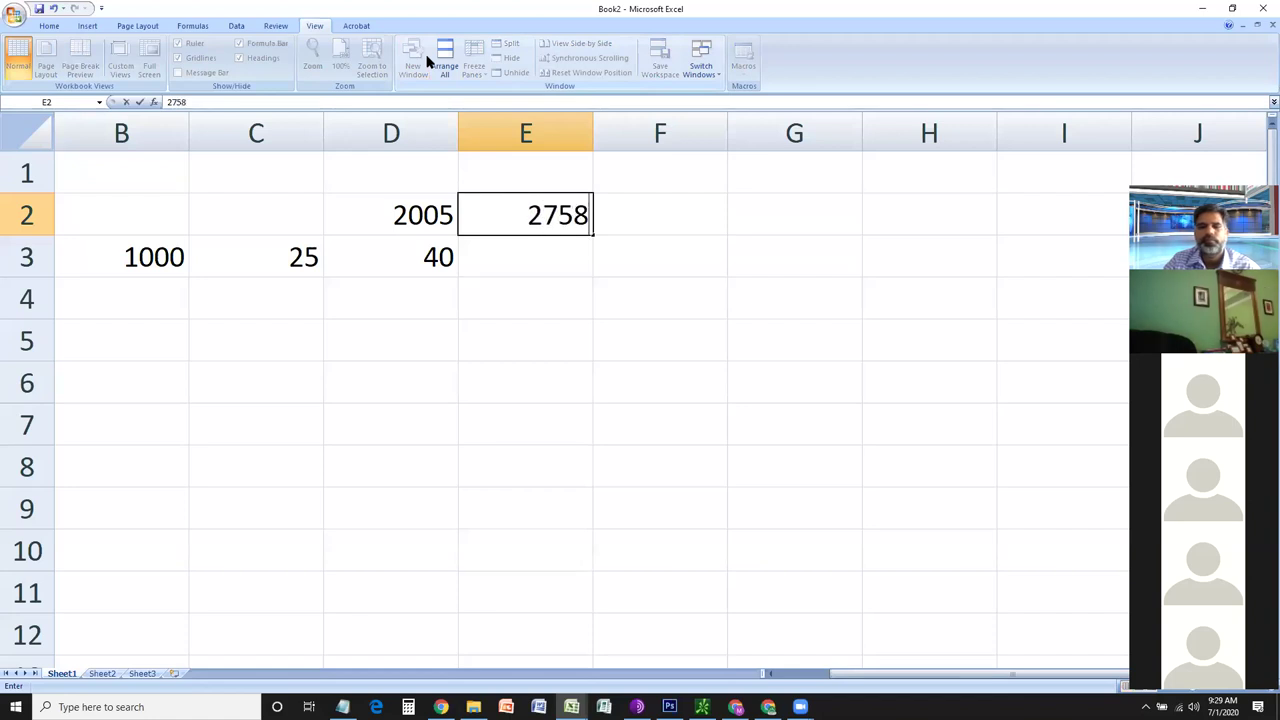
key(Return)
key(Up)
key(ctrl+c)
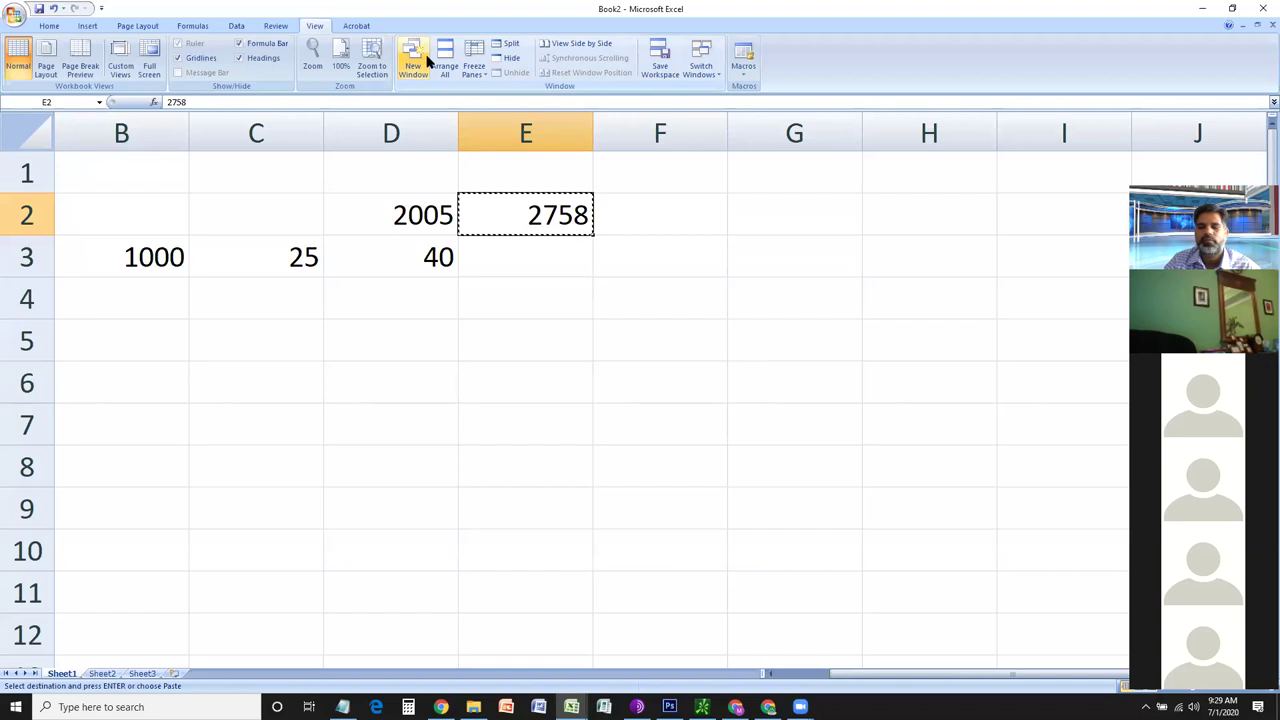
Replace the contents of E2 with 2020 and calculate the holding's value in E3 with =D3*2758
text(2020)
key(Return)
text(=)
key(Left)
text(*2750)
key(BackSpace)
text(8)
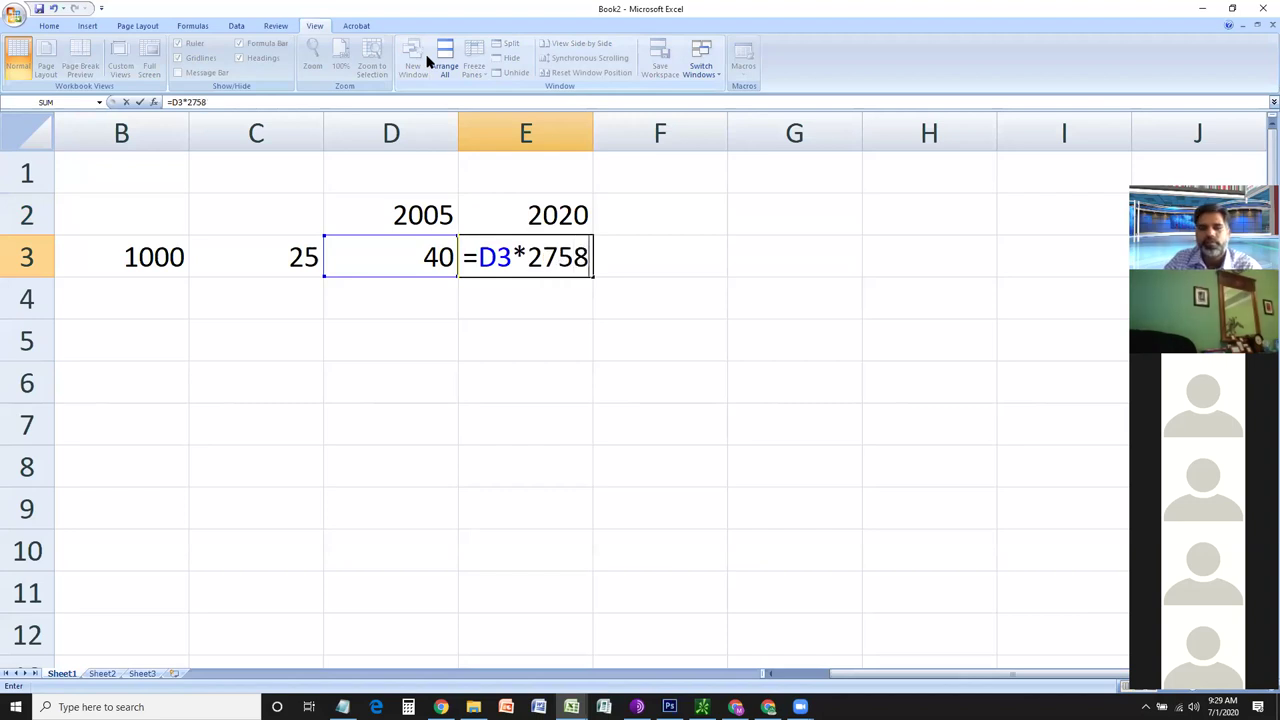
key(Return)
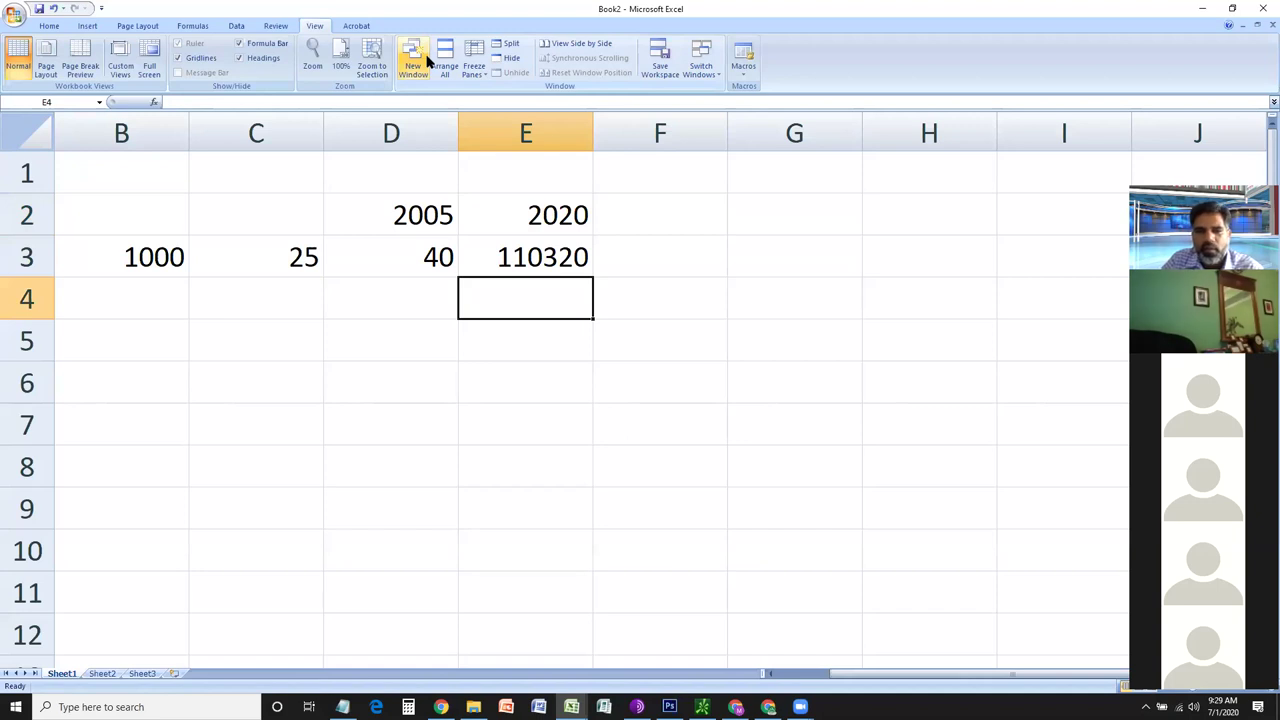
Format cell E3 with the comma style and no decimal places
key(Up)
key(alt+h)
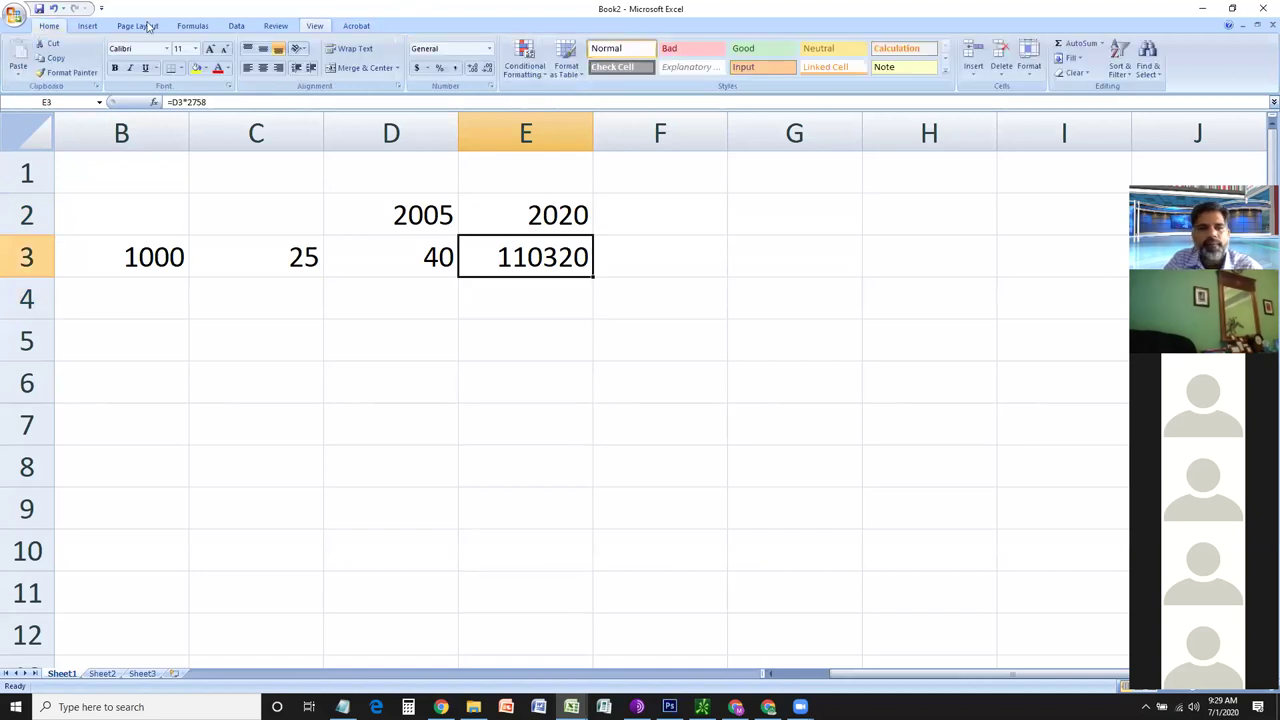
click(455, 67)
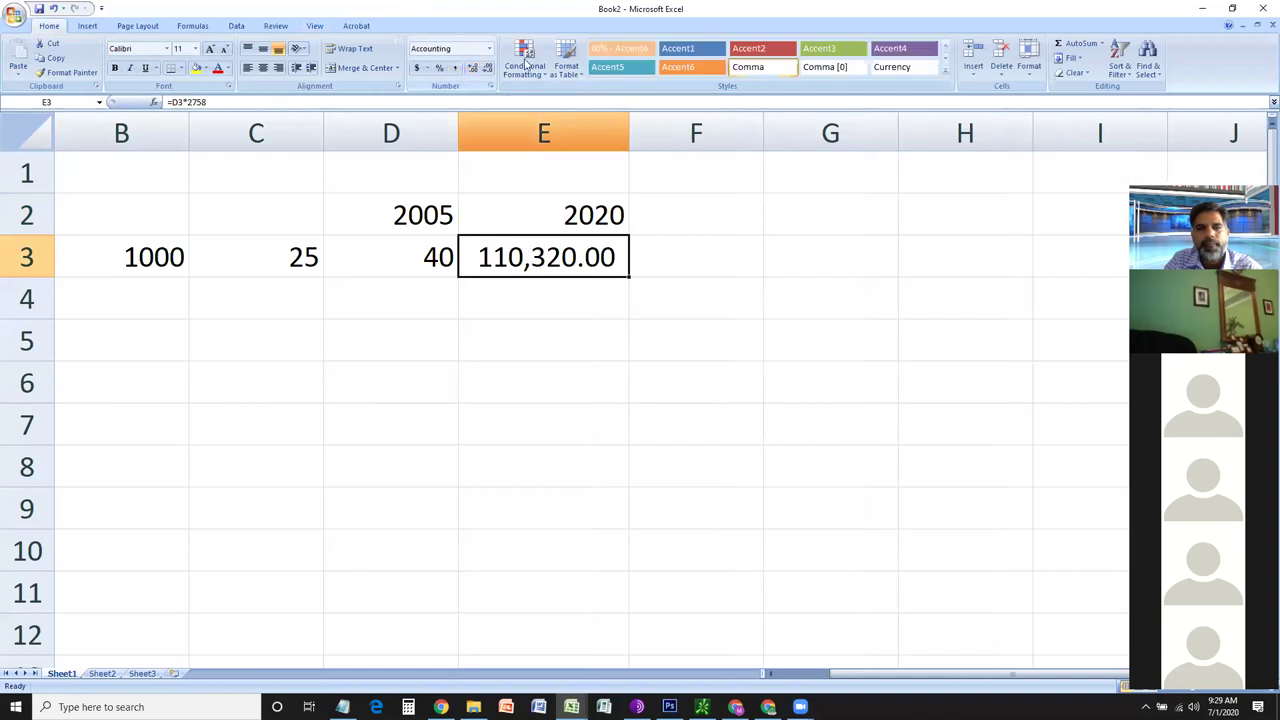
click(487, 68)
click(487, 68)
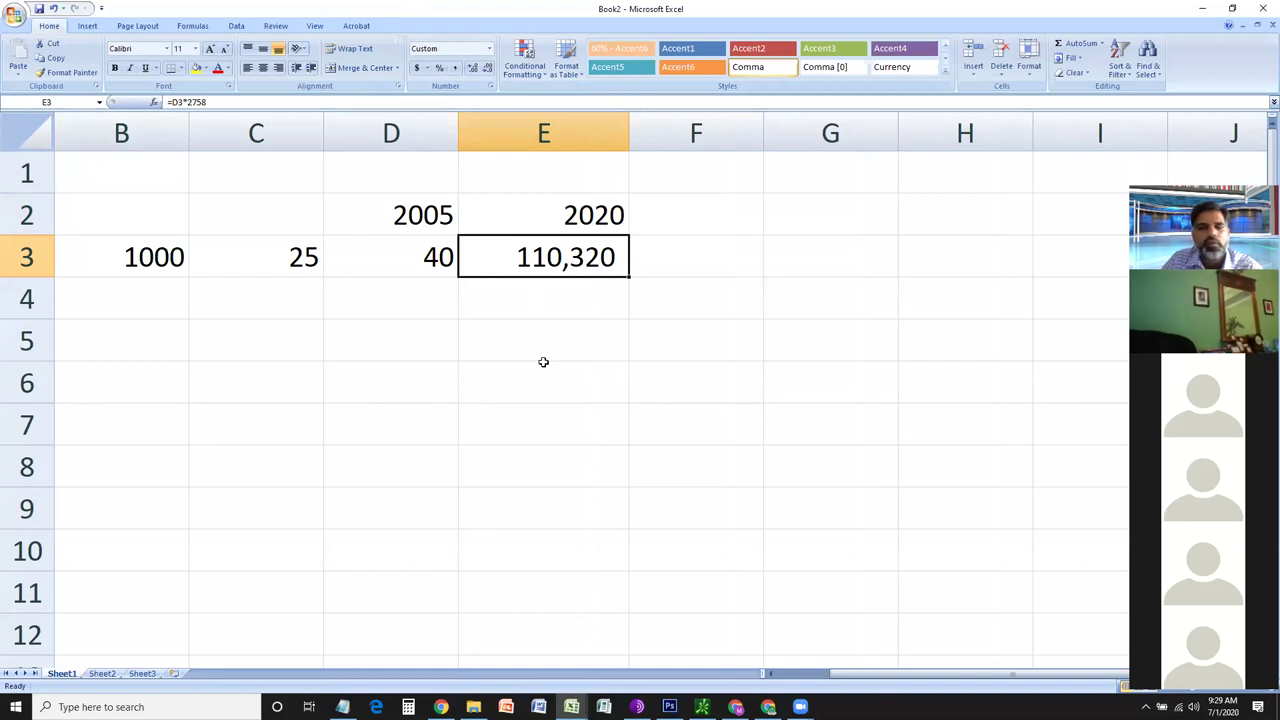
key(Left)
key(Right)
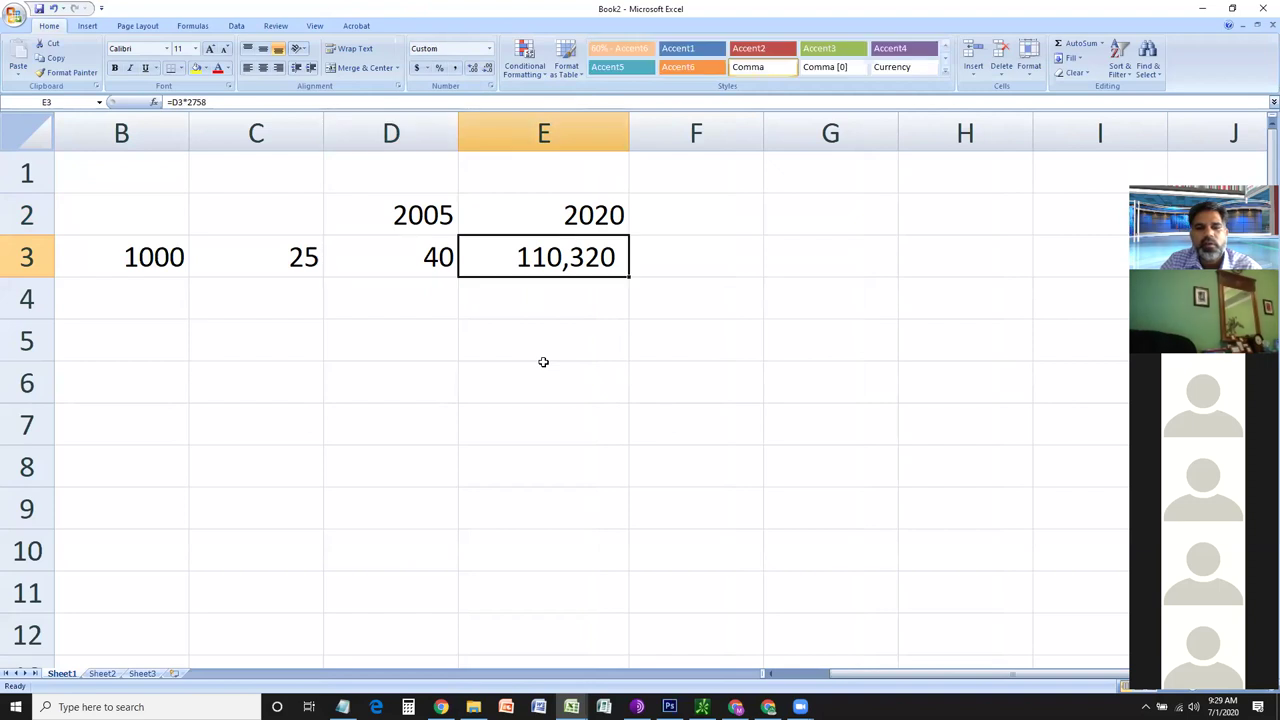
key(Left)
key(Right)
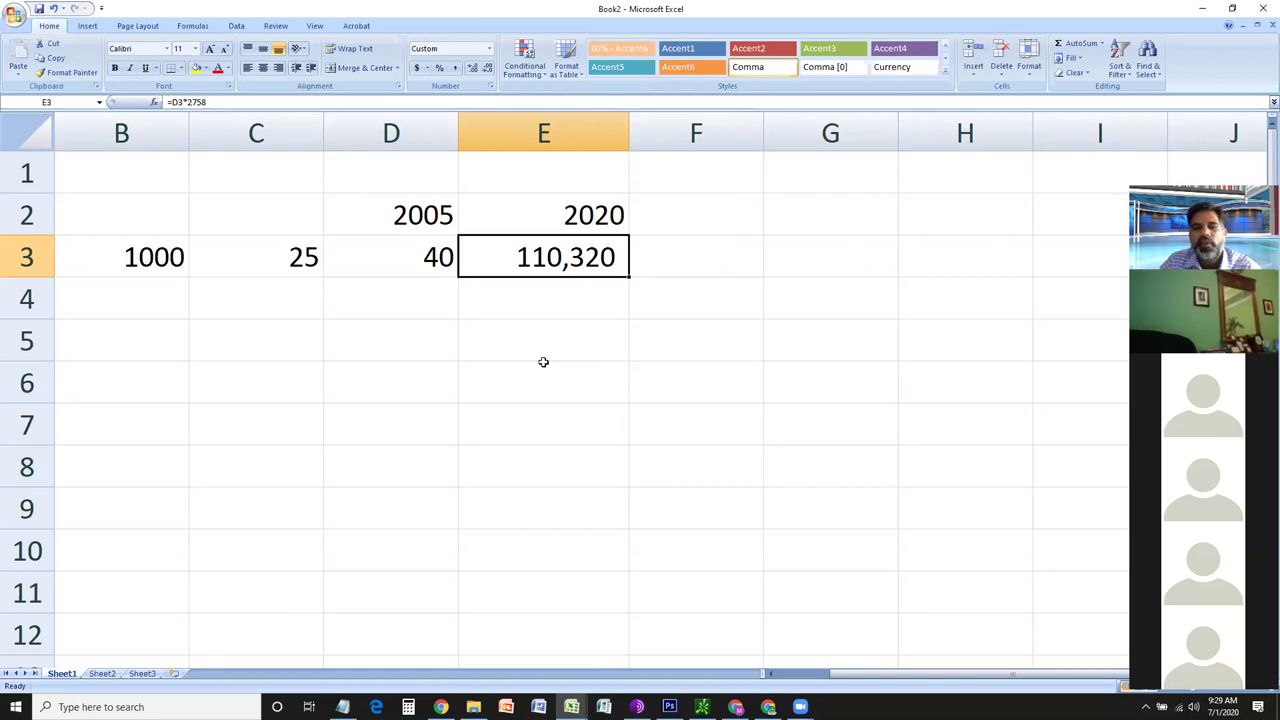
Change B3 to 40 and overwrite the formula in D3 with 1000
key(Left)
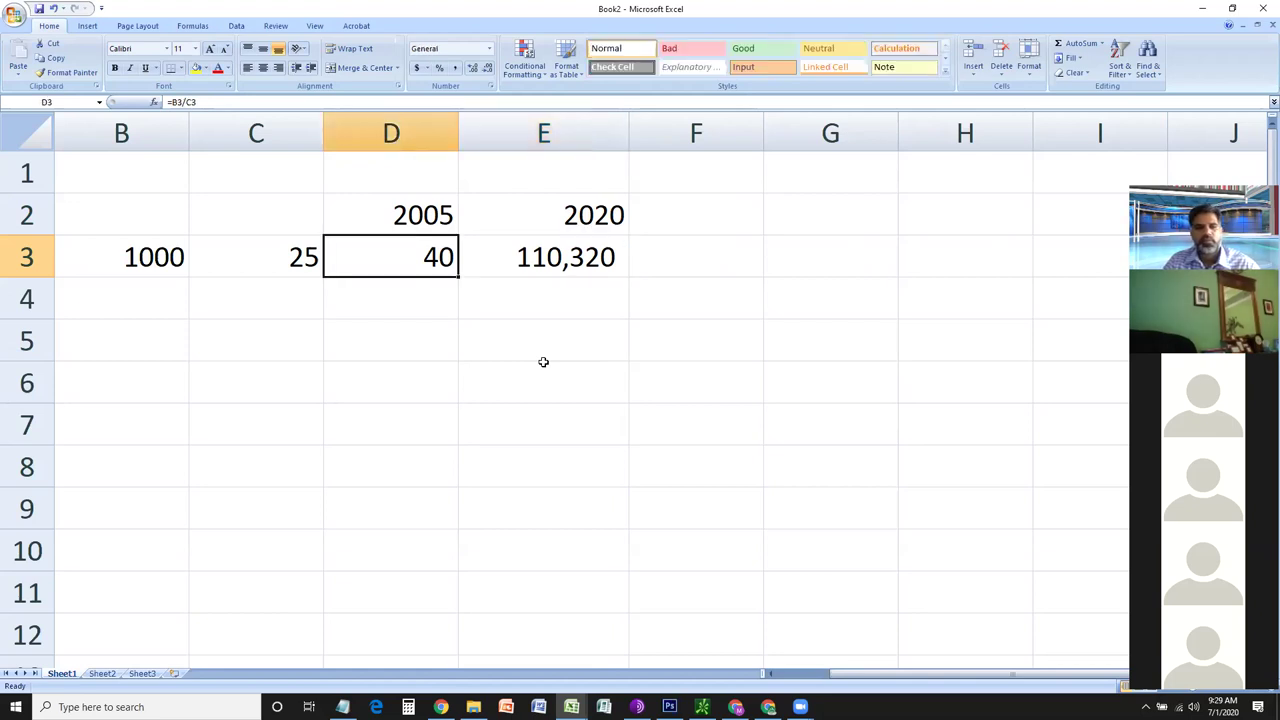
key(Left)
key(Left)
text(40)
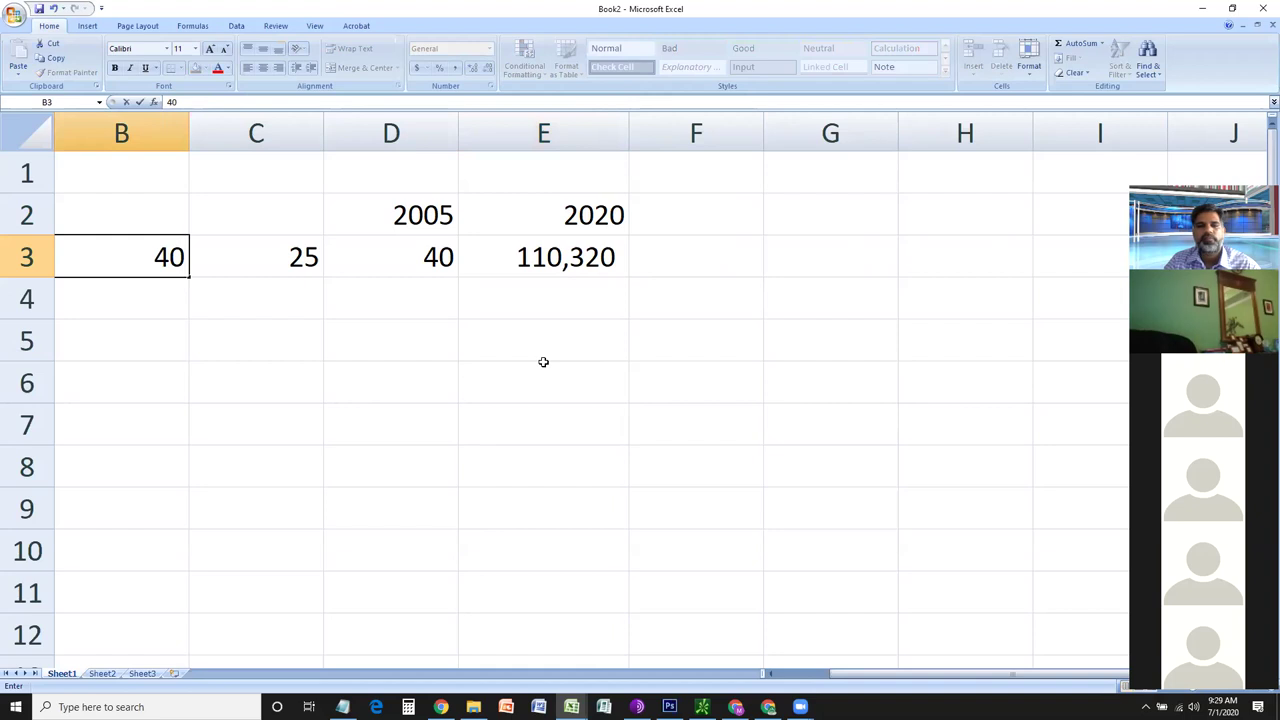
key(Right)
key(Right)
text(1000)
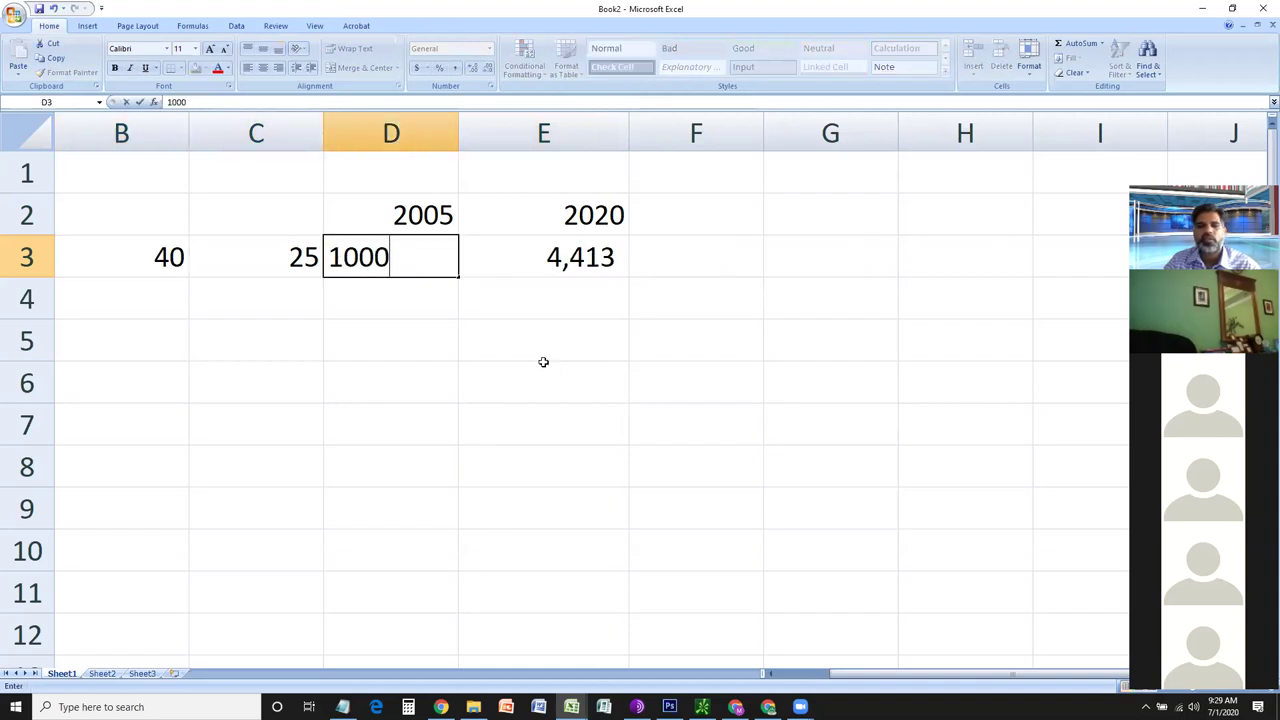
key(Return)
Format cells D3 and E3 as dollar accounting amounts with no decimal places
key(Up)
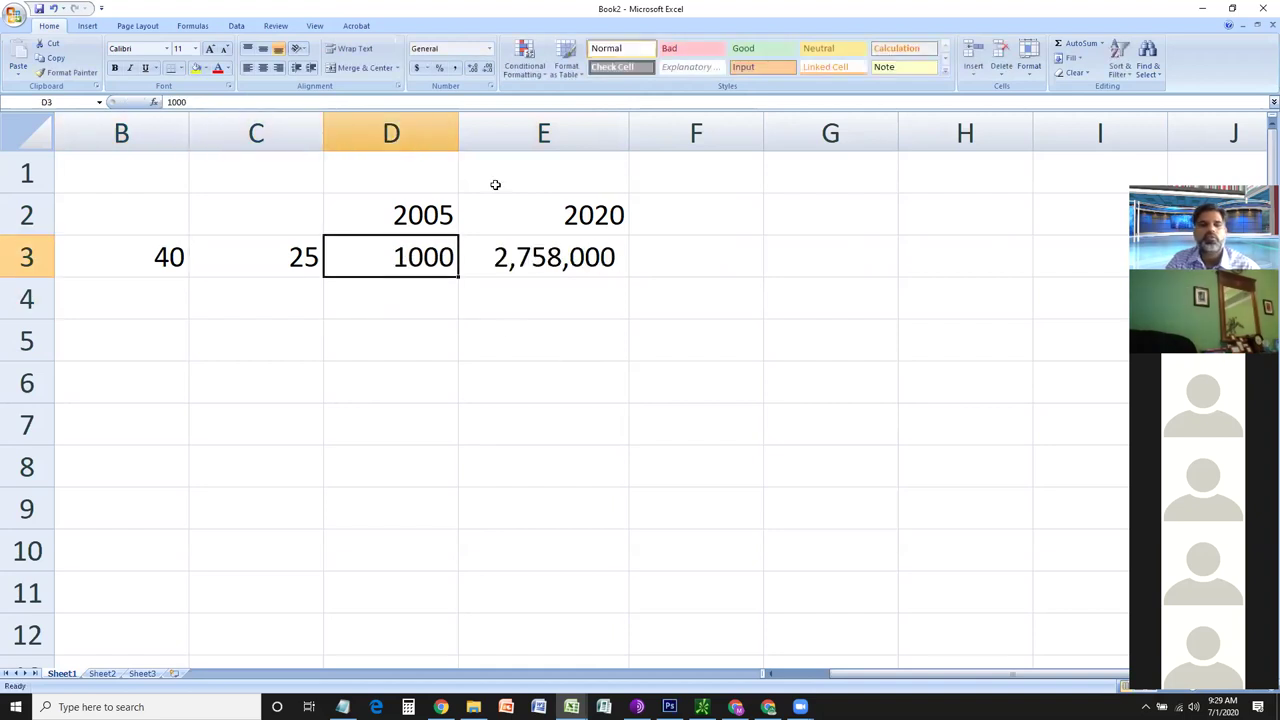
click(418, 68)
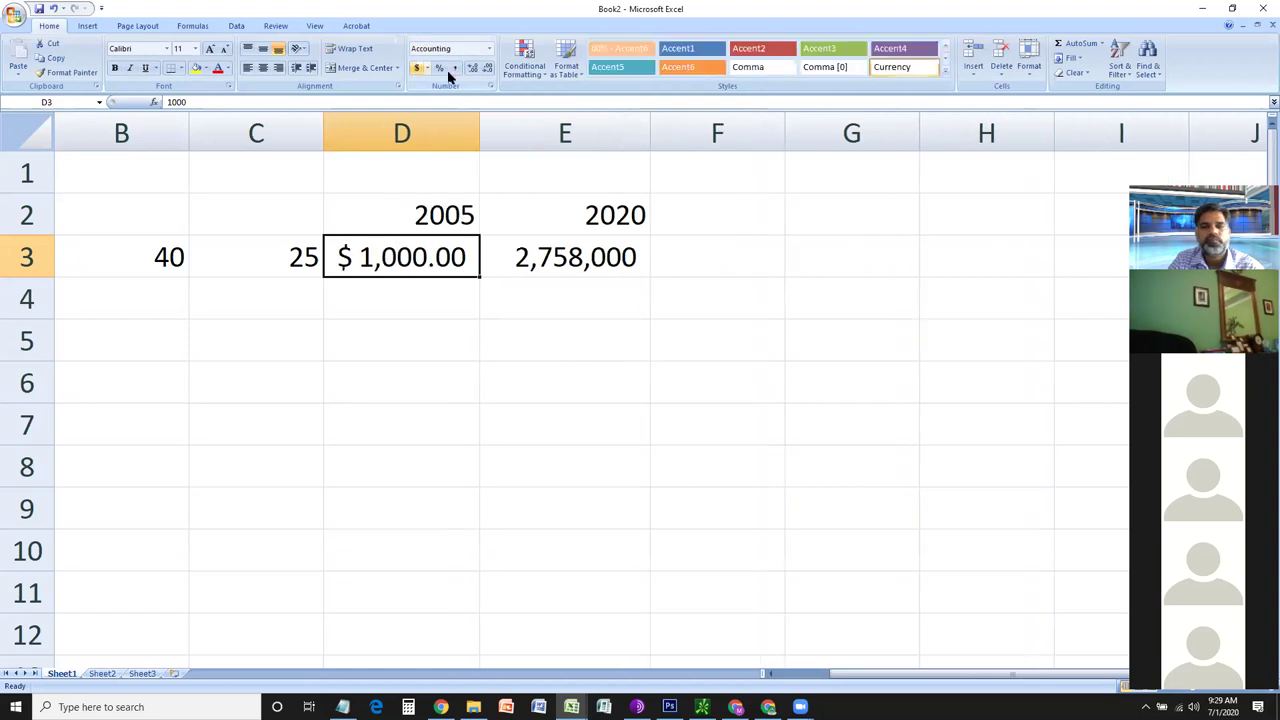
click(487, 68)
click(487, 68)
click(540, 257)
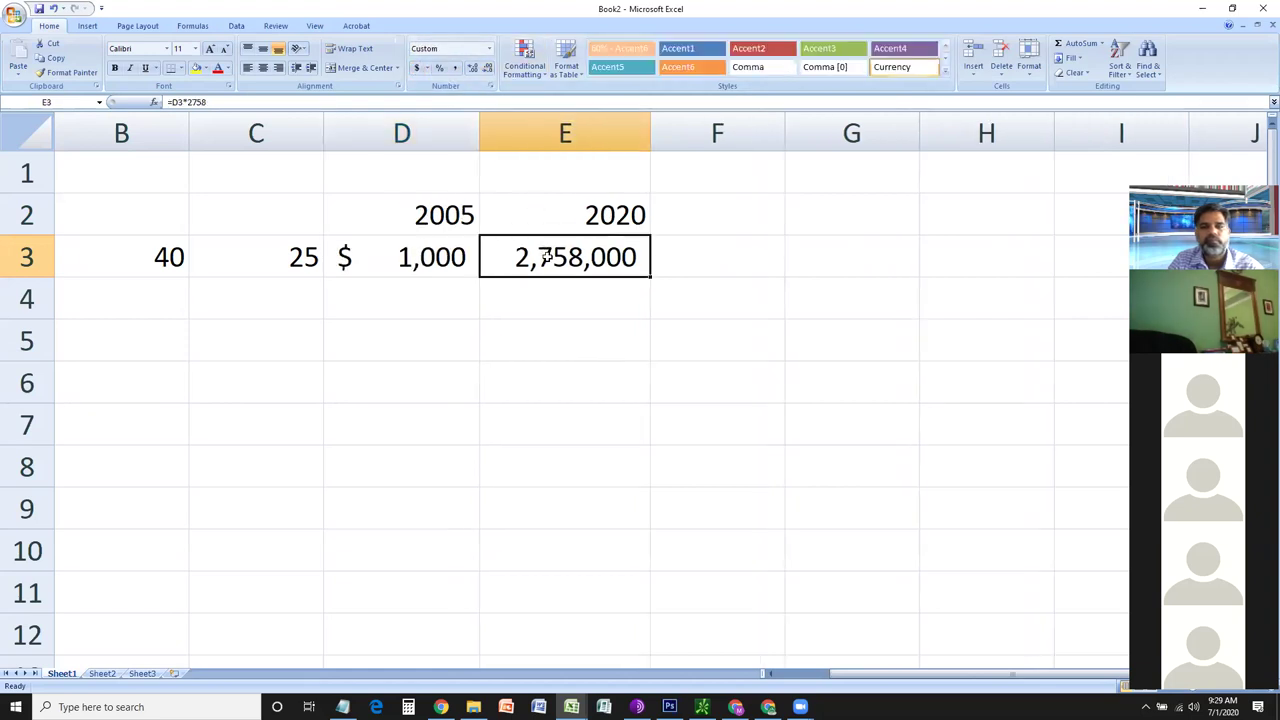
click(418, 68)
click(487, 68)
click(487, 68)
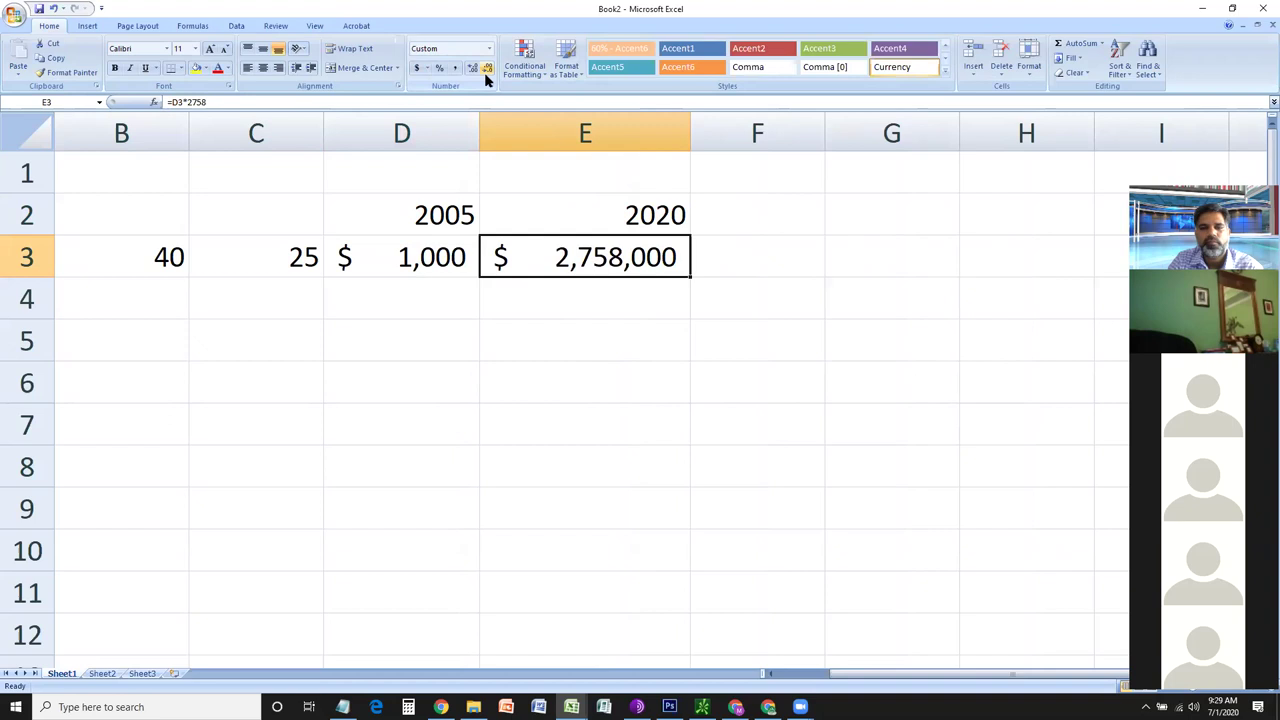
click(565, 315)
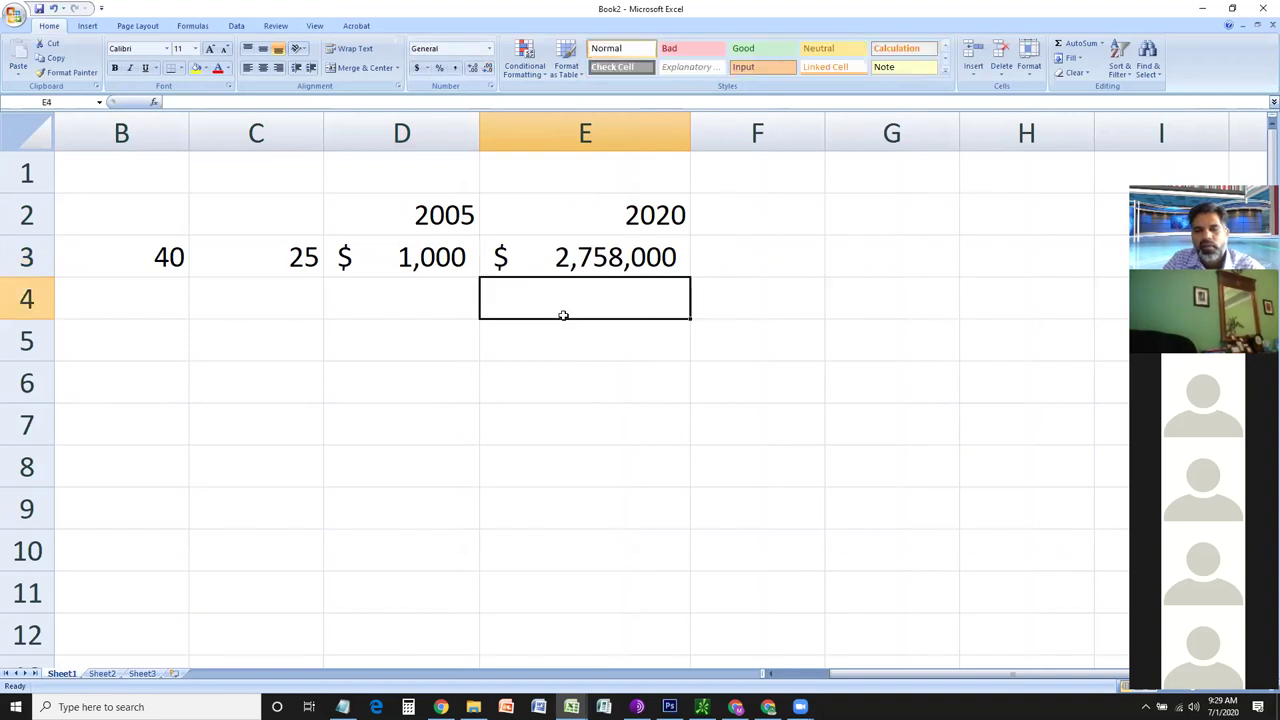
Change the formula in E3 to =B3*2758 so it multiplies the share count instead of the amount invested
double_click(548, 258)
drag(533, 258, 500, 258)
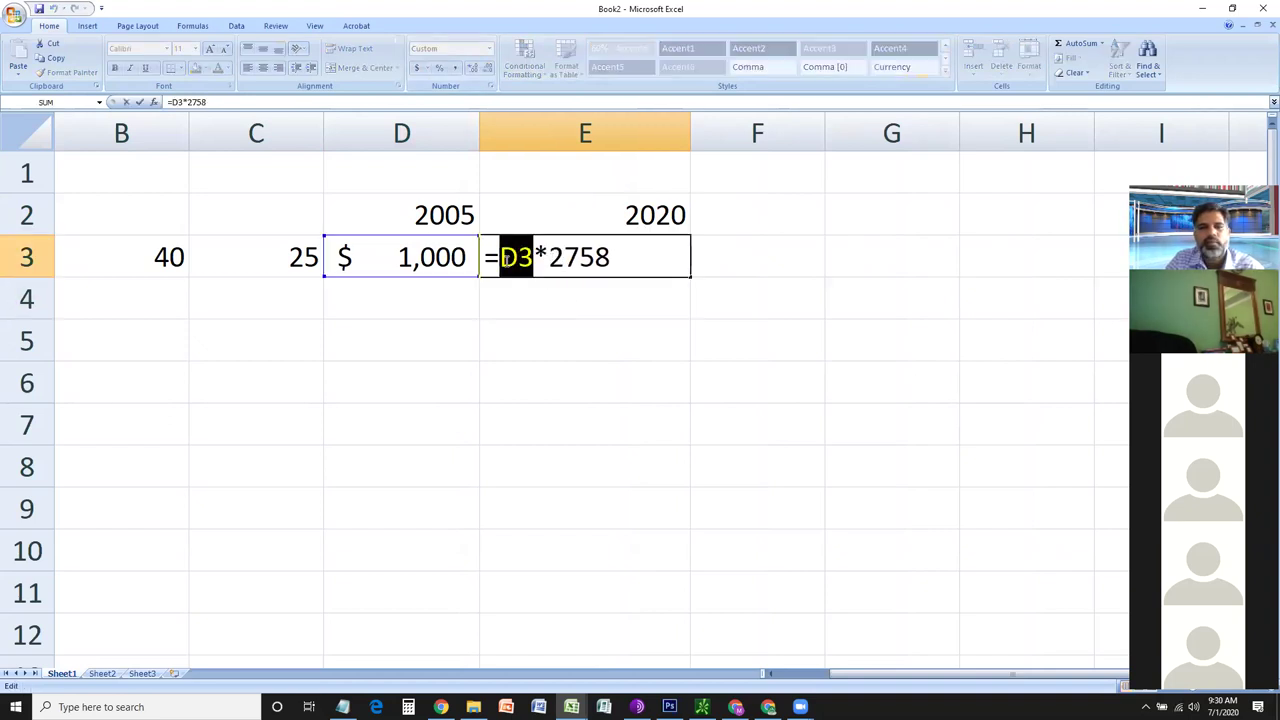
key(BackSpace)
click(182, 264)
key(Return)
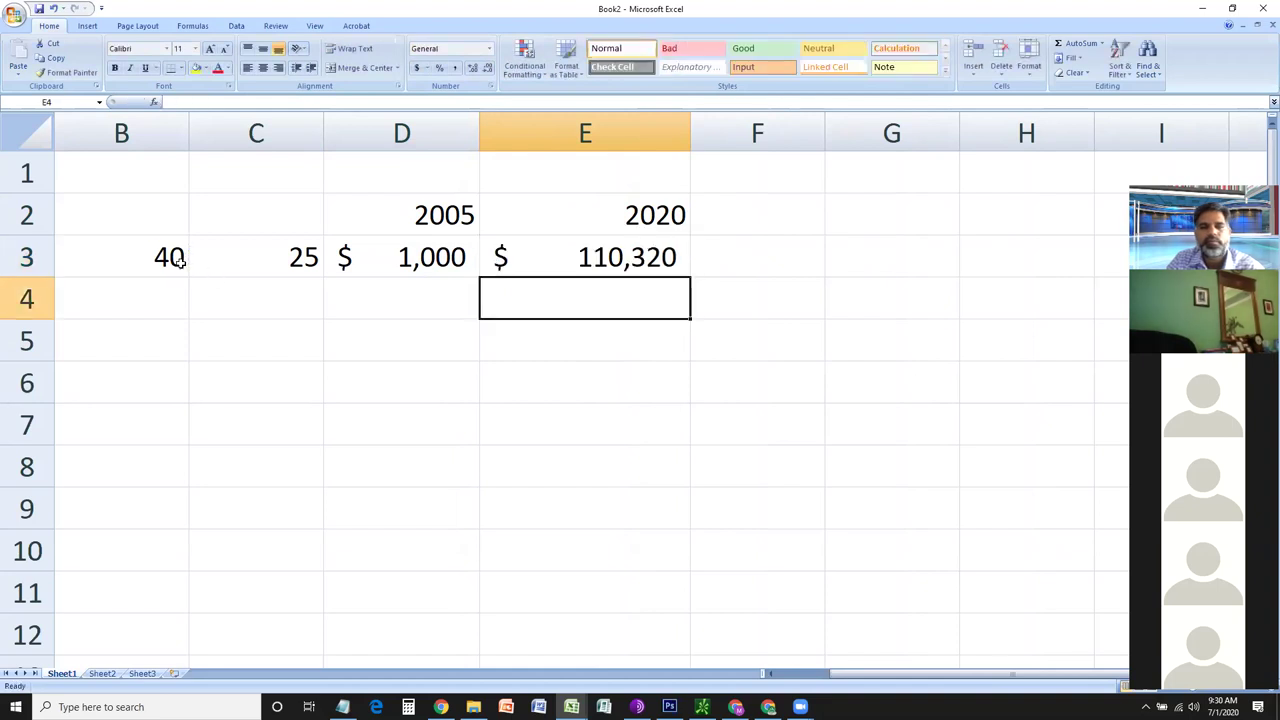
Review the share count in B3 and the 2020 value in E3, and examine Amazon's 15-year weekly chart in thinkorswim
click(517, 252)
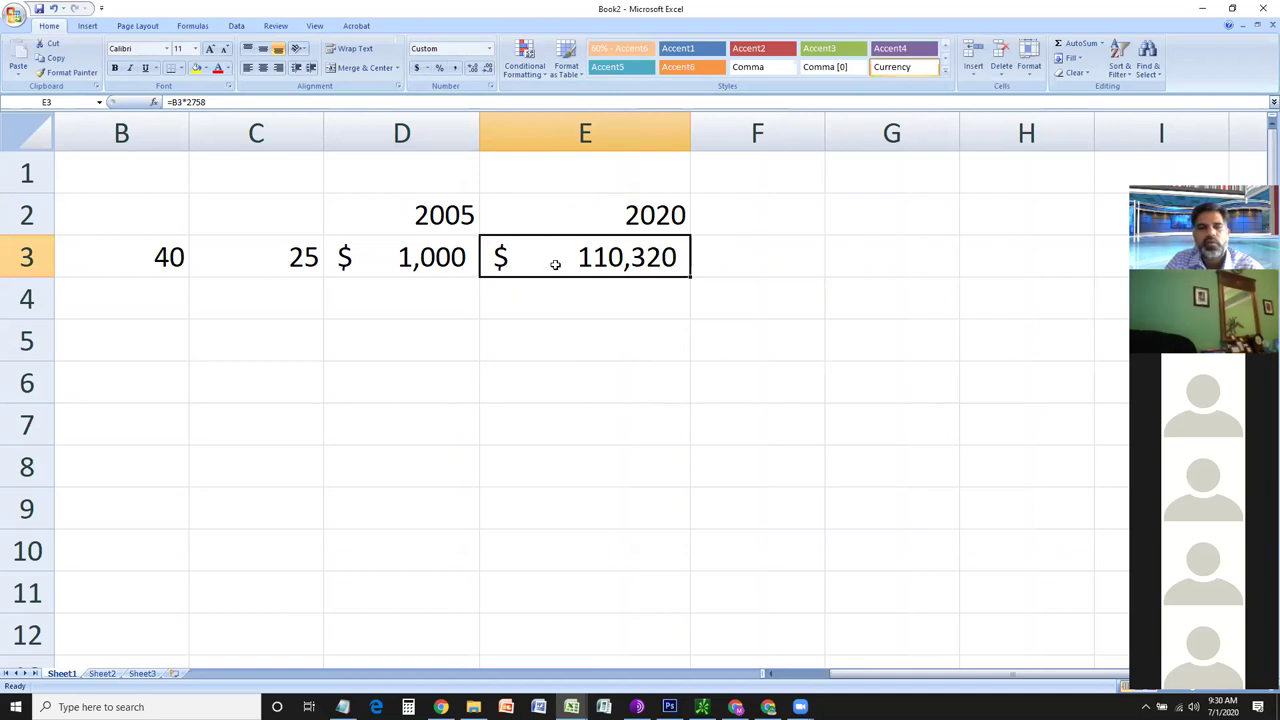
click(161, 258)
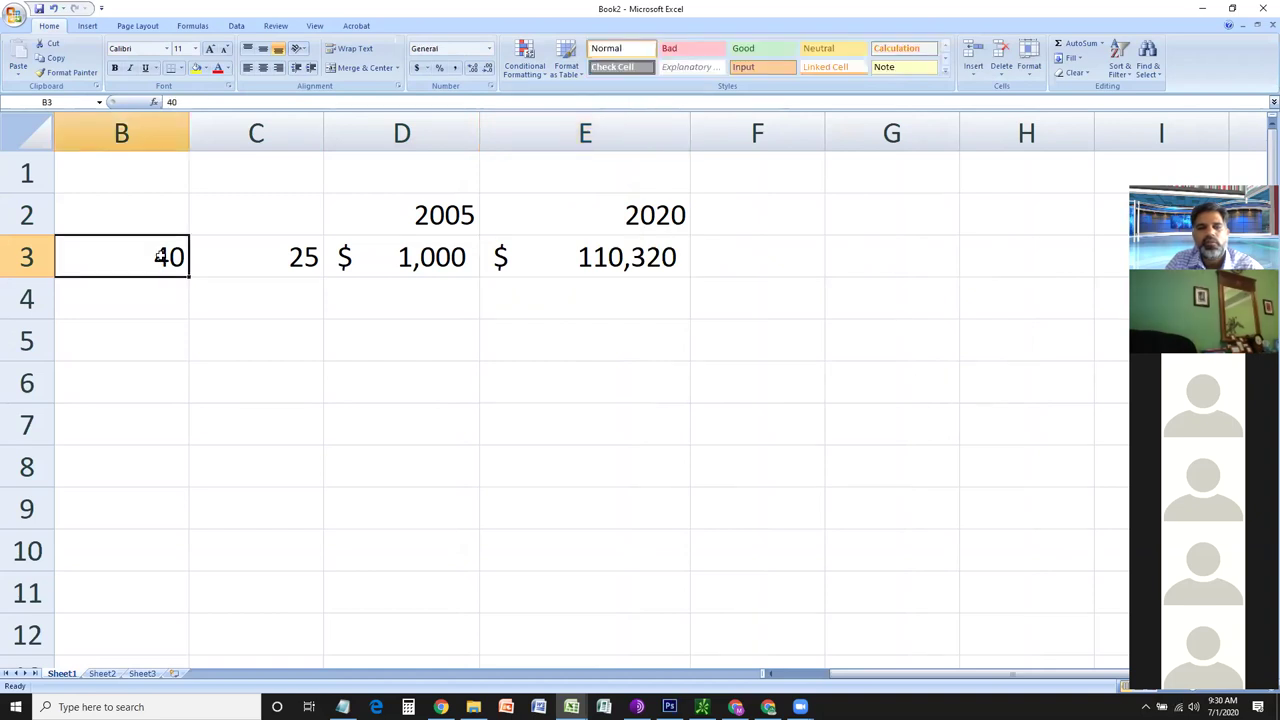
click(585, 260)
click(462, 250)
click(531, 248)
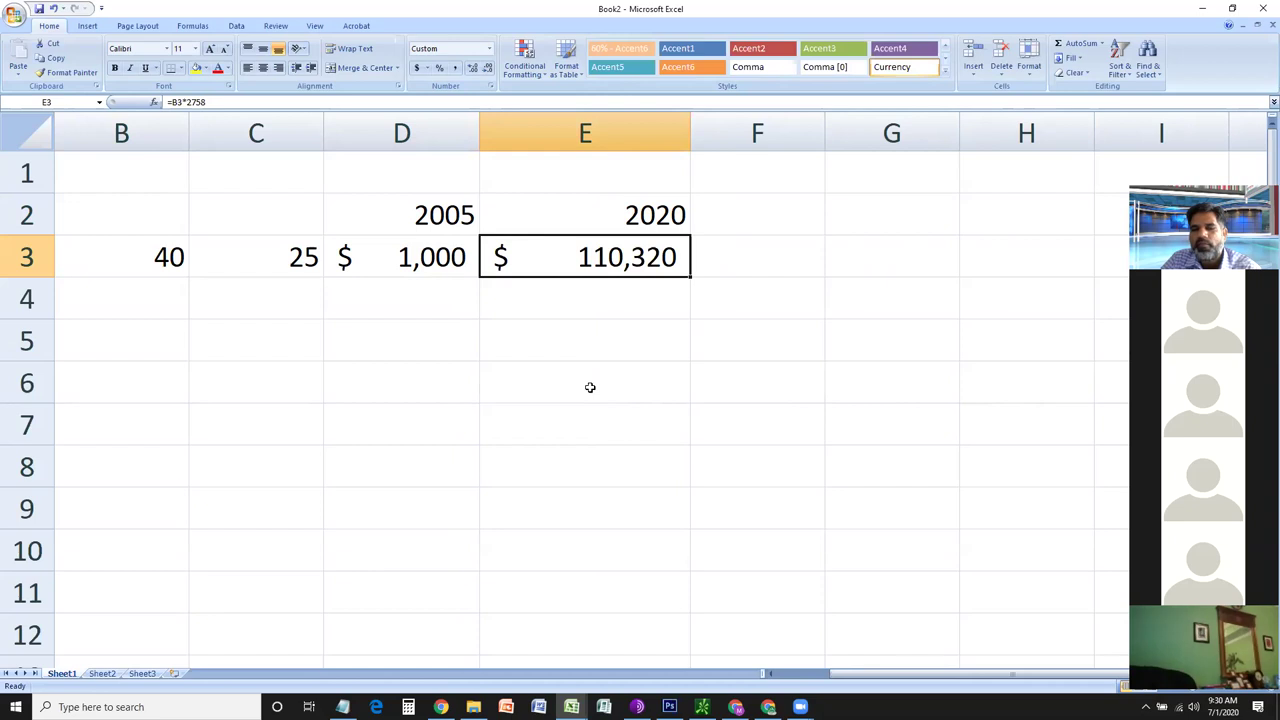
key(alt+Tab)
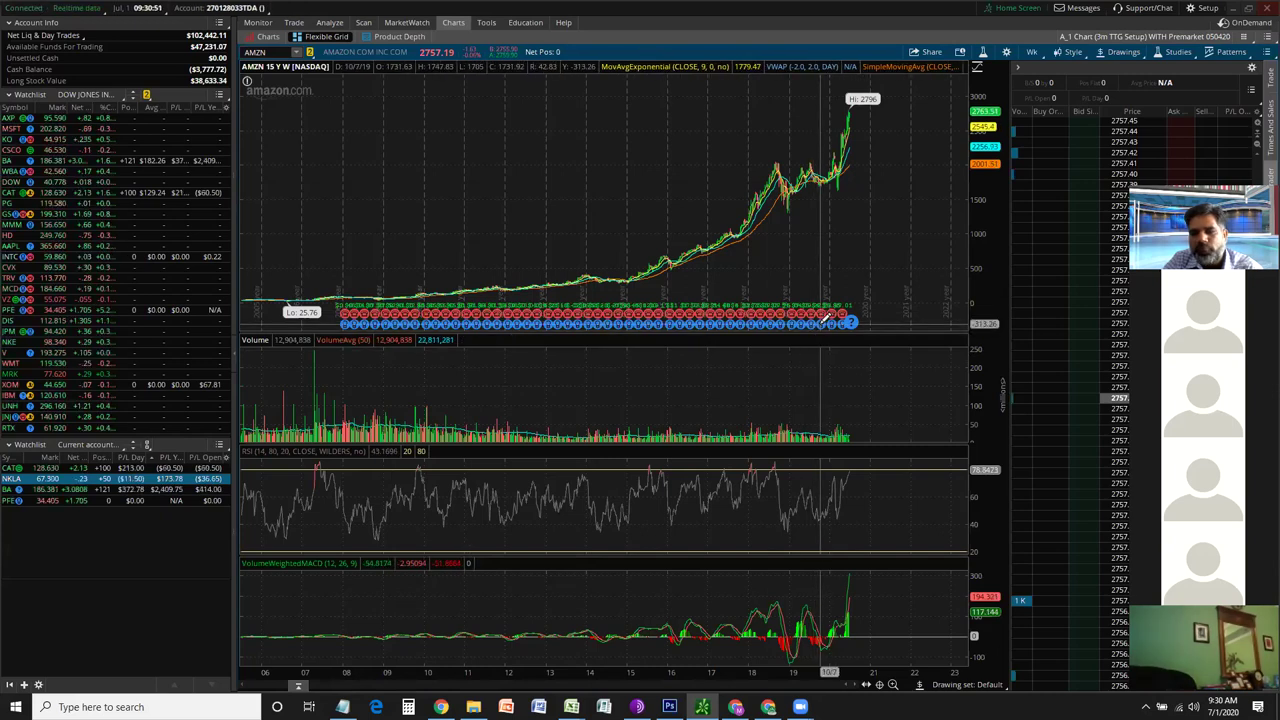
mouse_move(826, 315)
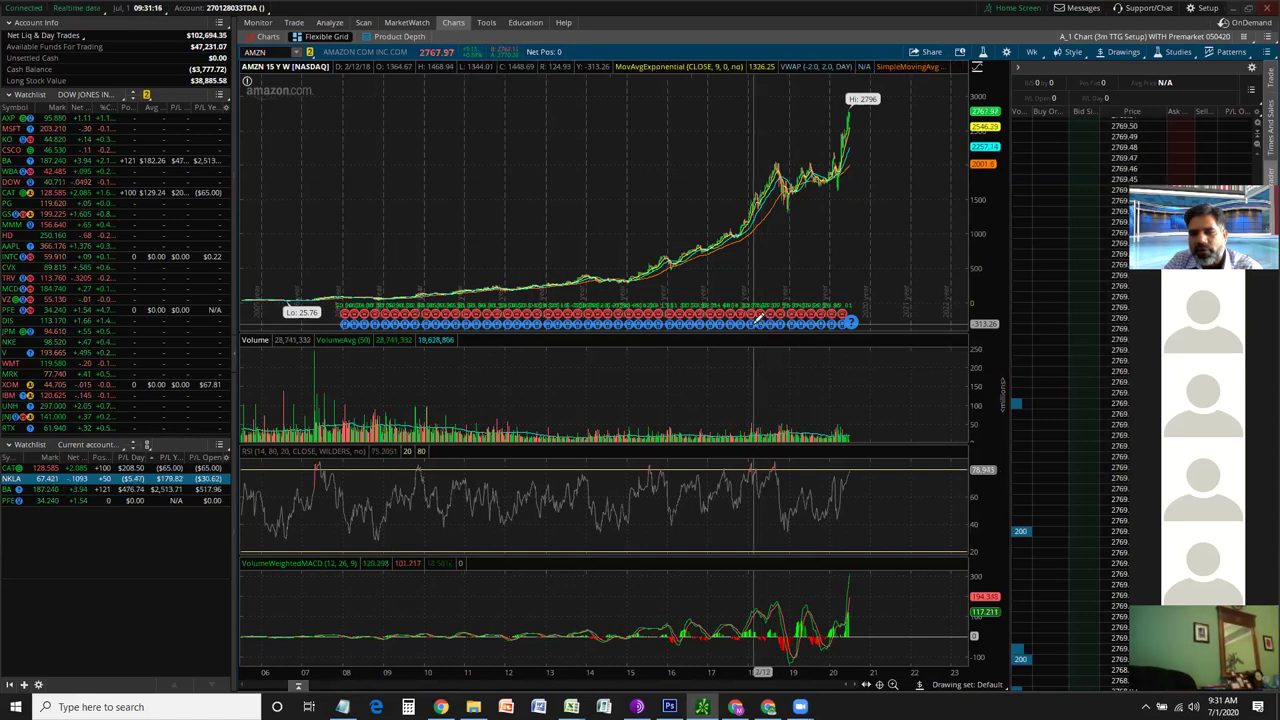
mouse_move(758, 316)
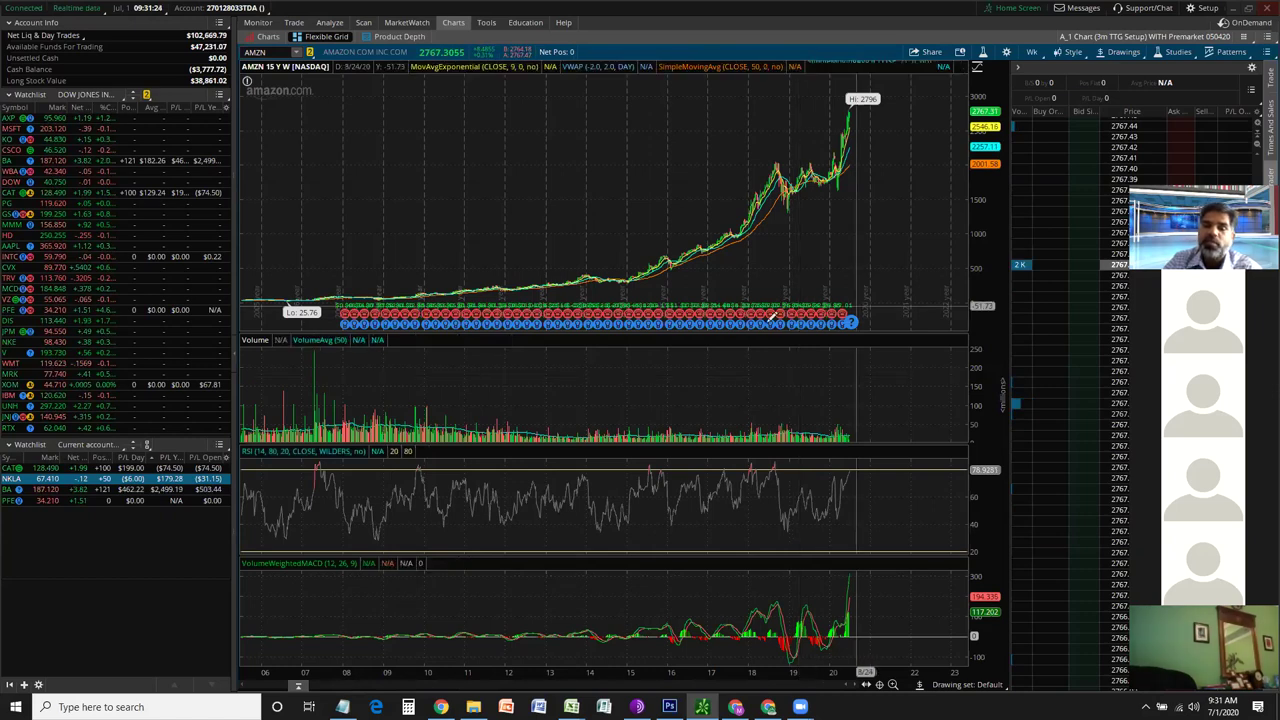
key(alt+Tab)
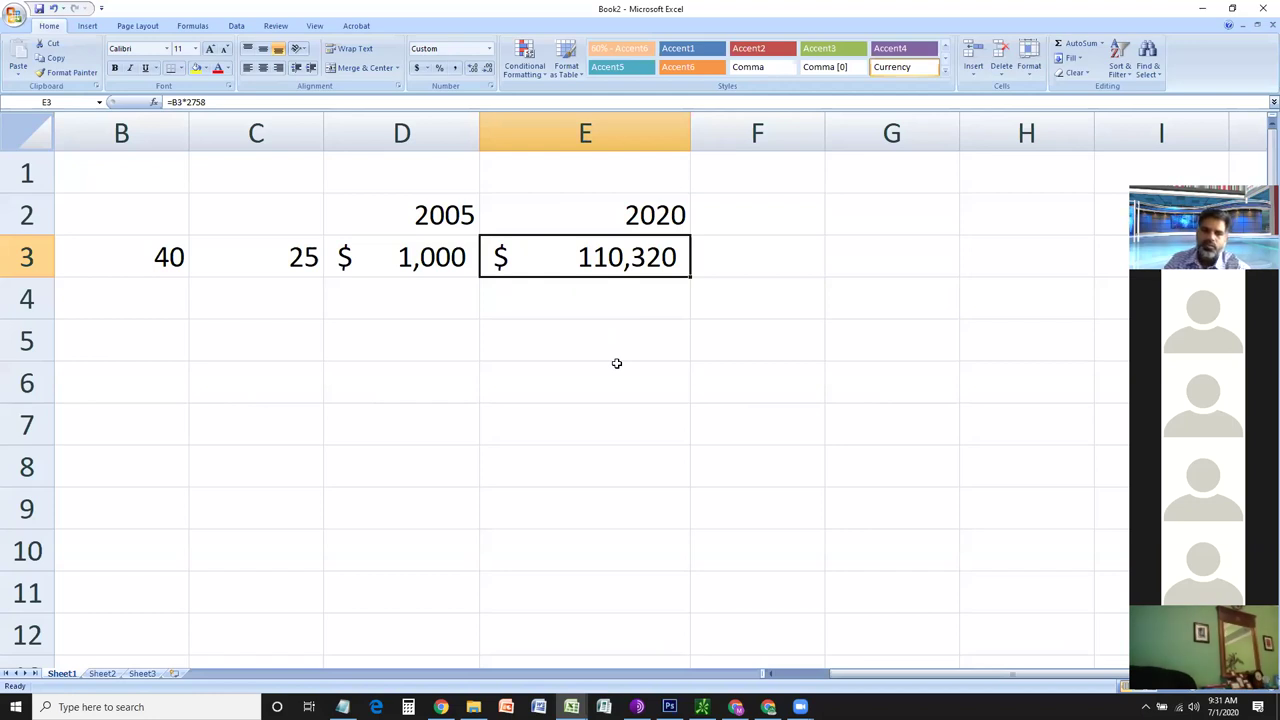
Convert the 2005 investment in D4 with the formula =D3*64
key(Left)
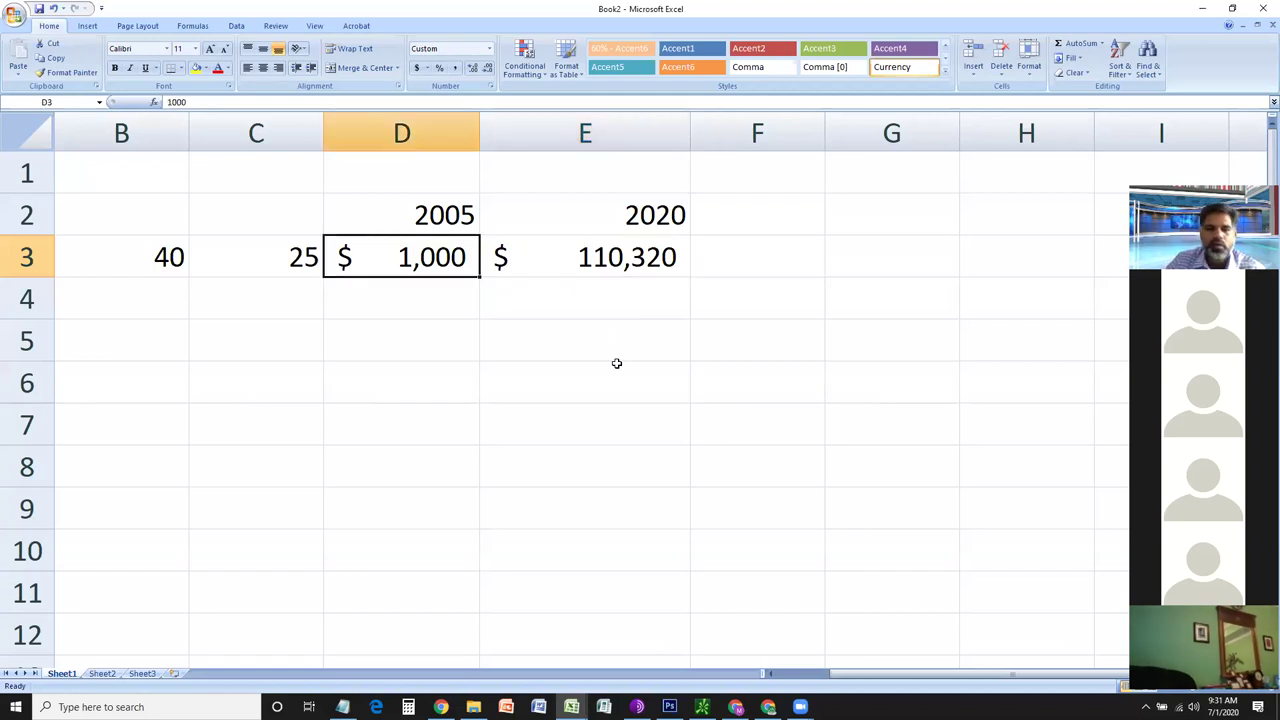
key(Down)
text(=)
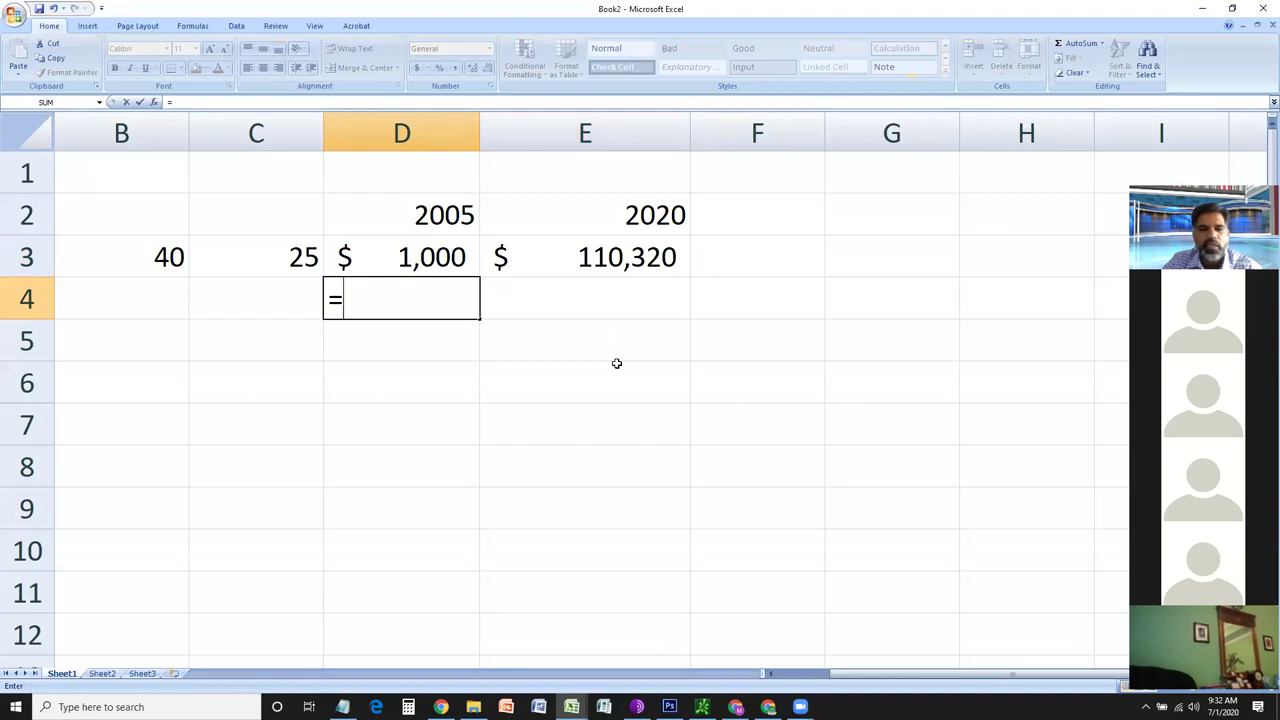
key(Up)
text(*)
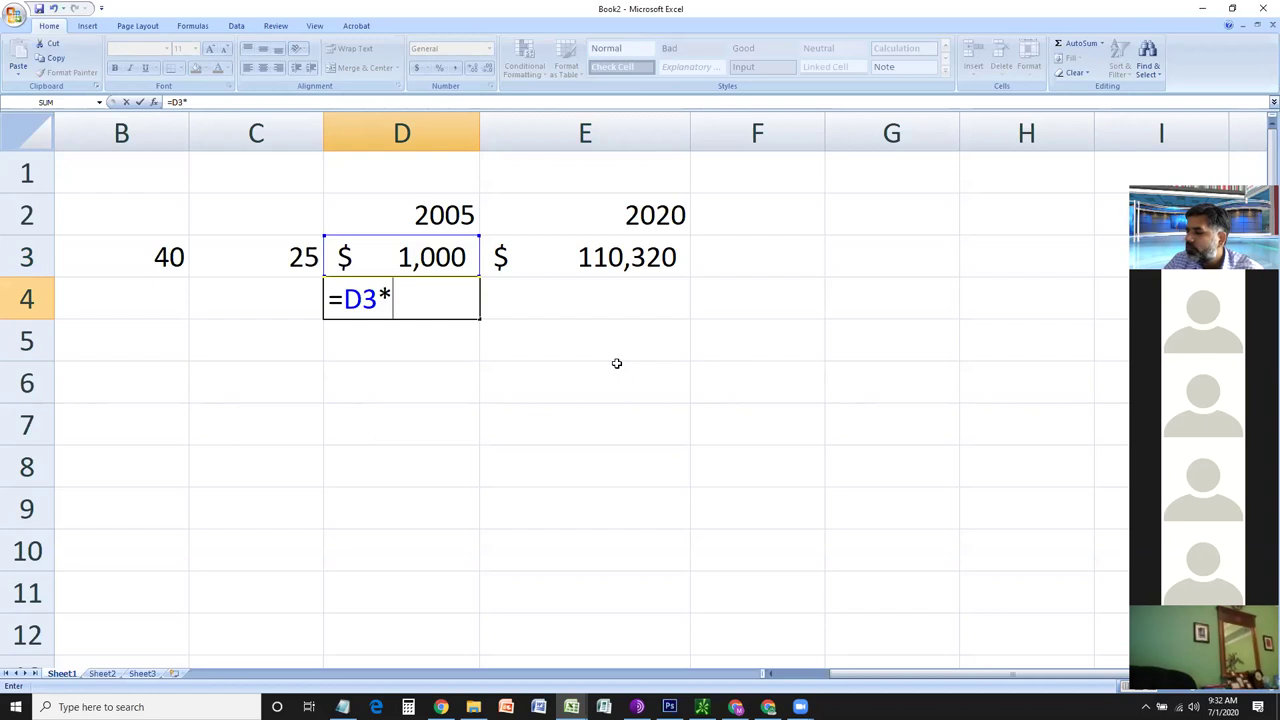
text(64)
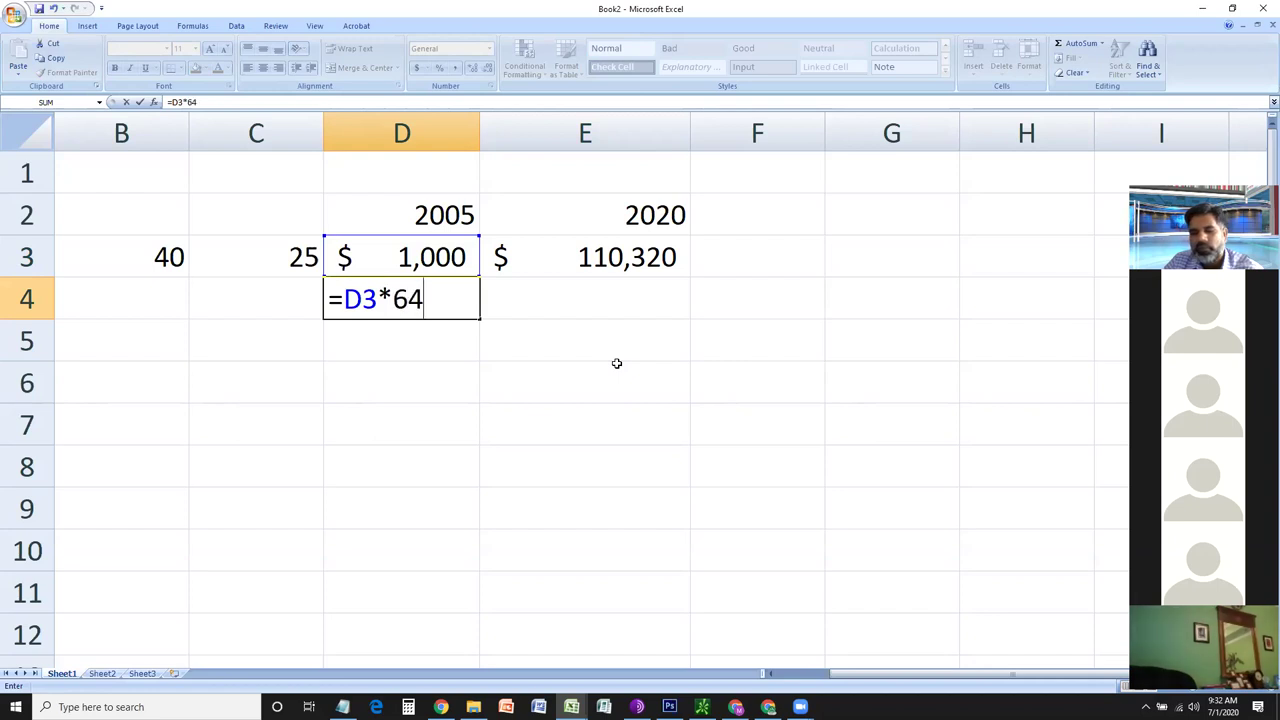
key(Return)
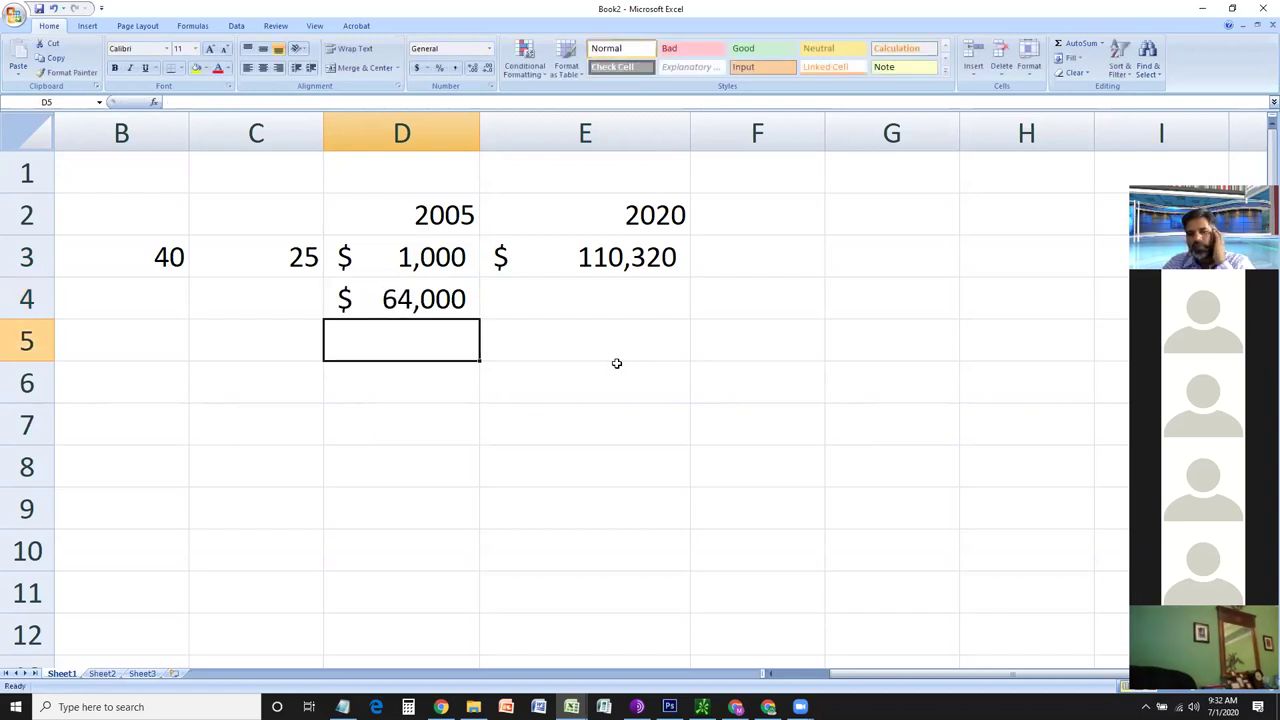
Convert the 2020 value in E4 with the formula =E3*170 and select D4:E4 for comparison
key(Up)
key(Right)
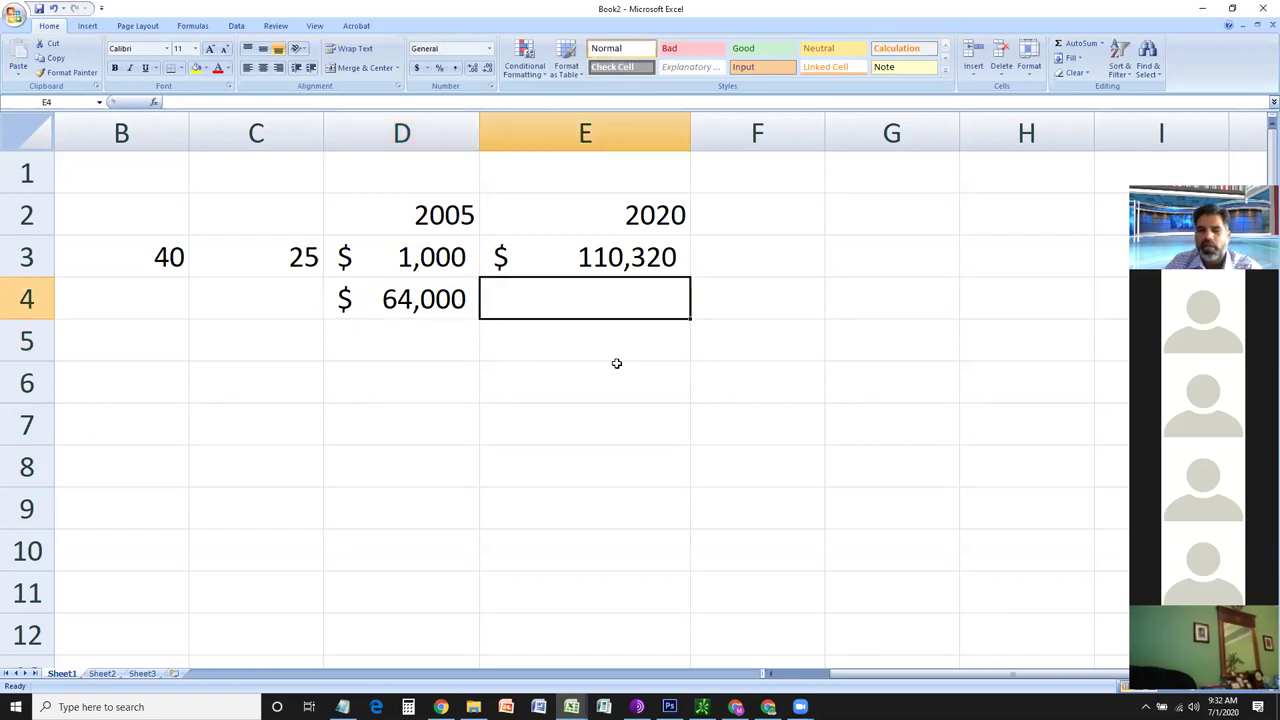
text(=)
key(Up)
text(*)
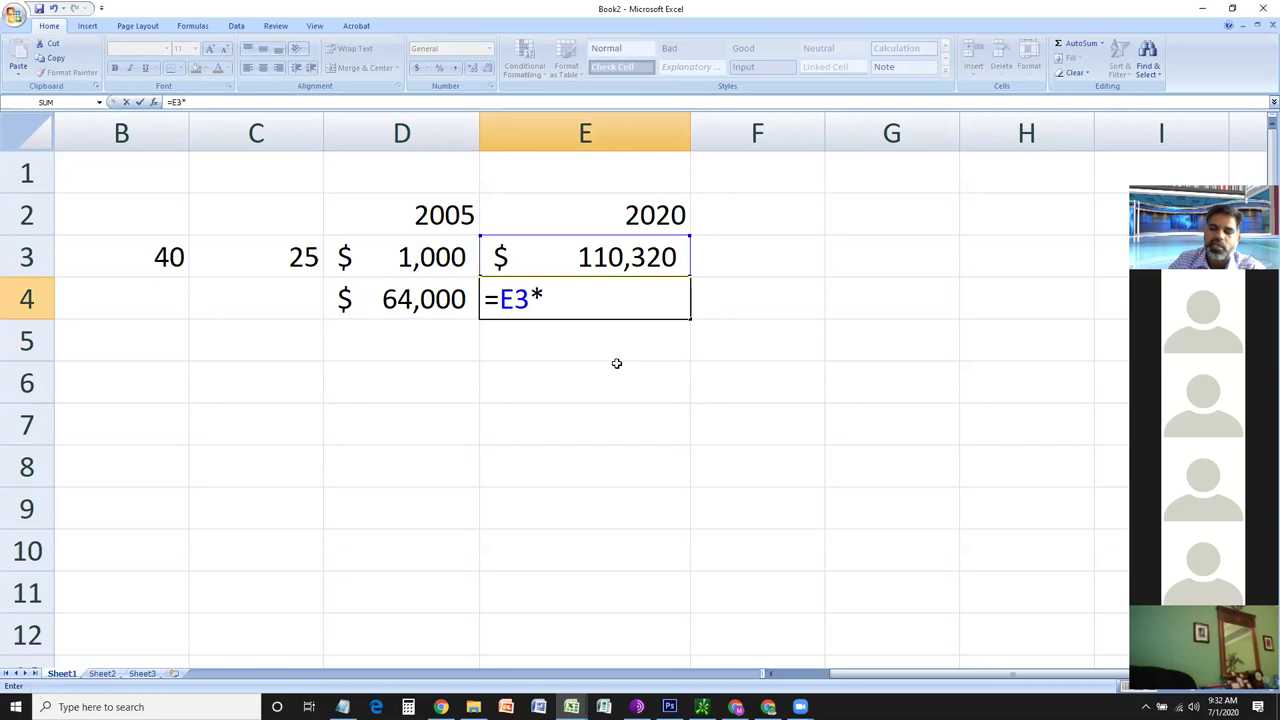
text(170)
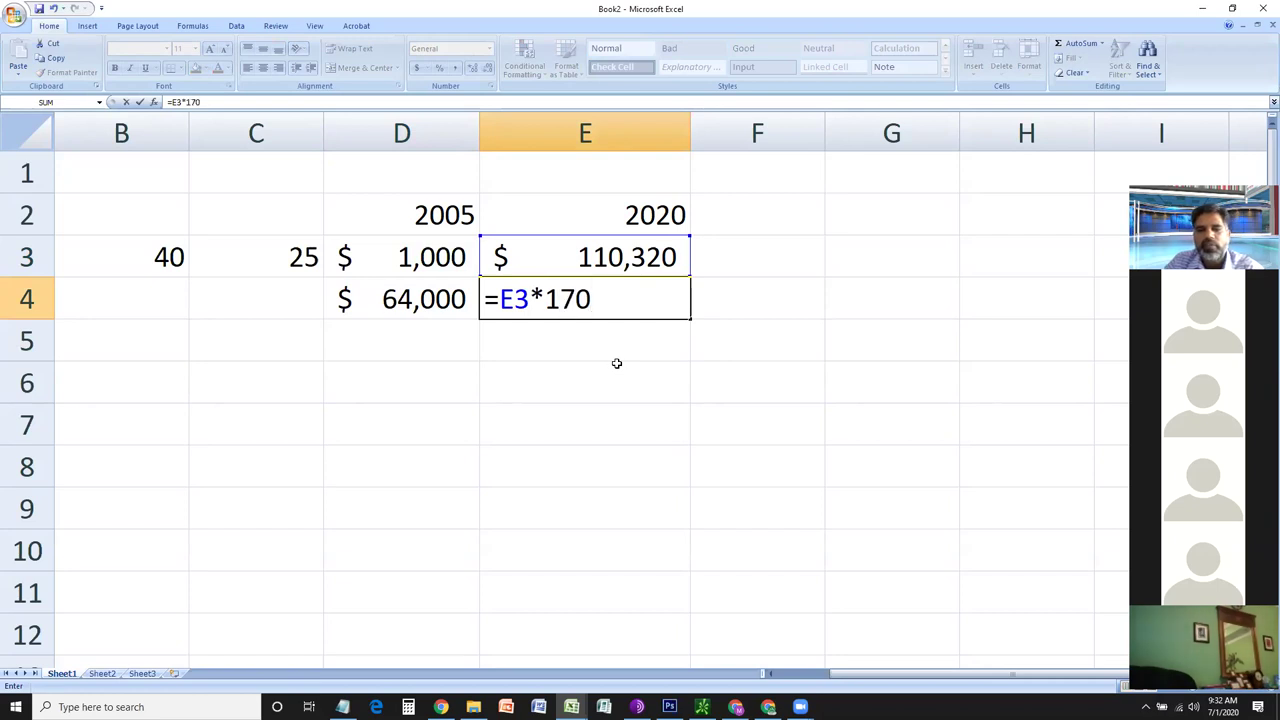
key(Return)
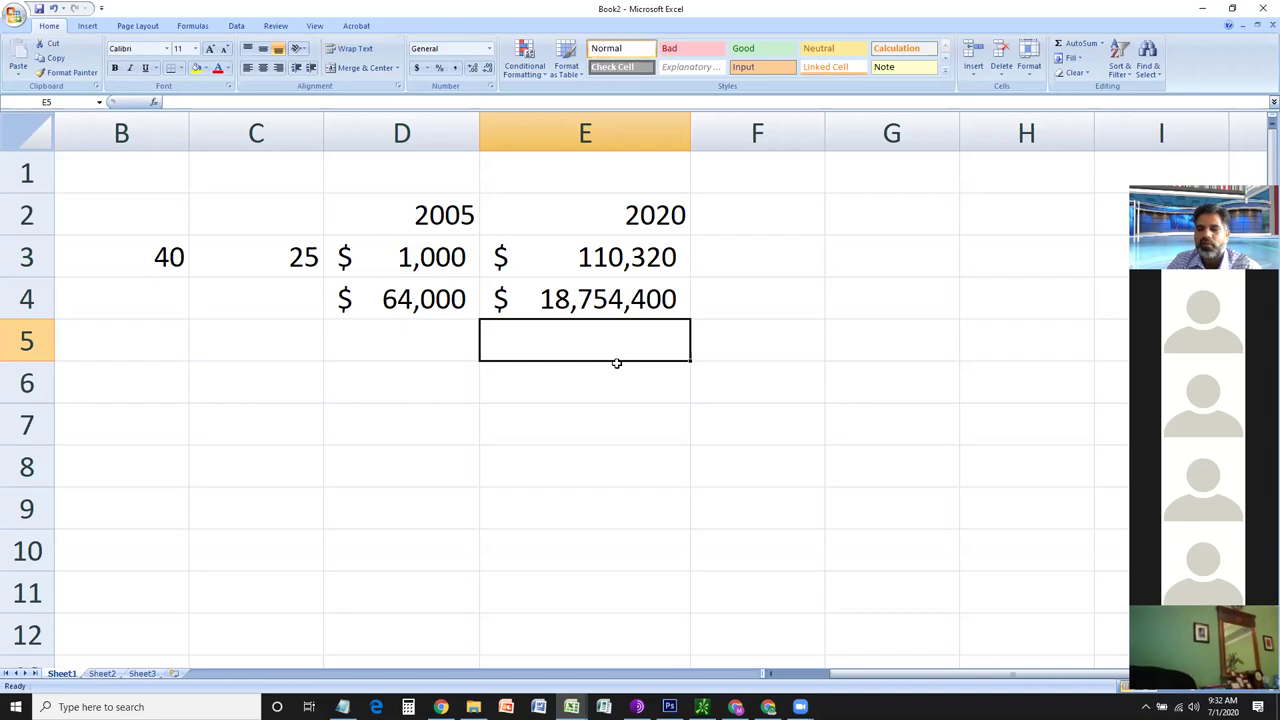
drag(466, 297, 580, 300)
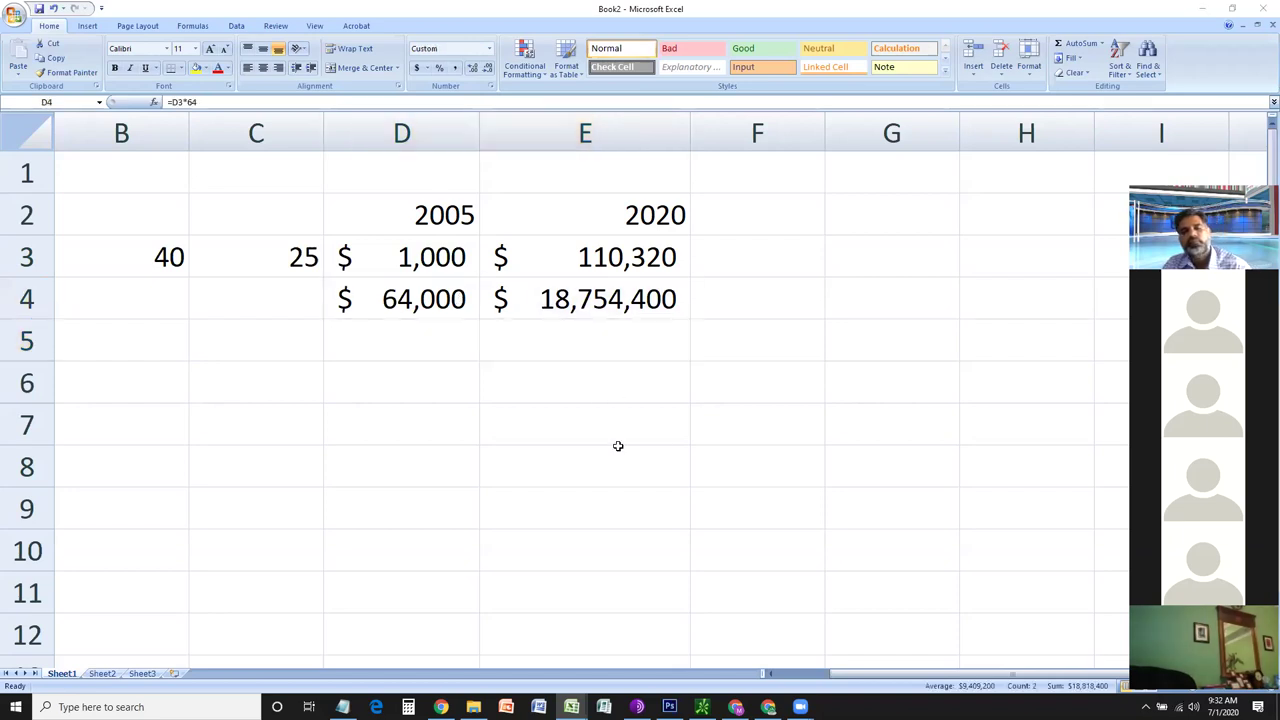
Switch to thinkorswim, search symbols for BERKSH and load the Berkshire Hathaway Class A chart (BRK/A)
key(alt+Tab)
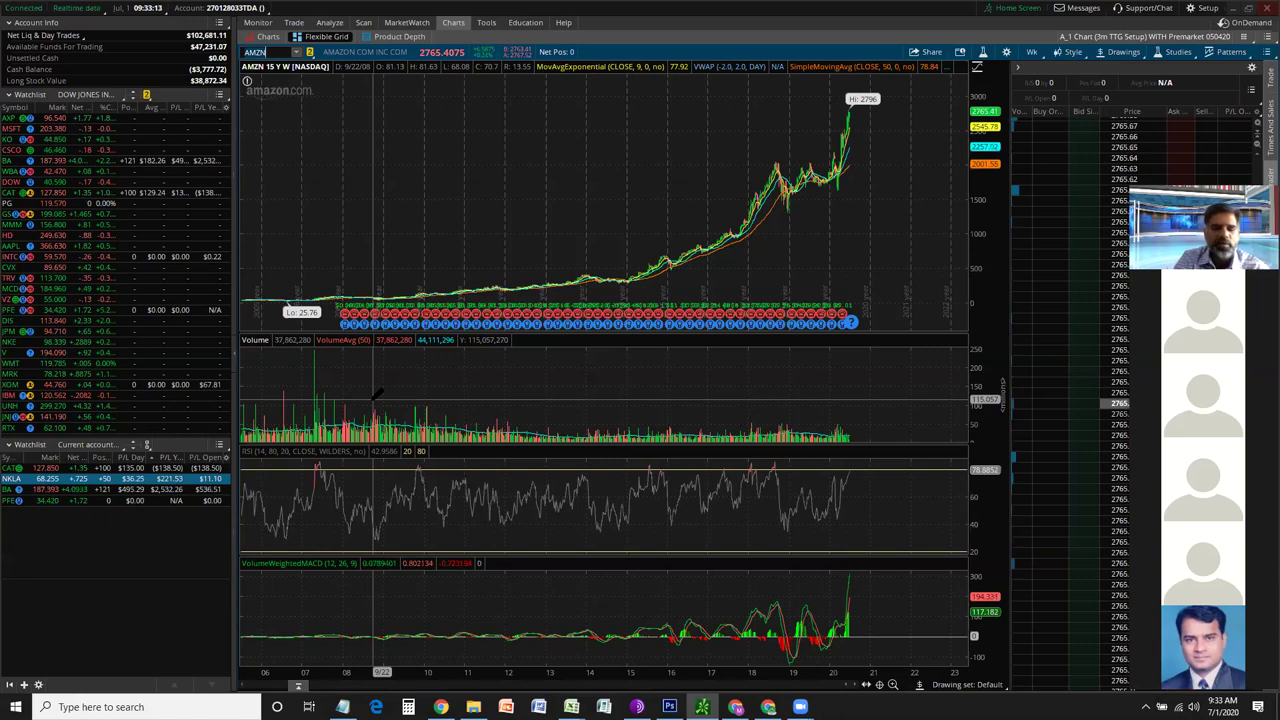
text(BER)
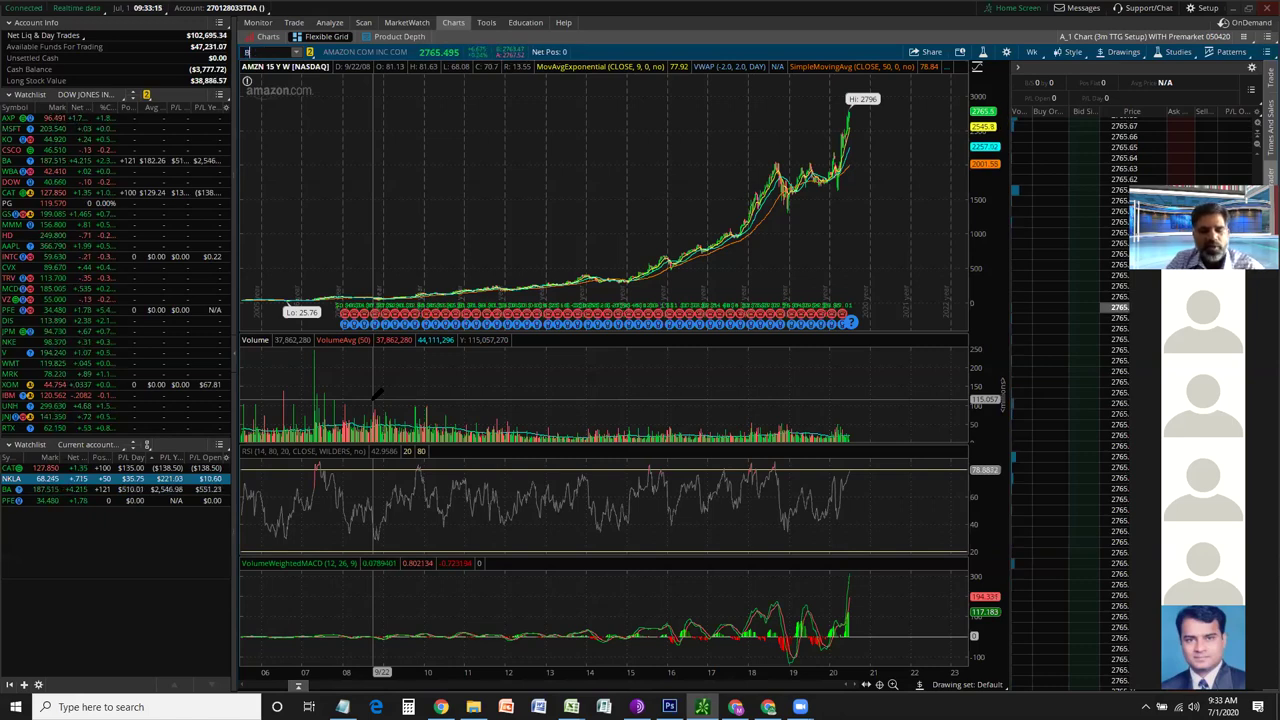
text(SHI)
key(BackSpace)
key(BackSpace)
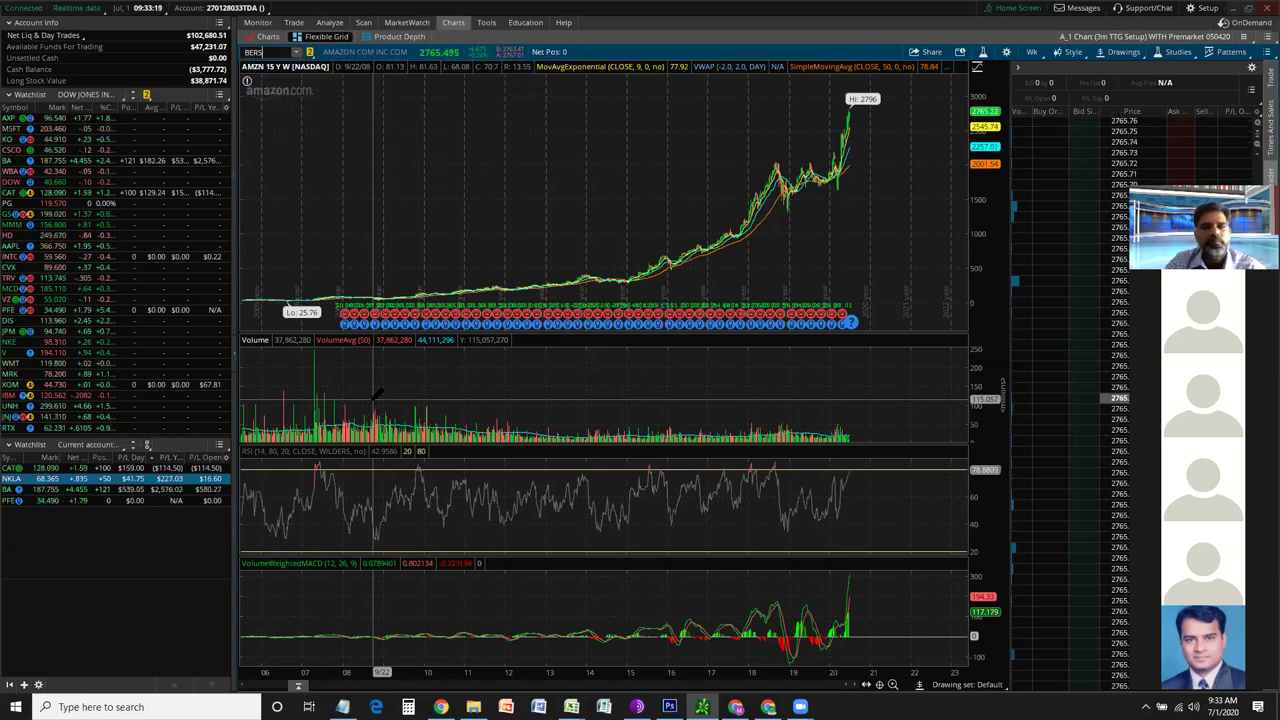
key(BackSpace)
text(KSH)
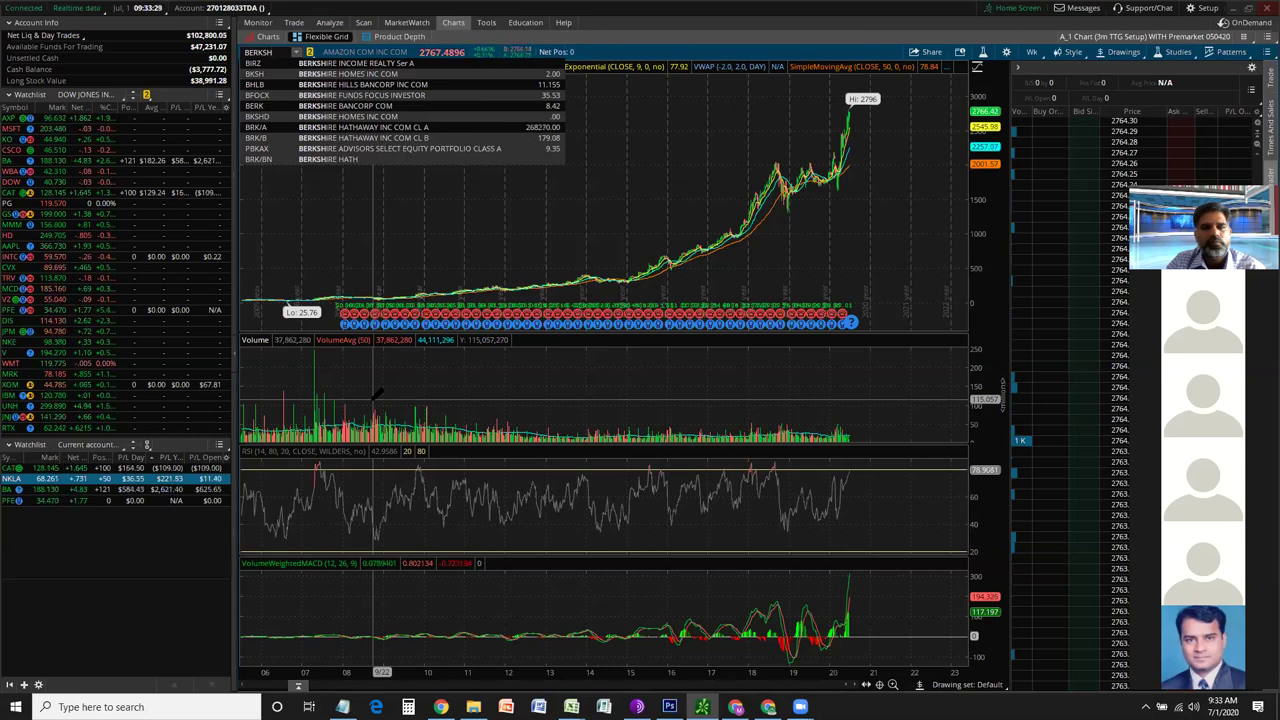
click(330, 126)
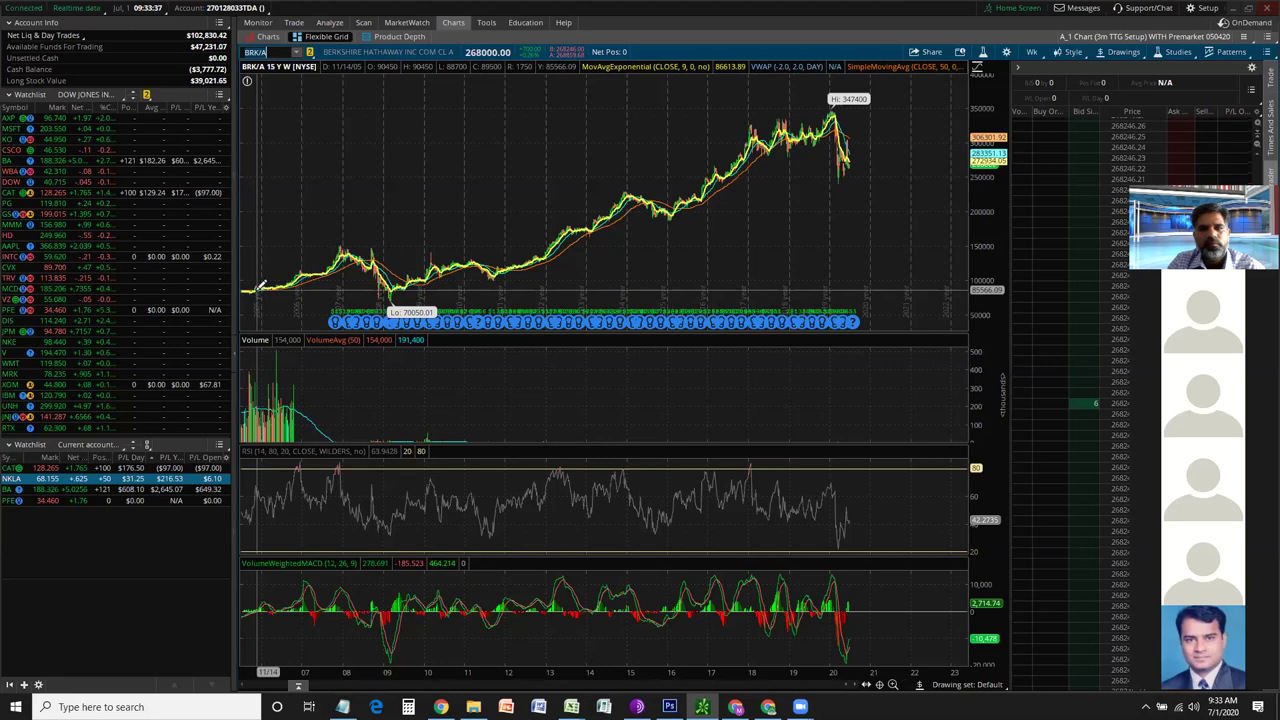
Open the account statement to examine the equity positions and their profits and losses
click(286, 53)
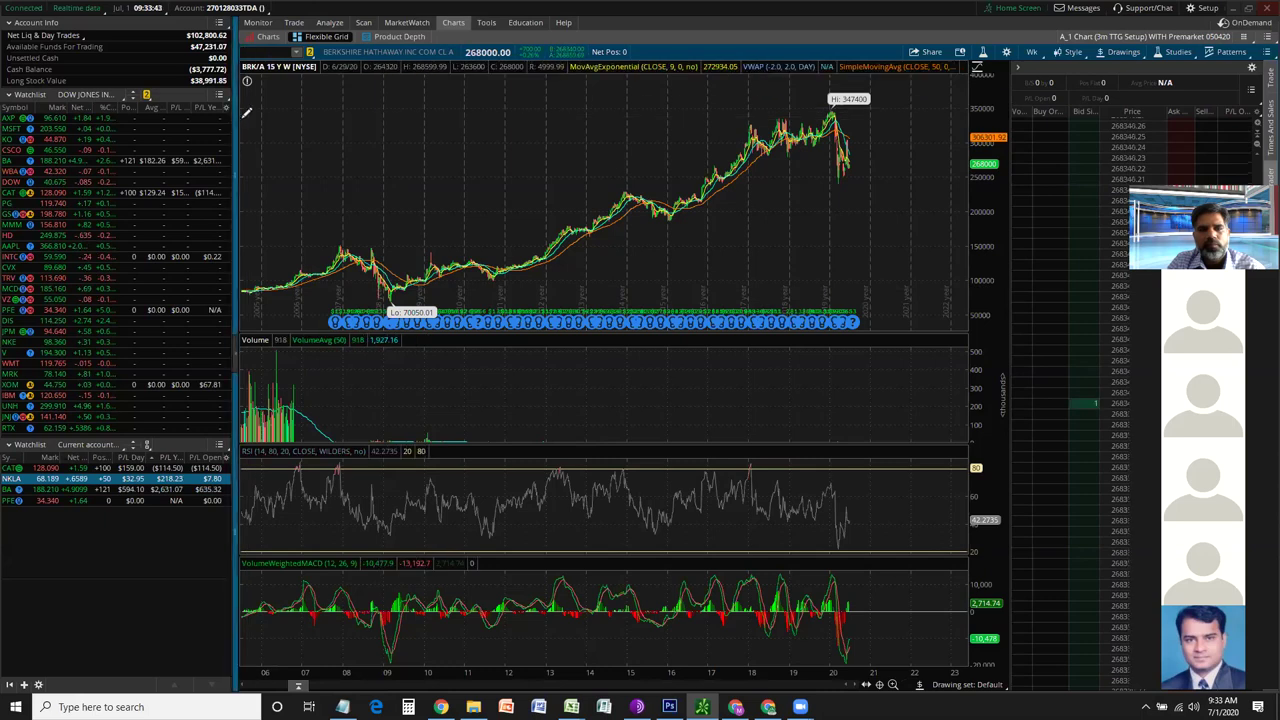
drag(240, 117, 244, 117)
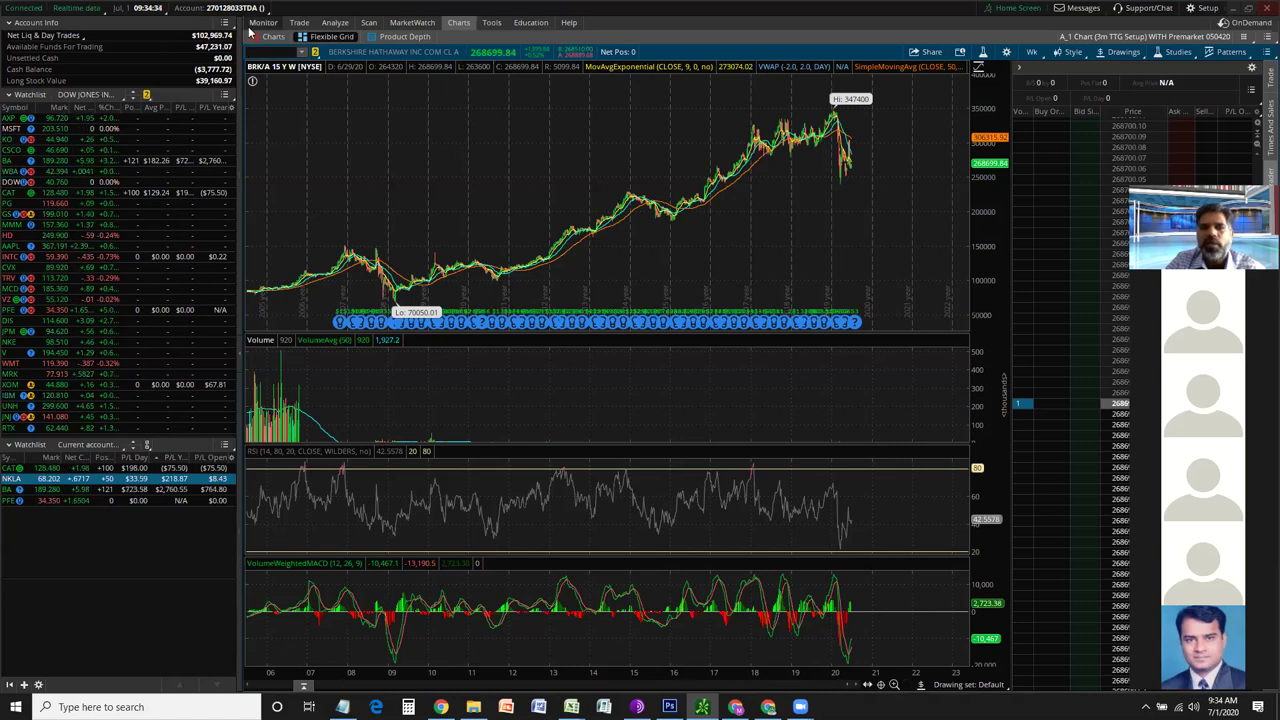
mouse_move(254, 30)
click(255, 59)
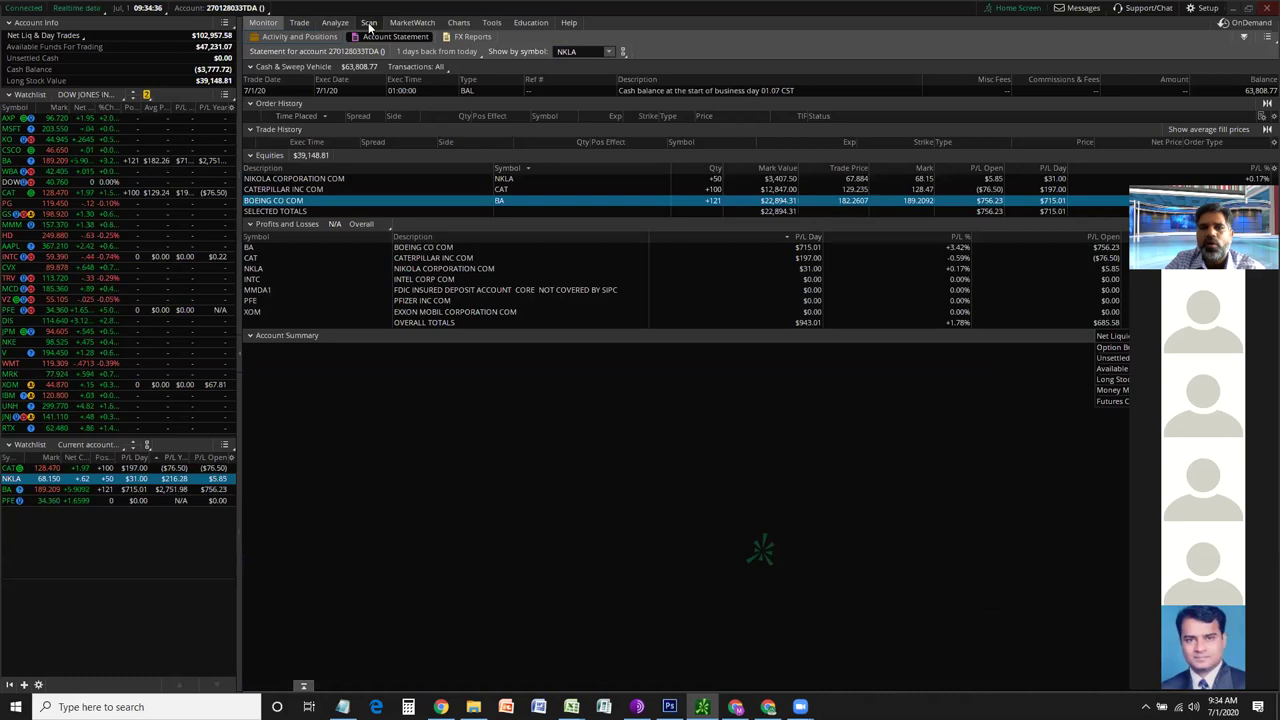
Return to the 15-year weekly chart and load the Boeing symbol BA
click(452, 22)
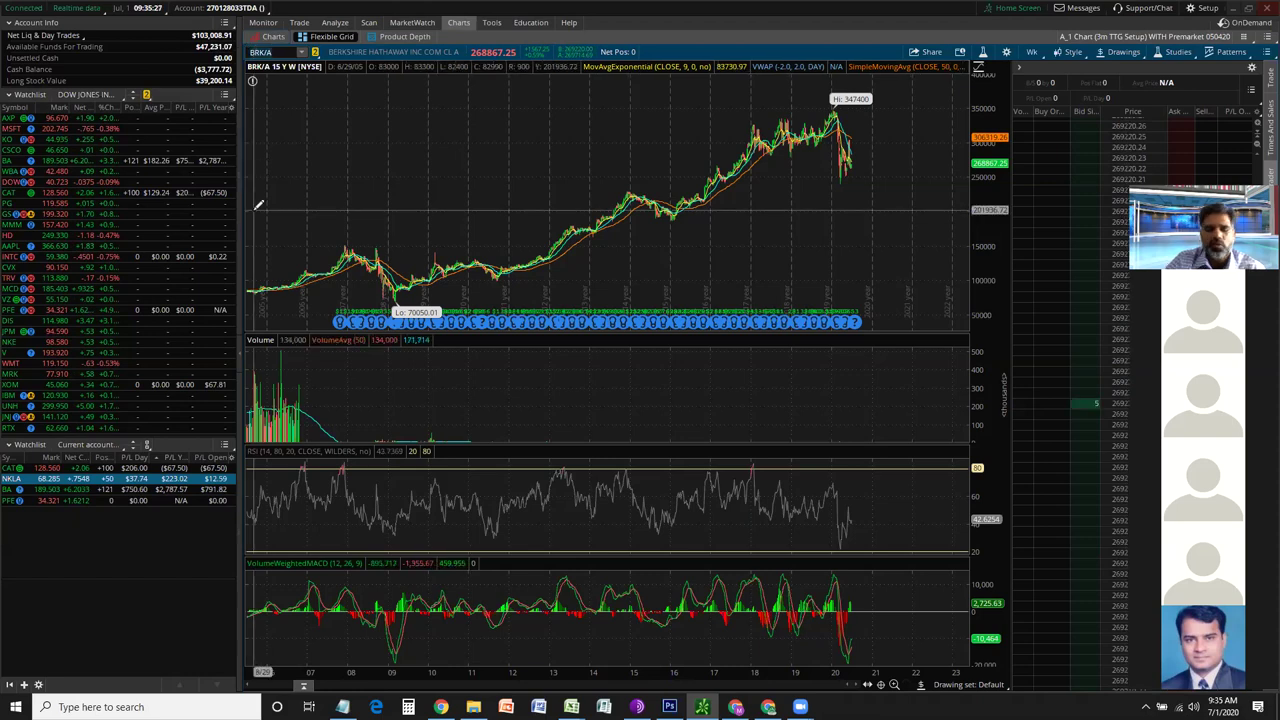
text(BA)
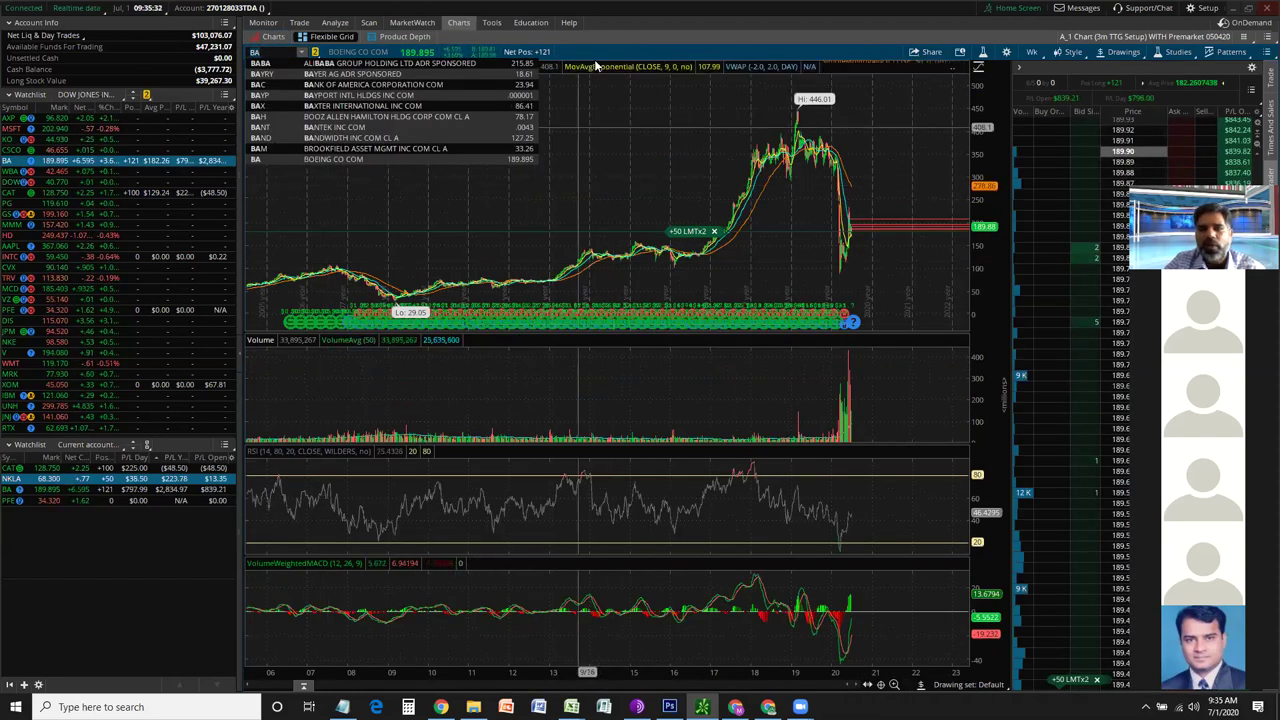
key(Return)
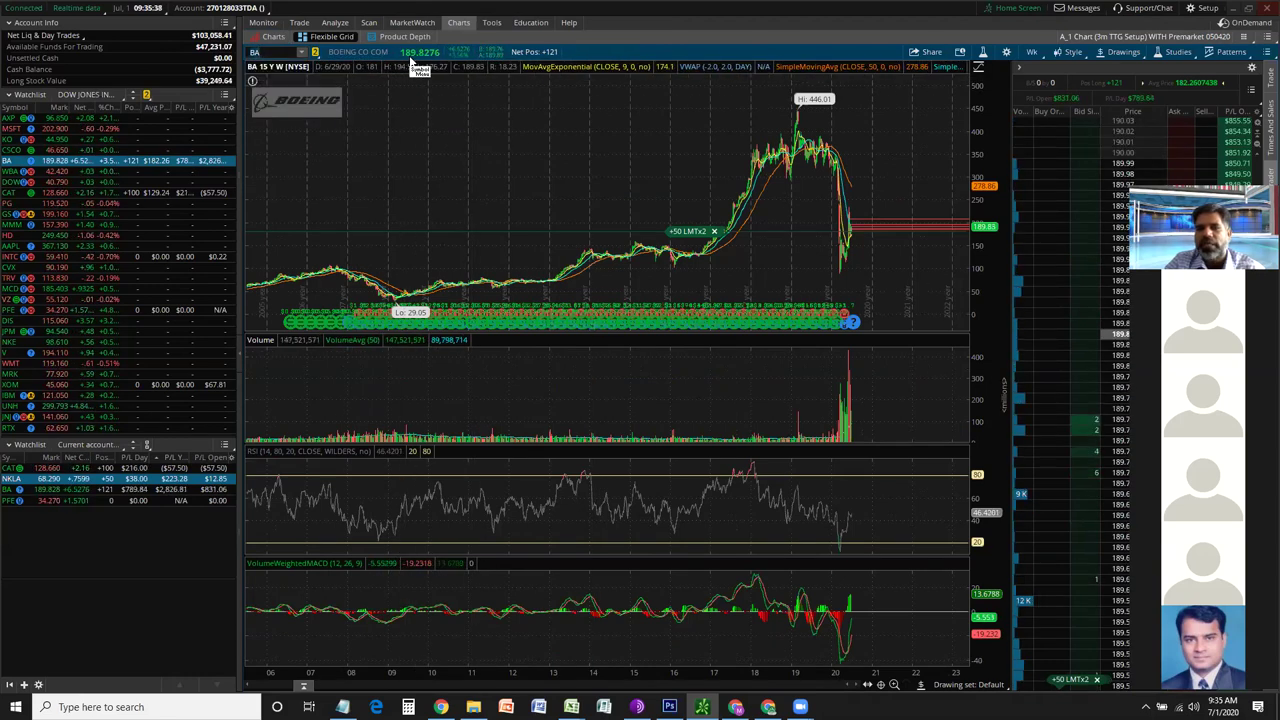
Switch the Boeing chart to the 3 D : 3m time frame
drag(845, 660, 890, 39)
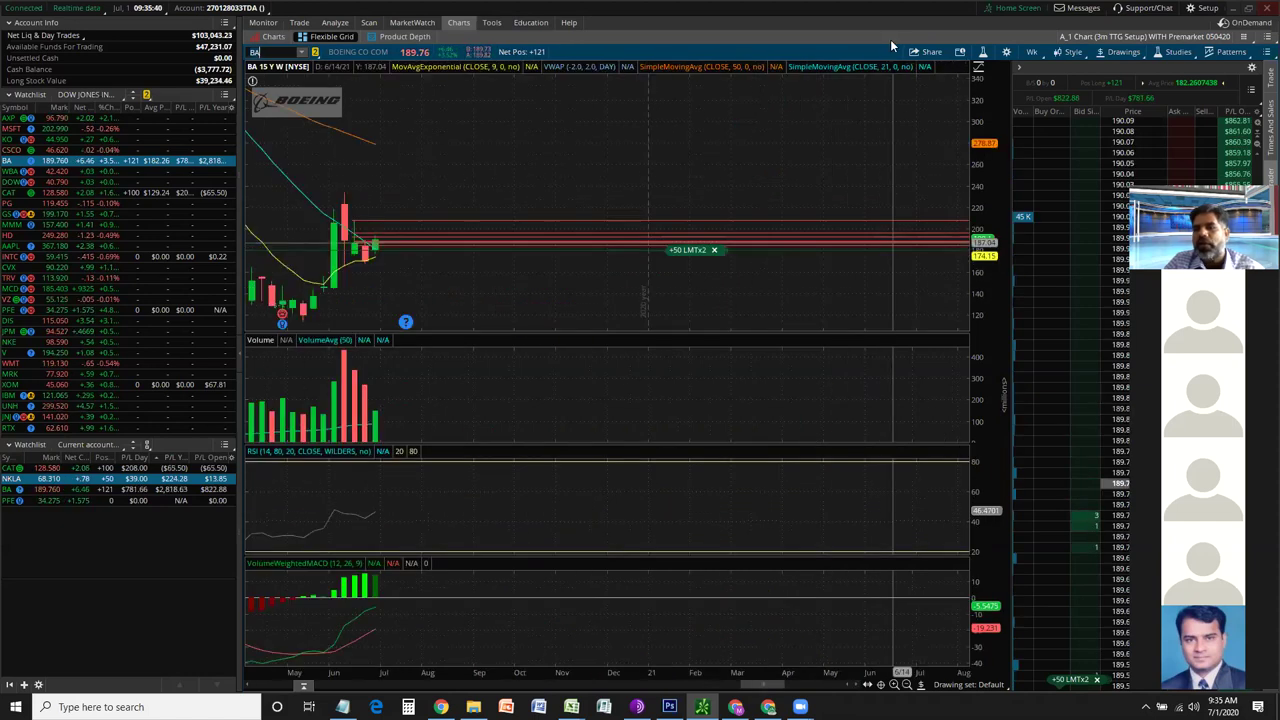
click(1031, 51)
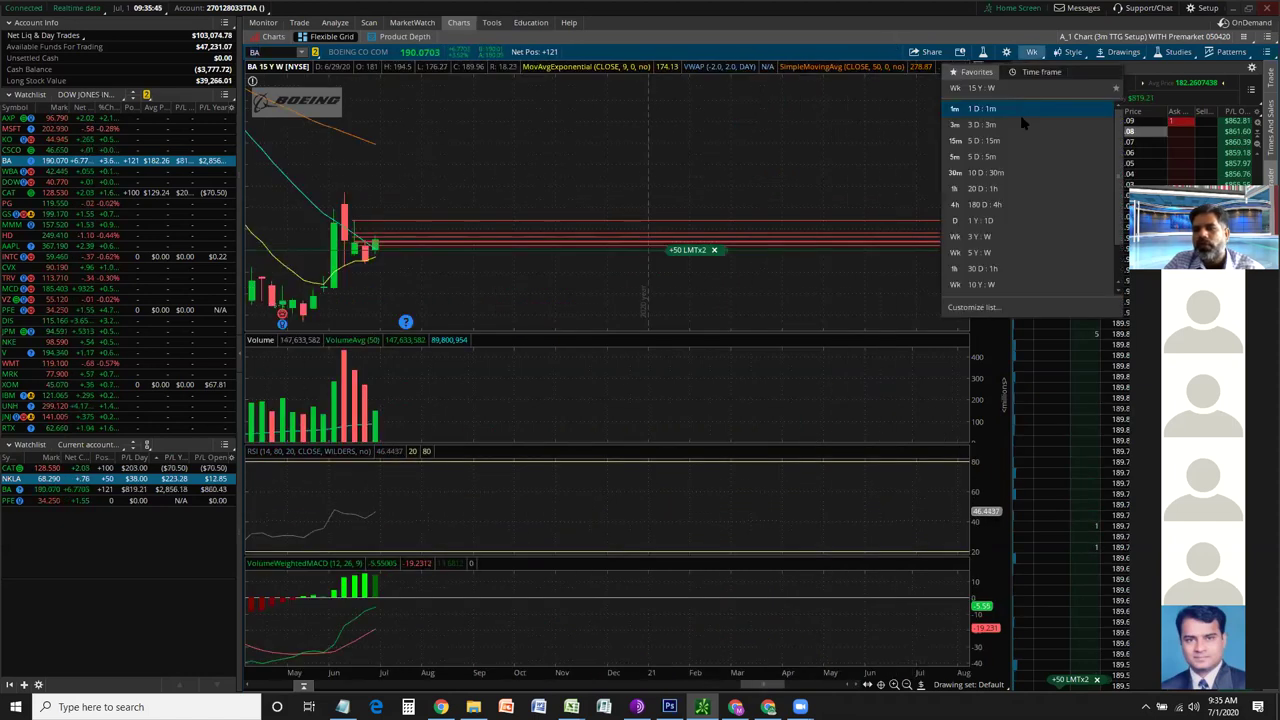
click(1020, 115)
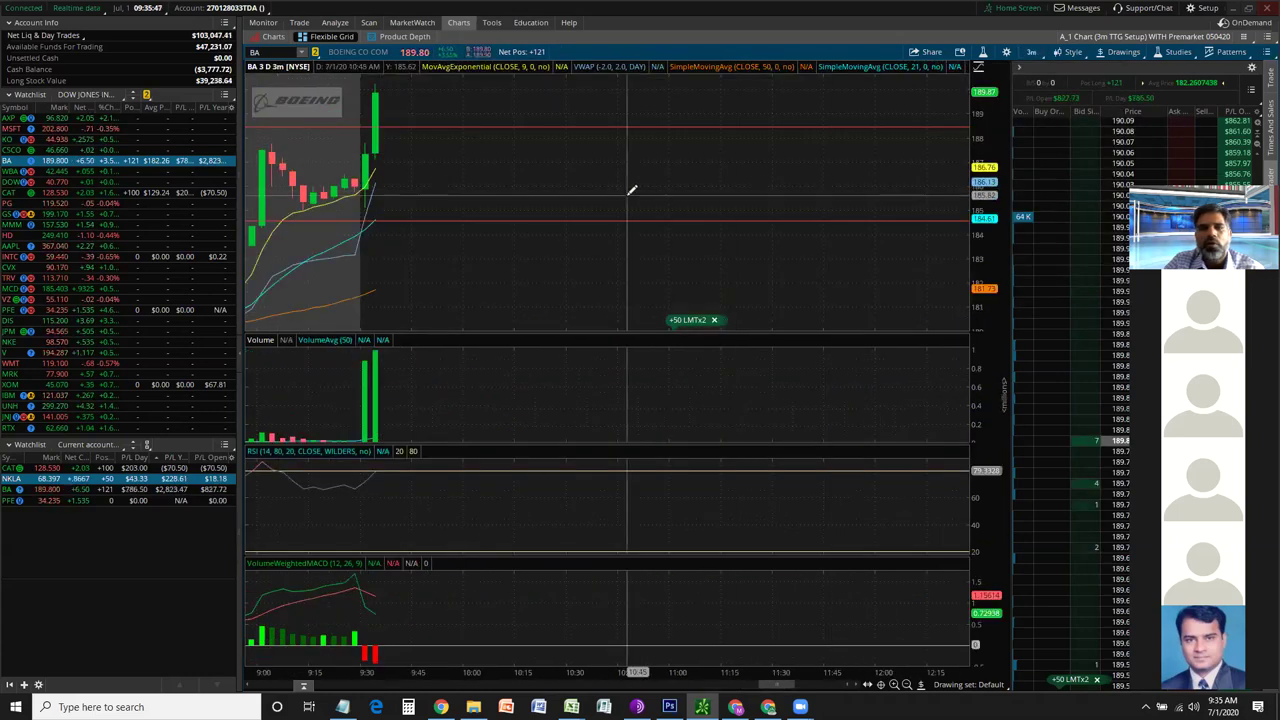
Create a Boeing sell order from the chart and edit its quantity to 25 shares
right_click(629, 199)
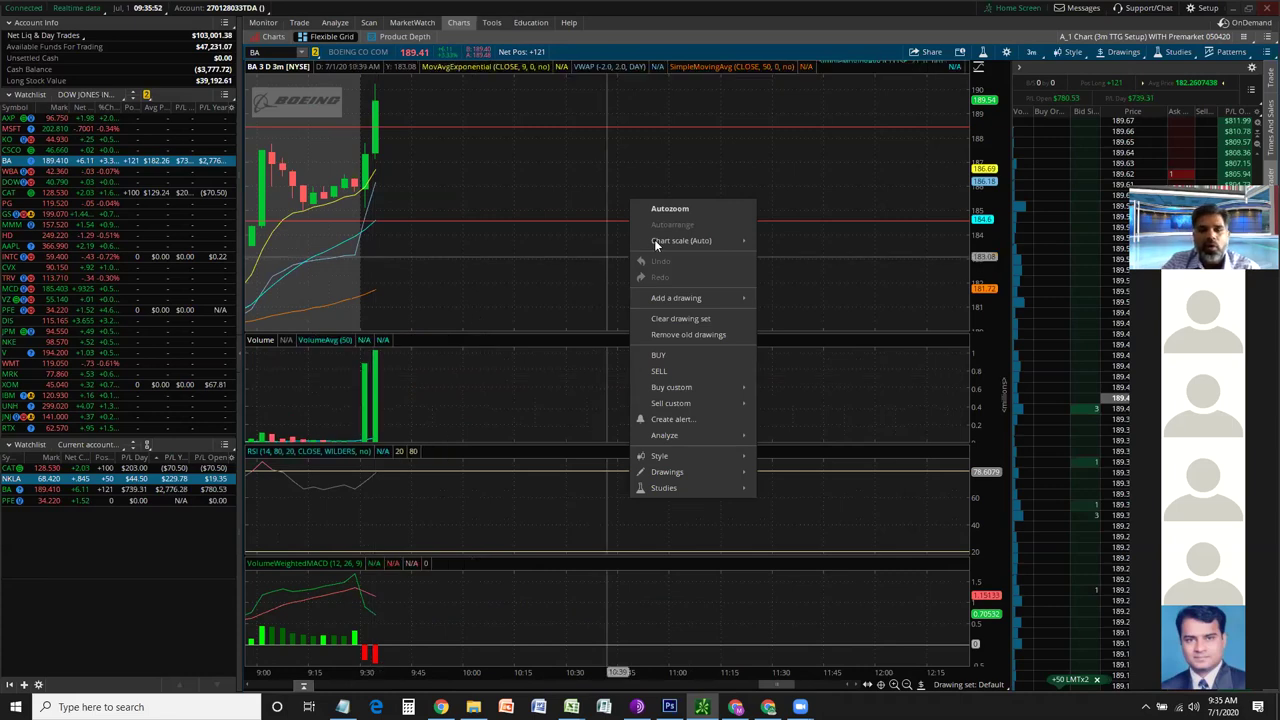
click(671, 372)
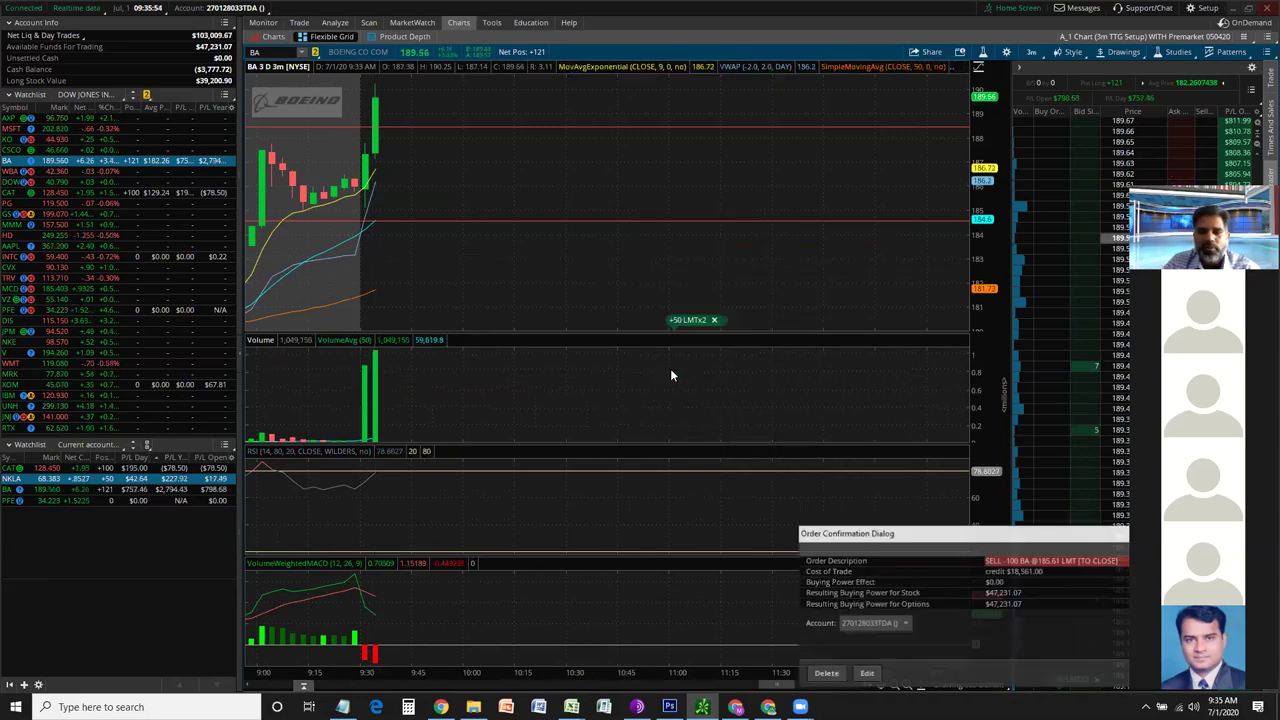
click(866, 674)
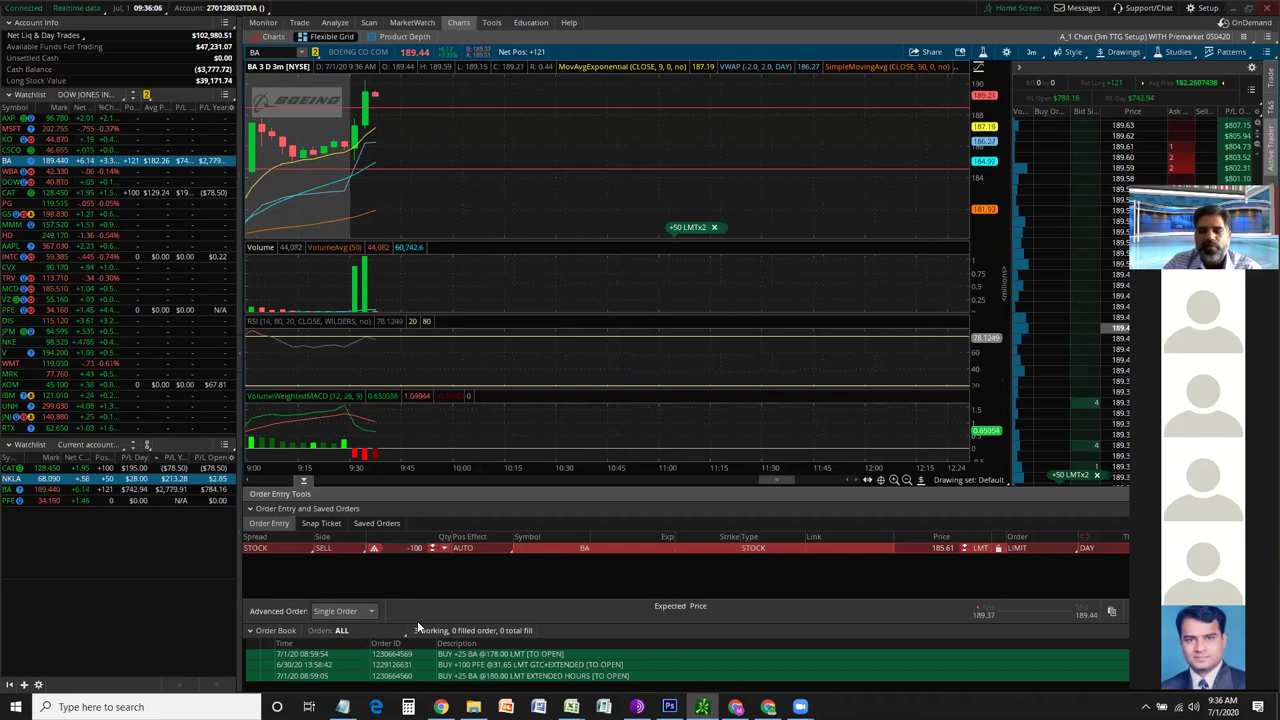
key(BackSpace)
key(BackSpace)
key(BackSpace)
text(25)
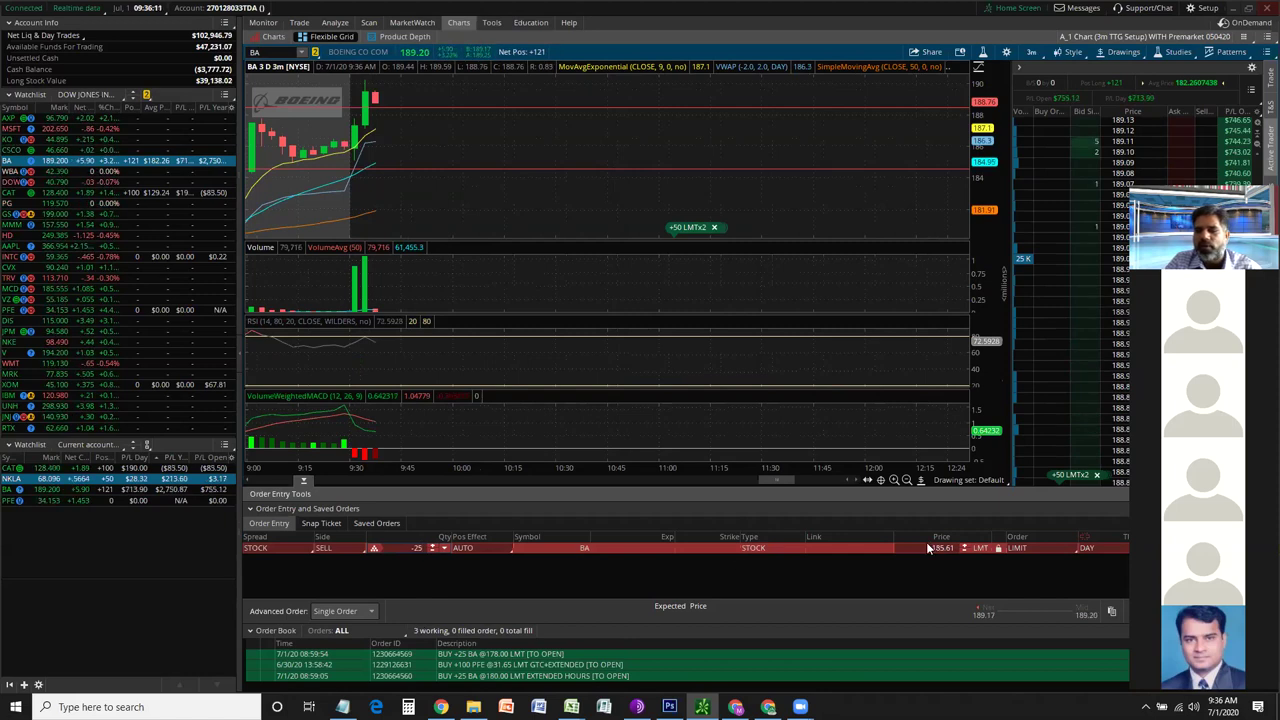
Enter a price of 190, change the order type to MARKET, and send the 25-share Boeing sell order
click(950, 549)
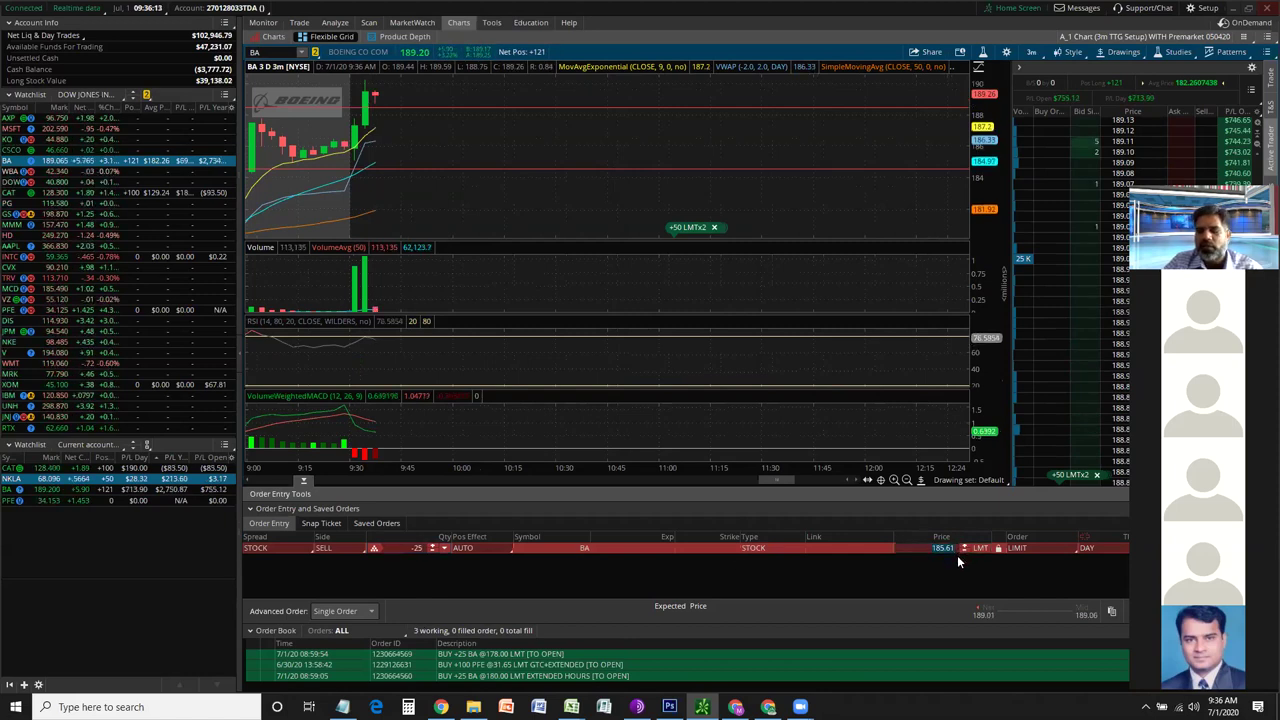
text(190)
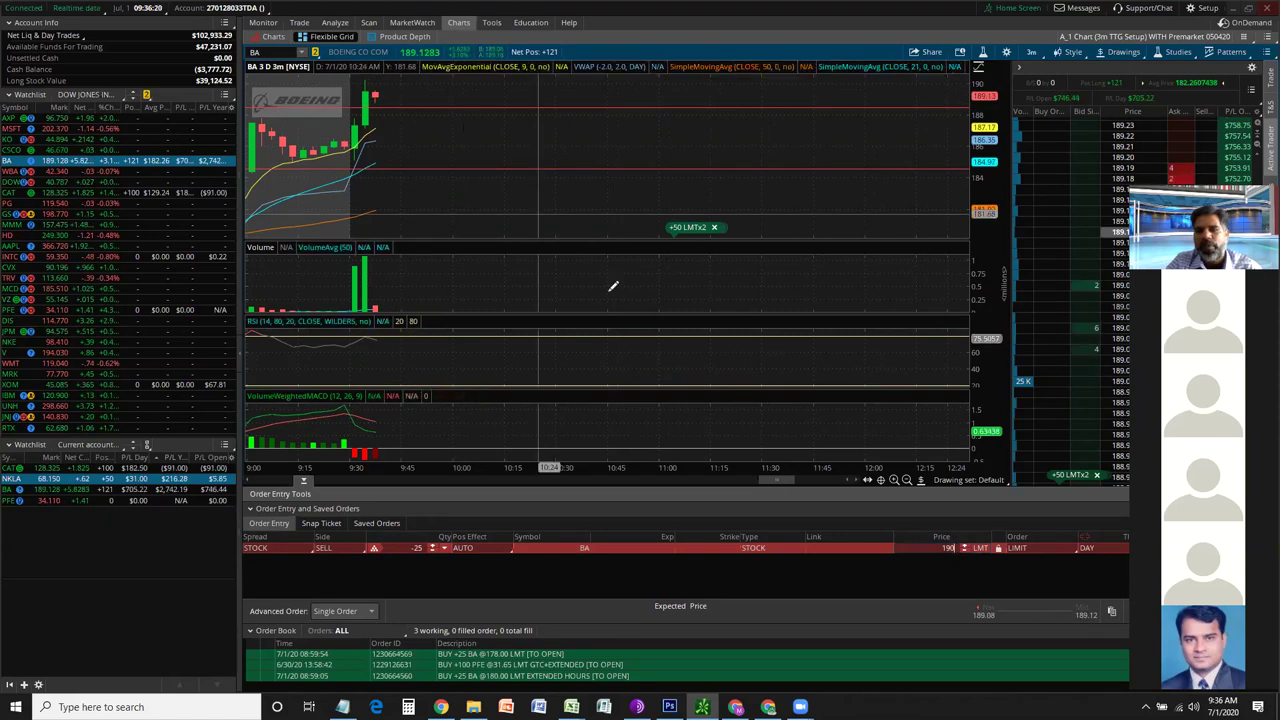
click(1022, 548)
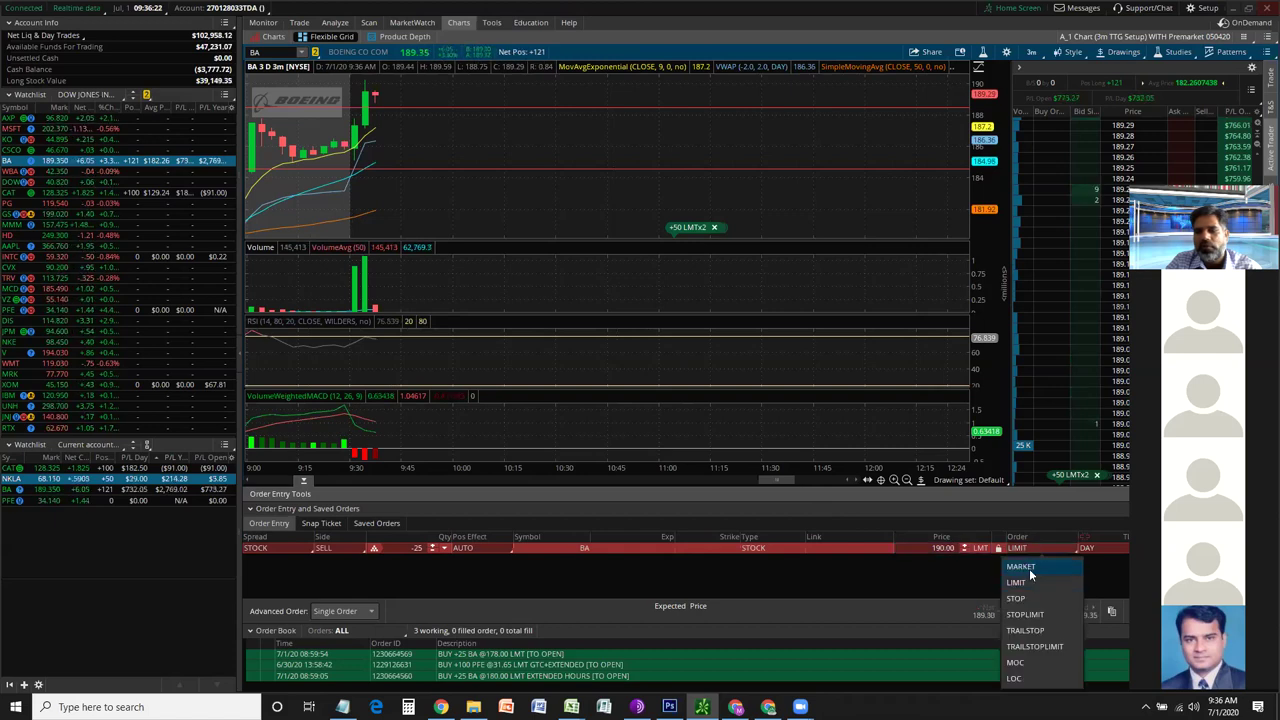
click(1029, 568)
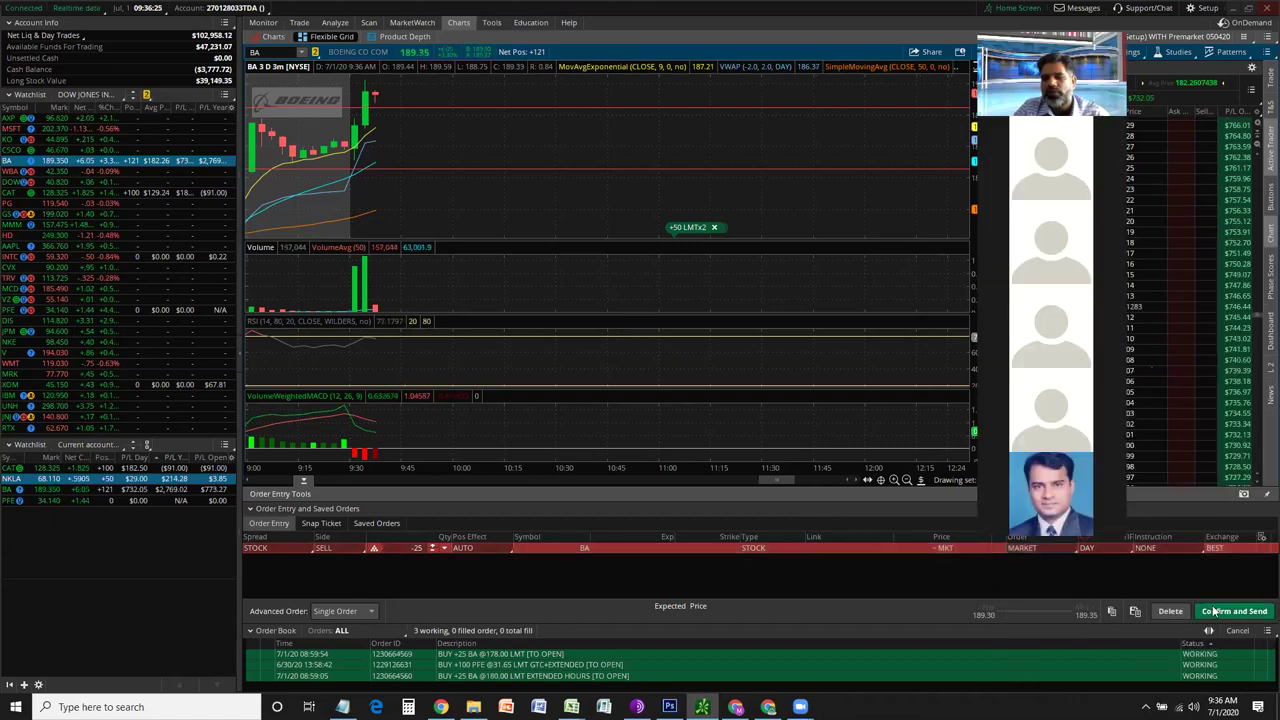
click(1234, 611)
click(1220, 603)
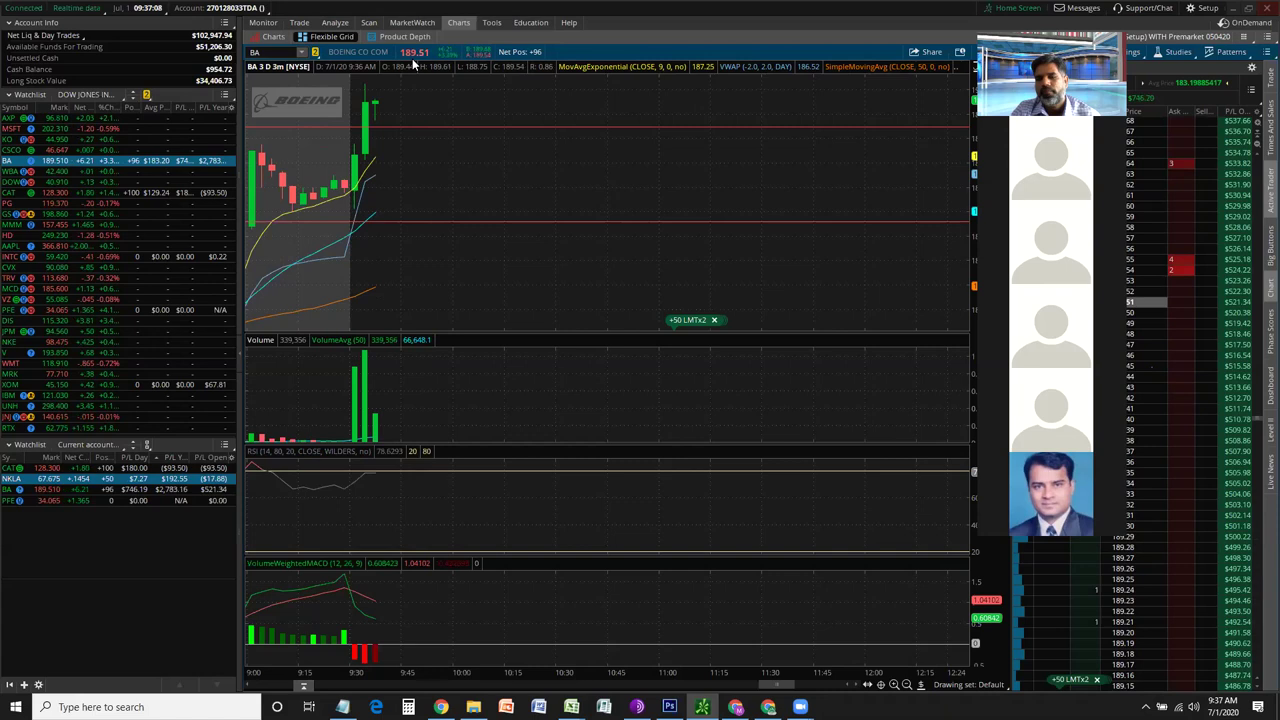
Examine the Boeing position in the account statement, including its profit and loss and the individual trades behind its quantity
click(272, 25)
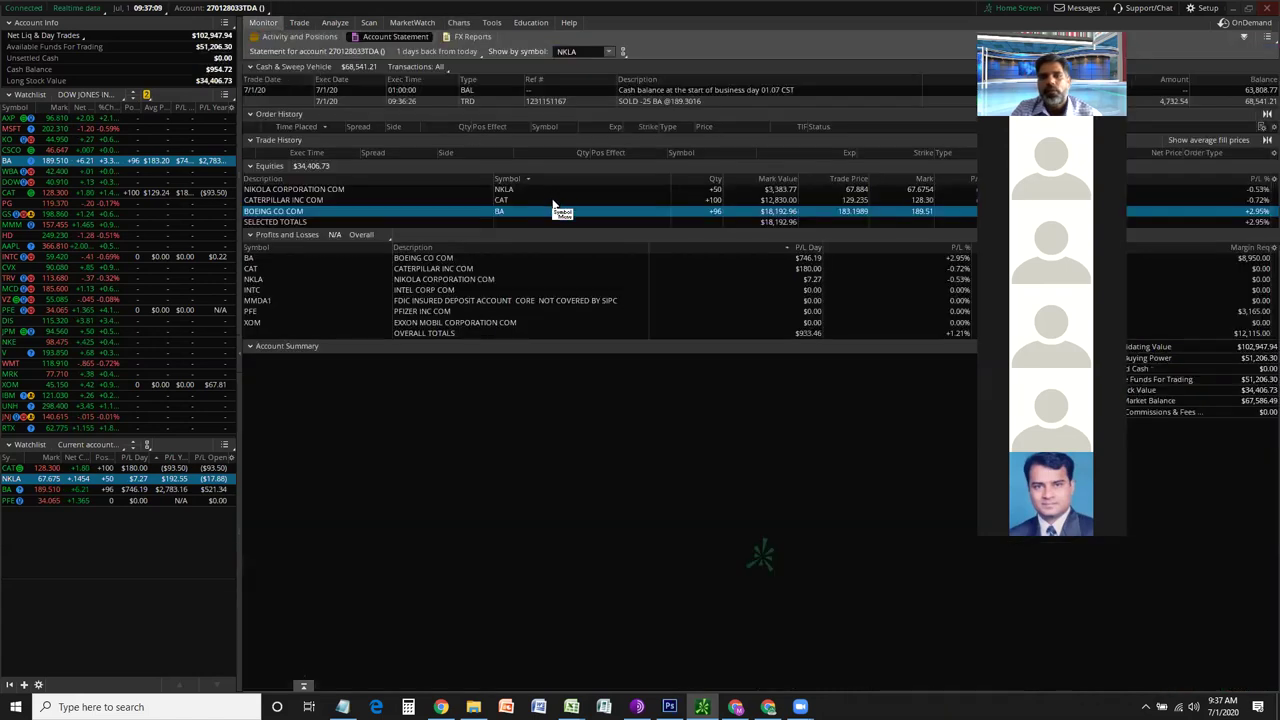
click(797, 289)
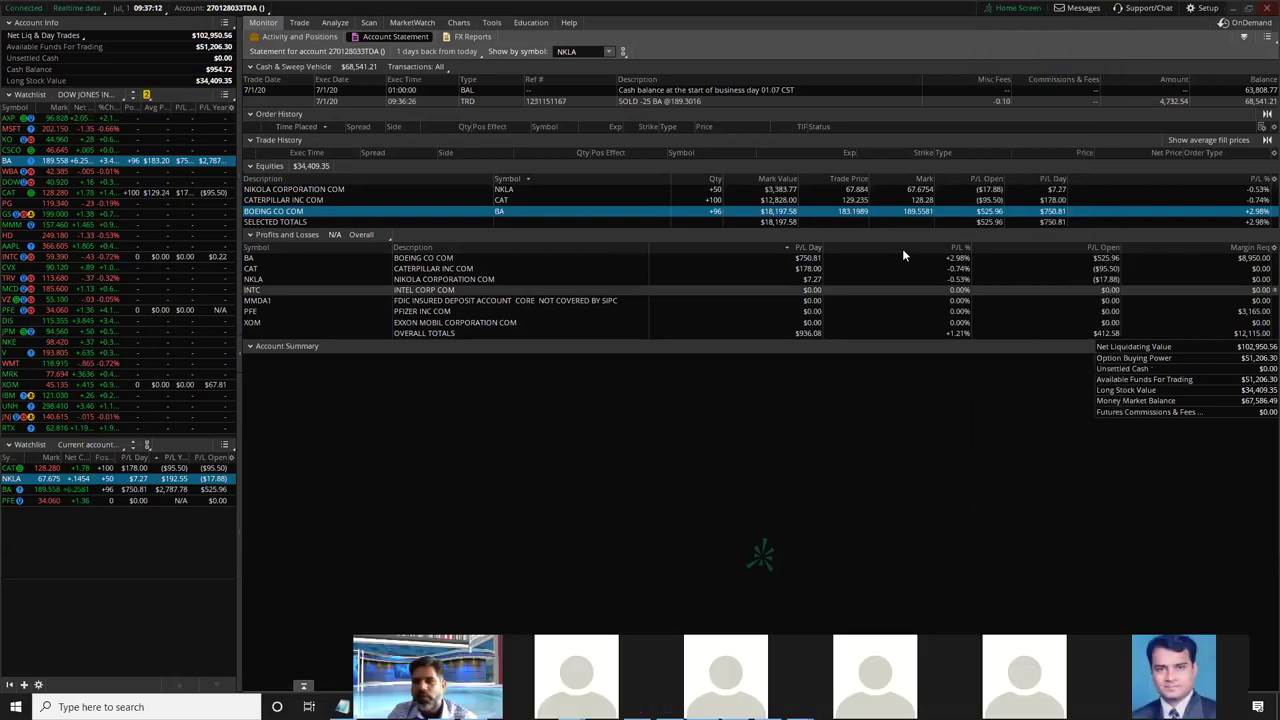
click(513, 259)
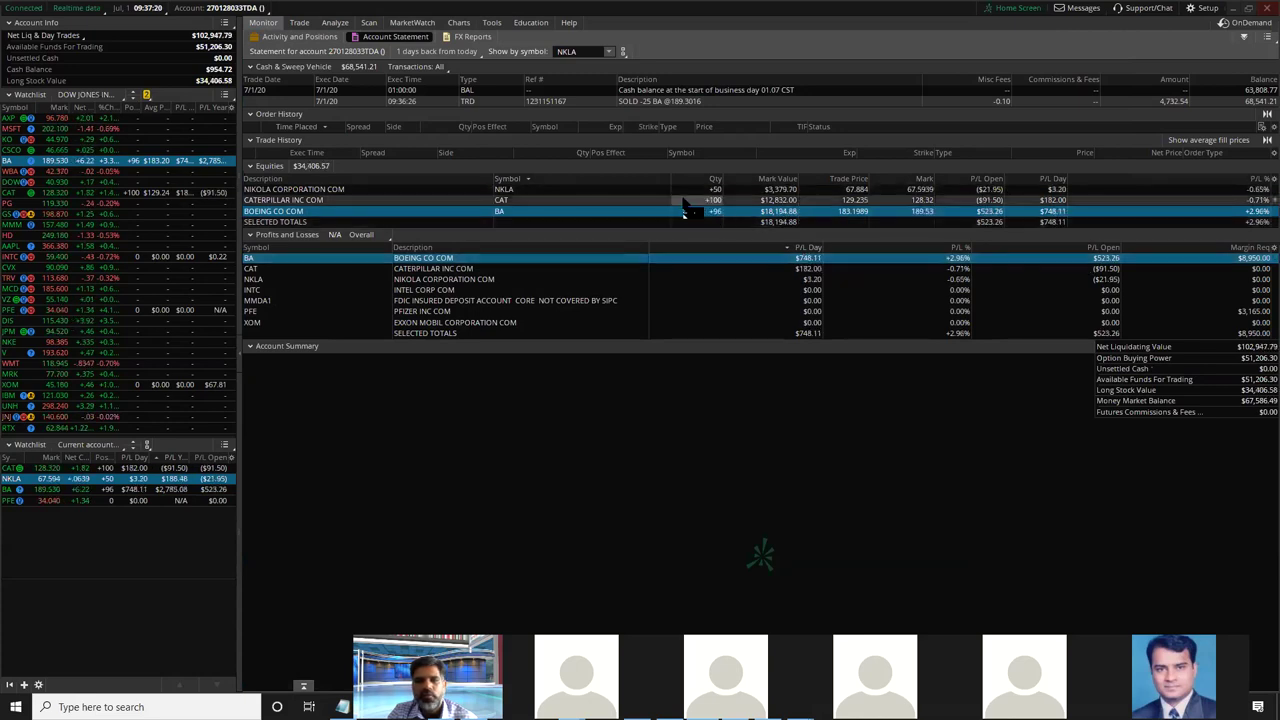
click(714, 212)
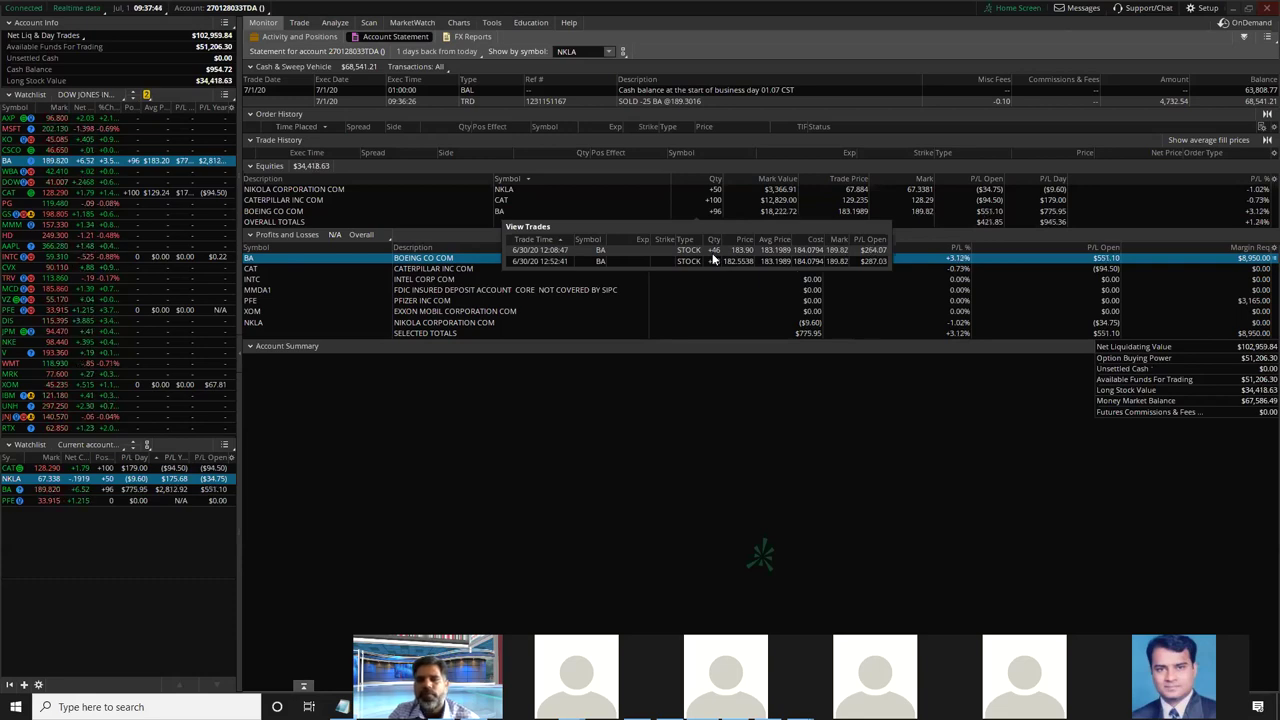
click(250, 114)
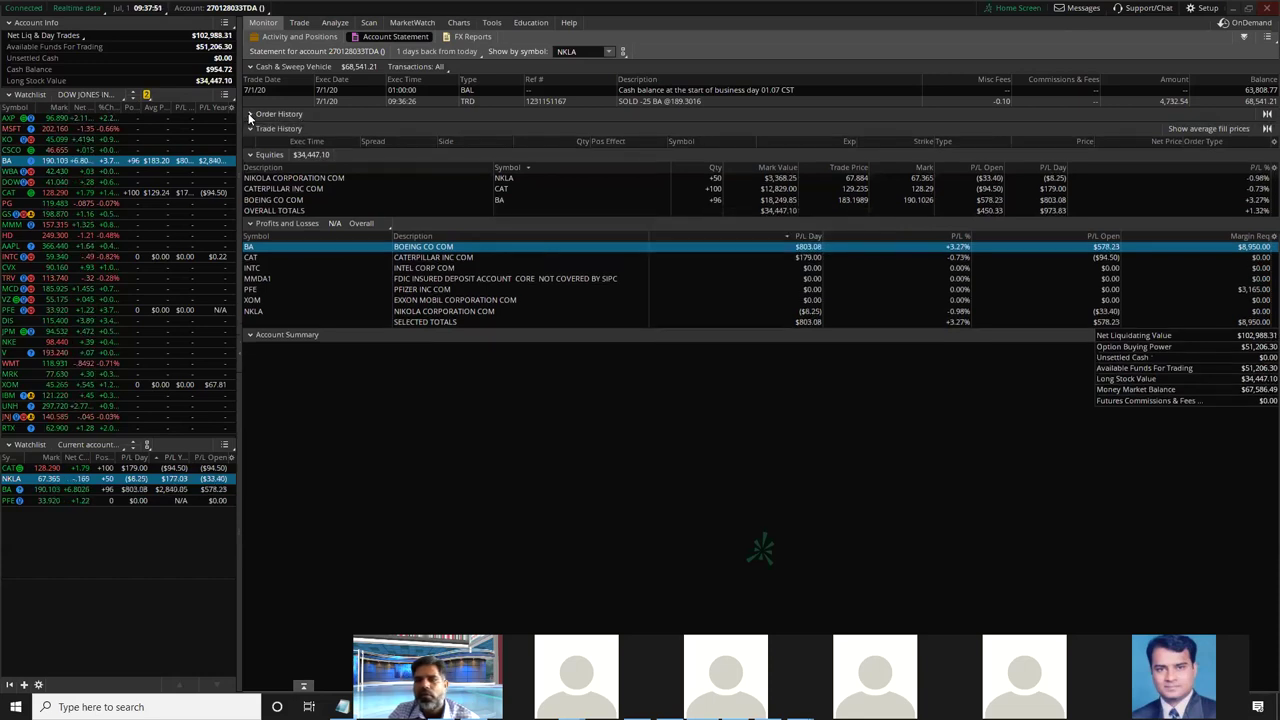
click(250, 114)
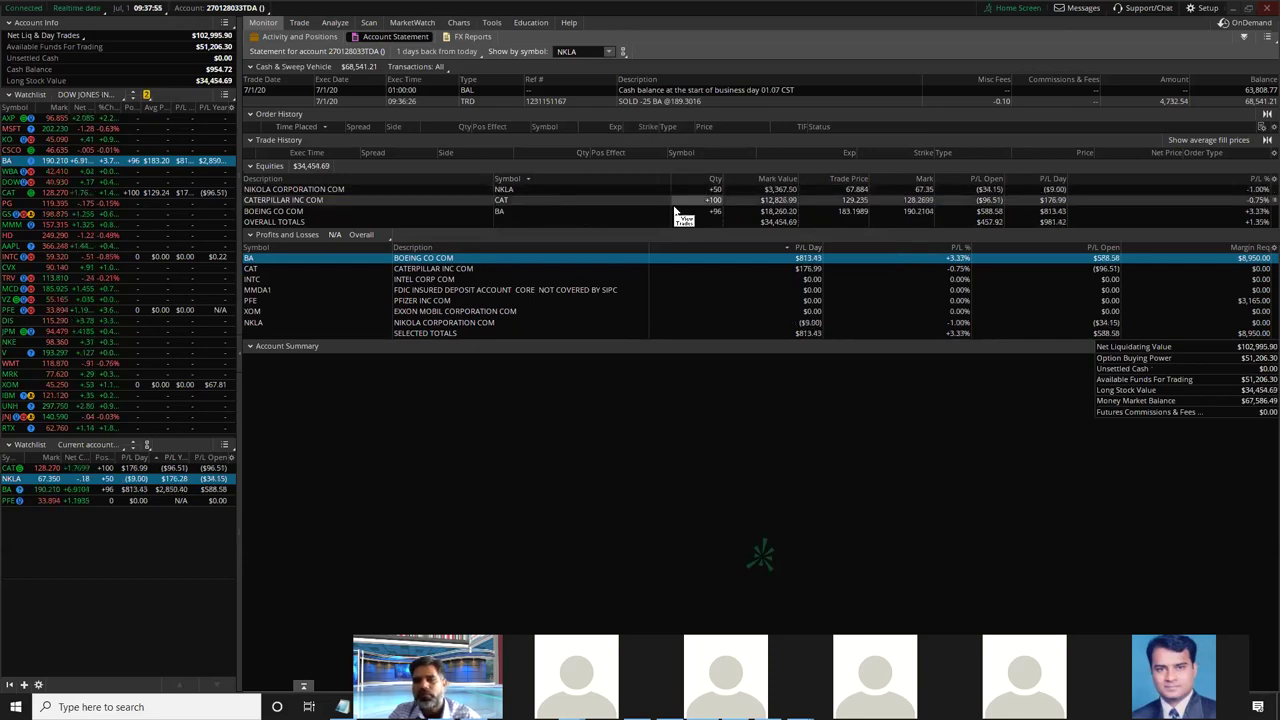
click(717, 213)
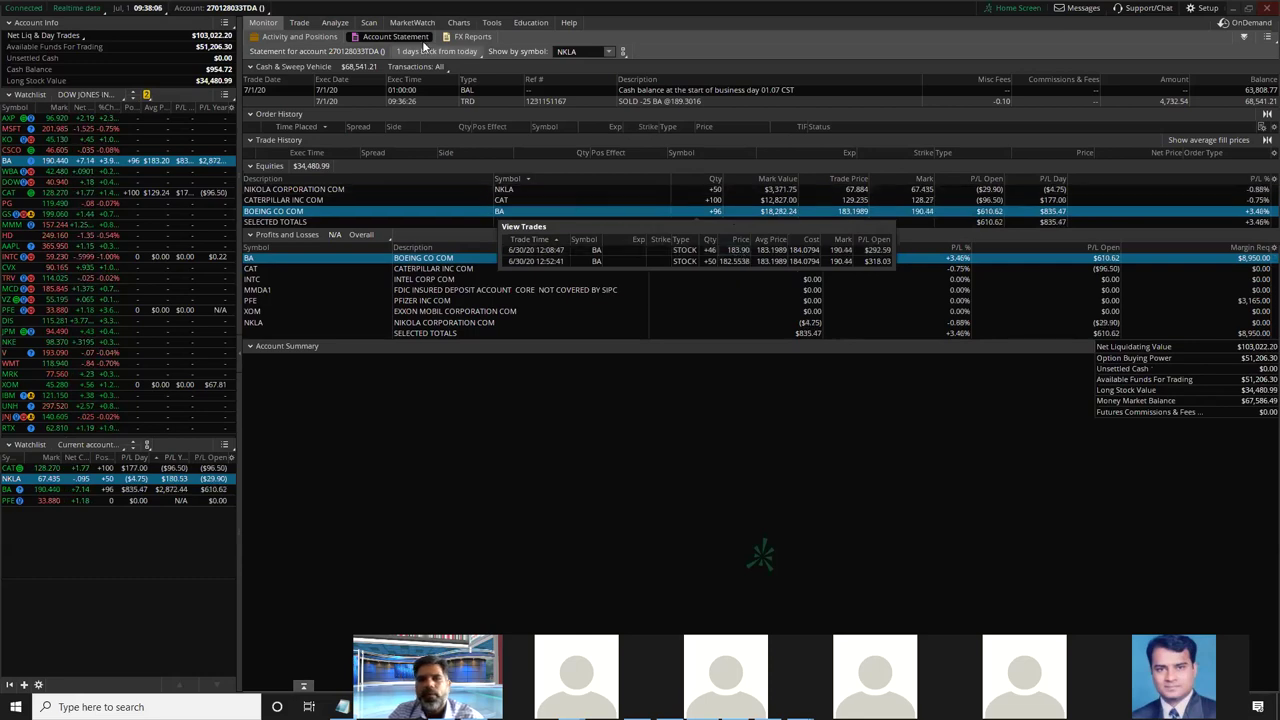
Return to the Boeing chart, create another sell order, and edit its quantity to 25 shares
click(460, 24)
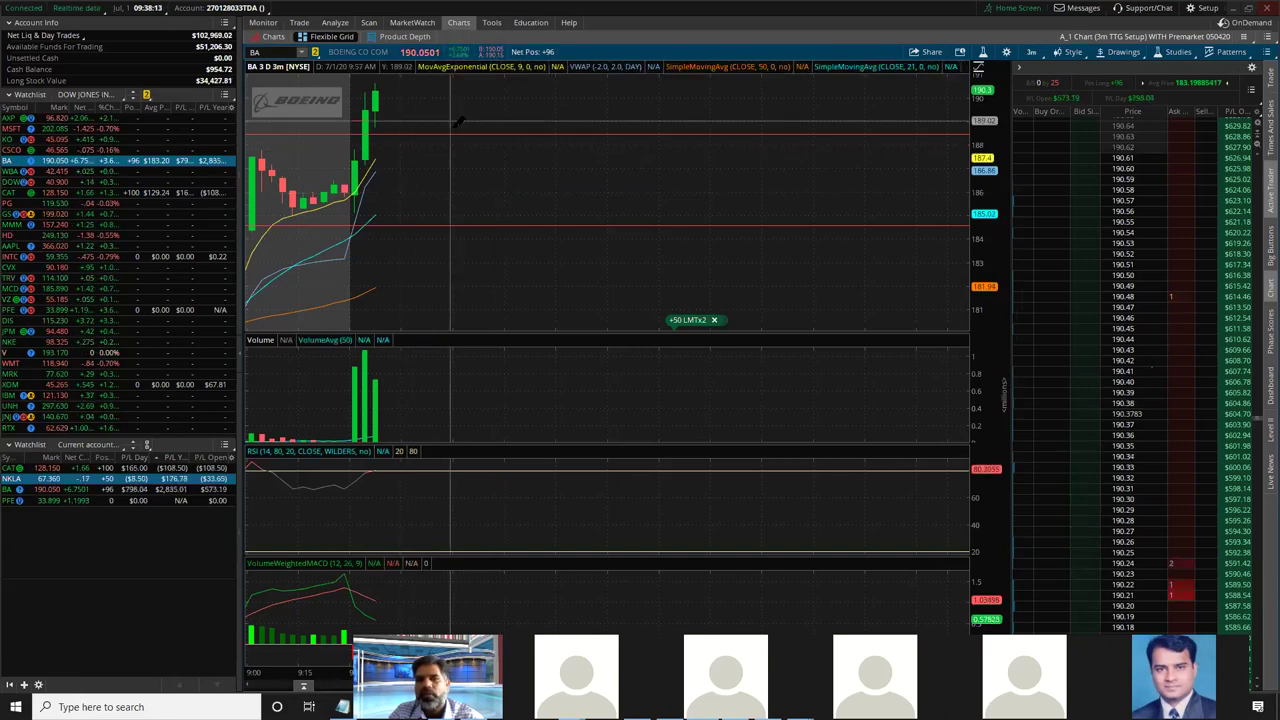
right_click(466, 186)
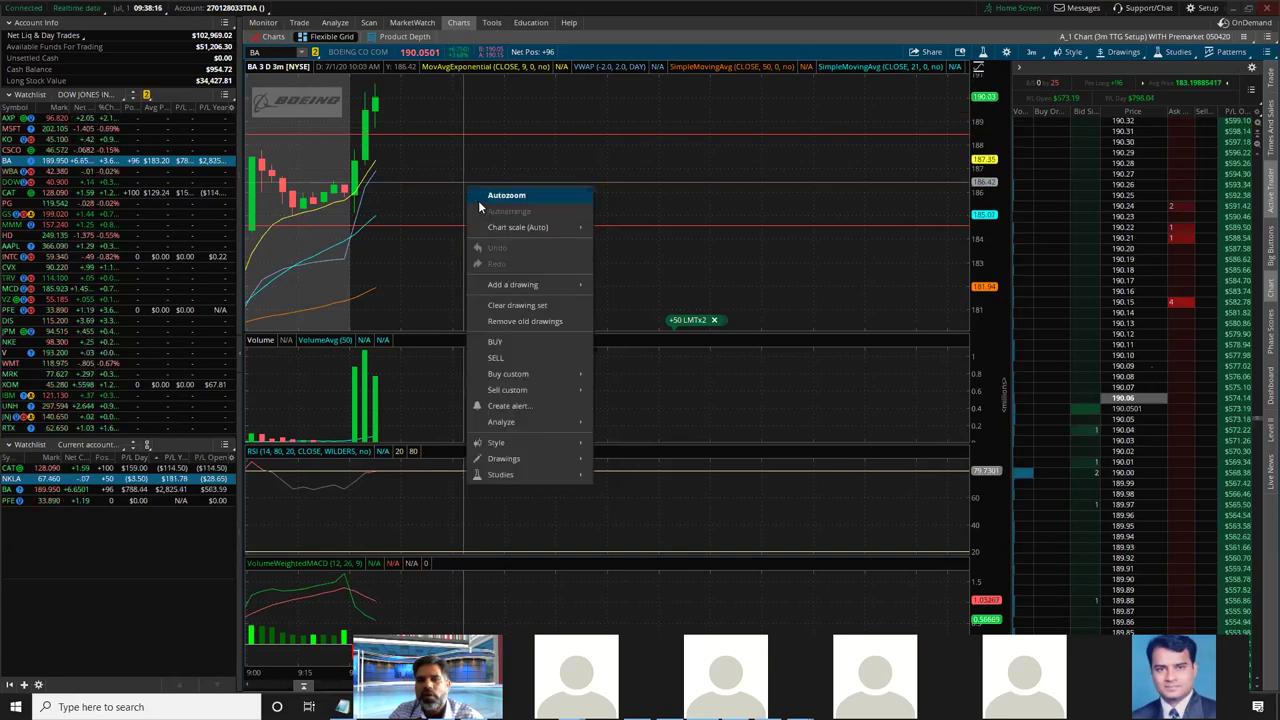
click(525, 358)
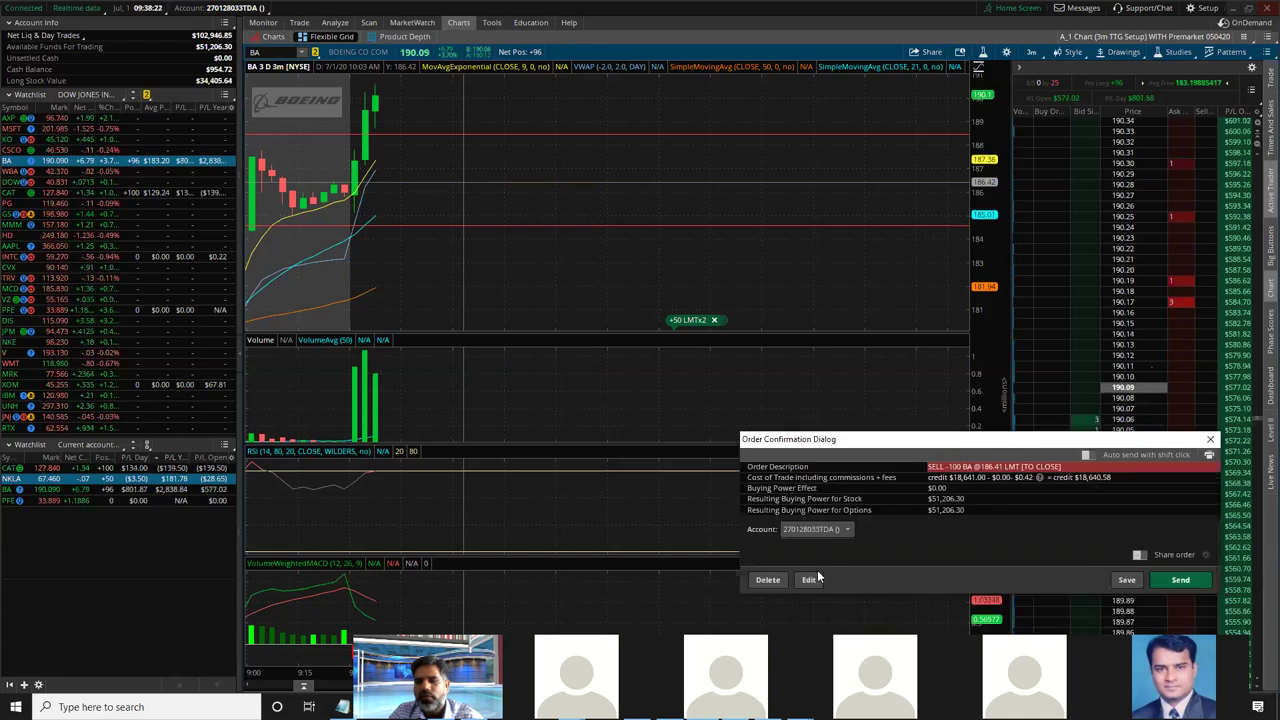
click(808, 579)
click(430, 546)
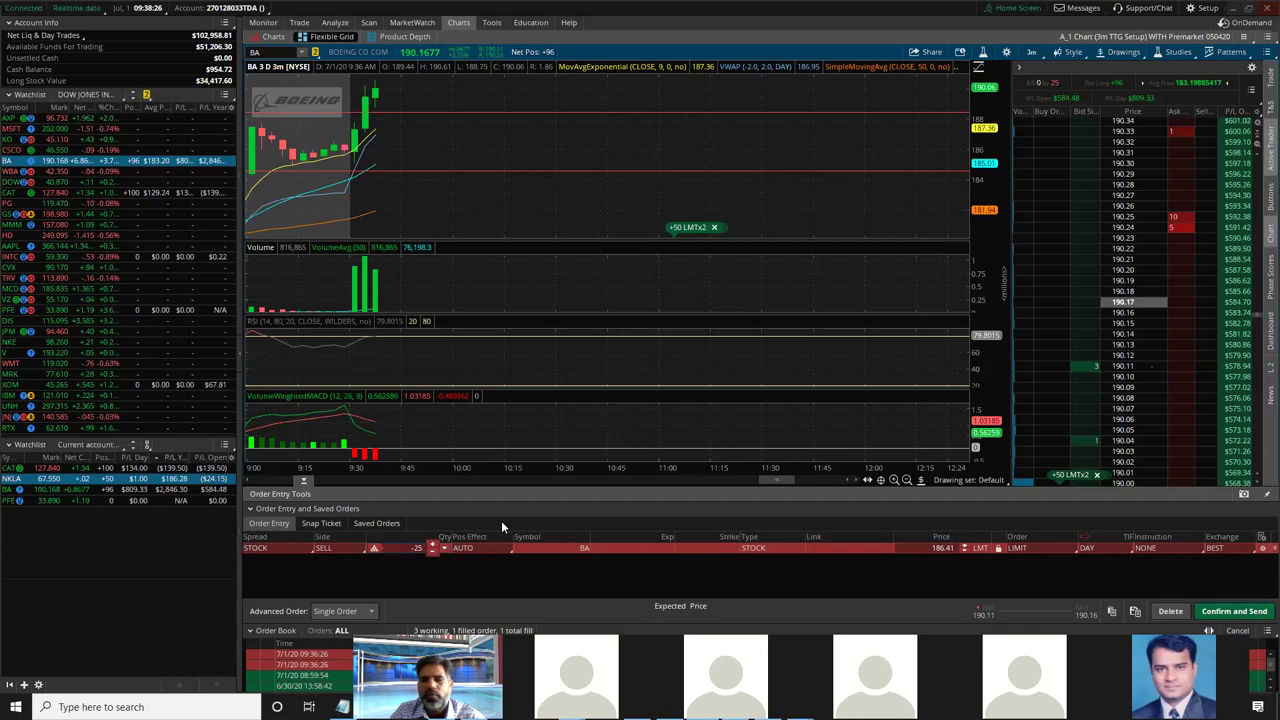
Keep the second Boeing sell order as a LIMIT order, set its price to 190.10, and send it
click(1026, 549)
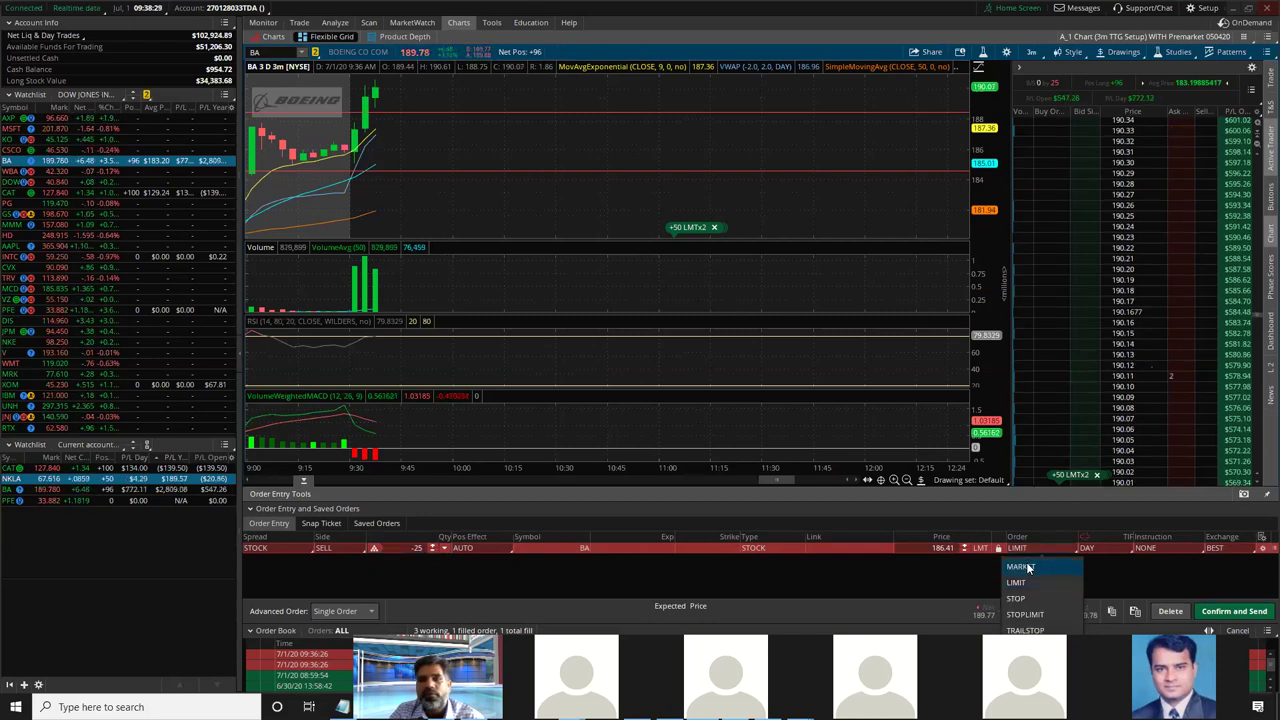
click(1026, 568)
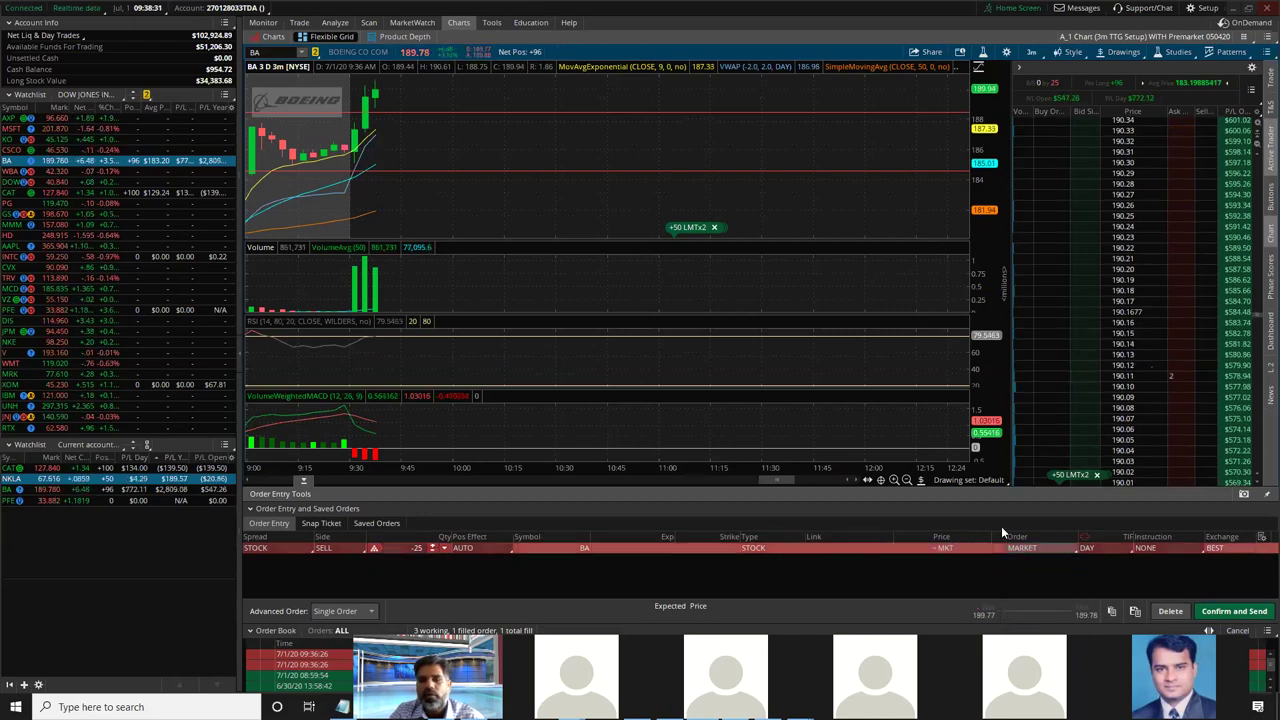
click(1021, 548)
click(1016, 582)
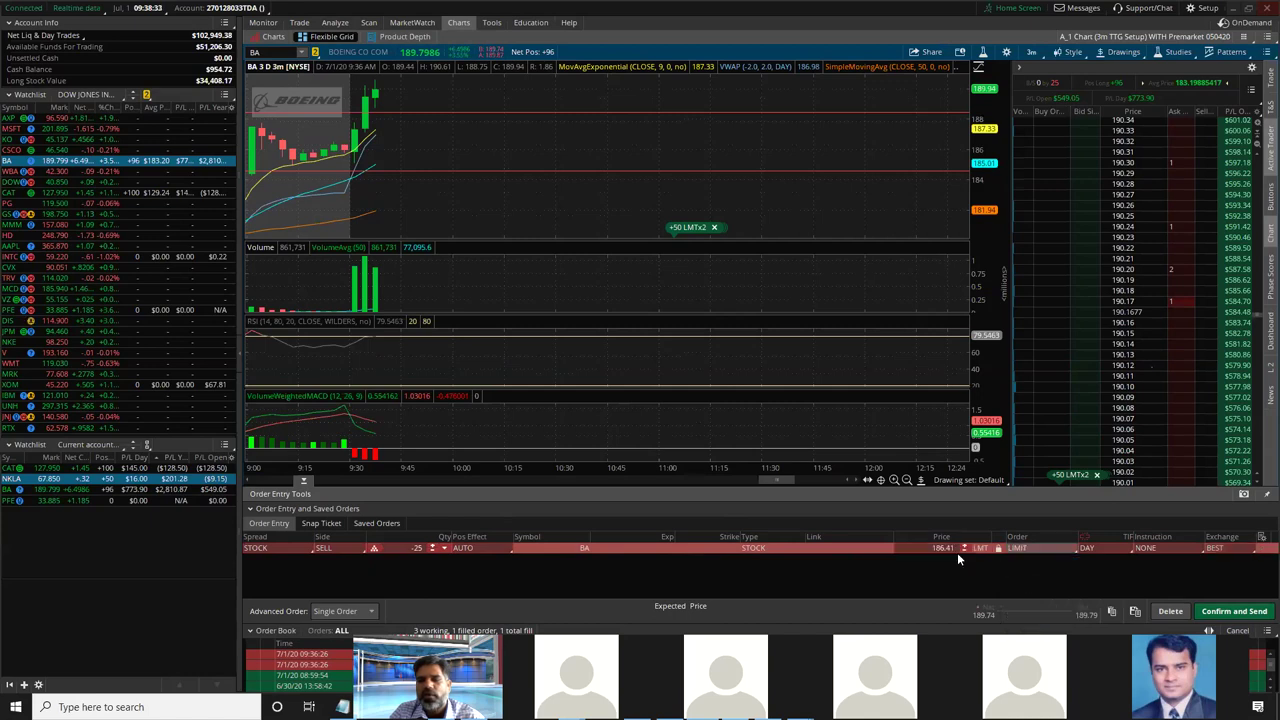
text(190)
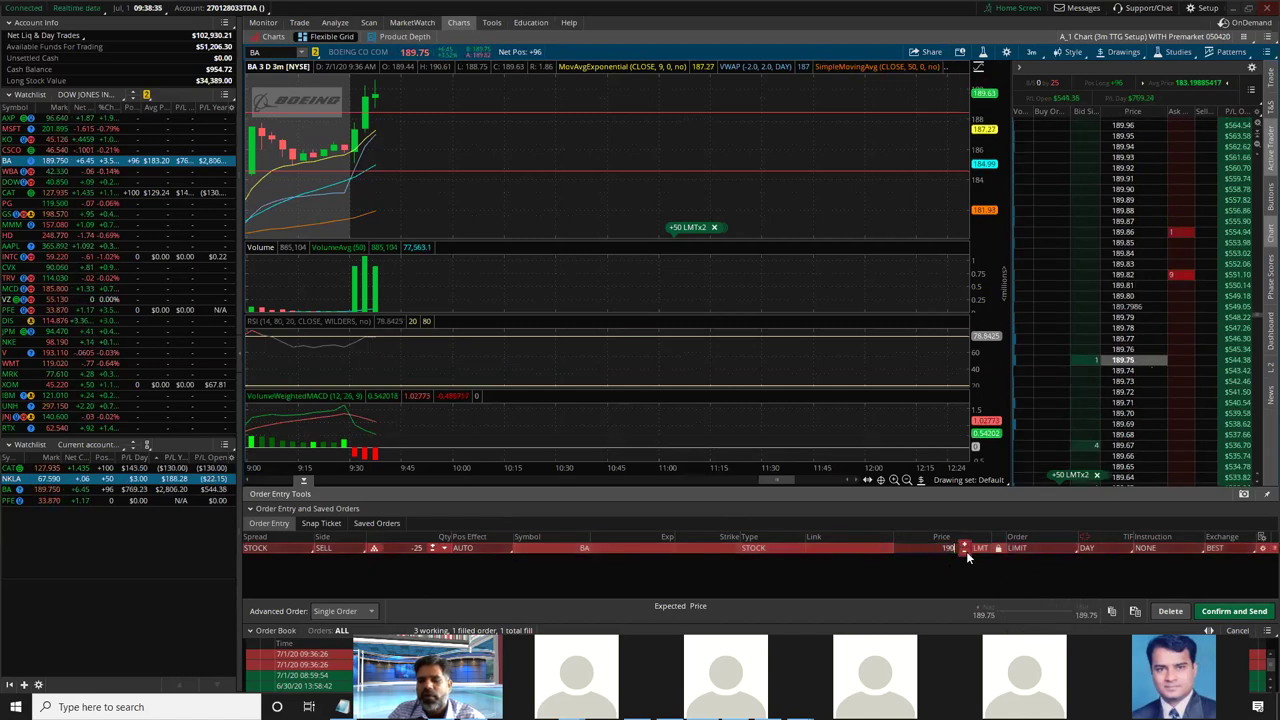
click(1233, 610)
click(1236, 604)
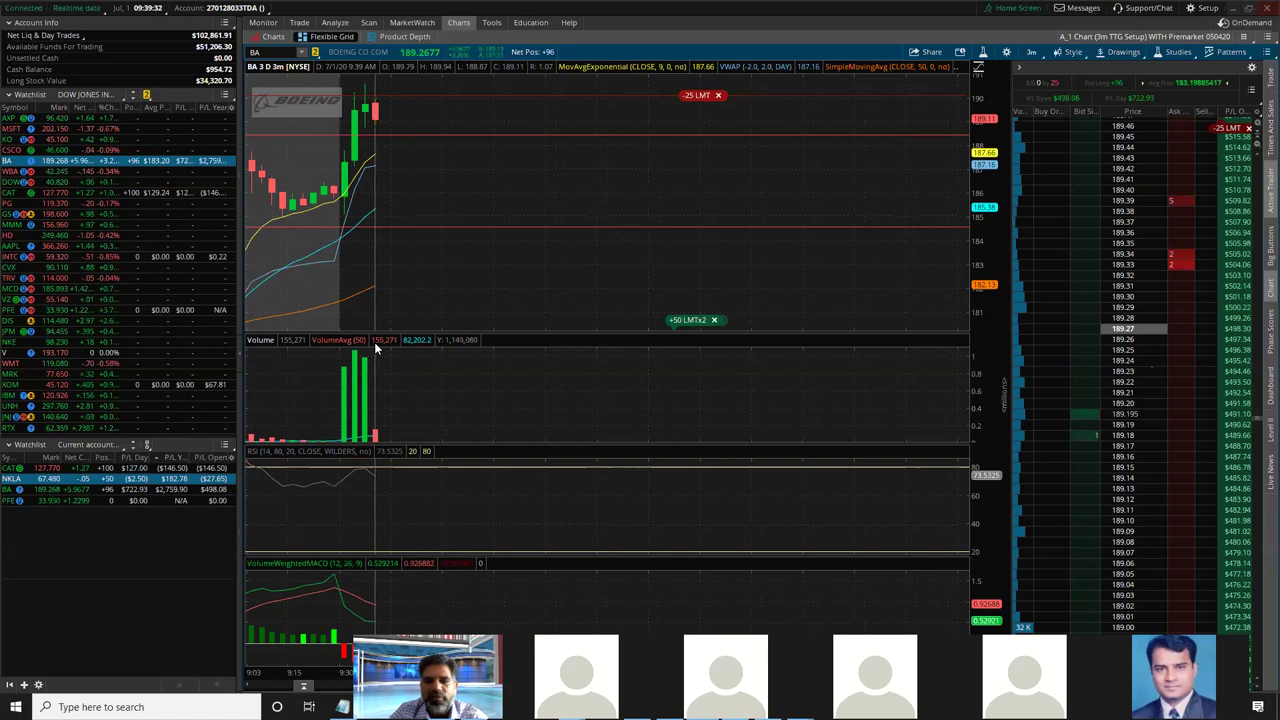
Switch the Boeing chart to the 20 D : 1h time frame
mouse_move(376, 347)
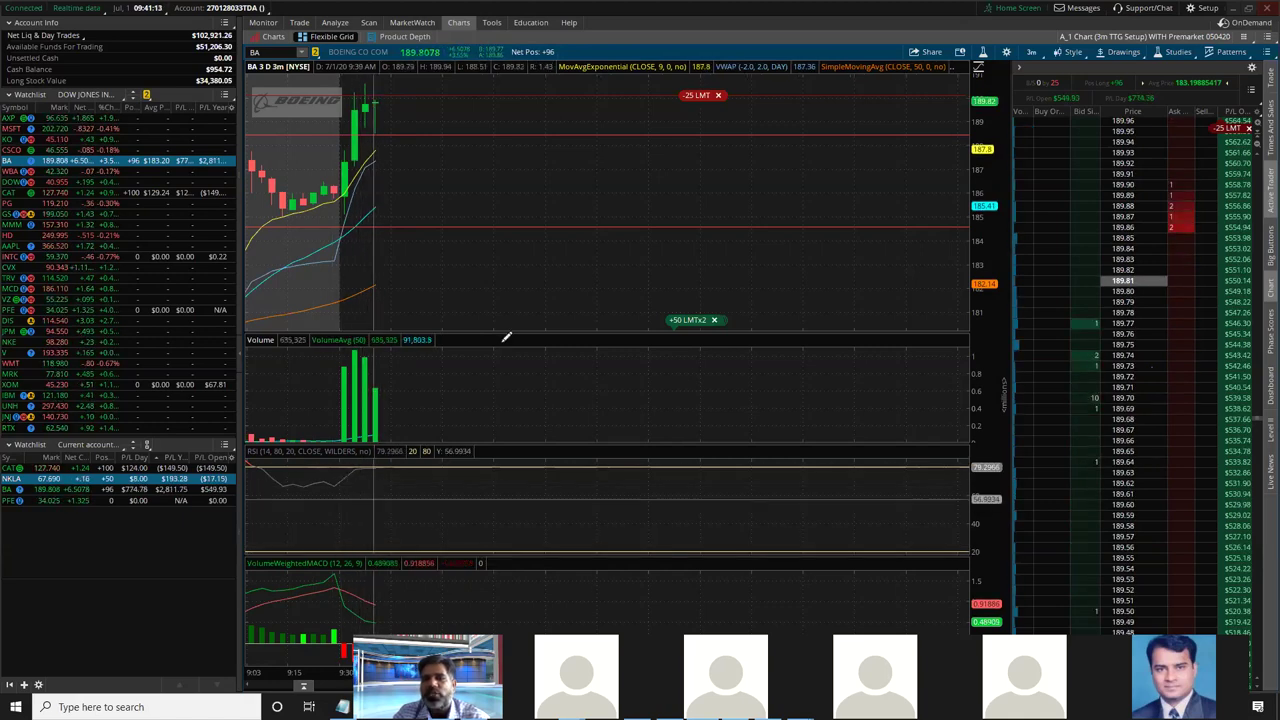
click(1034, 52)
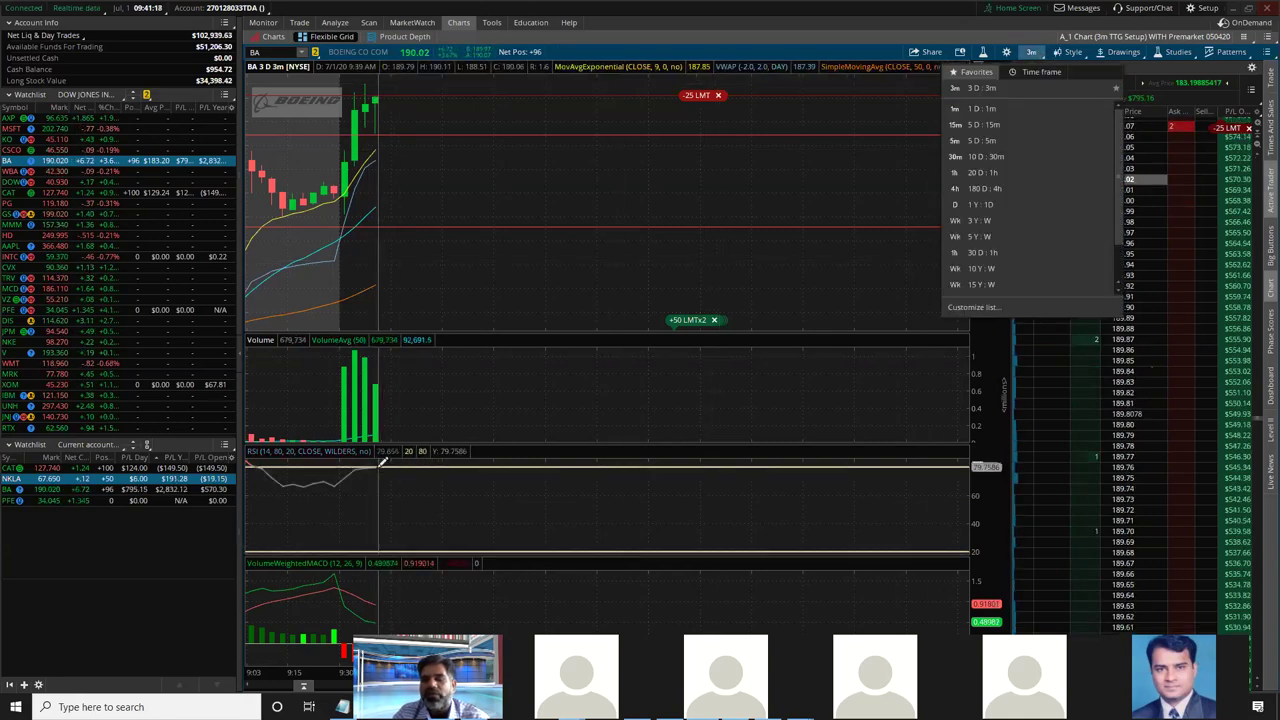
click(985, 172)
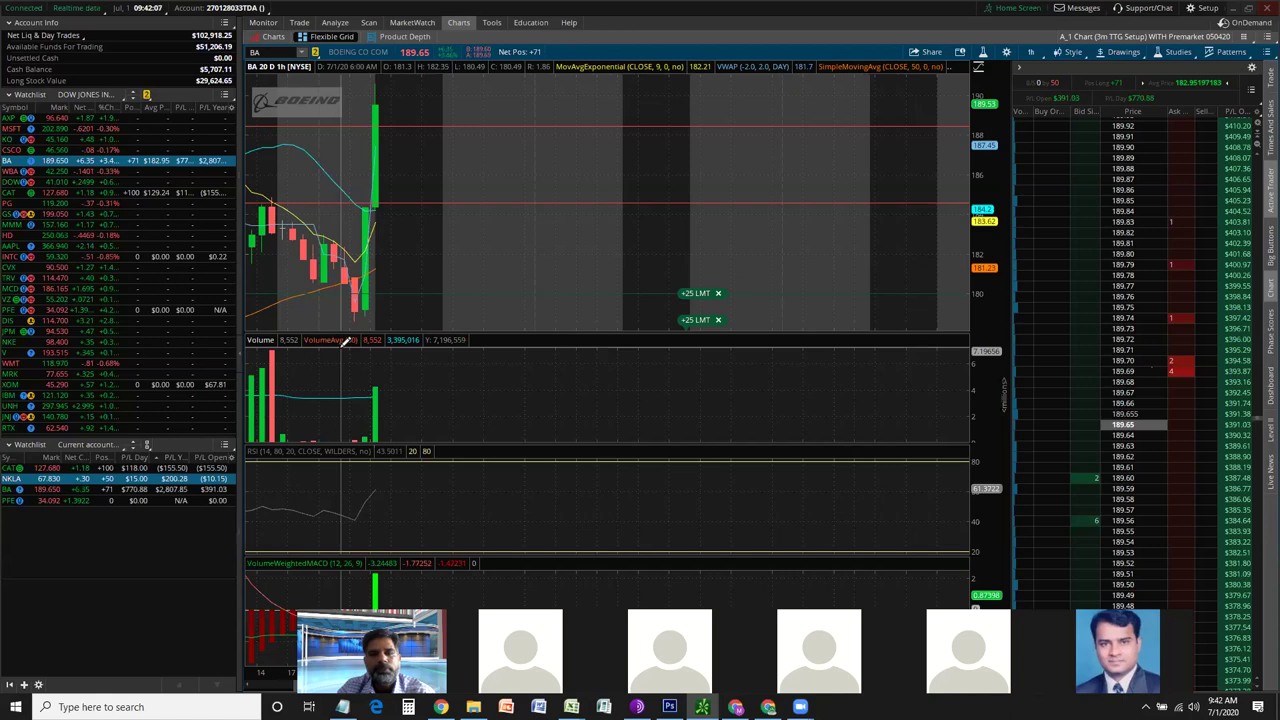
Review the account statement and today's trade activity, expanding the filled and working orders
click(271, 24)
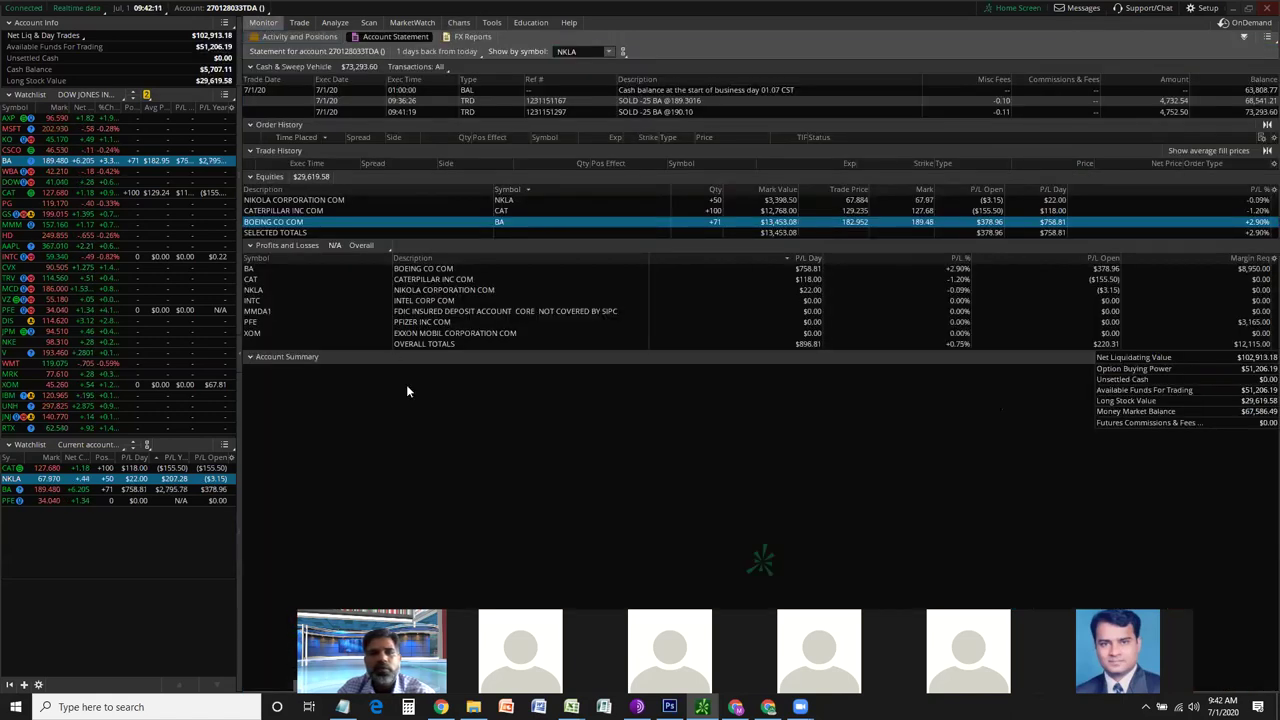
click(301, 36)
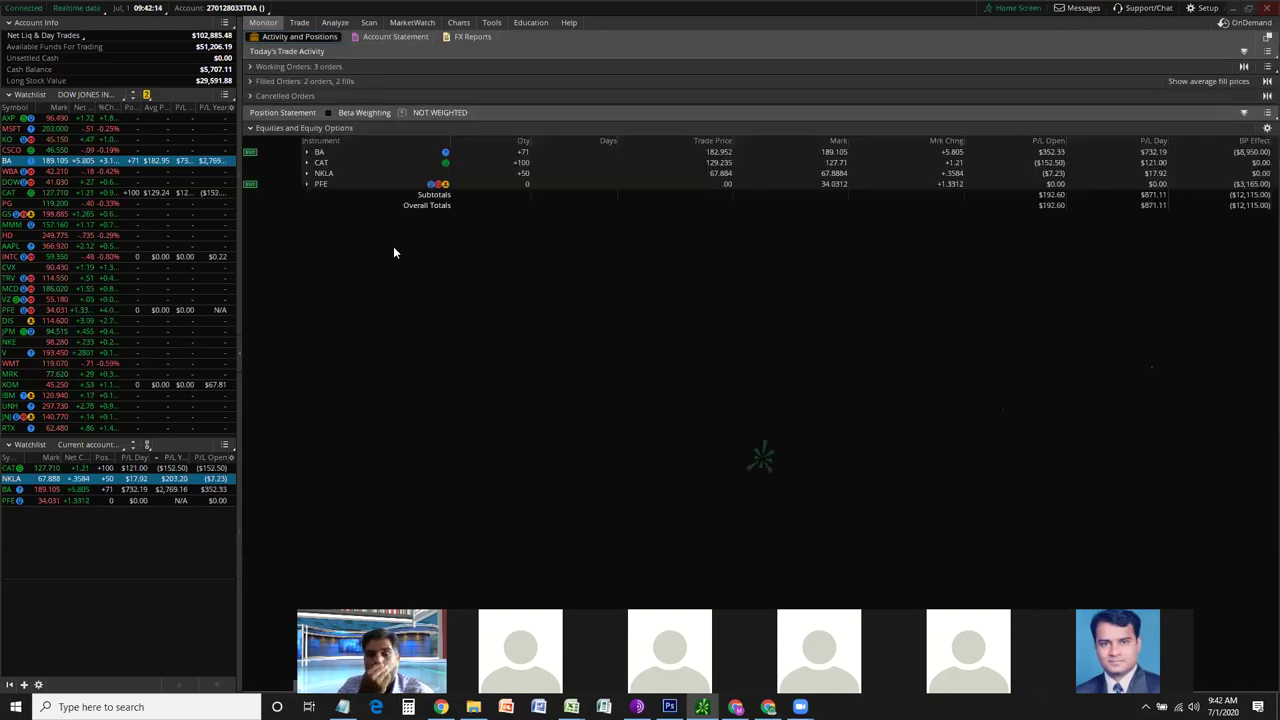
click(252, 82)
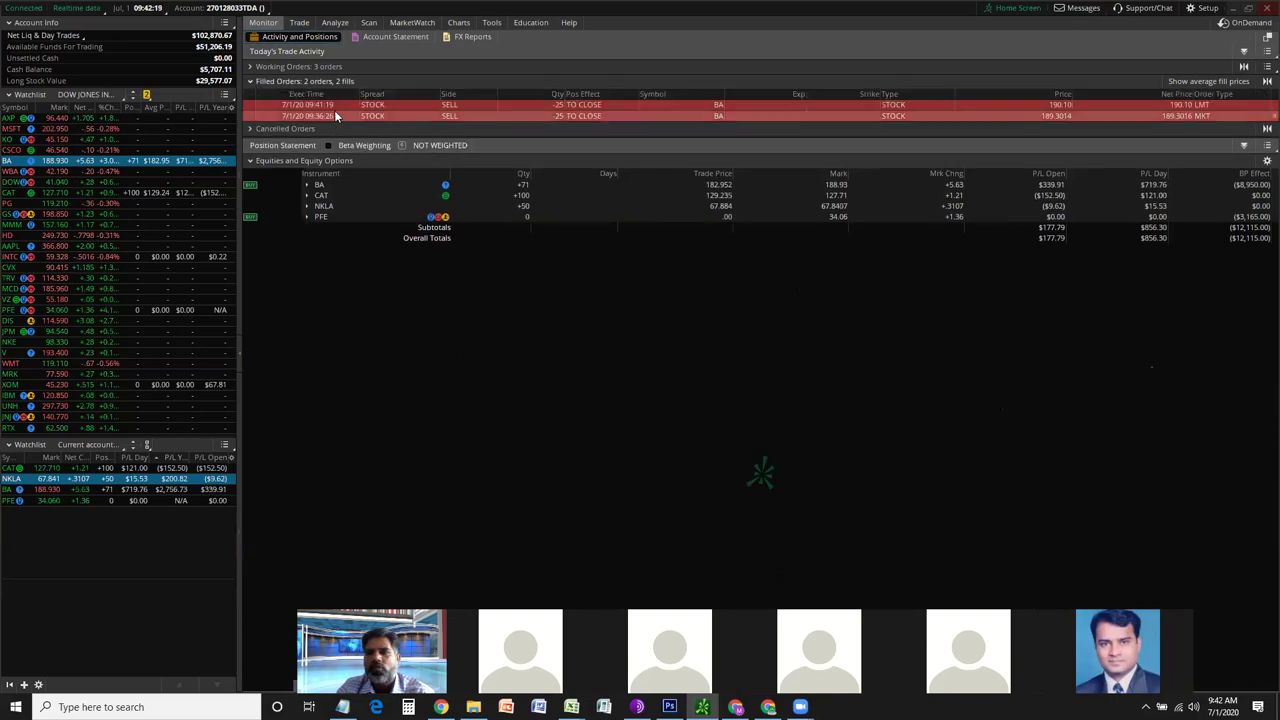
click(250, 67)
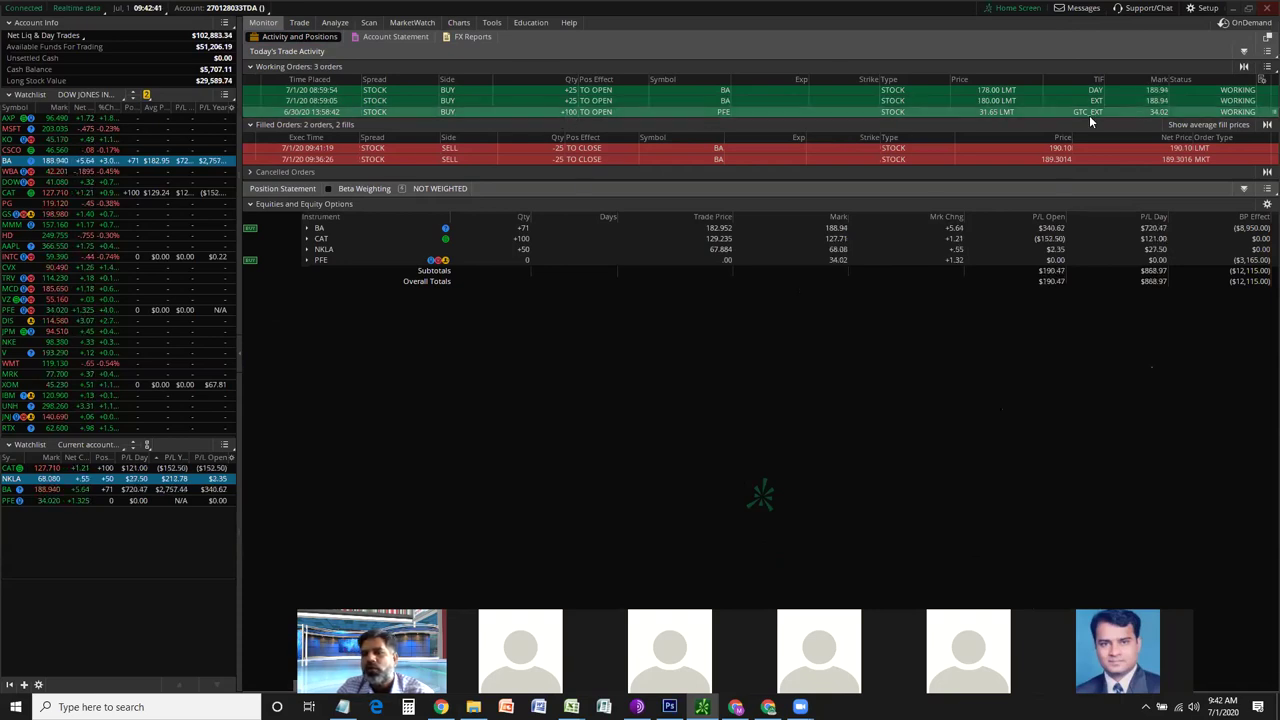
Try opening the working PFE buy order for cancel/replace, and return to the trade activity without sending a replacement
right_click(978, 112)
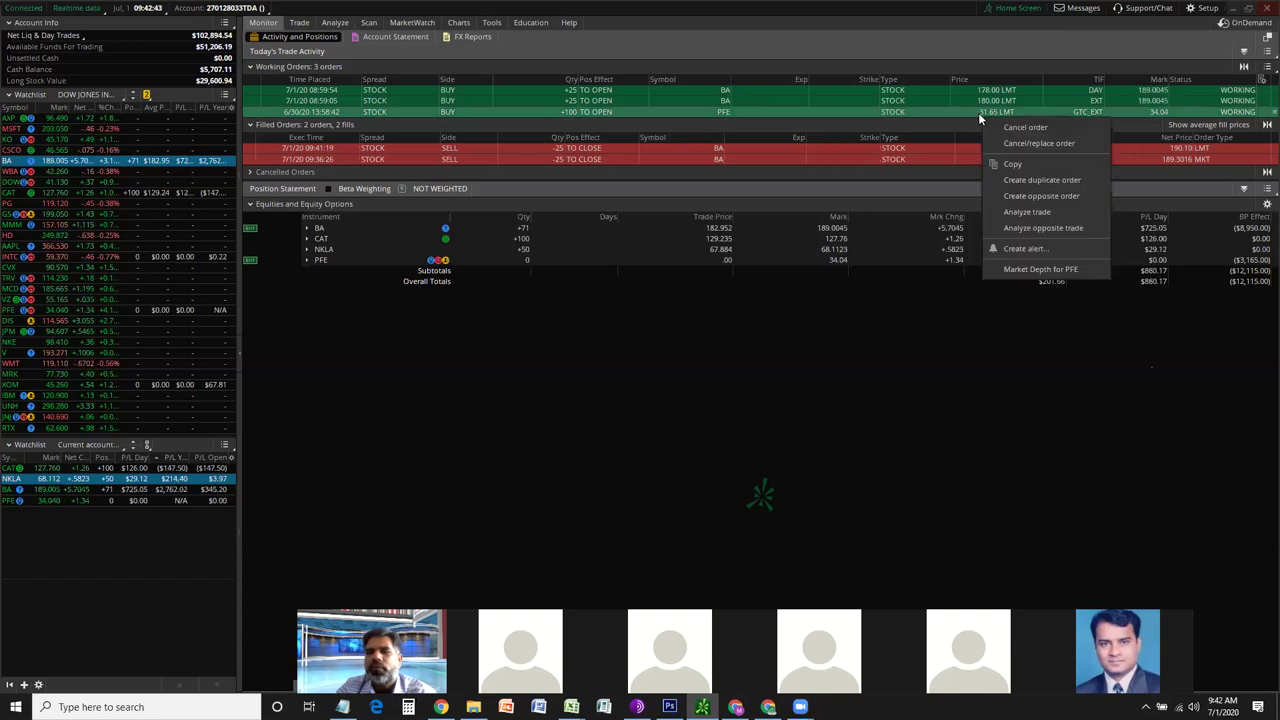
click(1029, 142)
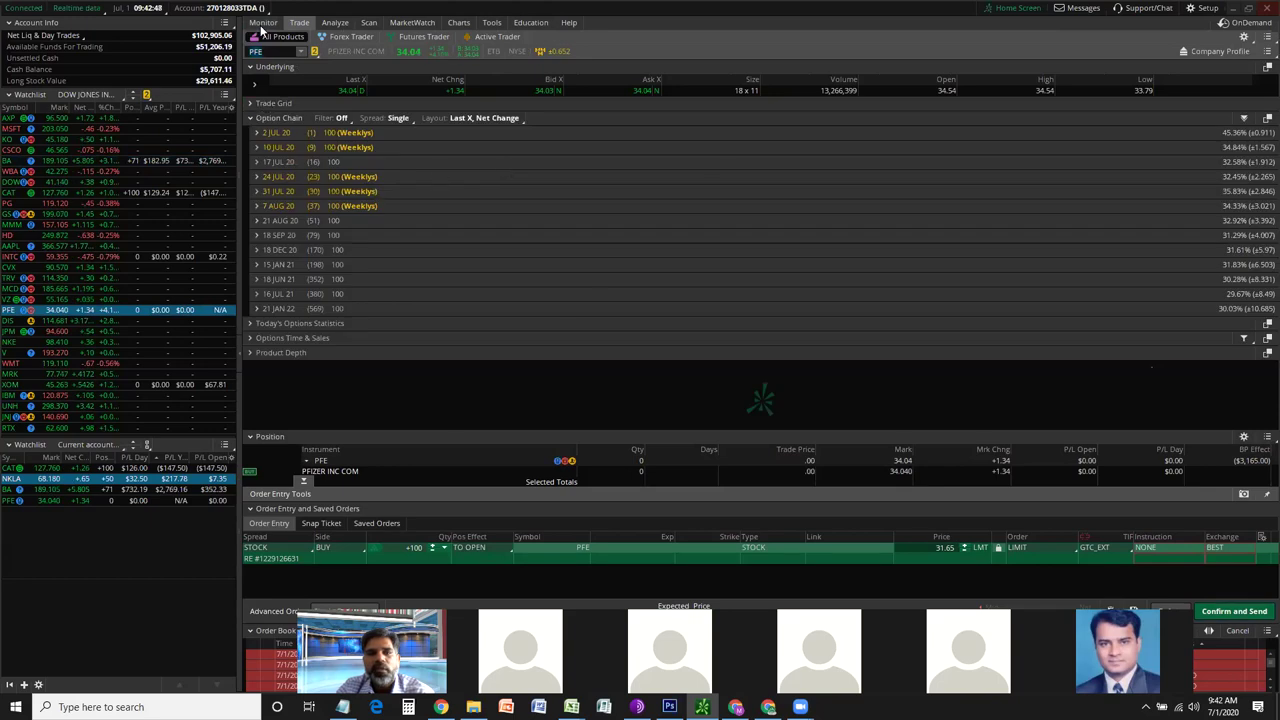
mouse_move(263, 24)
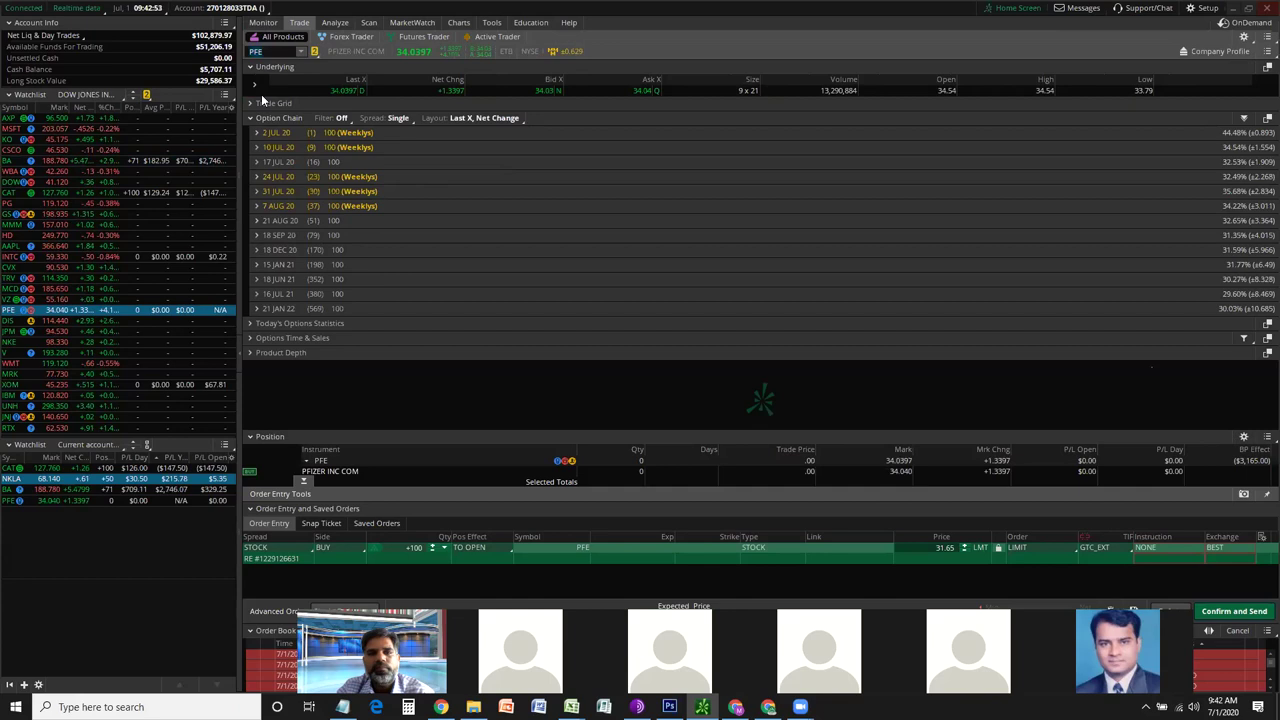
click(263, 22)
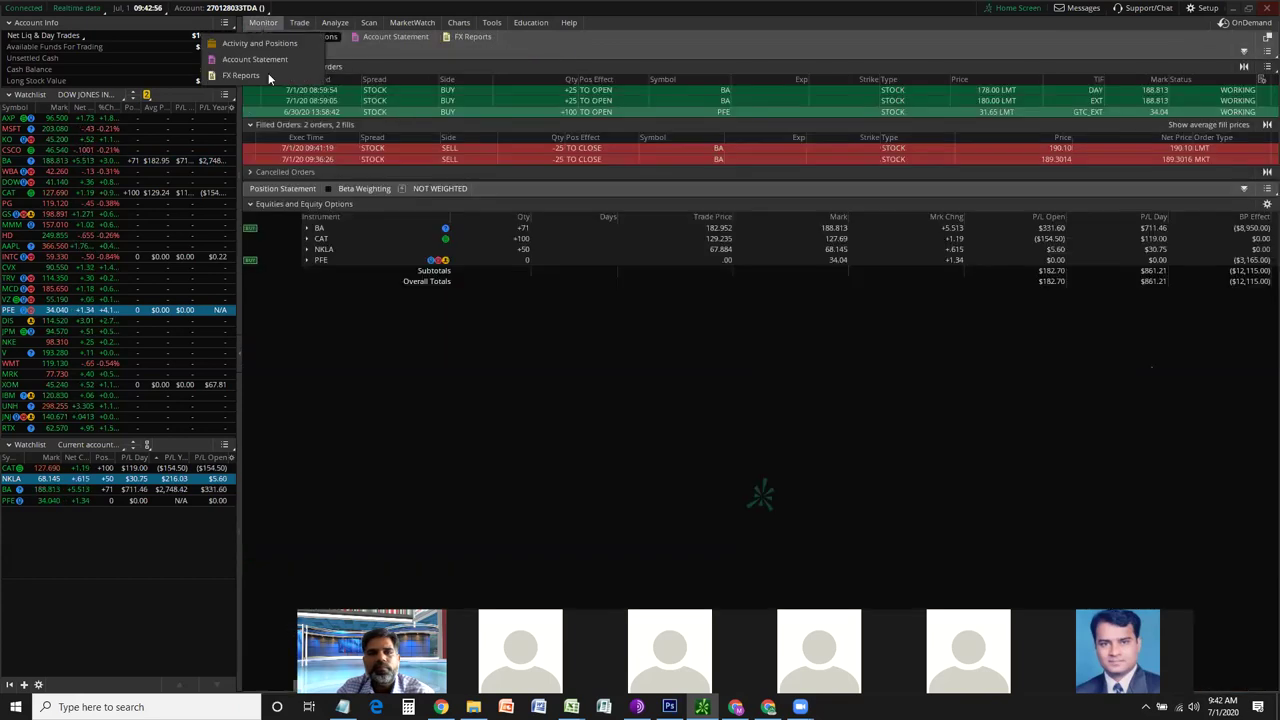
right_click(350, 110)
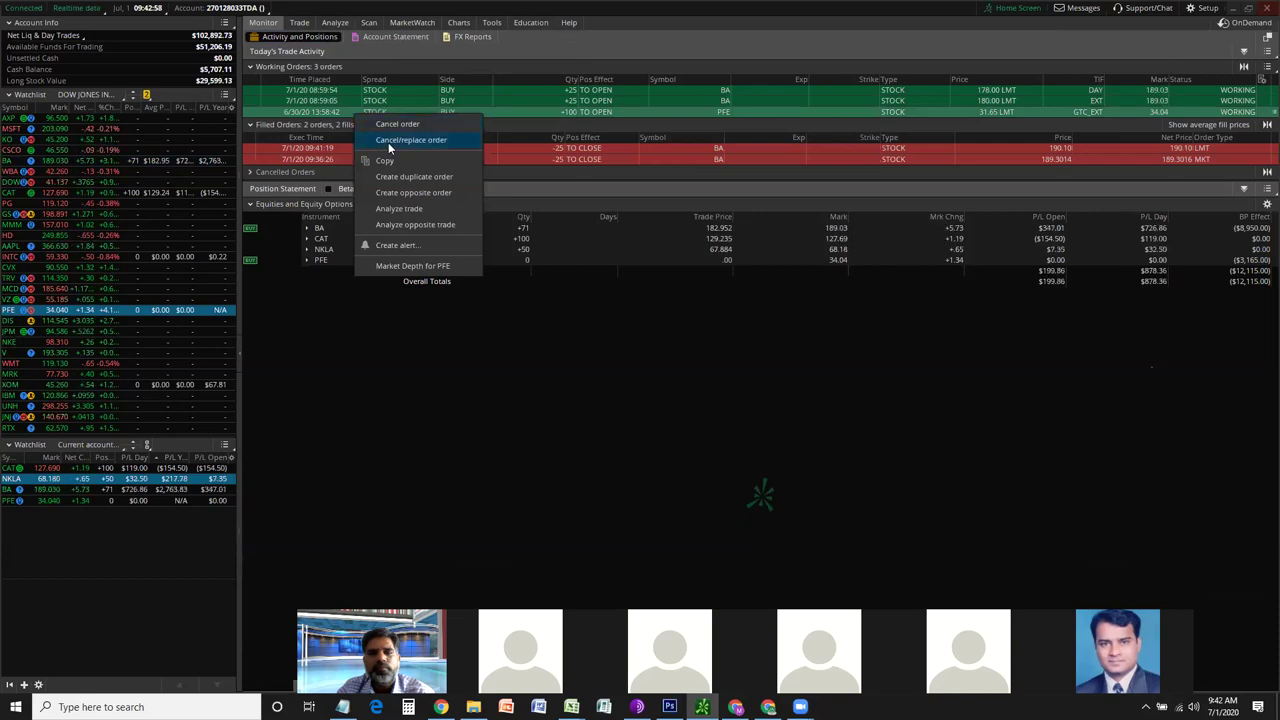
click(388, 142)
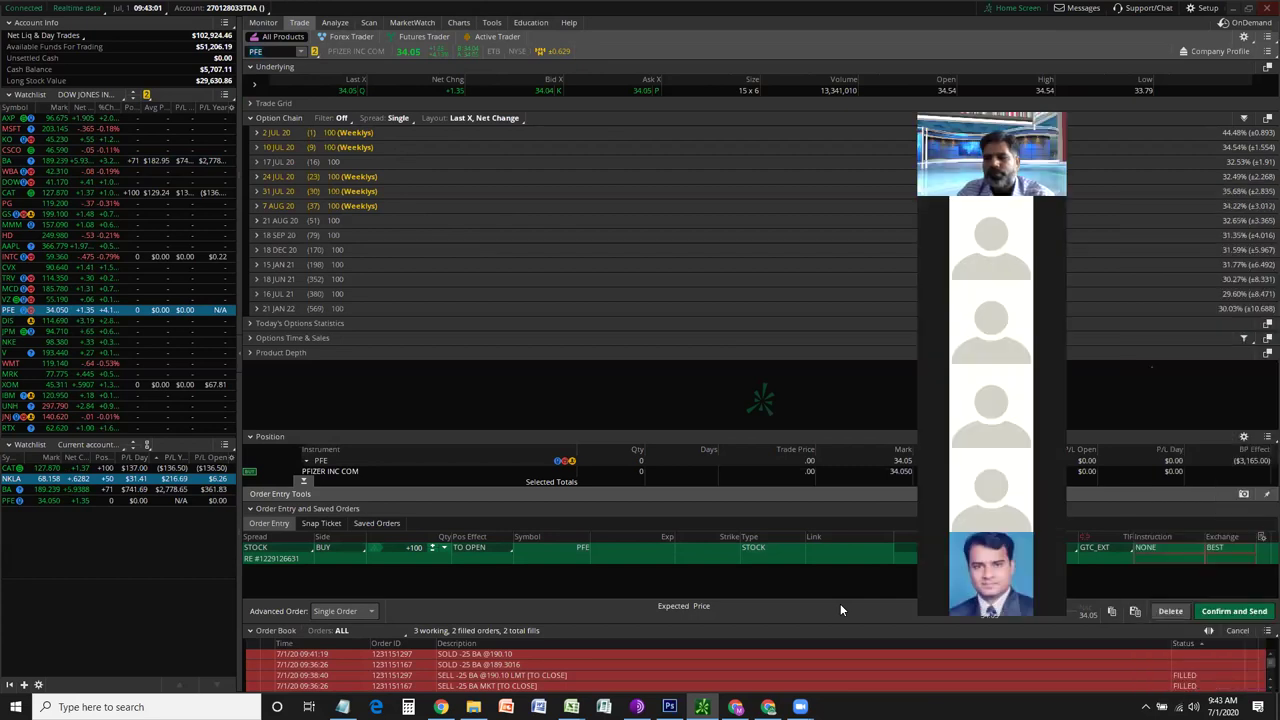
click(271, 26)
Cancel the working buy order for 100 PFE shares at 31.65
right_click(585, 111)
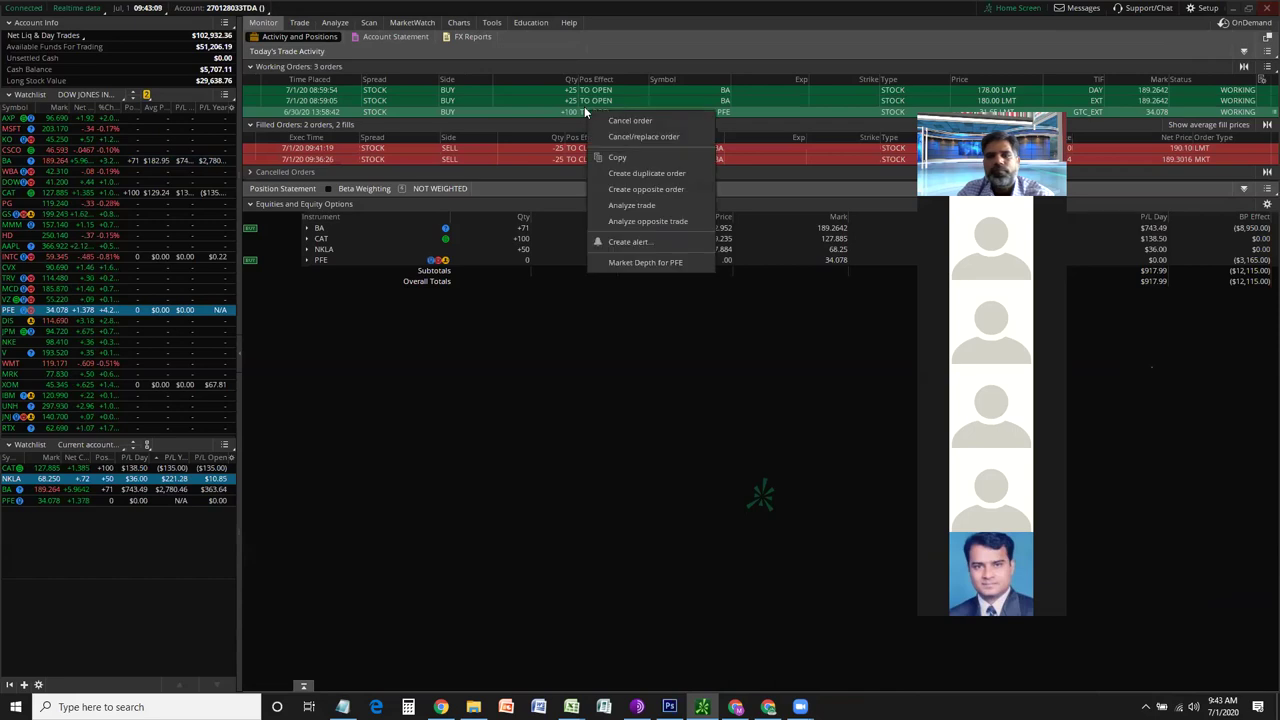
click(593, 117)
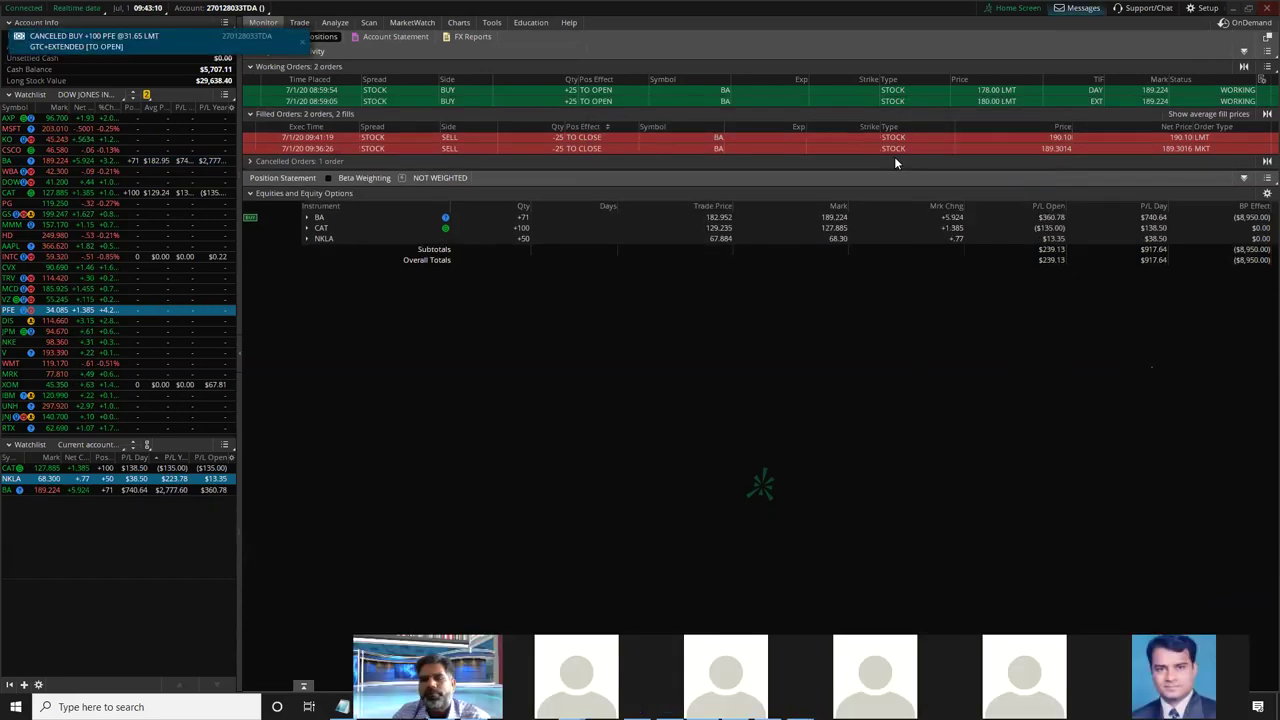
click(646, 230)
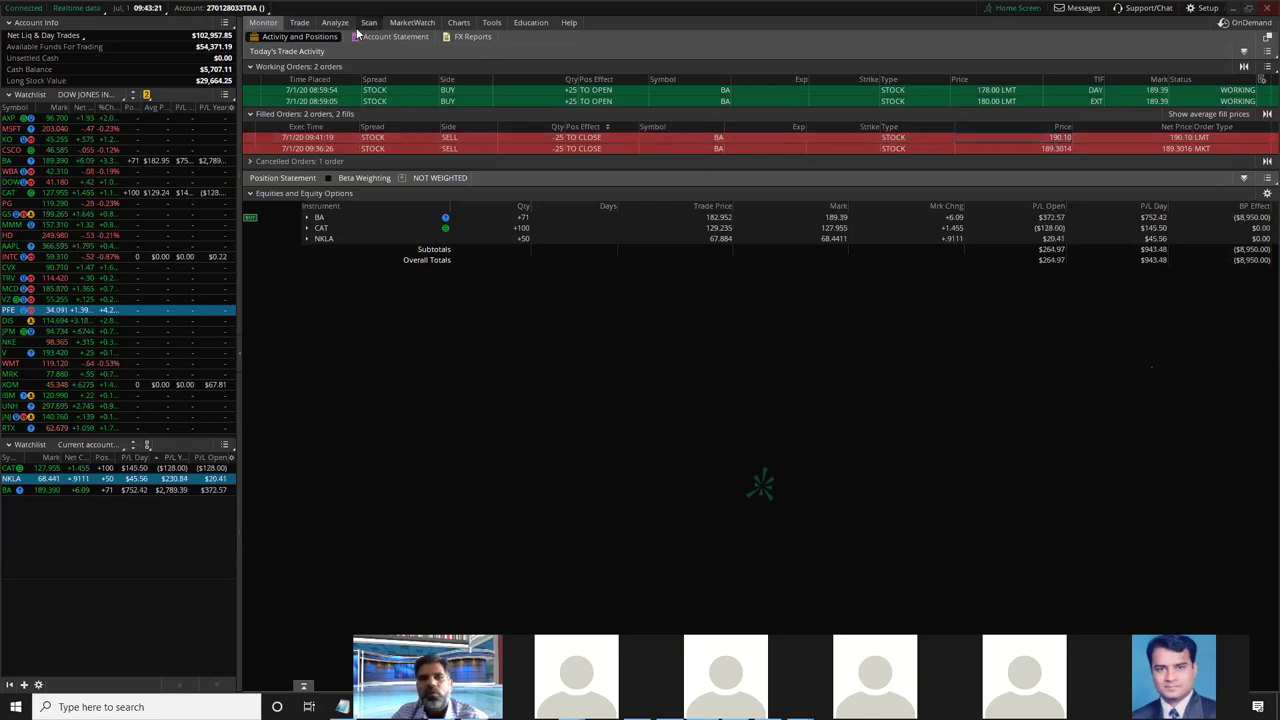
Open the PFE chart, switch it to the 10 D : 30m time frame, and autozoom it
click(448, 26)
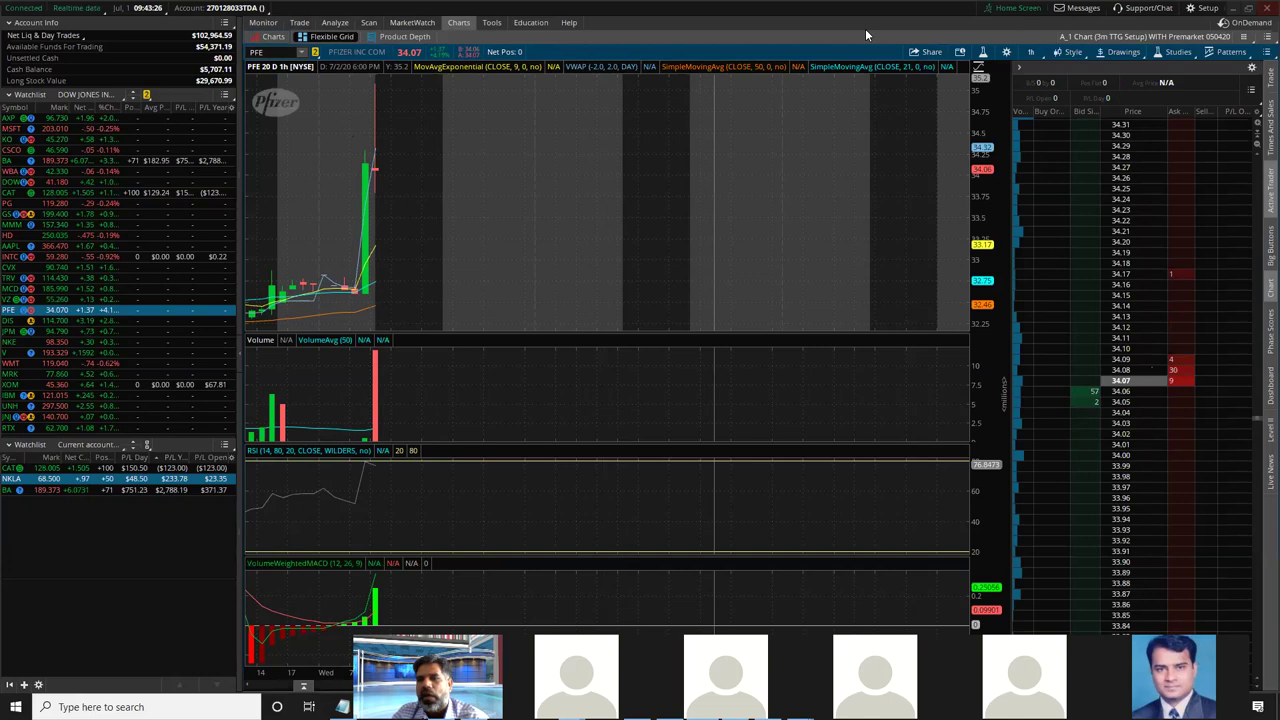
click(1007, 52)
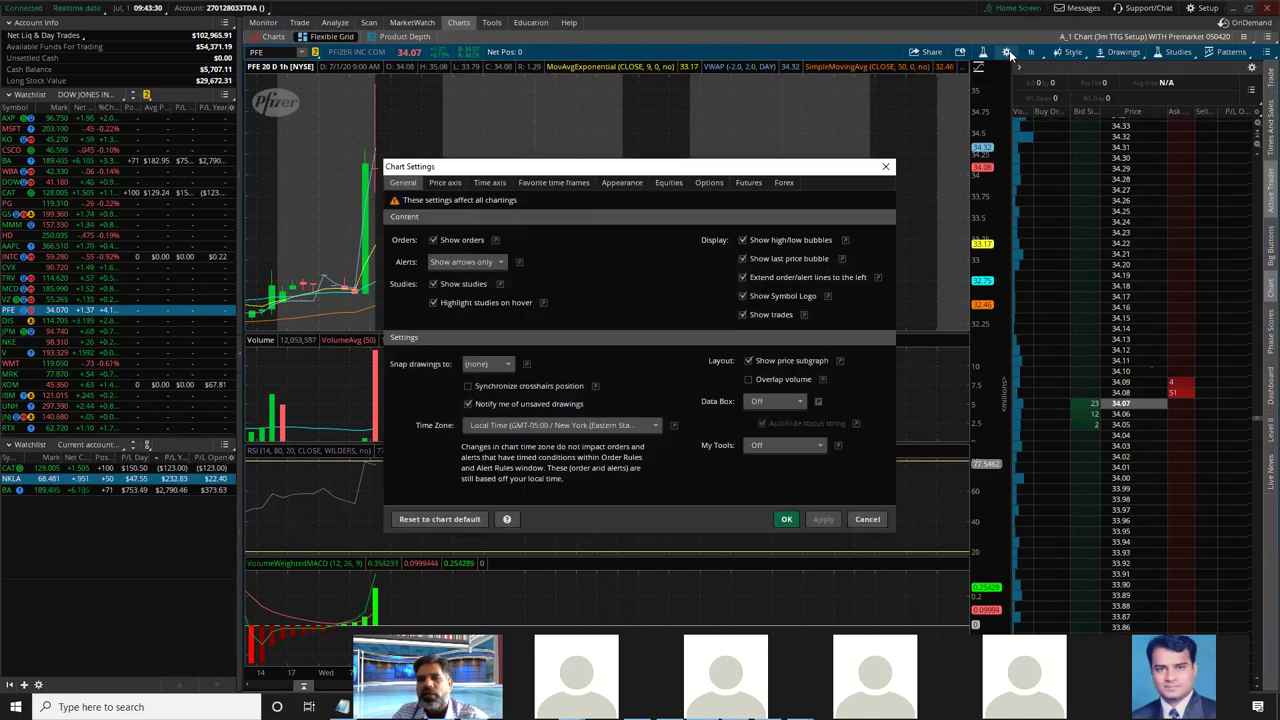
click(885, 166)
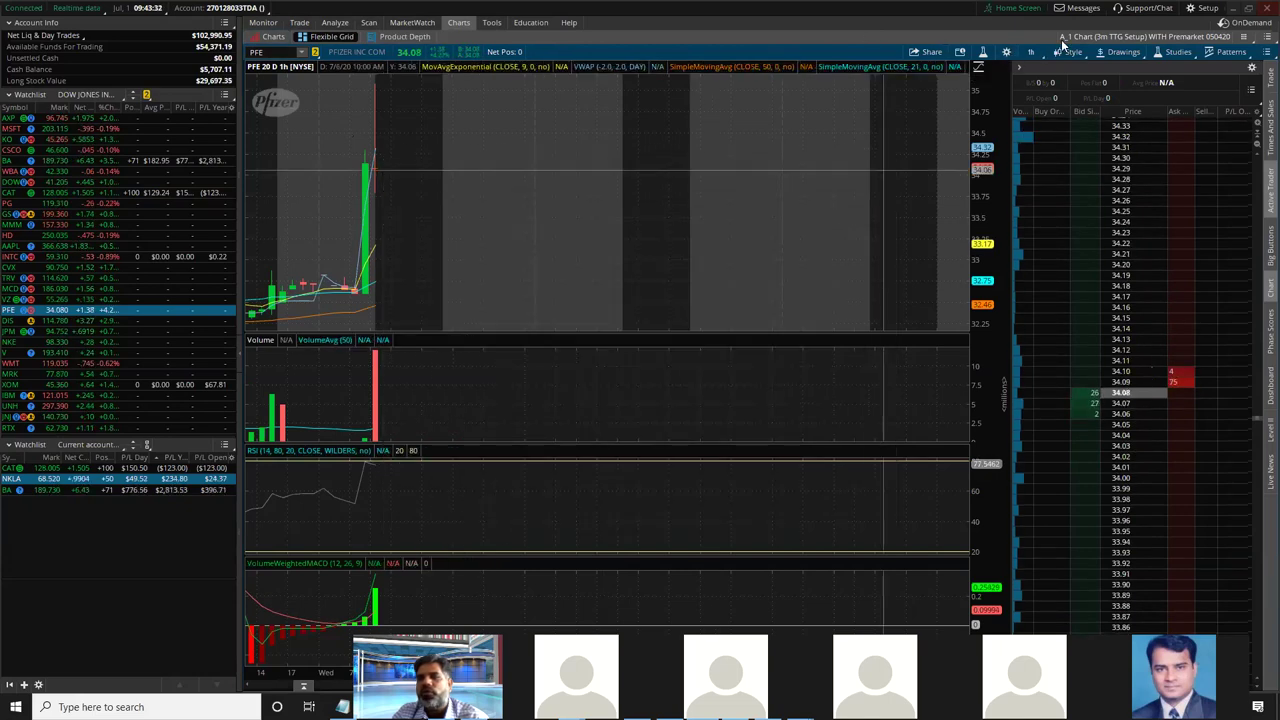
click(1032, 52)
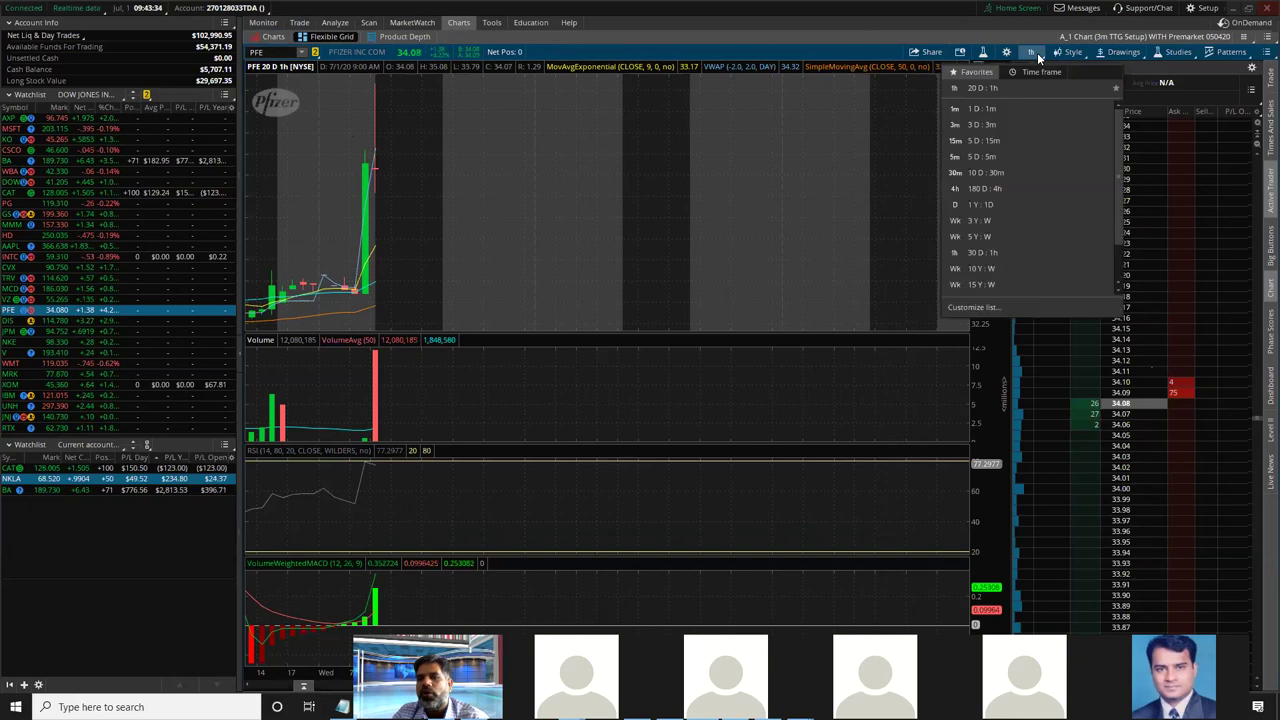
click(1022, 173)
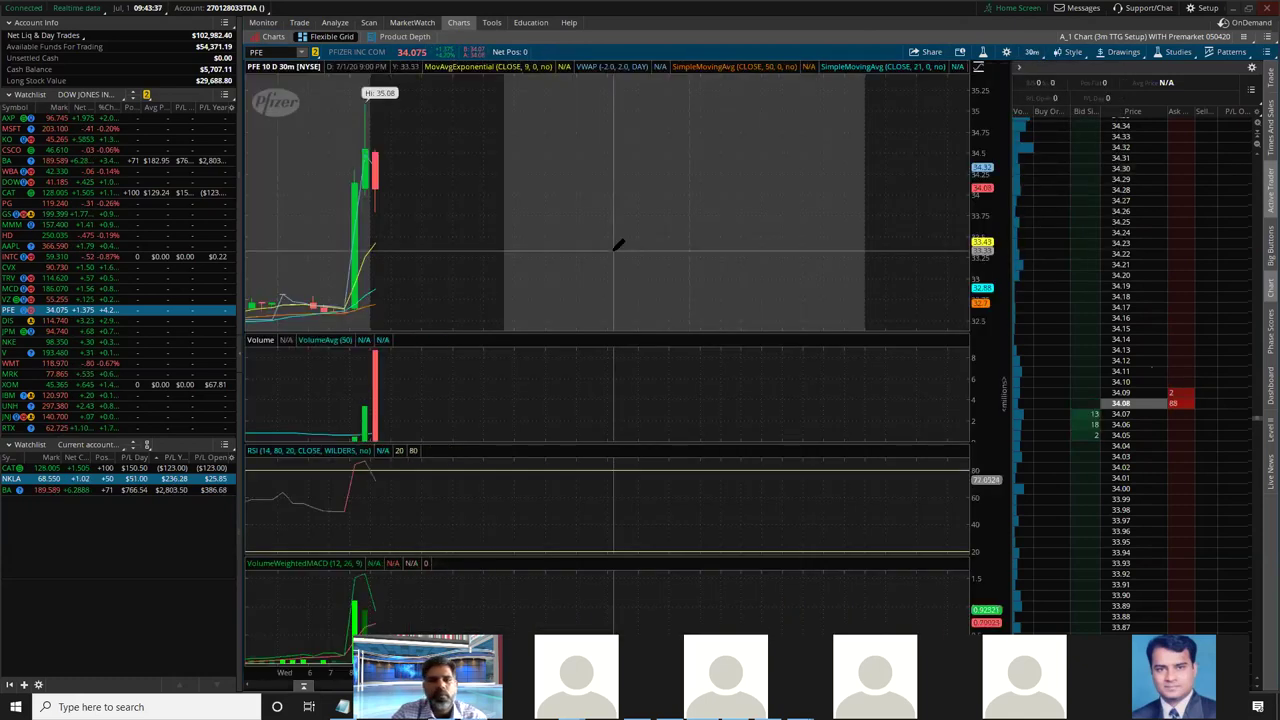
right_click(532, 193)
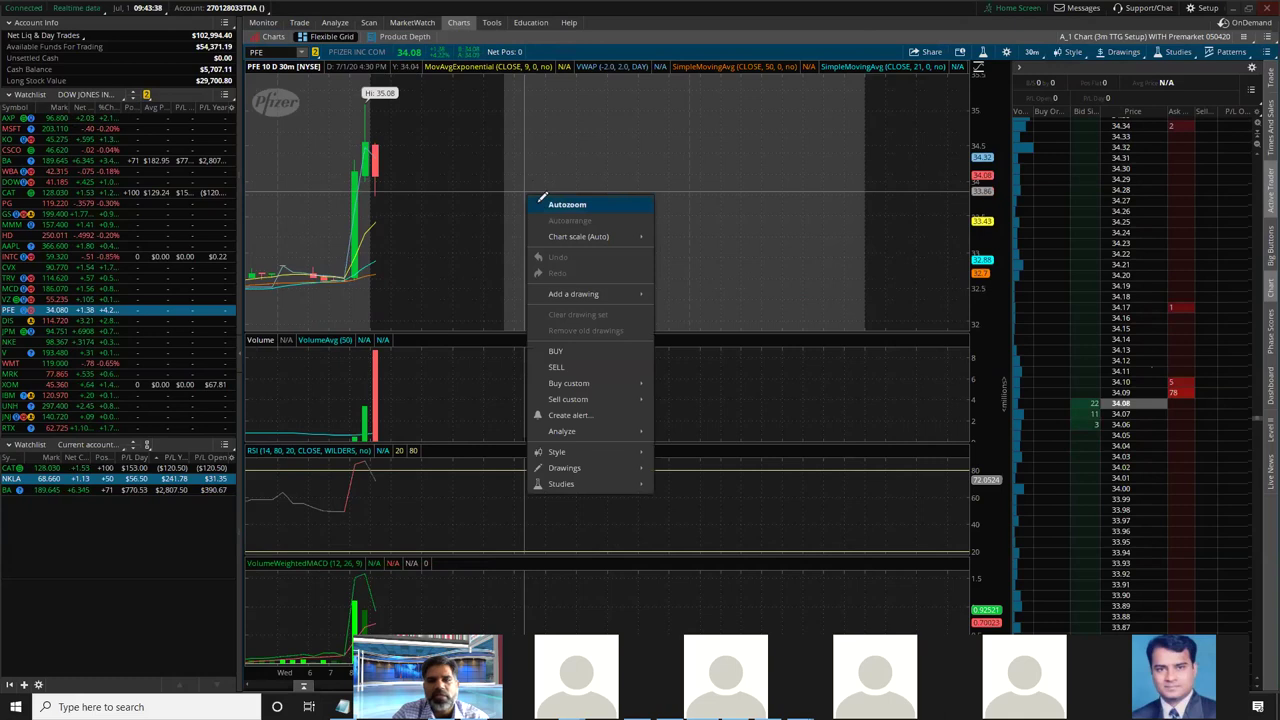
click(745, 226)
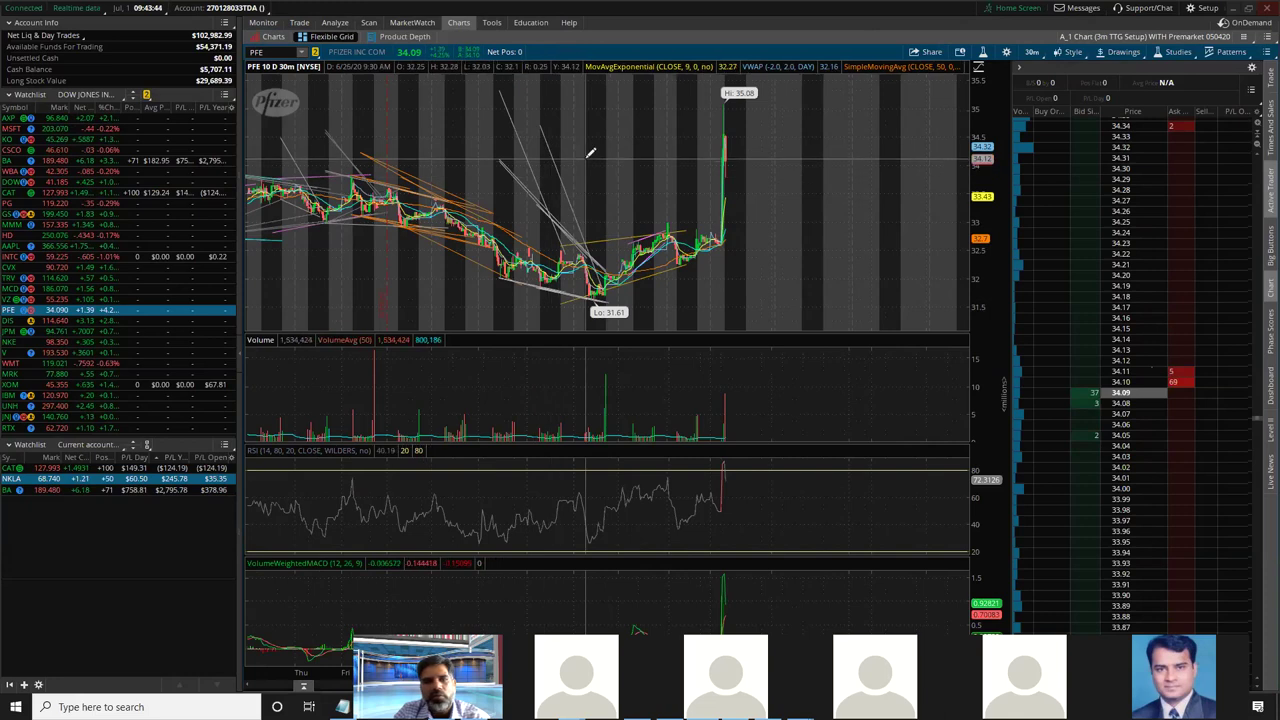
Load the BA symbol into the chart and enlarge the most recent candles around the price levels
text(BA)
key(Return)
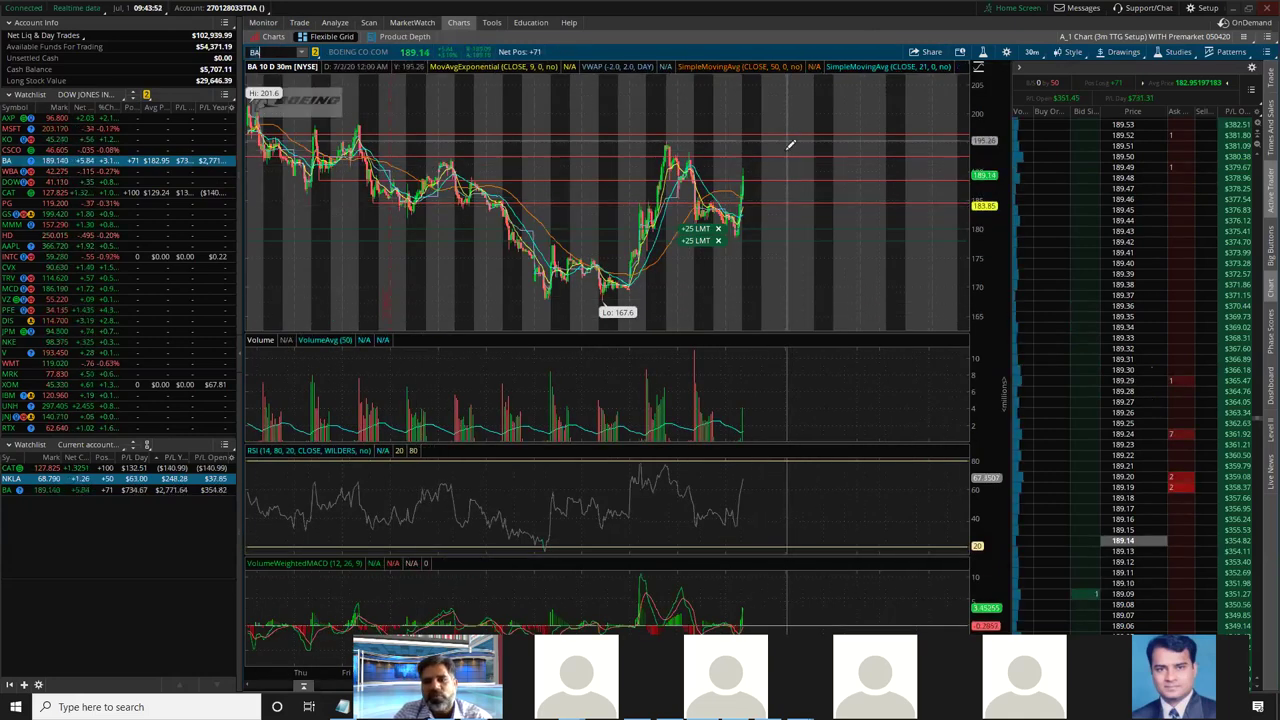
click(700, 138)
drag(828, 206, 826, 237)
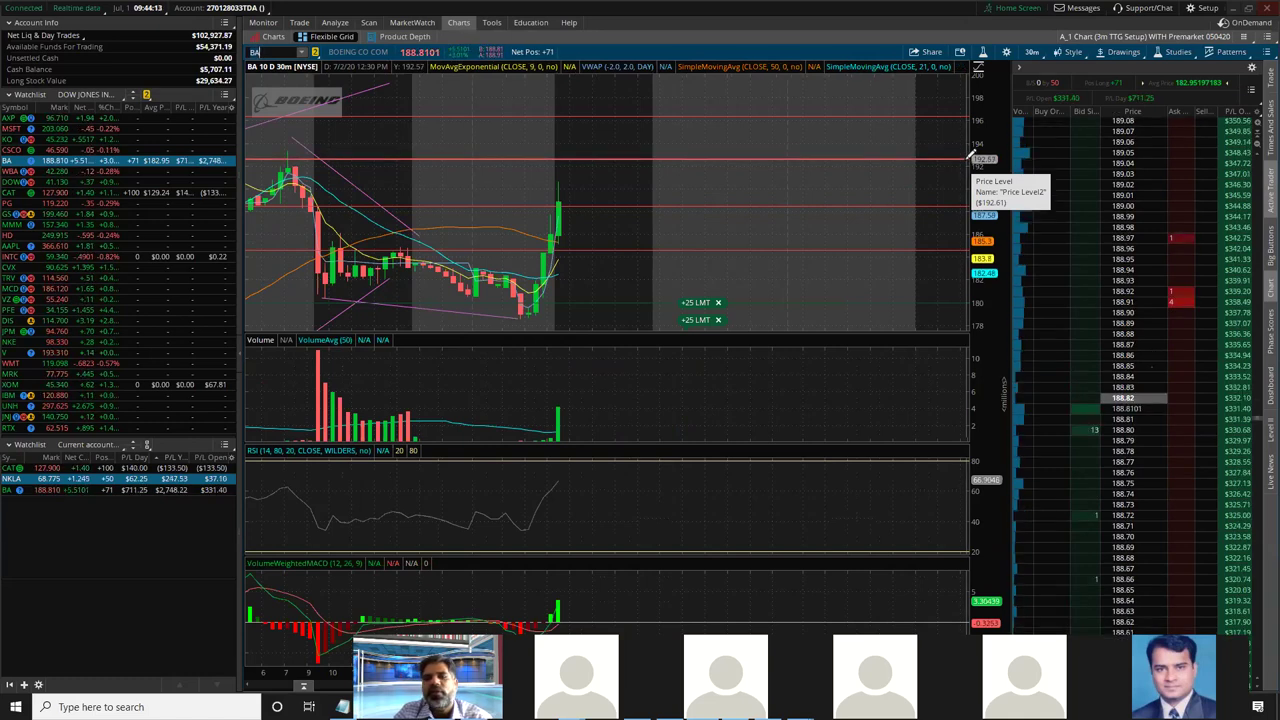
Create a Boeing sell order from the chart, and edit it to 25 shares at a limit price of 192.57
right_click(924, 185)
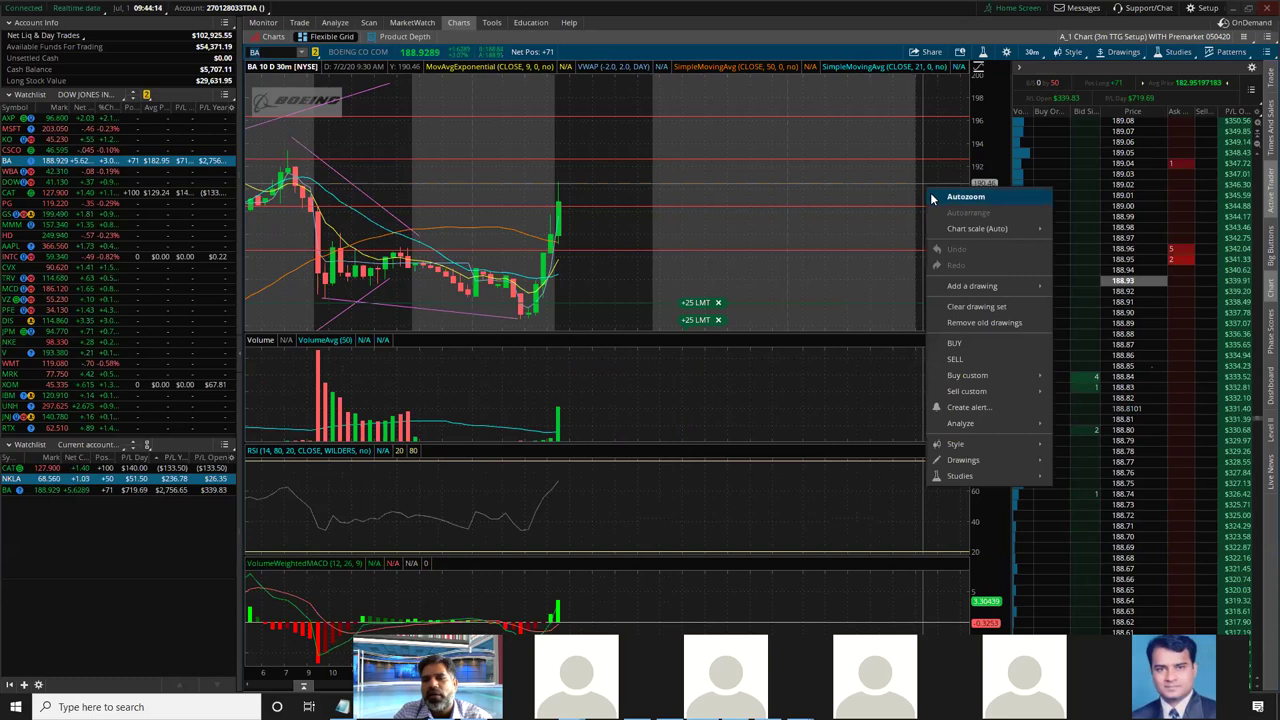
click(976, 360)
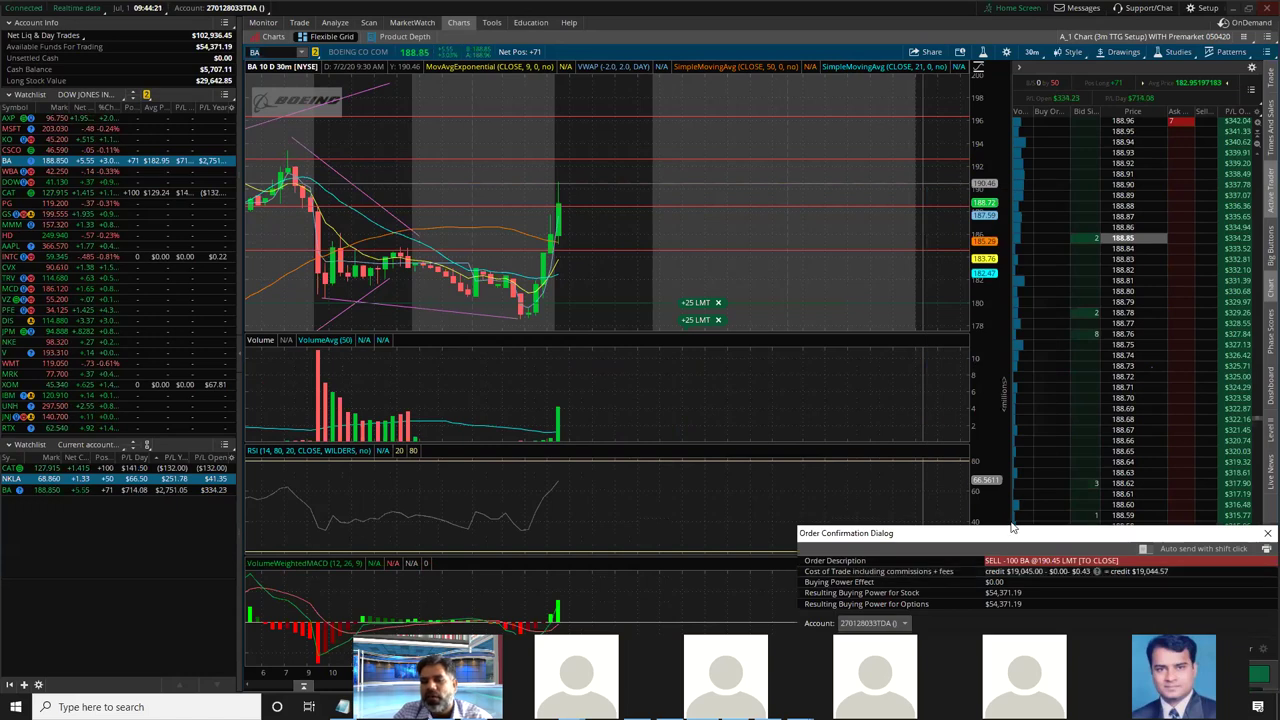
click(720, 493)
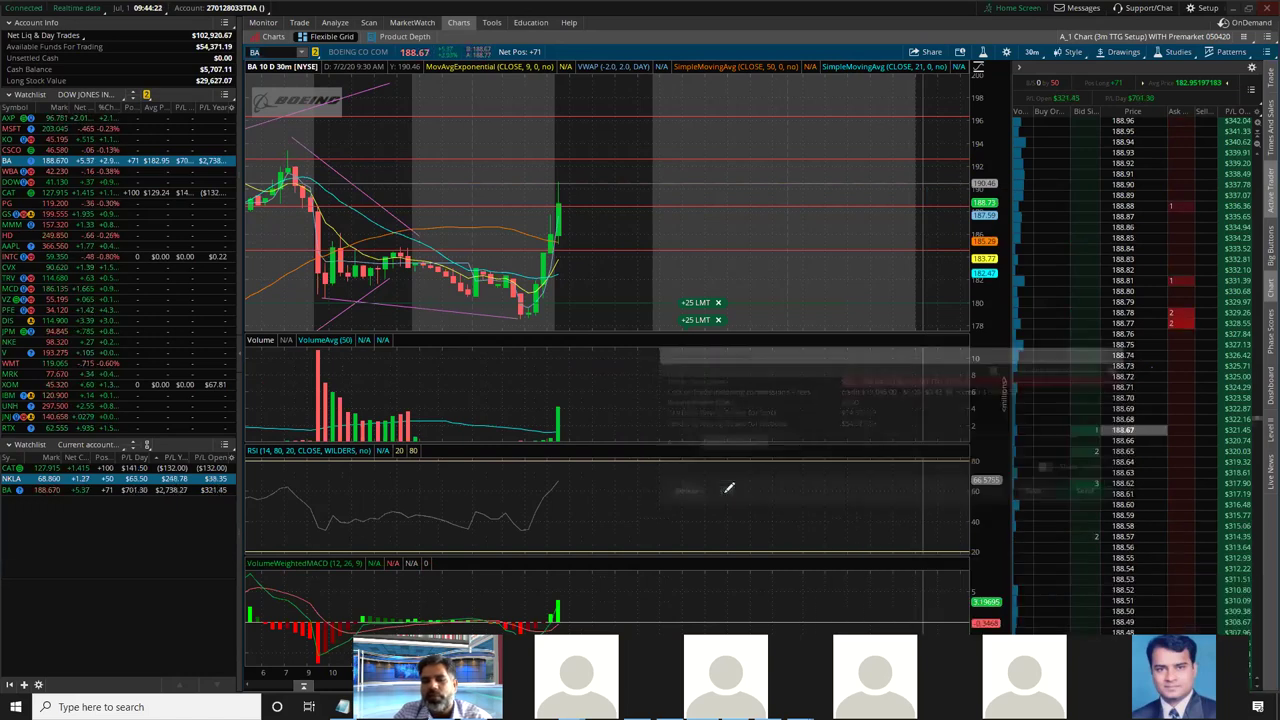
click(428, 553)
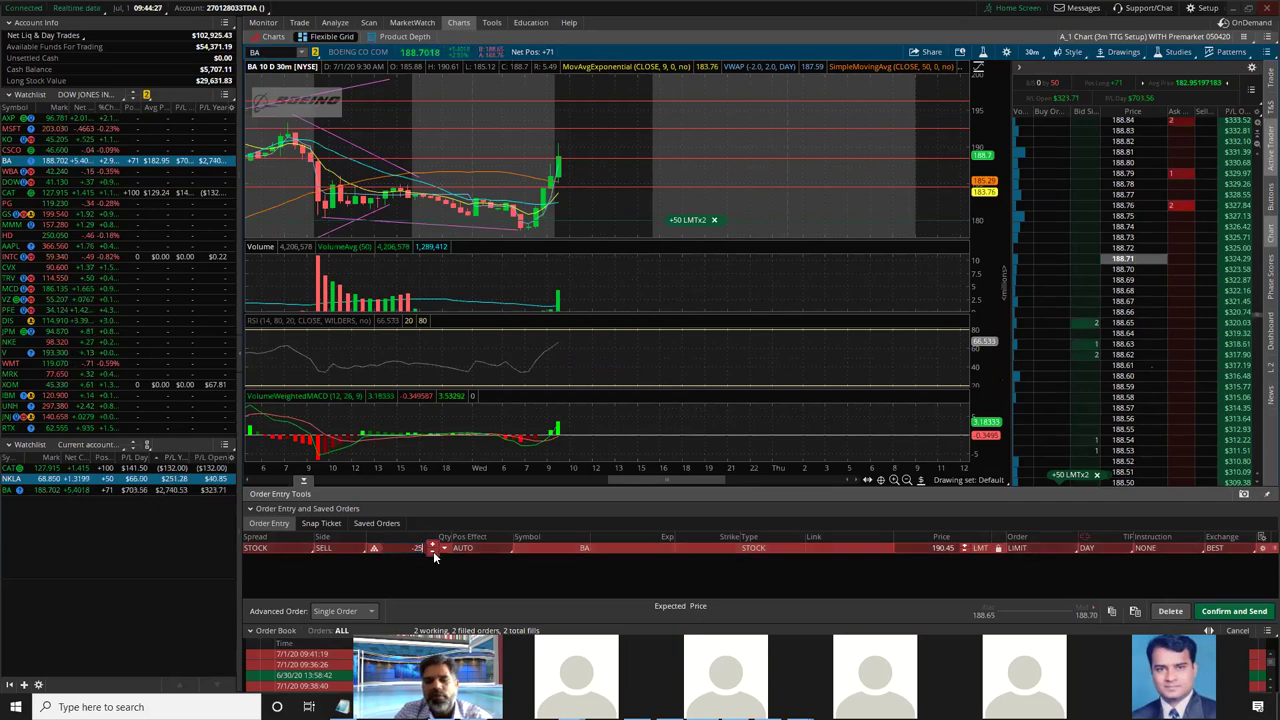
click(945, 548)
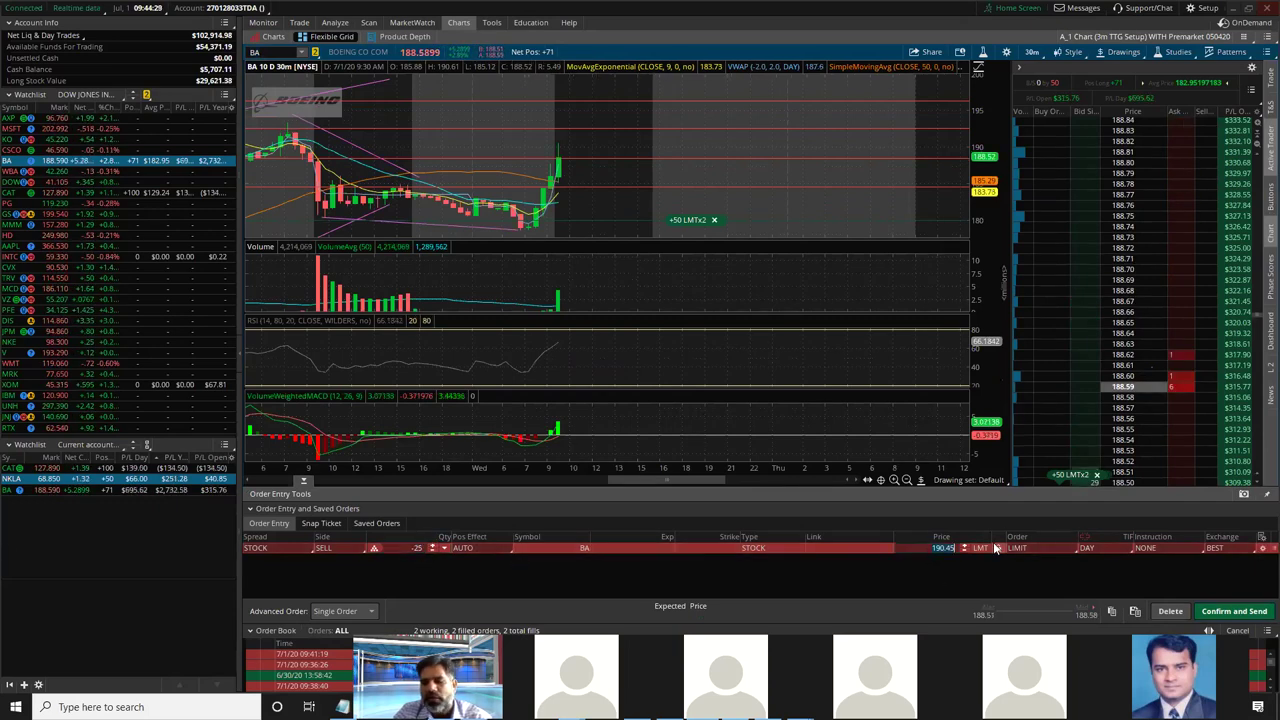
text(192.57)
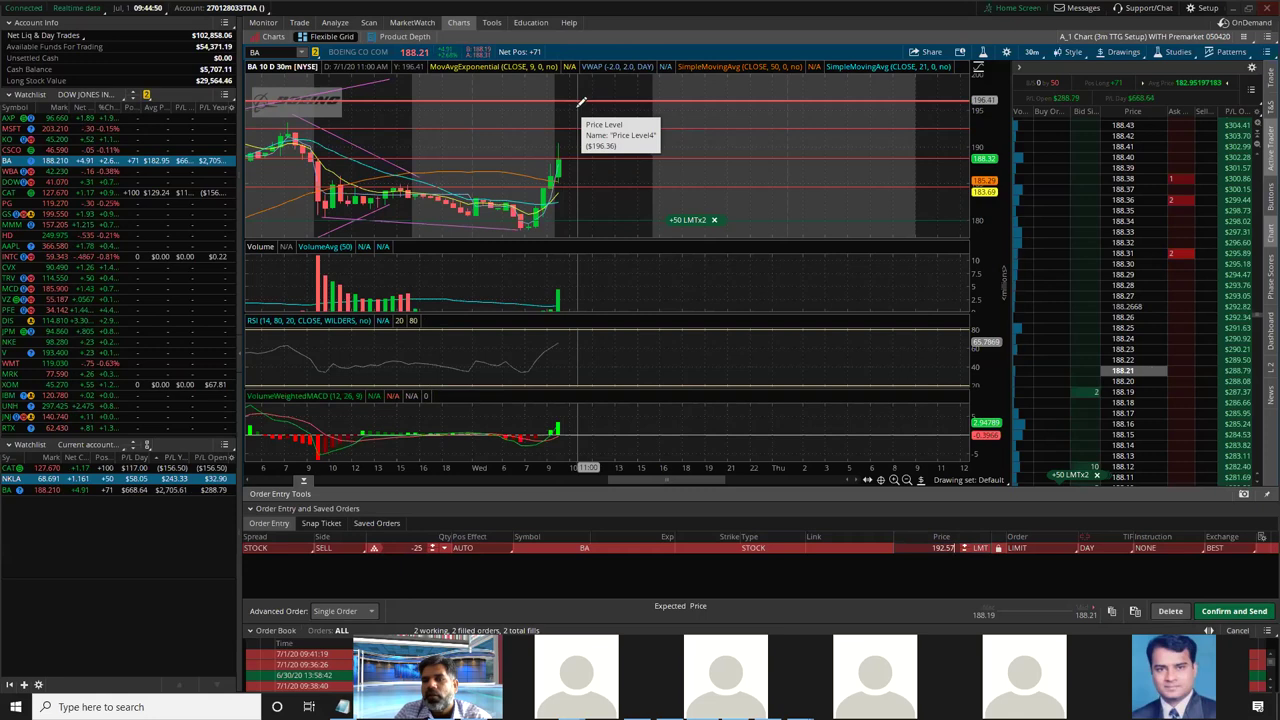
Autozoom the Boeing chart, switch it to the 30 D : 1h time frame, and examine the latest price swings
click(567, 204)
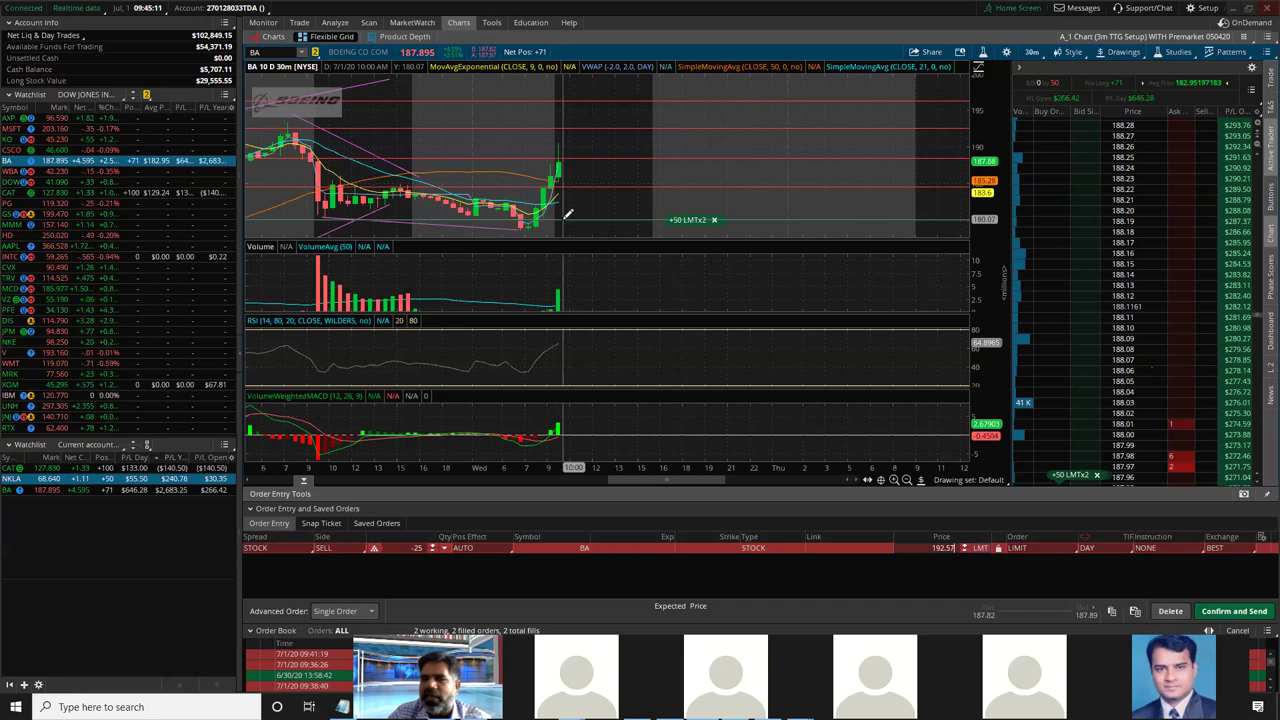
right_click(492, 94)
click(545, 105)
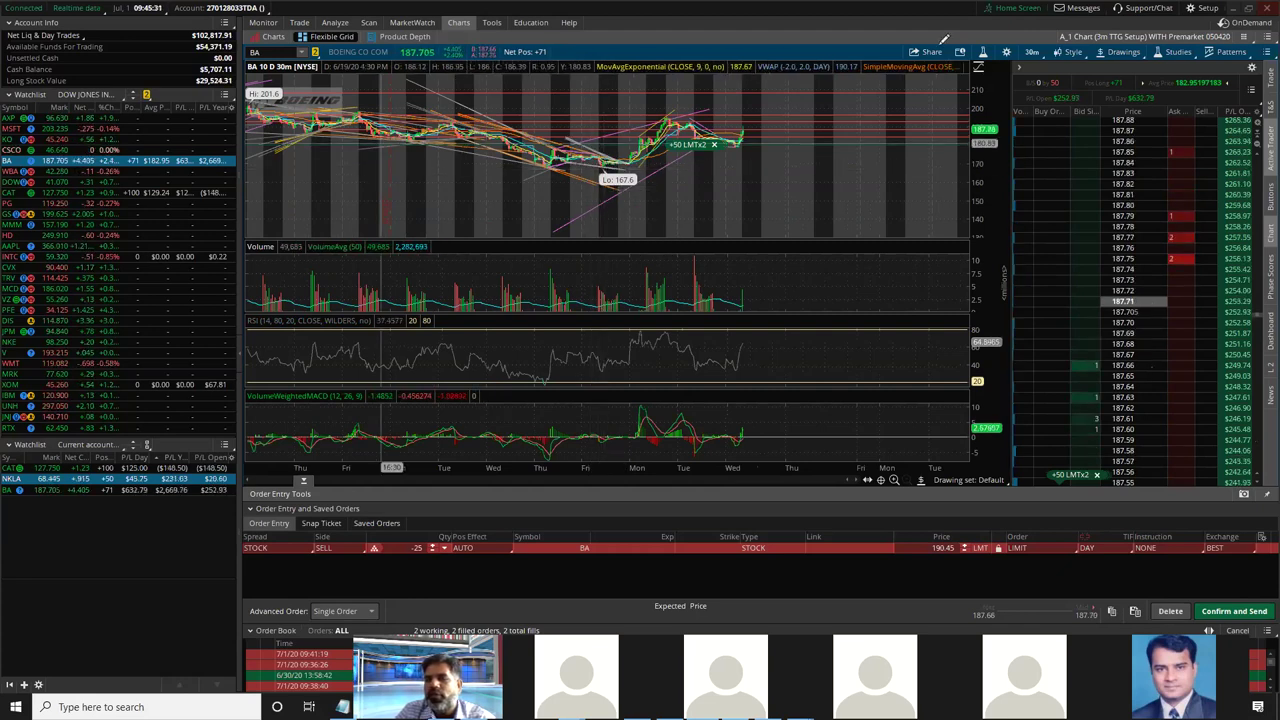
click(1032, 52)
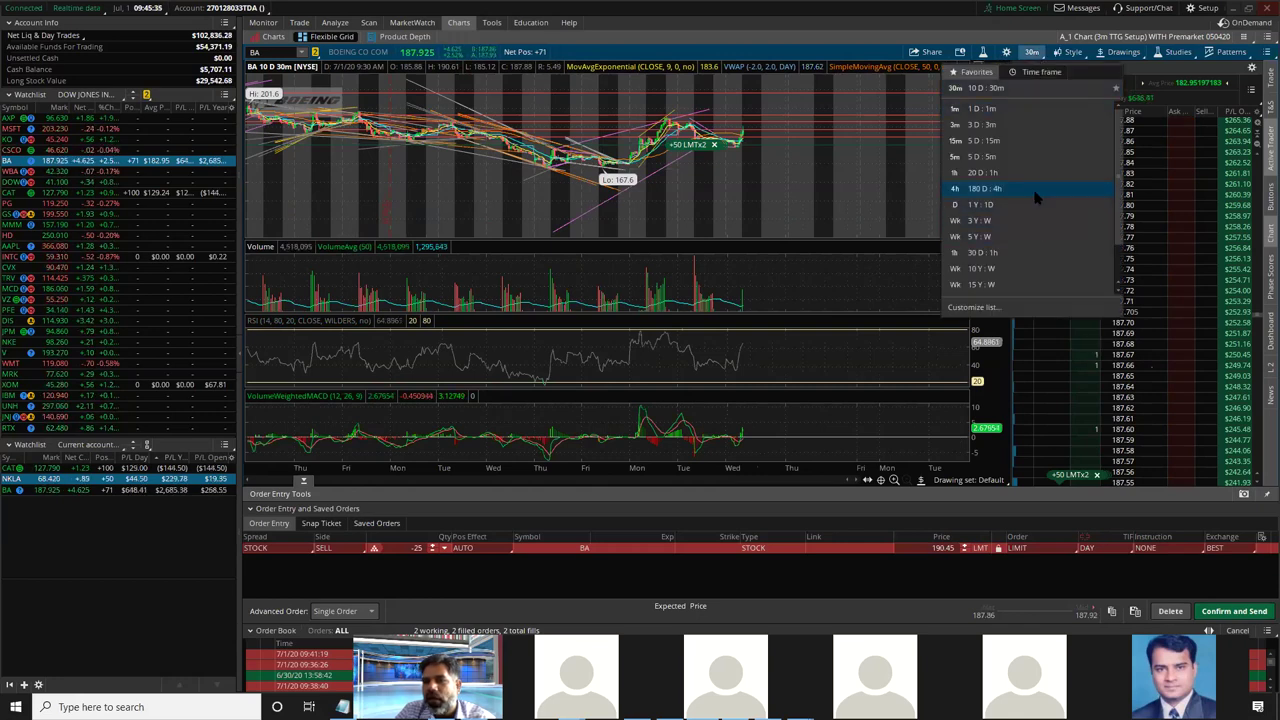
click(1026, 252)
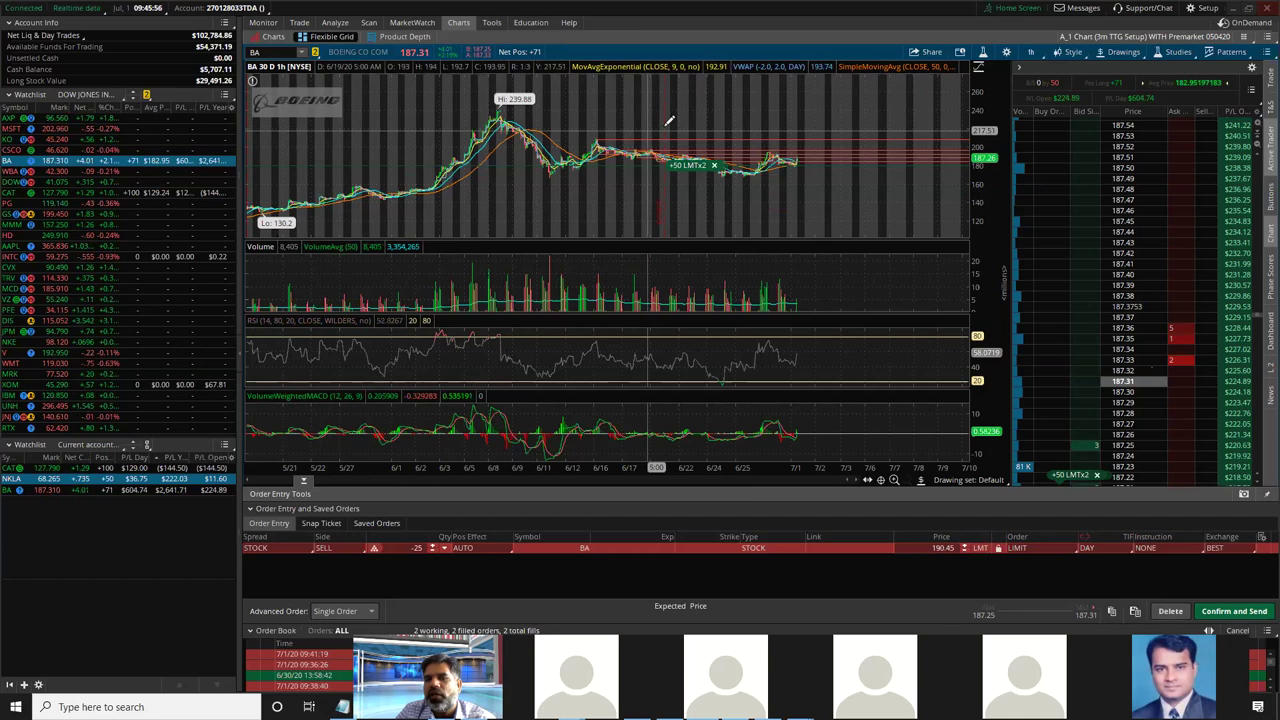
drag(686, 148, 815, 157)
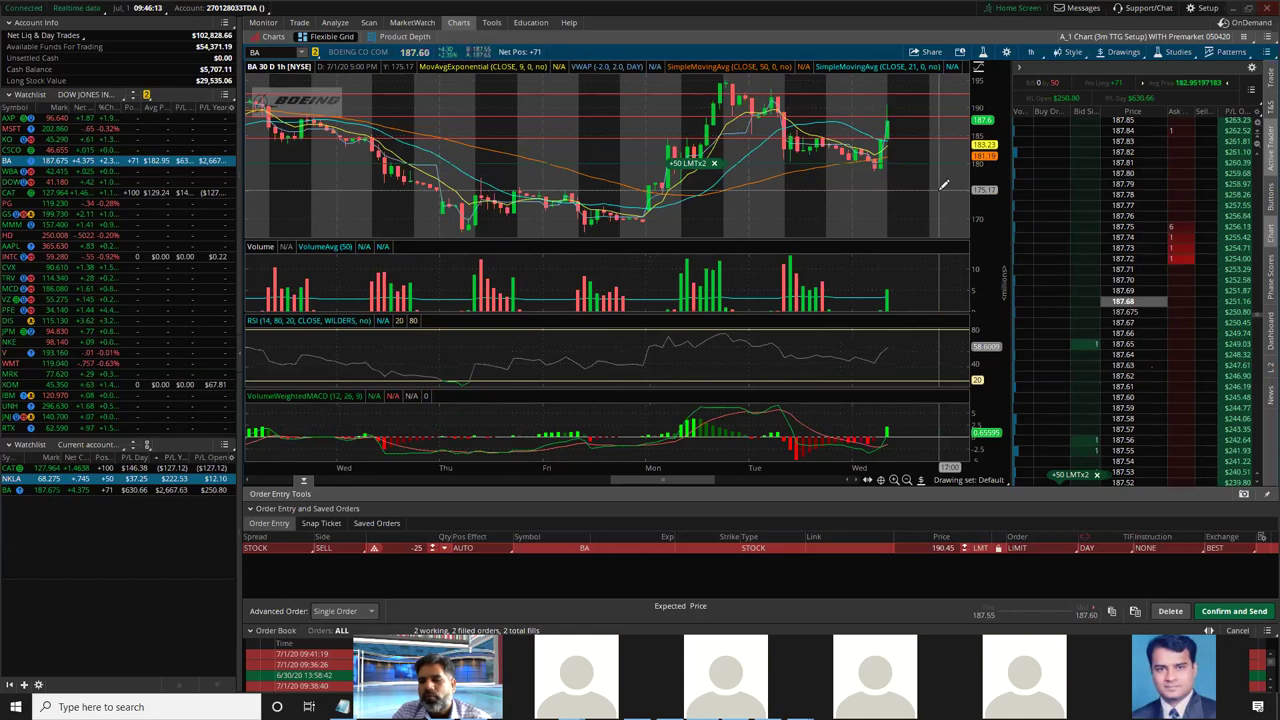
Check the activity and positions, and switch the Boeing chart to an autozoomed 15 Y : W time frame
click(265, 23)
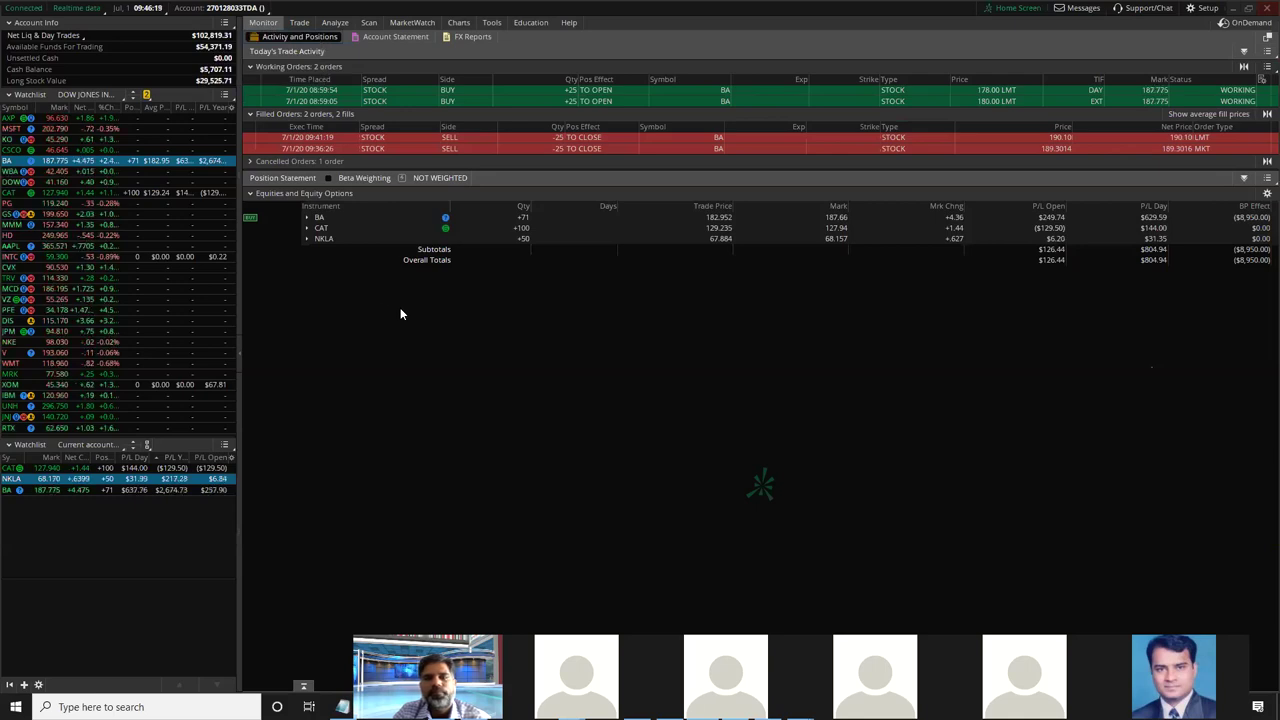
click(452, 25)
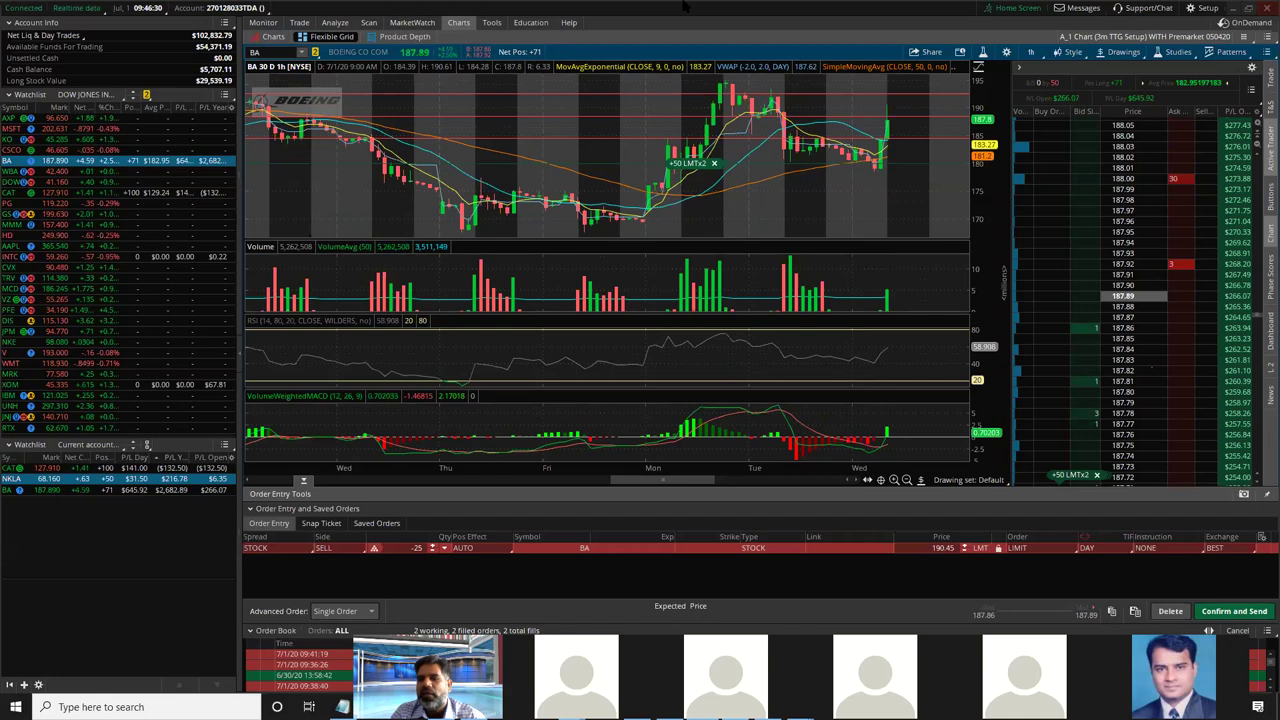
click(1031, 51)
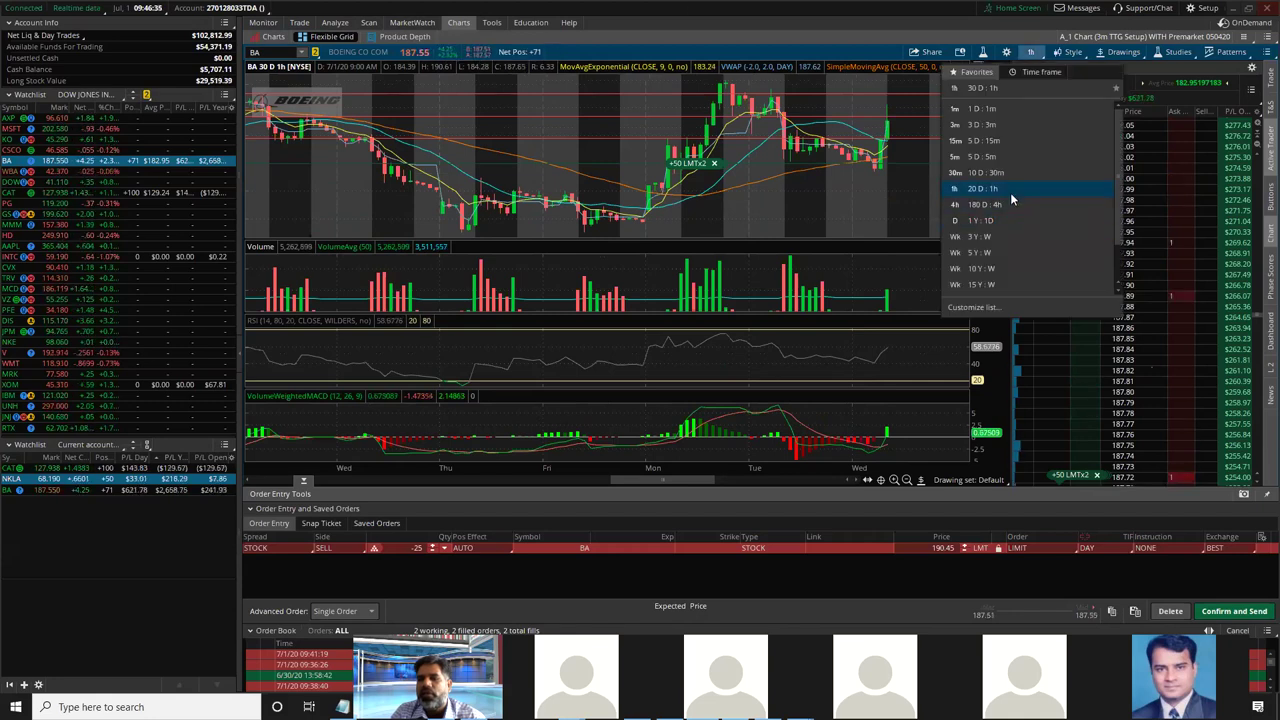
click(1001, 284)
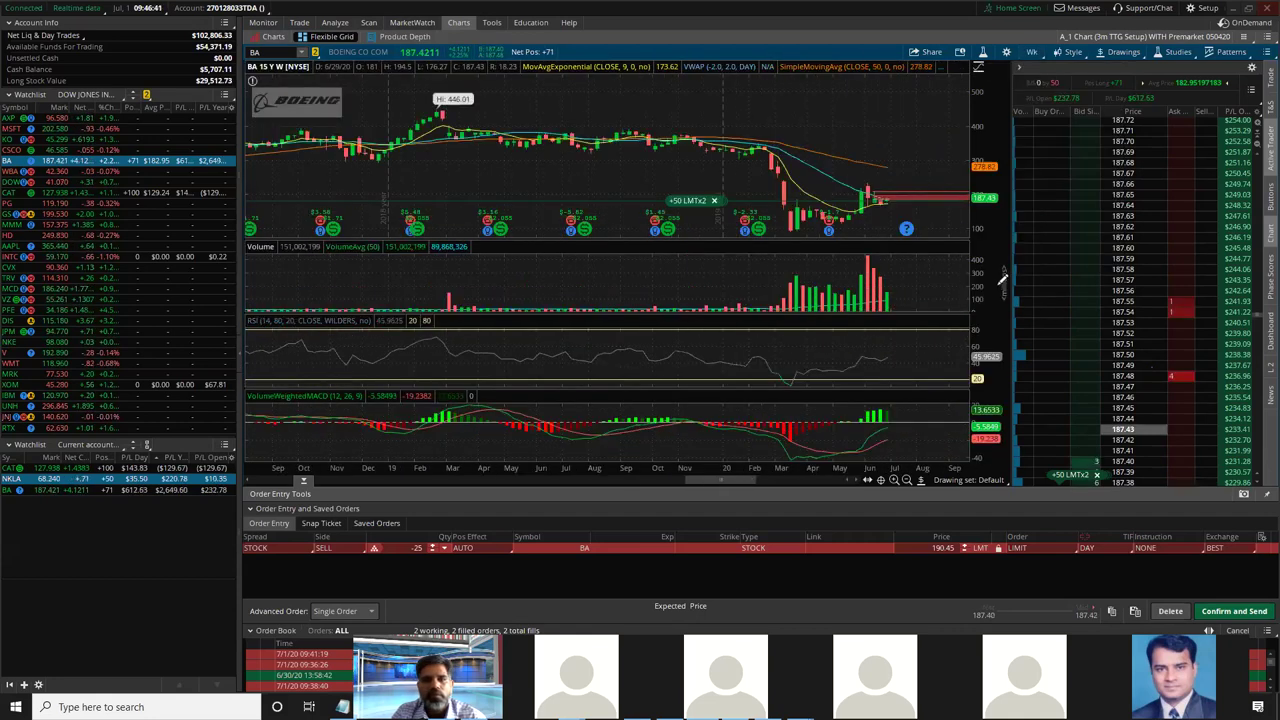
right_click(795, 132)
click(812, 145)
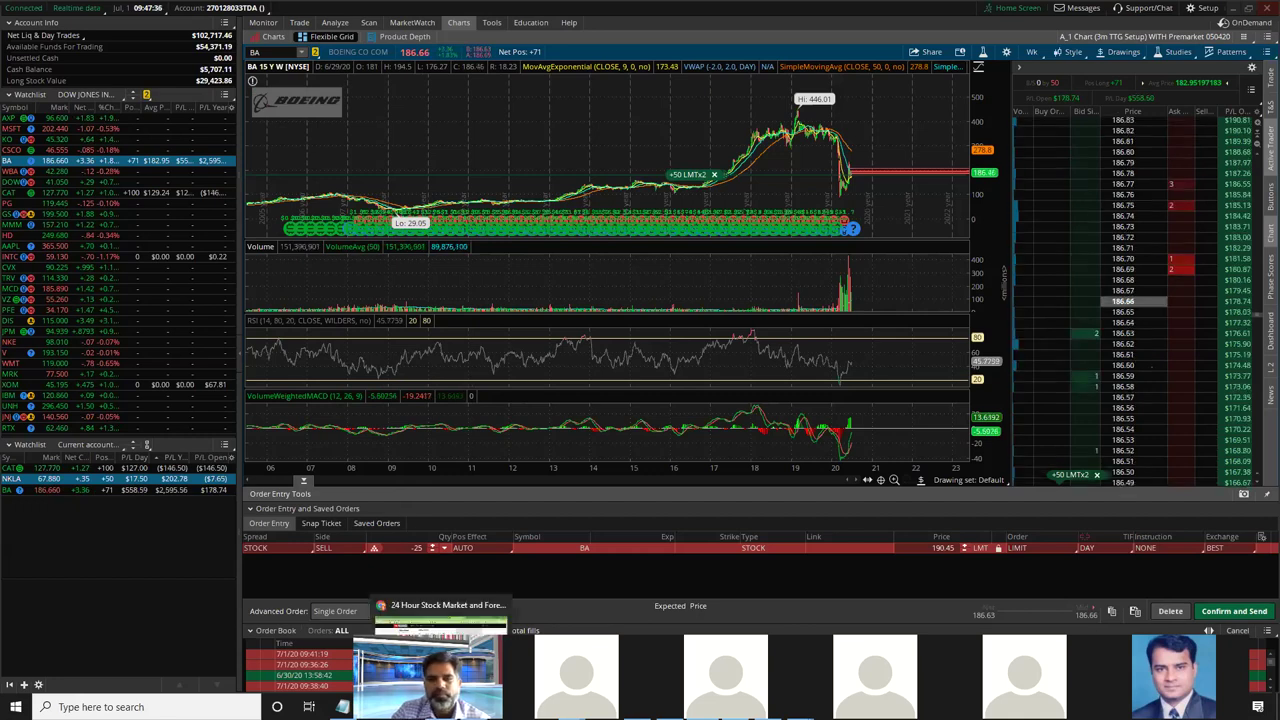
Switch to Robinhood in the browser, open the portfolio overview, and check today's return on the account
key(alt+Tab)
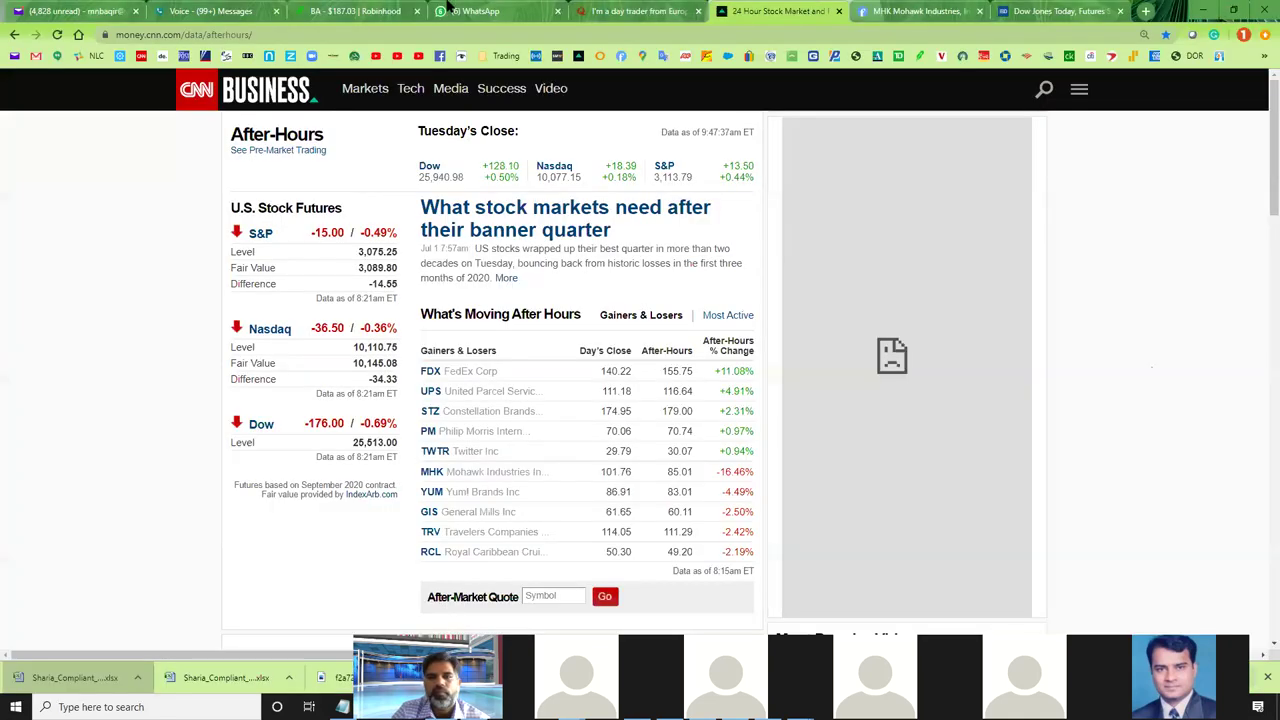
click(355, 11)
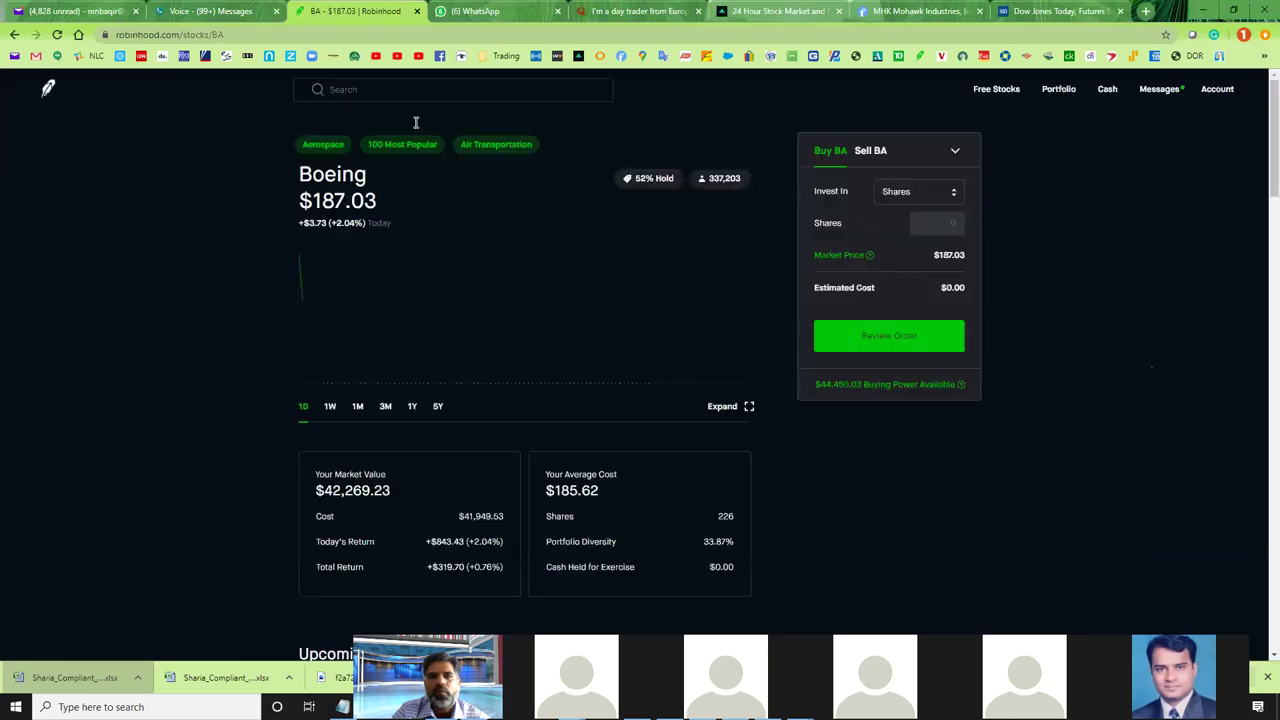
click(48, 89)
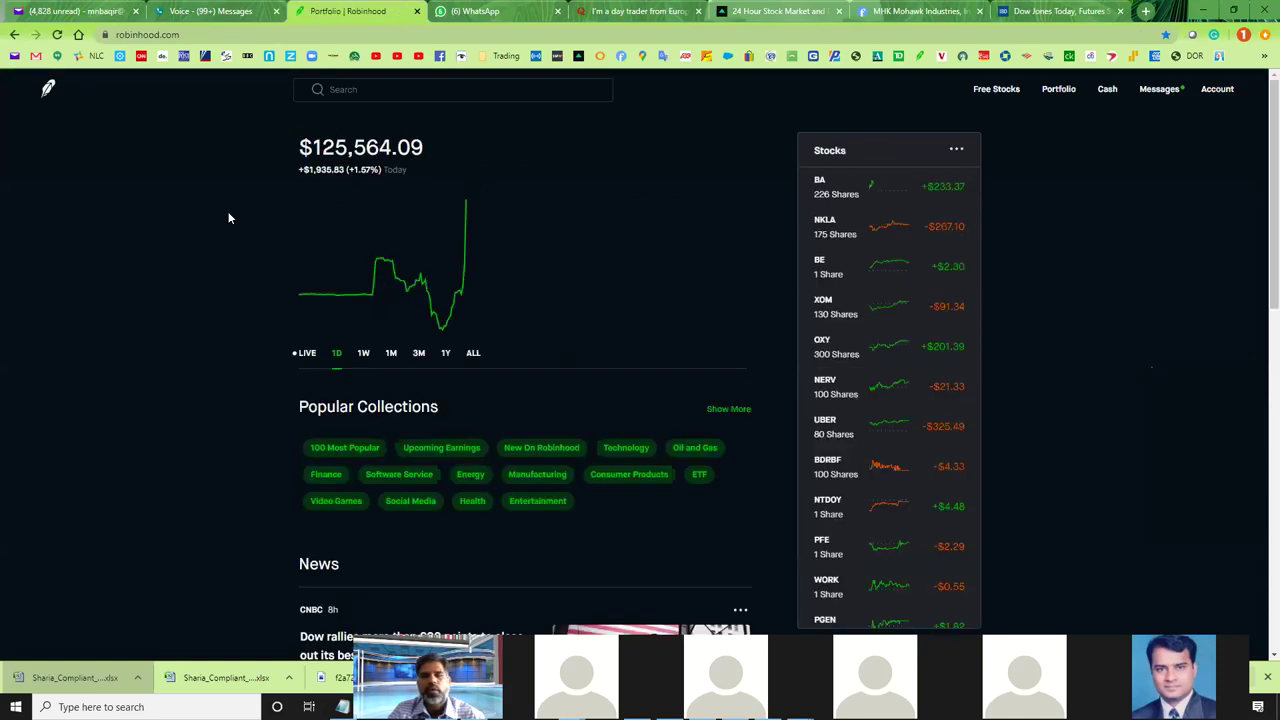
key(alt+Tab)
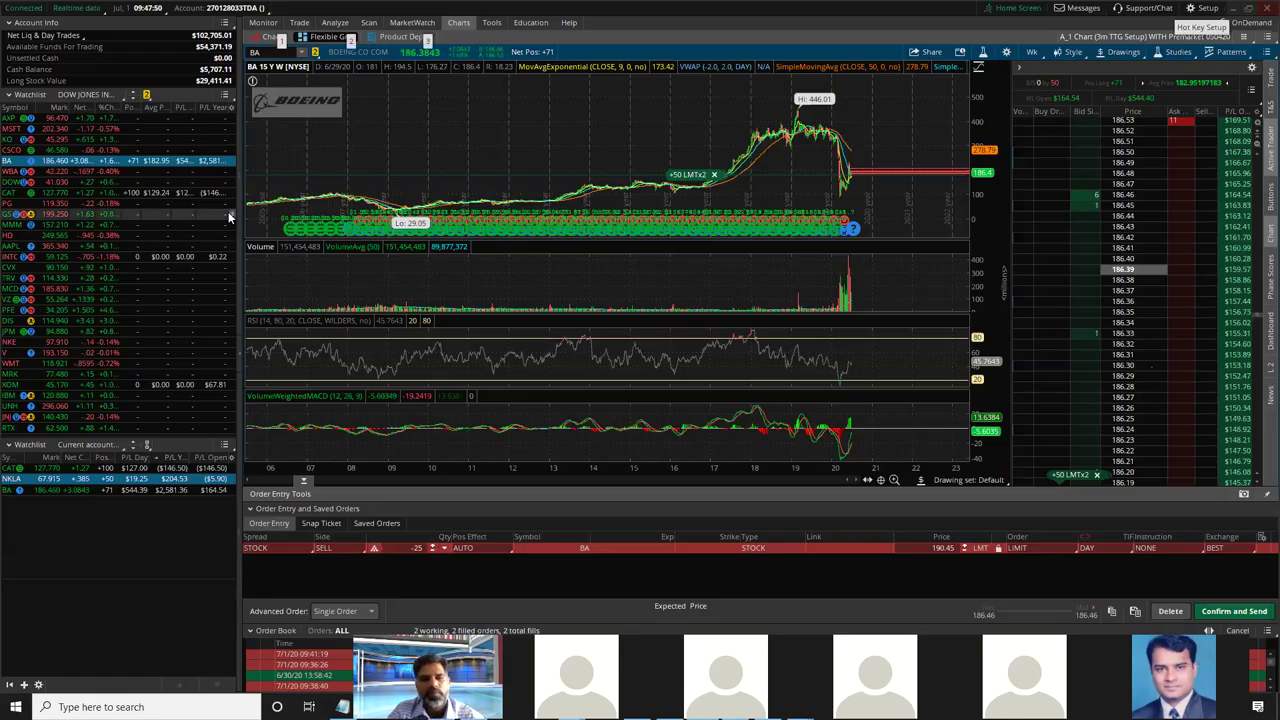
key(alt+Tab)
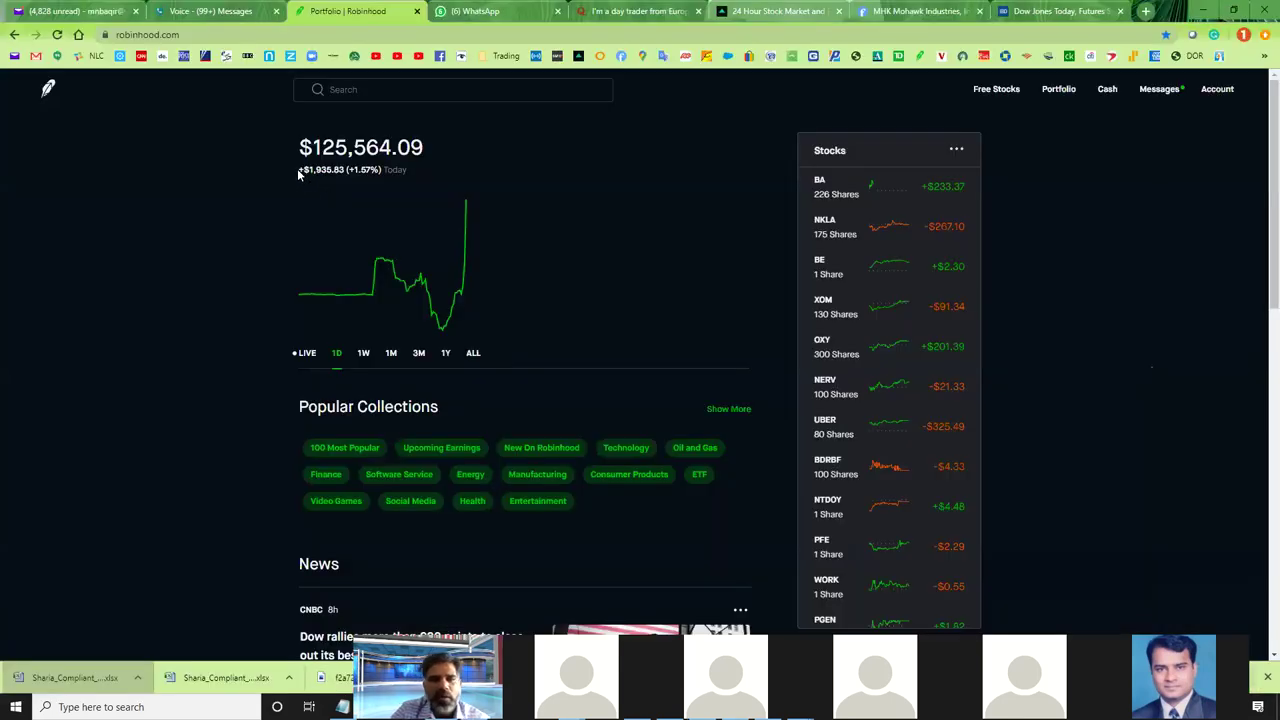
drag(300, 172, 347, 176)
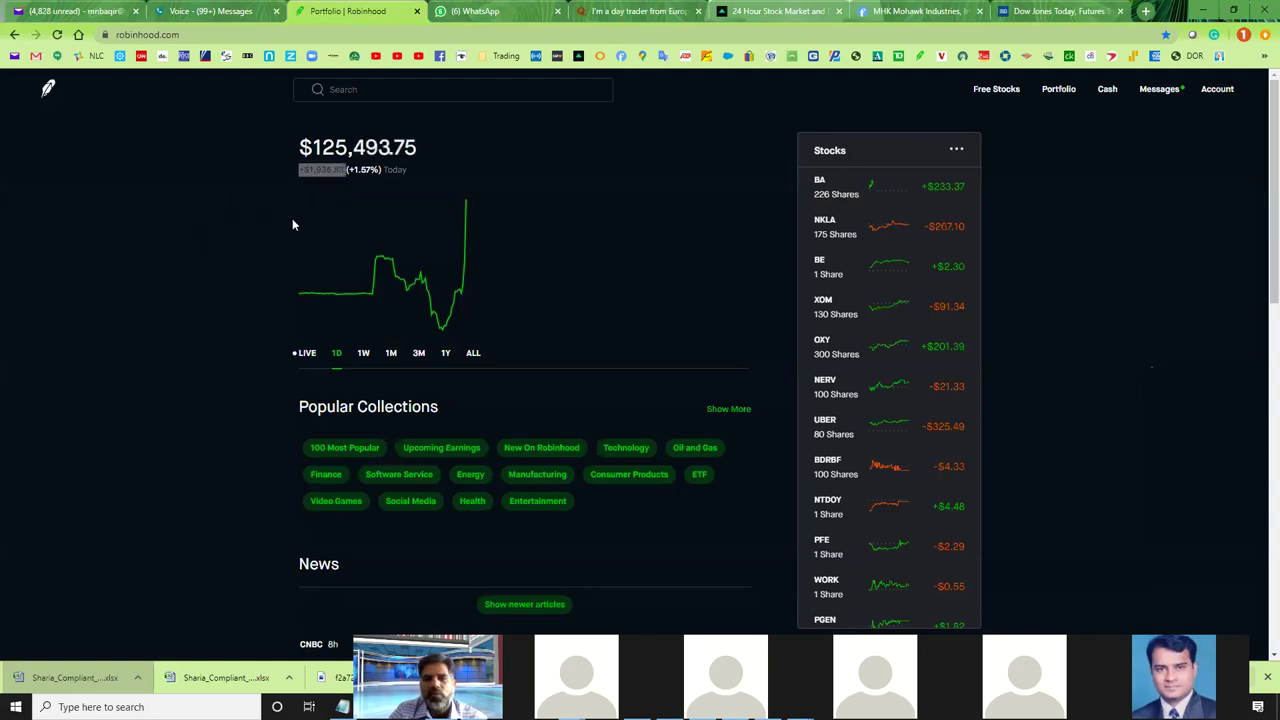
Open Boeing from the portfolio's stock list and prepare a limit sell order for 50 shares
click(840, 193)
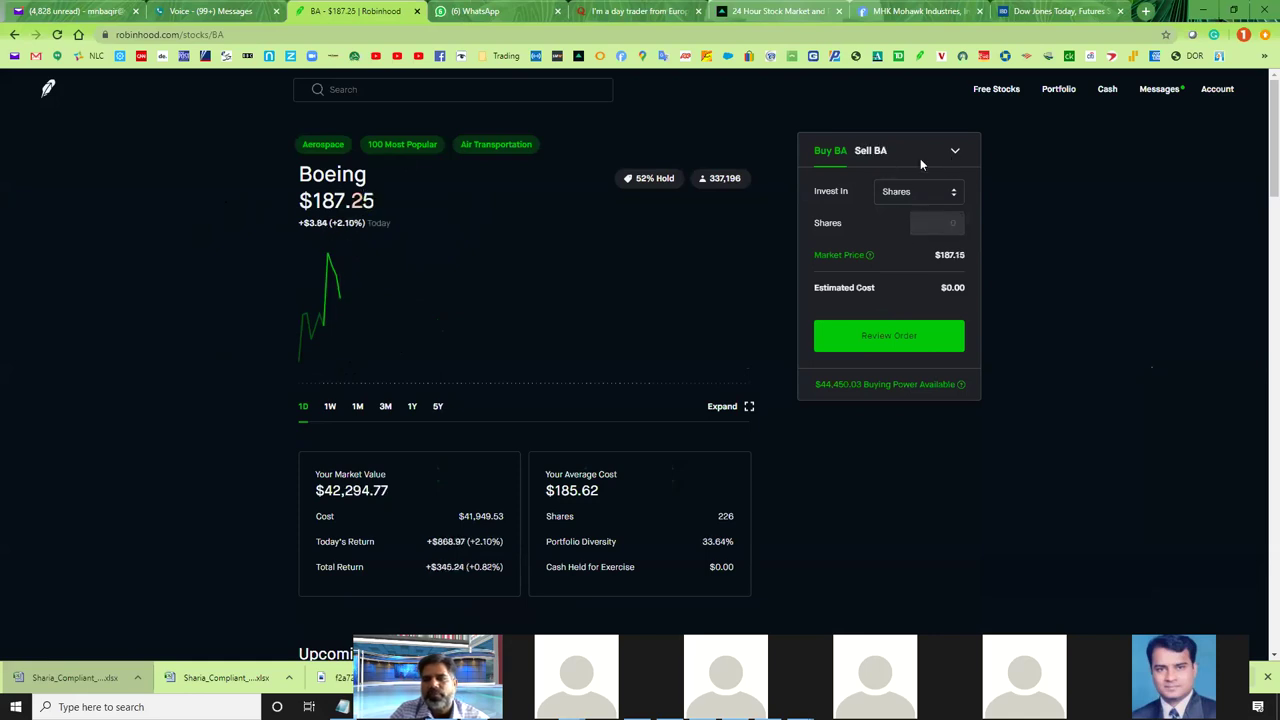
click(880, 155)
click(956, 152)
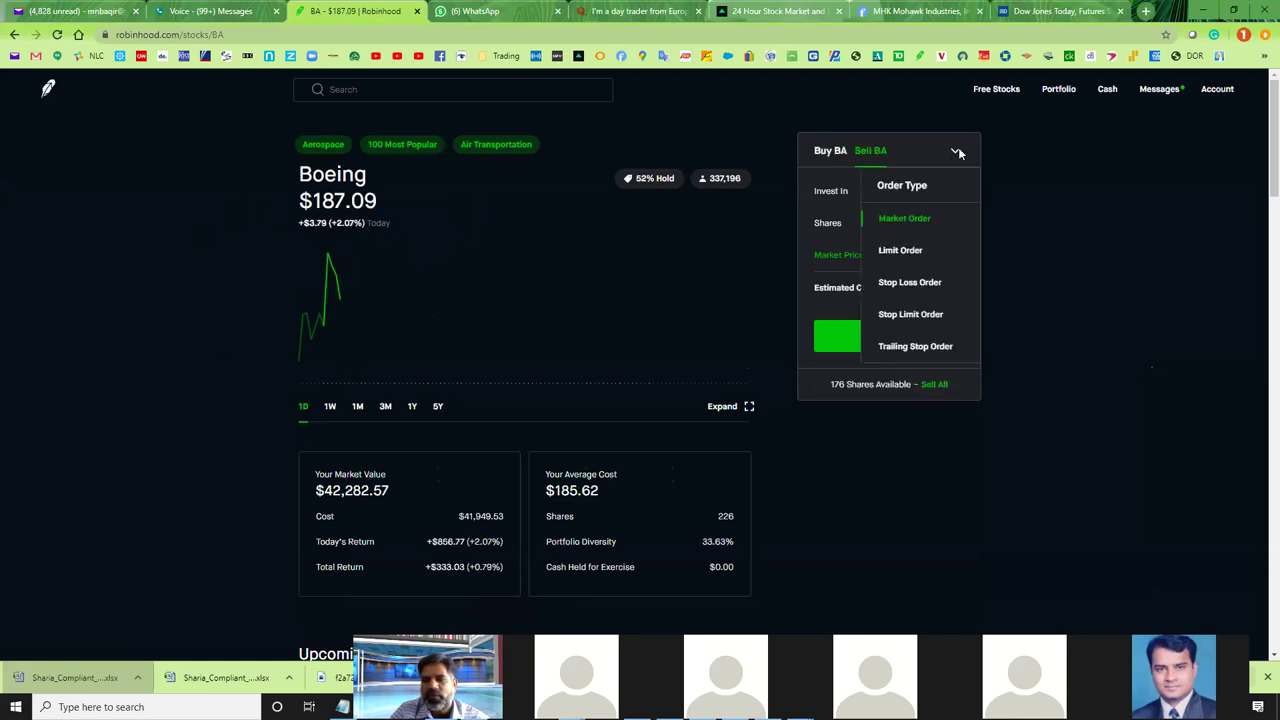
click(904, 252)
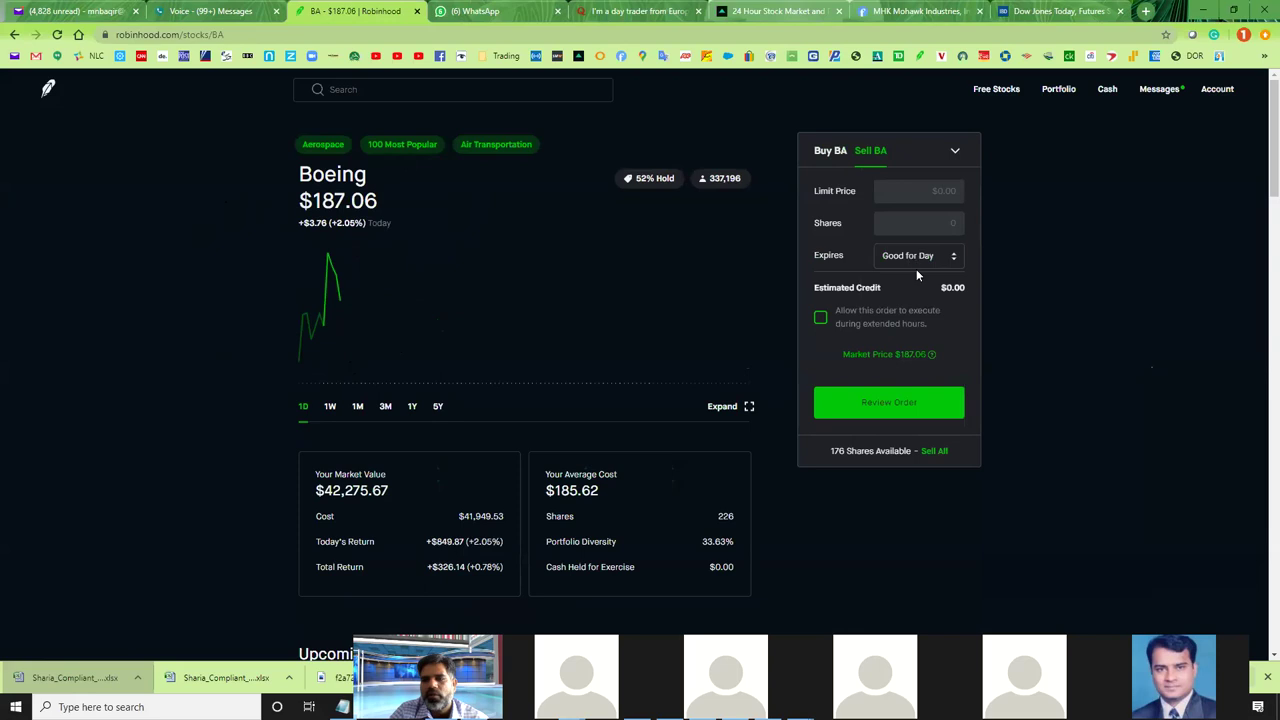
click(926, 190)
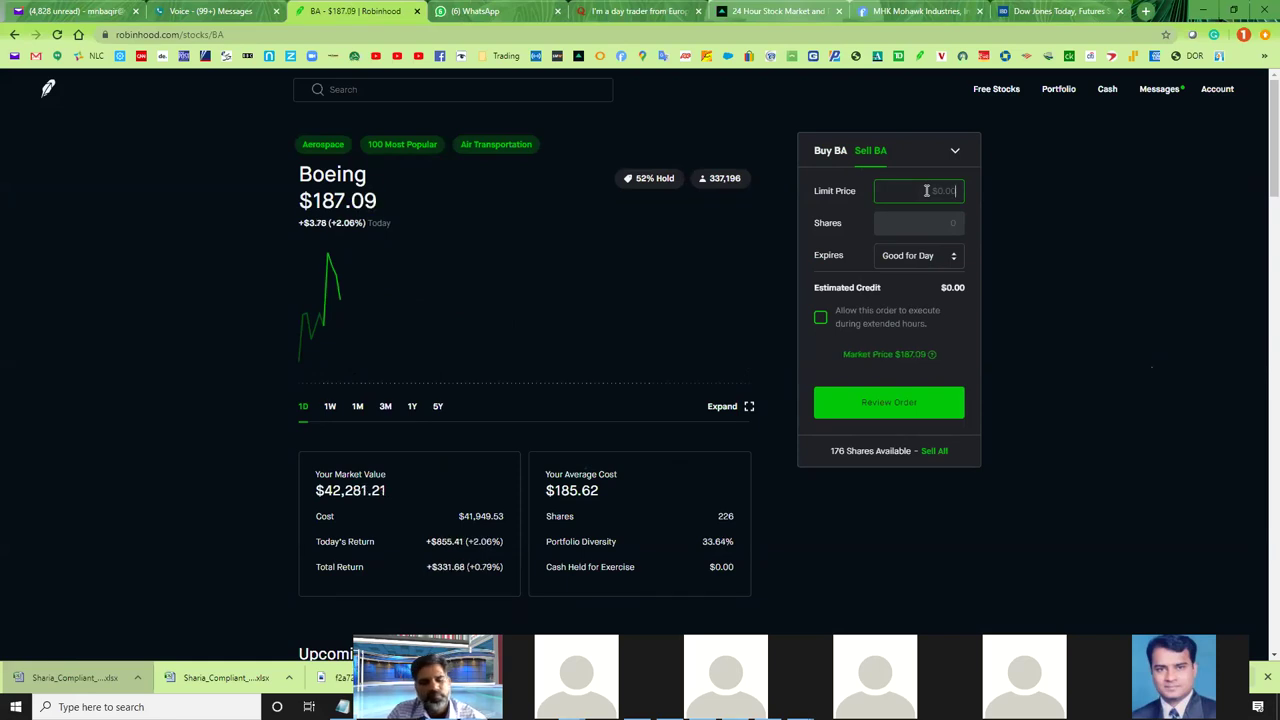
key(Tab)
text(50)
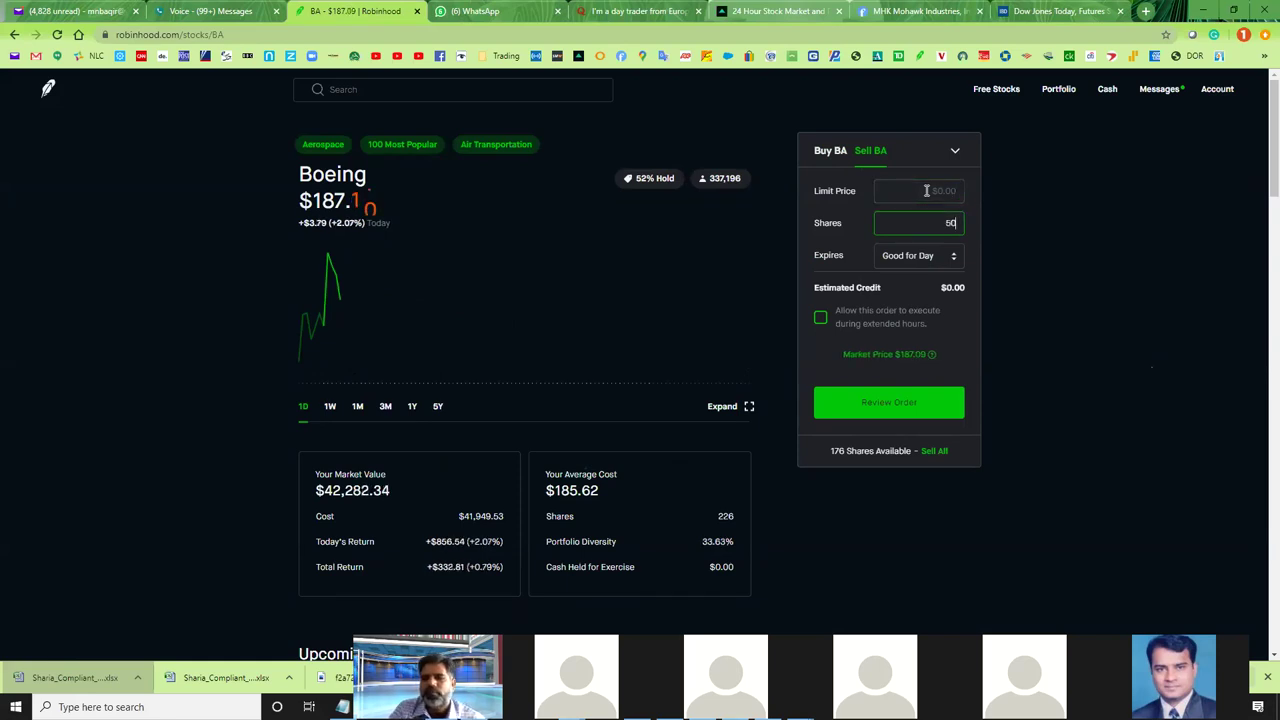
click(926, 190)
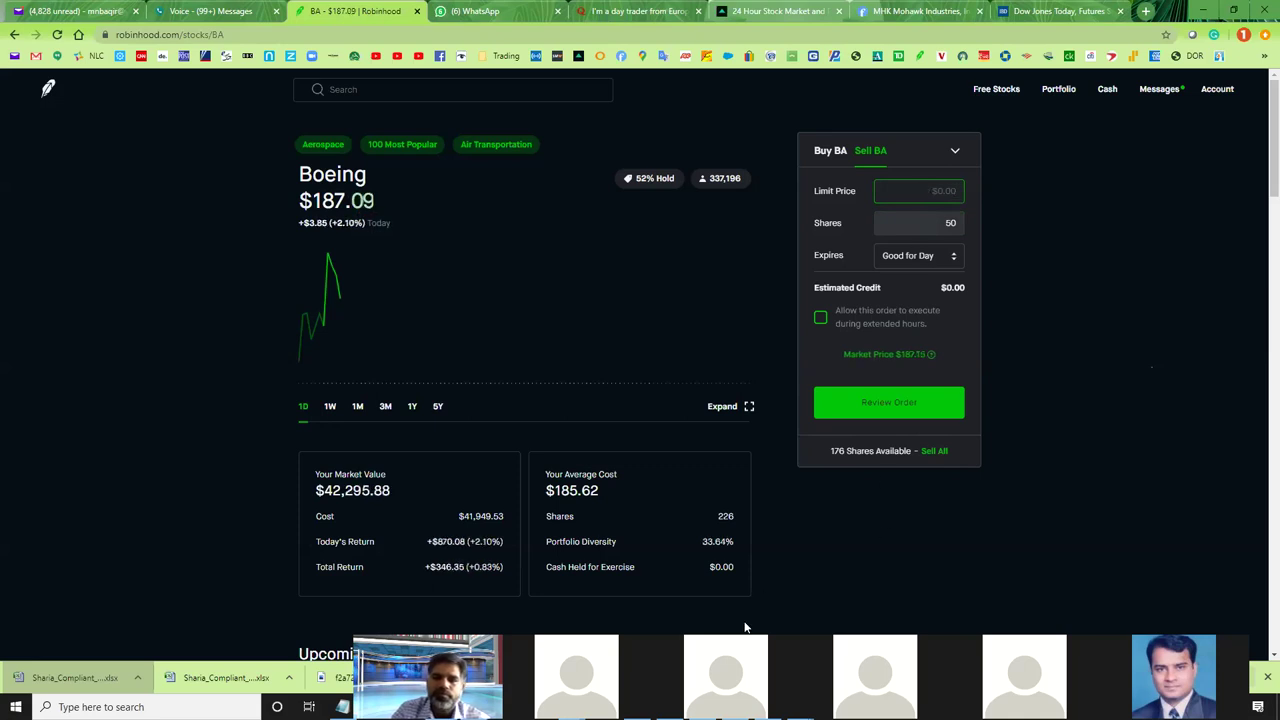
Check the Boeing chart in thinkorswim on the 3 D : 3m time frame, and set the Robinhood order's limit price to 190.45
key(alt+Tab)
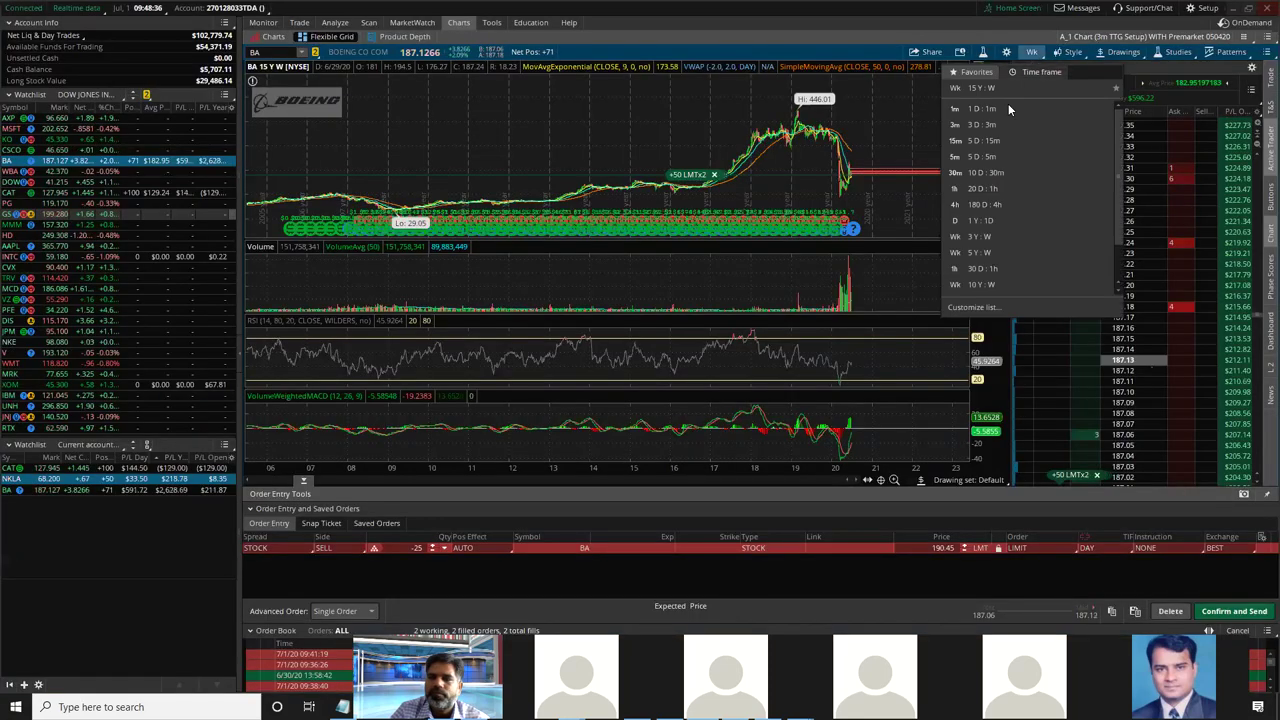
click(1004, 121)
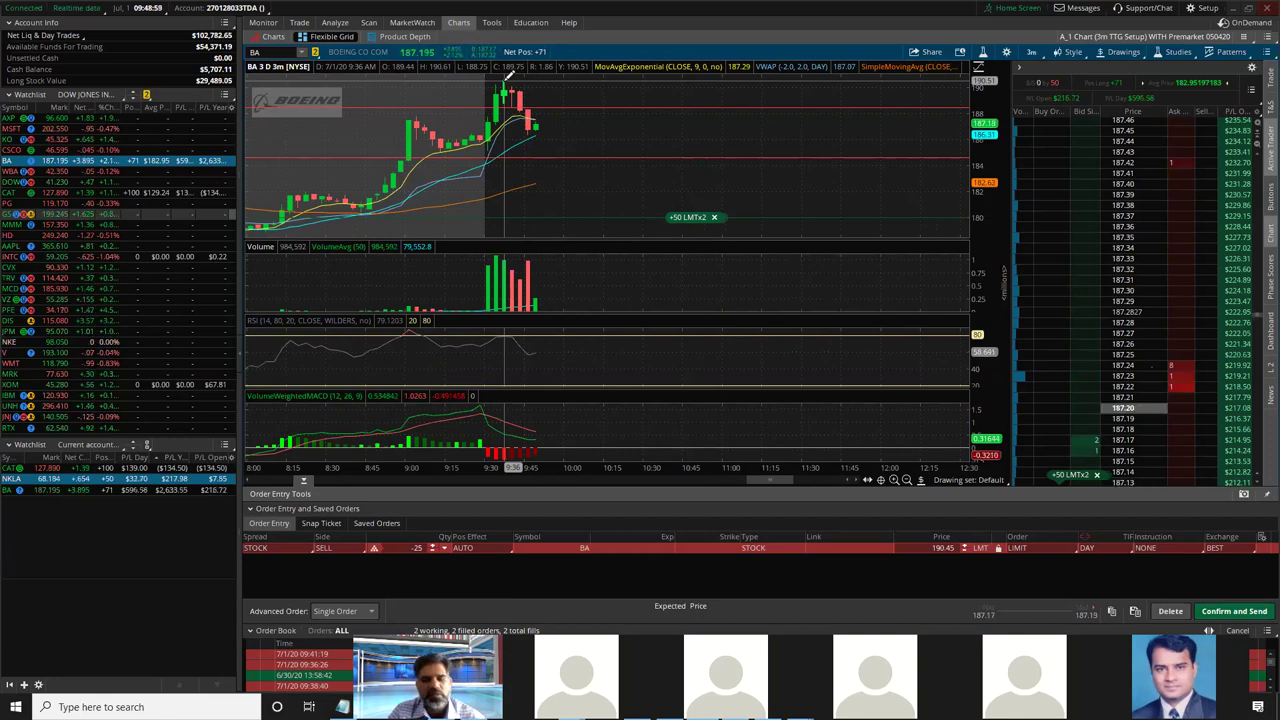
key(alt+Tab)
text(190.45)
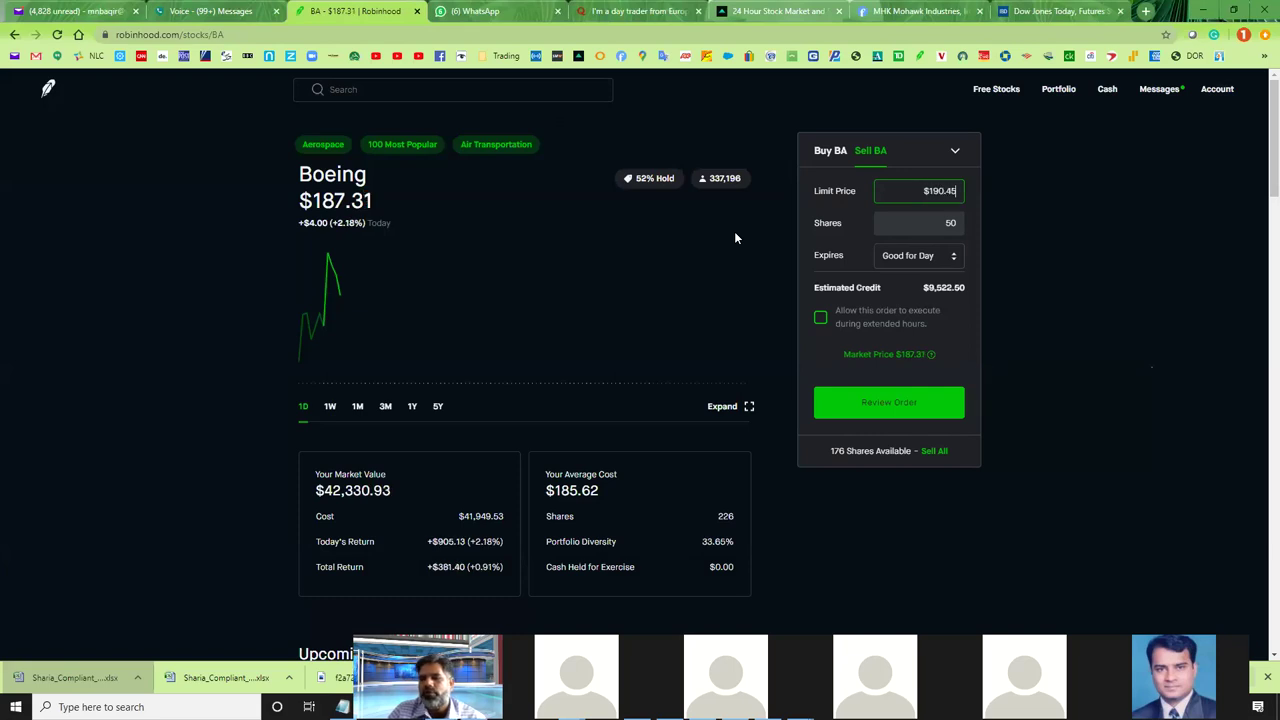
Review and submit the good-for-day limit order to sell 50 BA shares, and dismiss the order confirmation
click(840, 407)
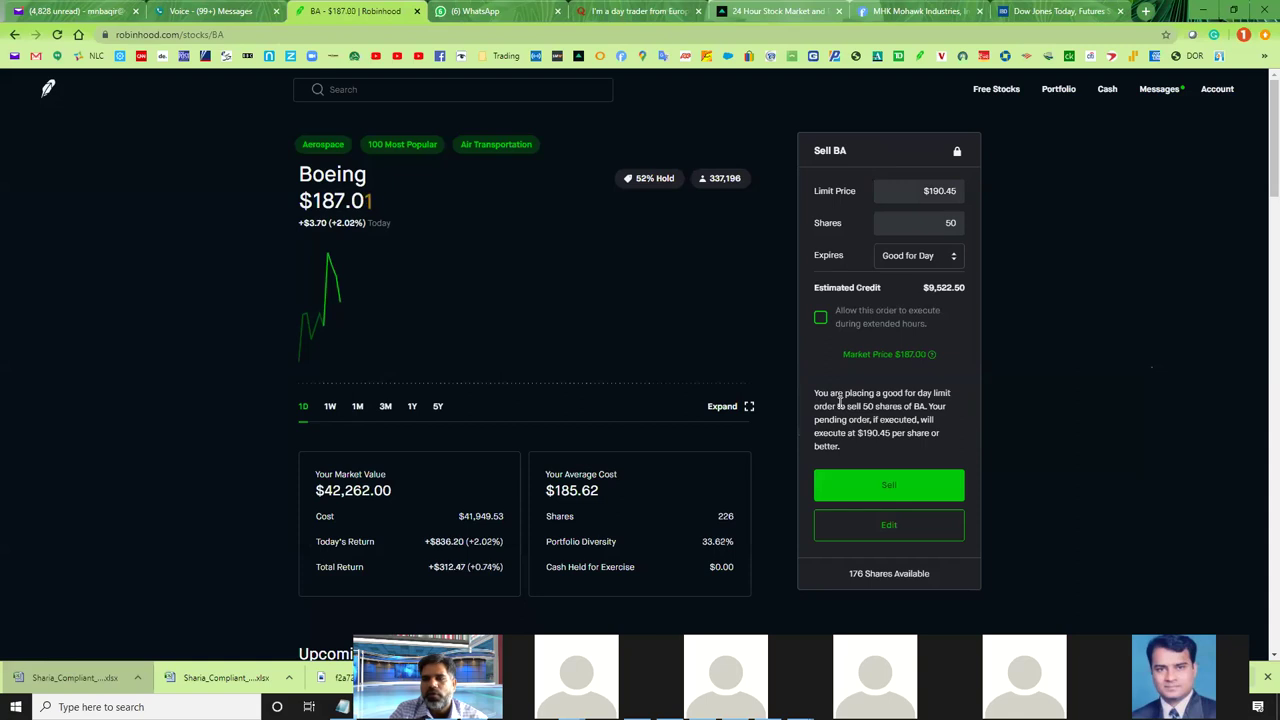
drag(918, 395, 945, 407)
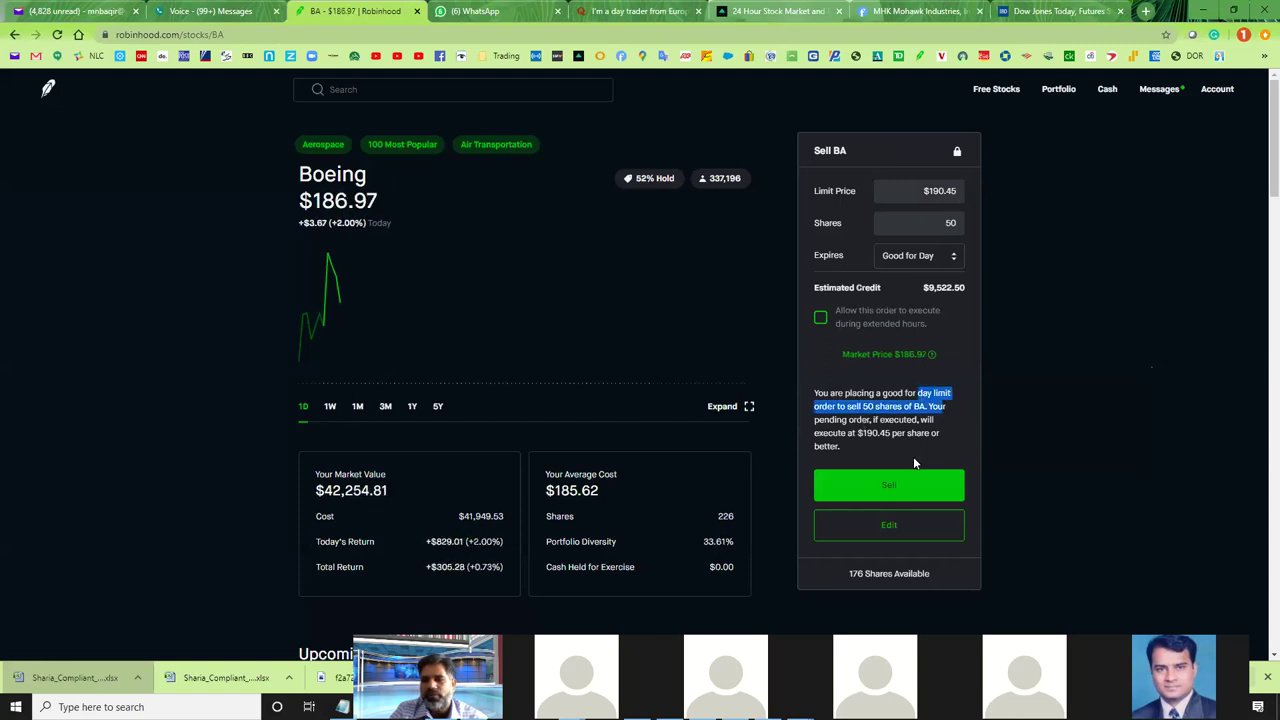
click(905, 488)
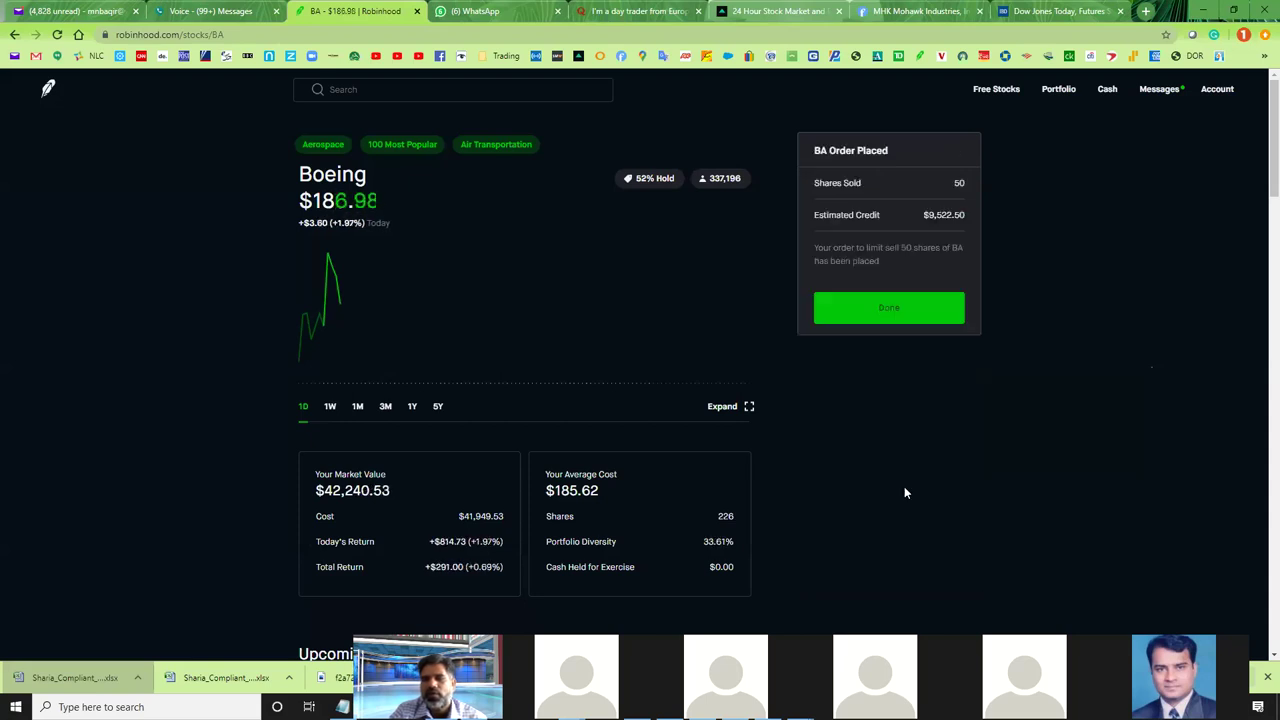
click(890, 320)
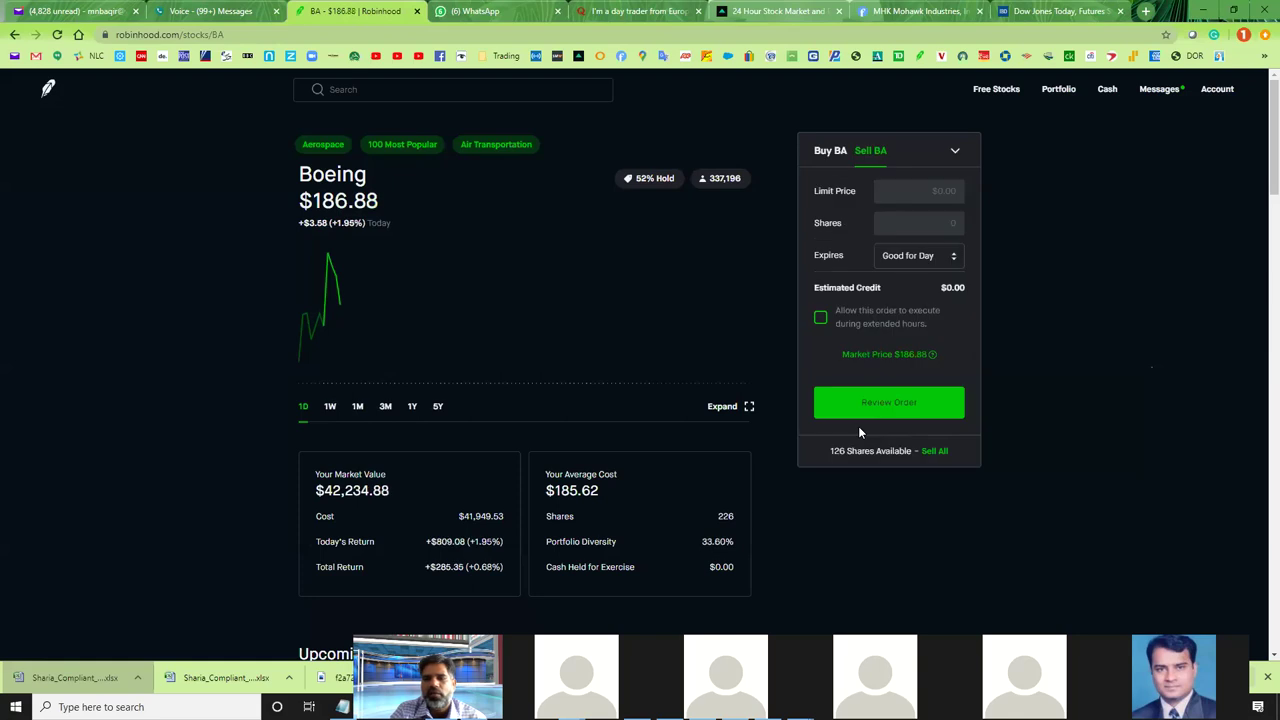
Examine the details of both placed Boeing limit sell orders in the upcoming activity
scroll(858, 430, down, 3)
scroll(858, 426, down, 2)
right_click(858, 426)
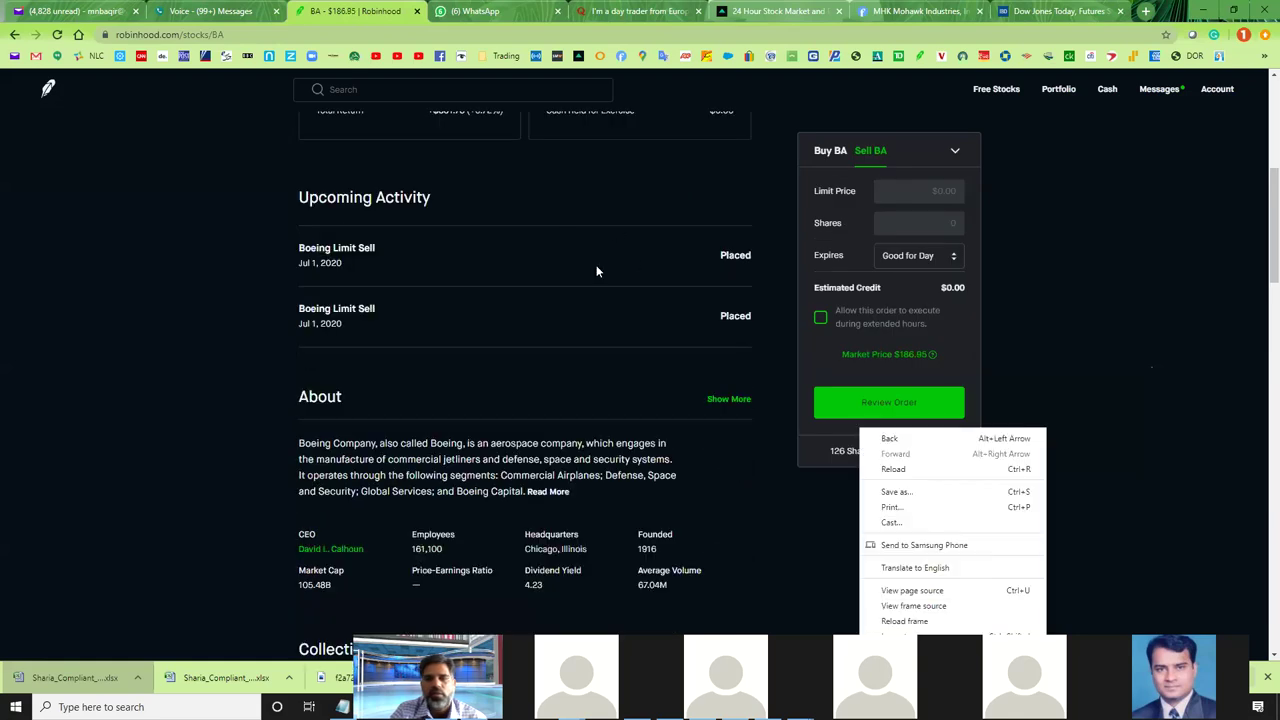
click(388, 258)
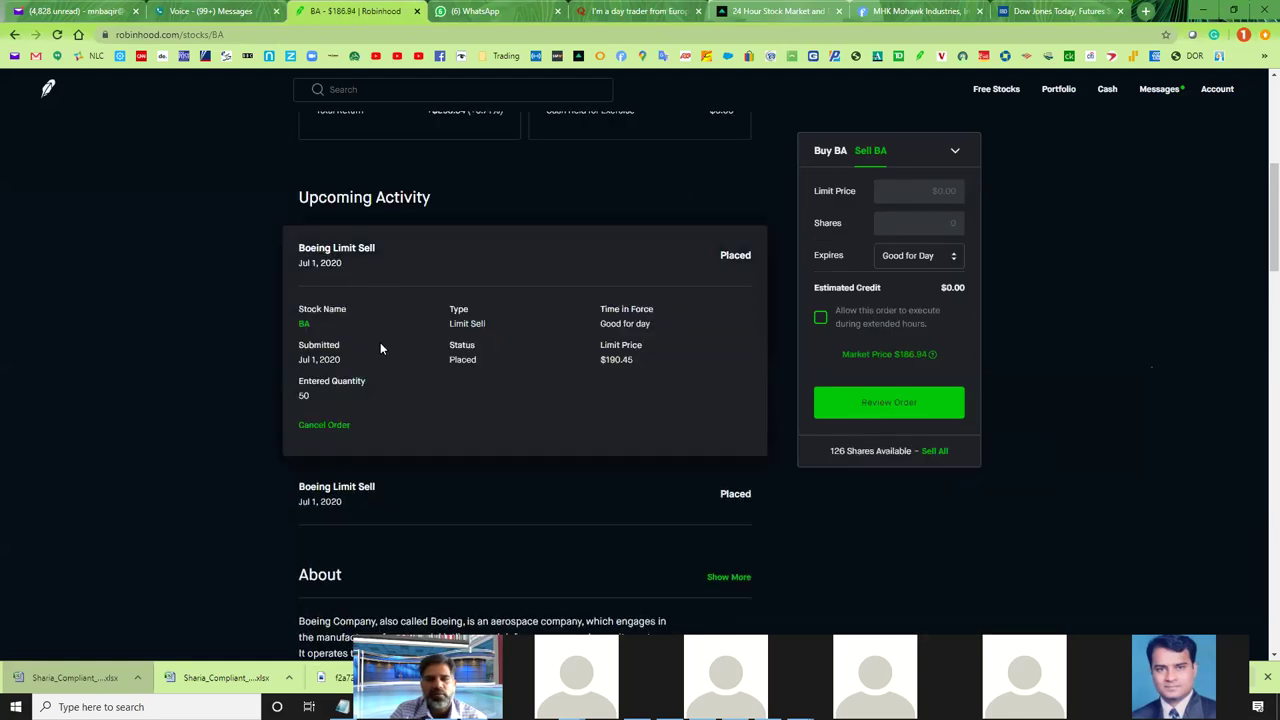
scroll(424, 378, down, 1)
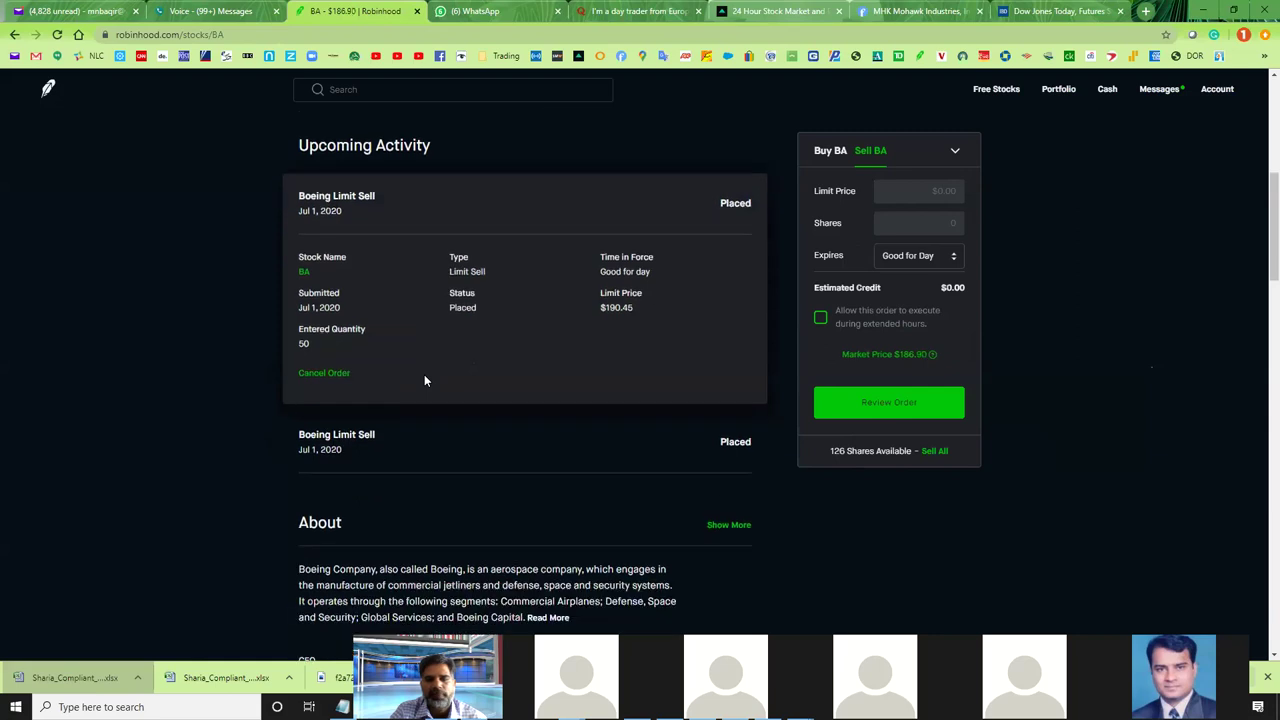
click(415, 446)
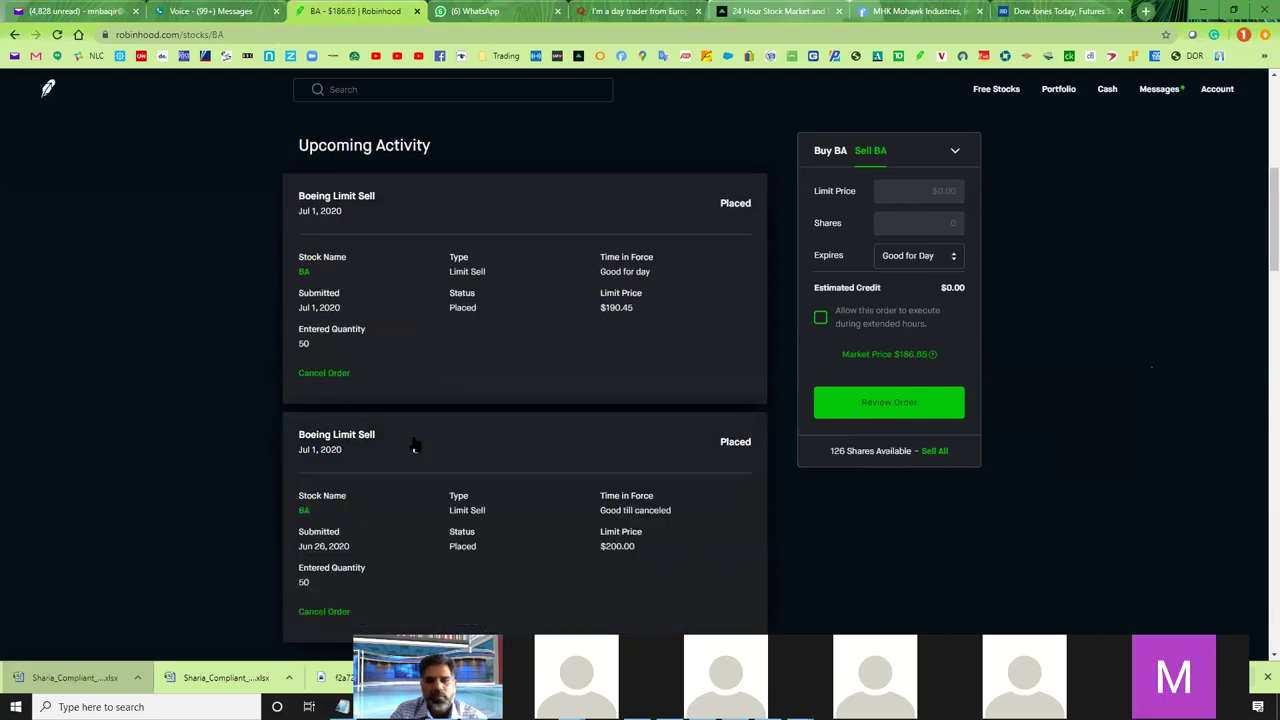
scroll(415, 446, up, 2)
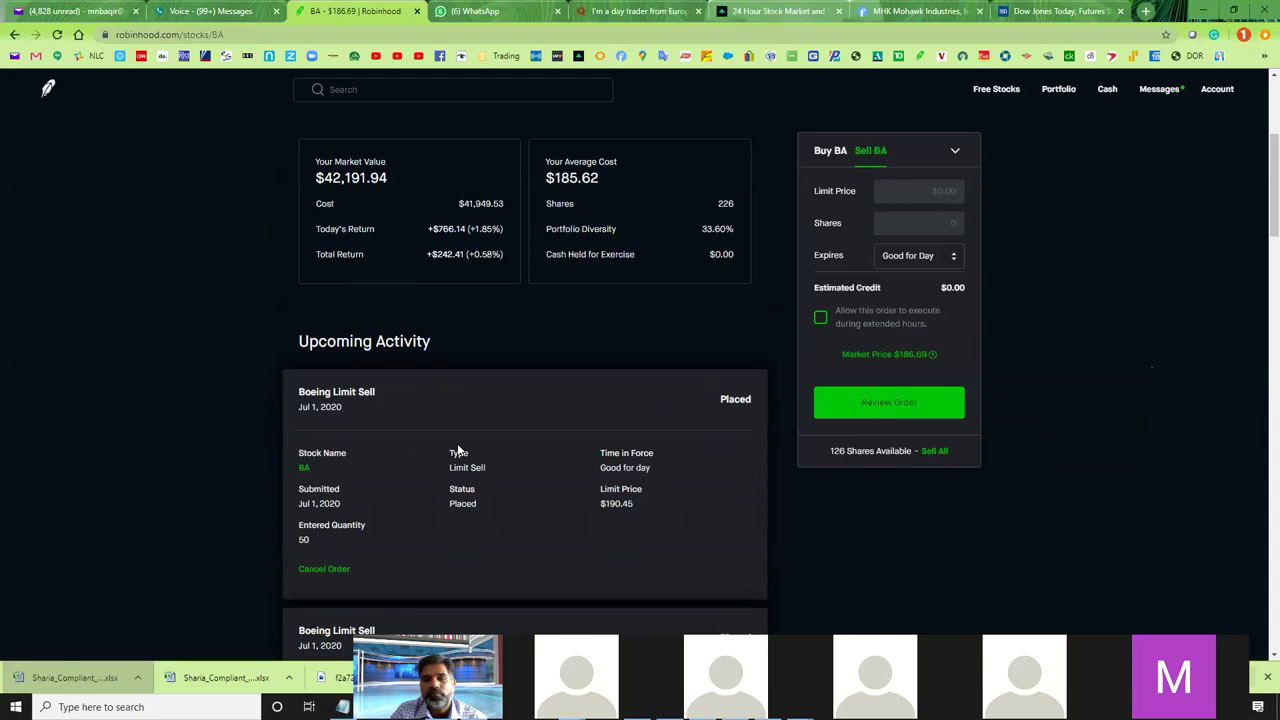
scroll(457, 450, up, 3)
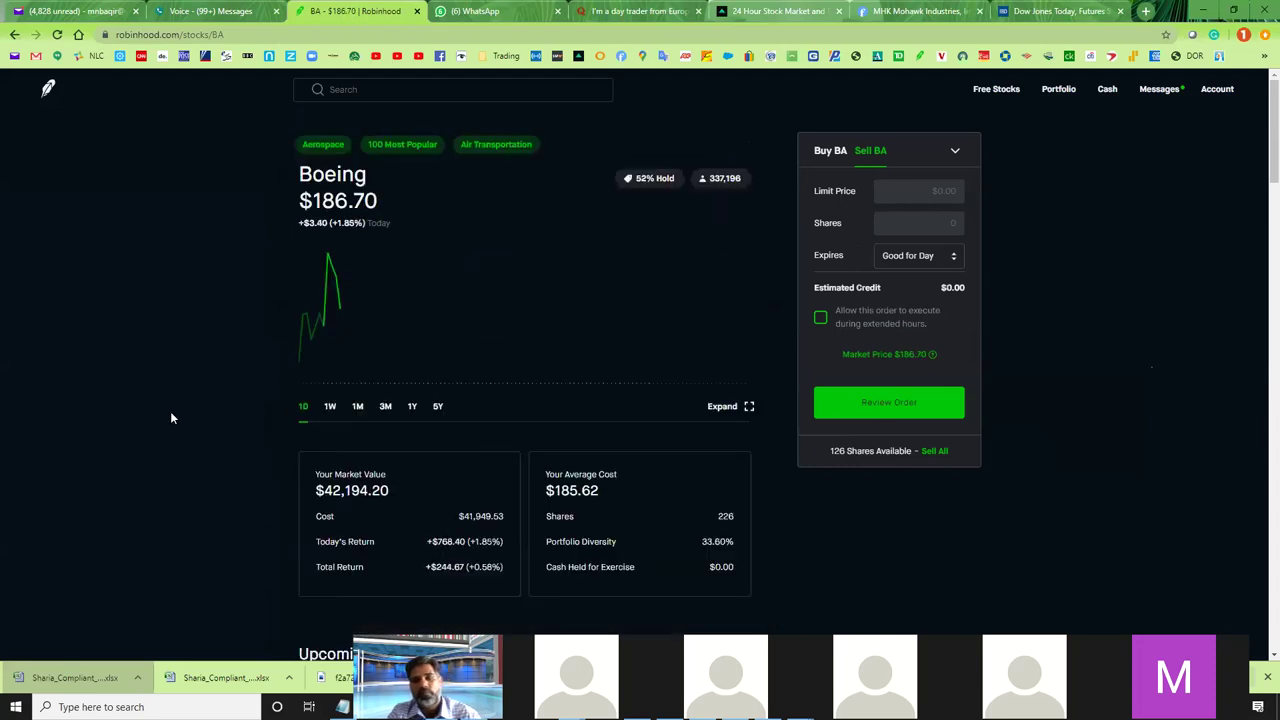
Search the web for yahoo finances in a new browser tab and open the Yahoo Finance site
key(alt+Tab)
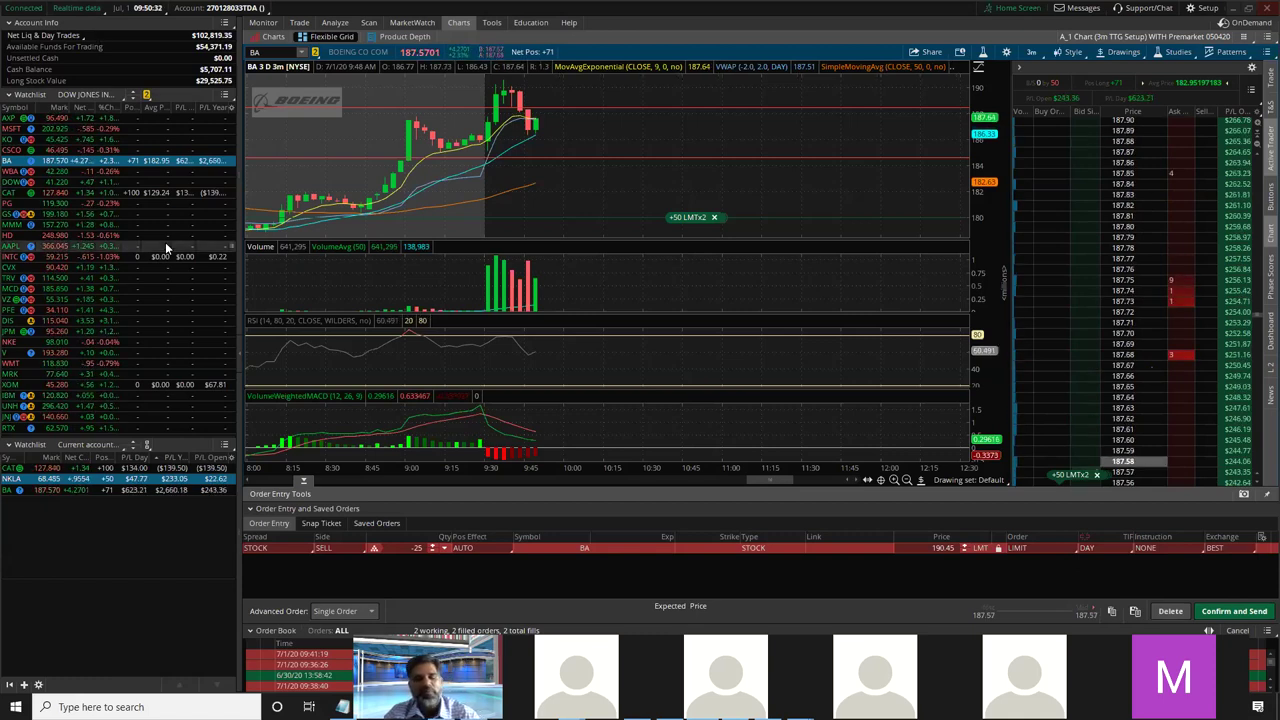
key(alt+Tab)
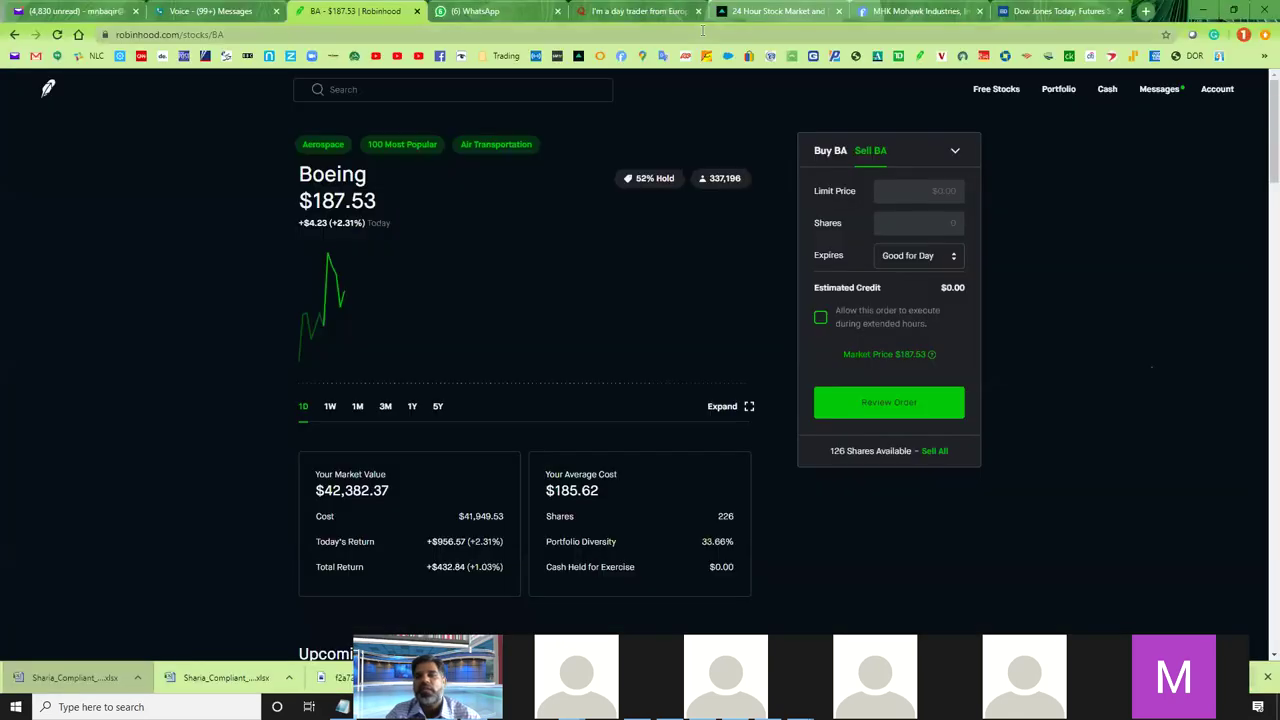
key(ctrl+t)
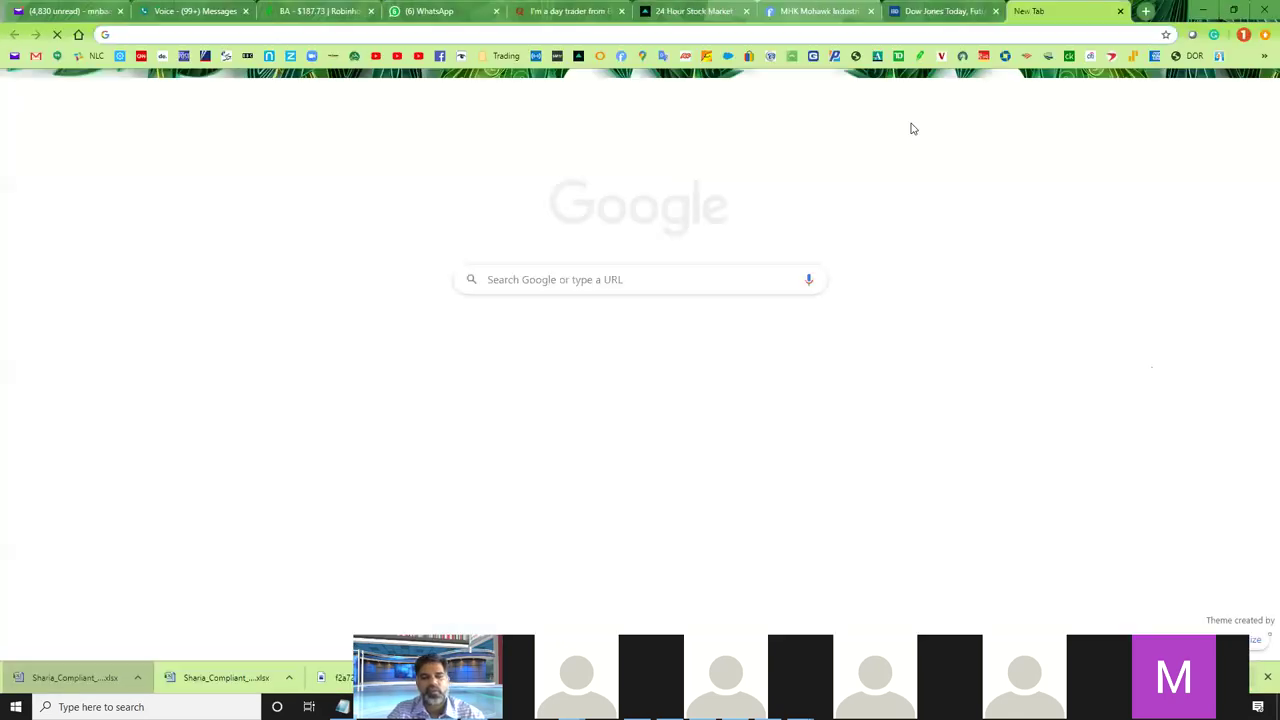
text(y)
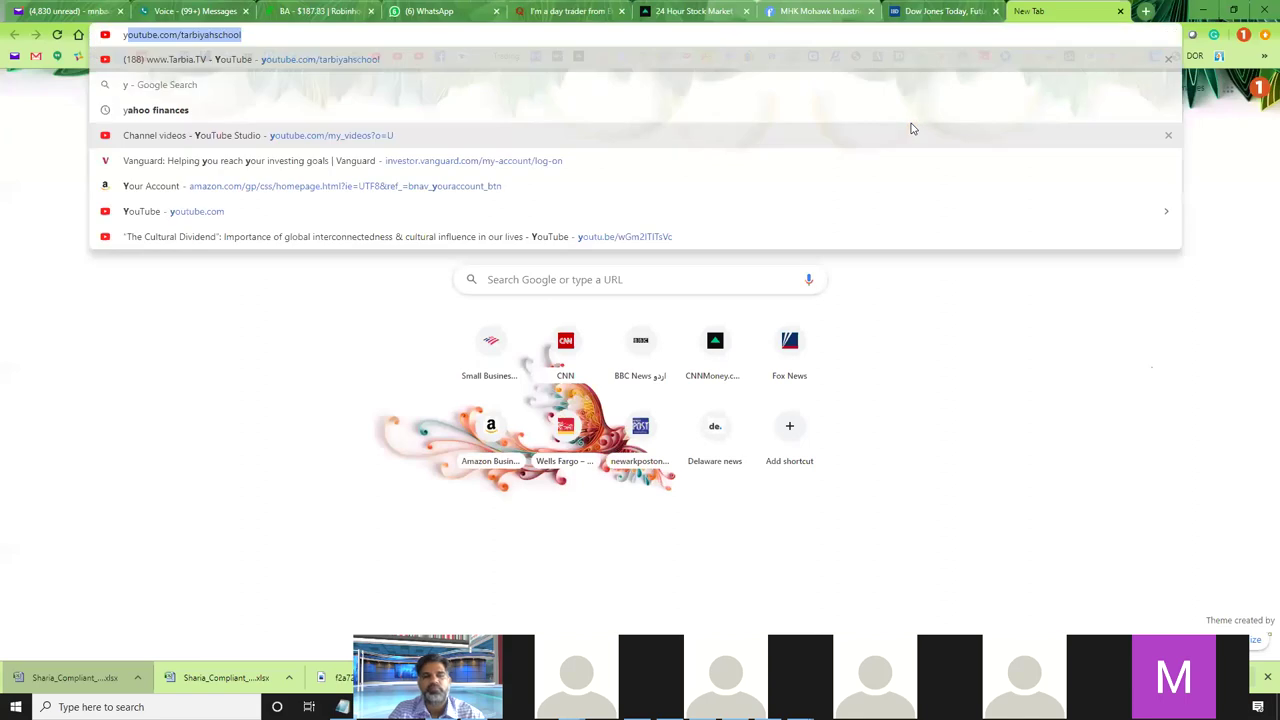
text(ahoo fin)
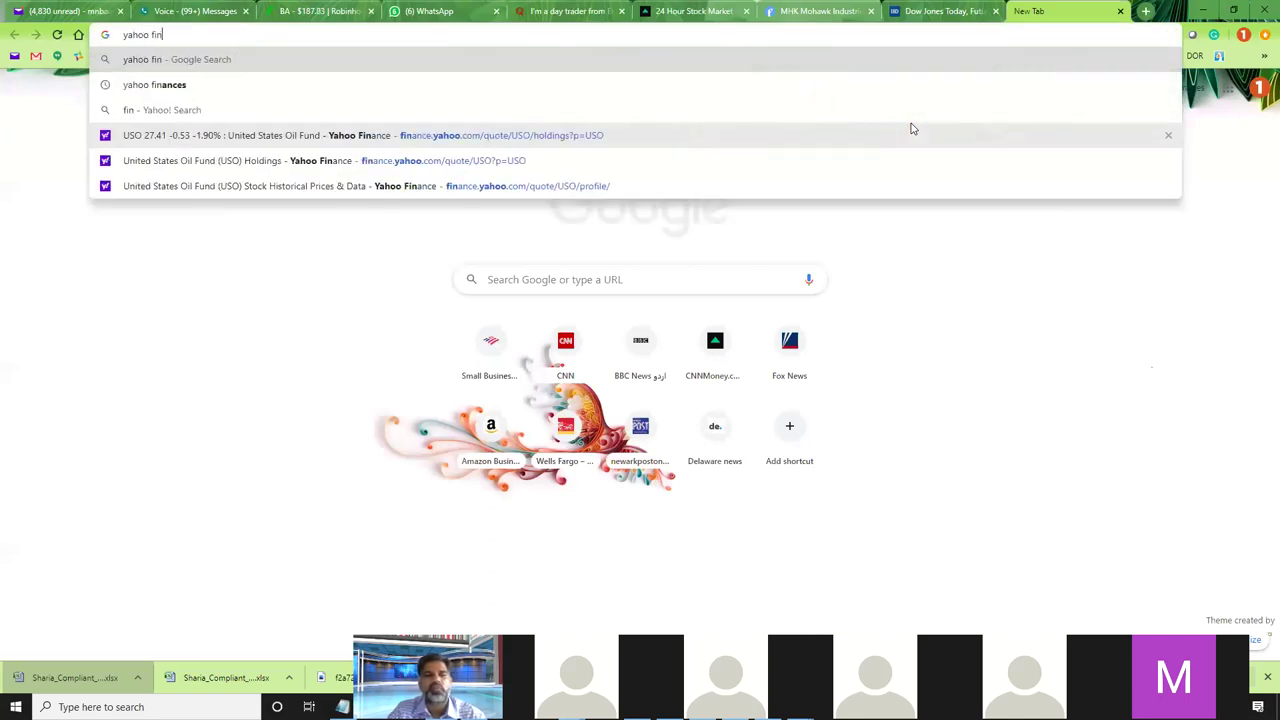
key(Down)
key(Return)
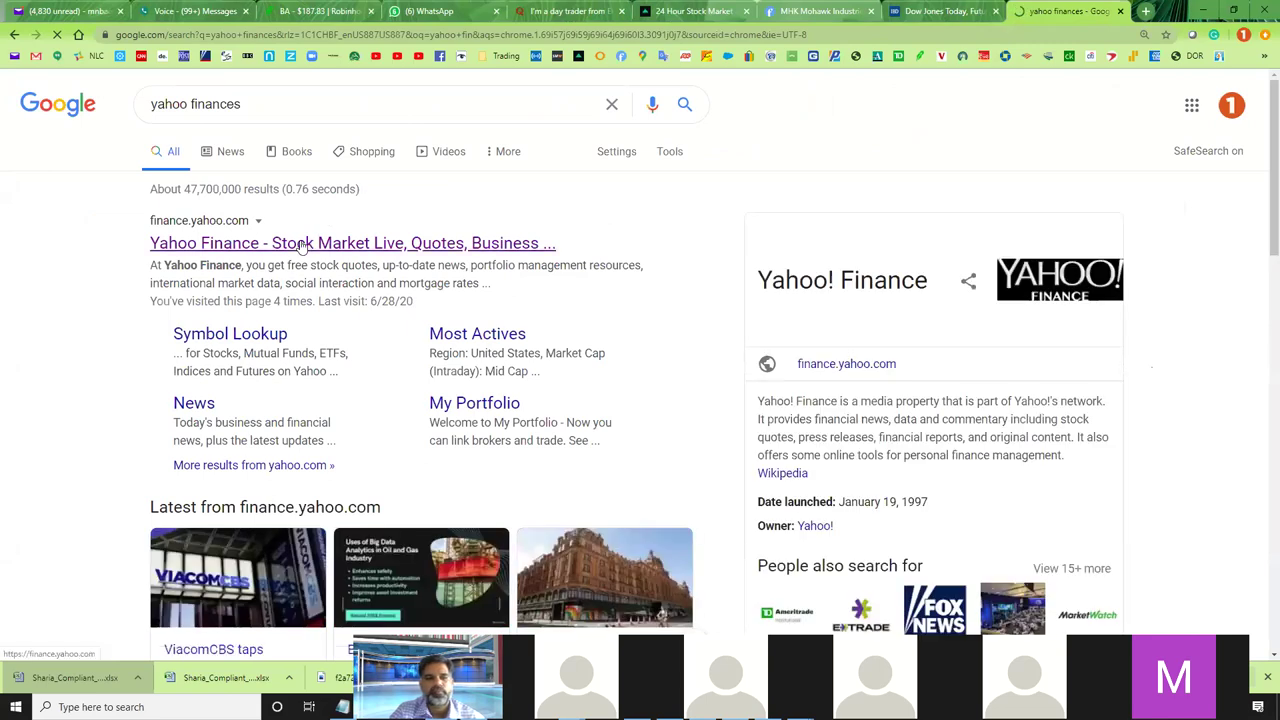
click(165, 246)
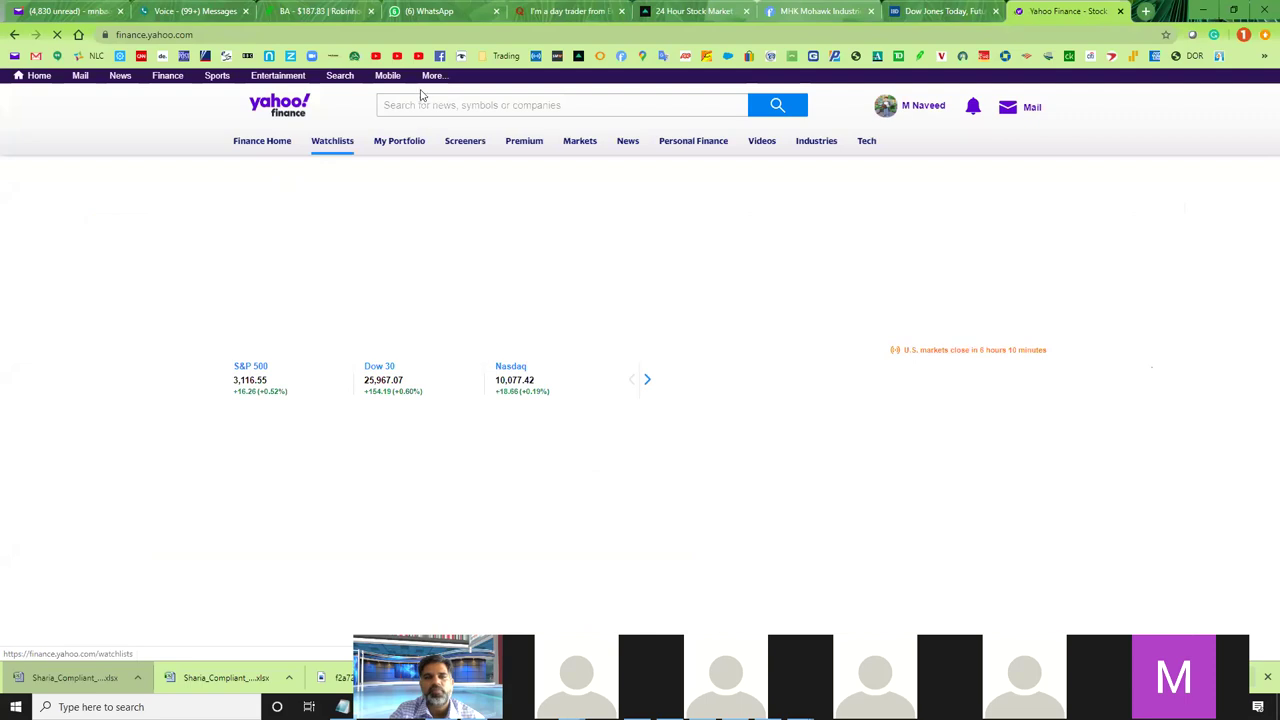
Try to look up the symbol ba on Yahoo Finance
click(421, 104)
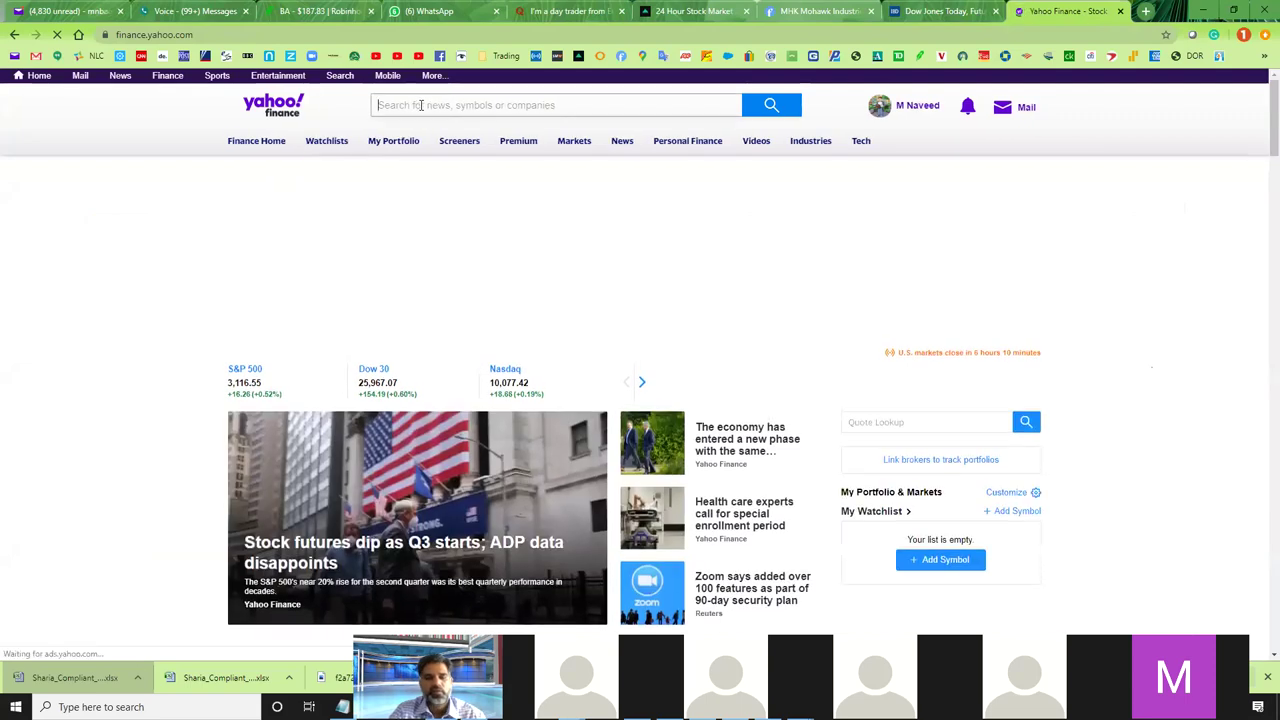
text(ba)
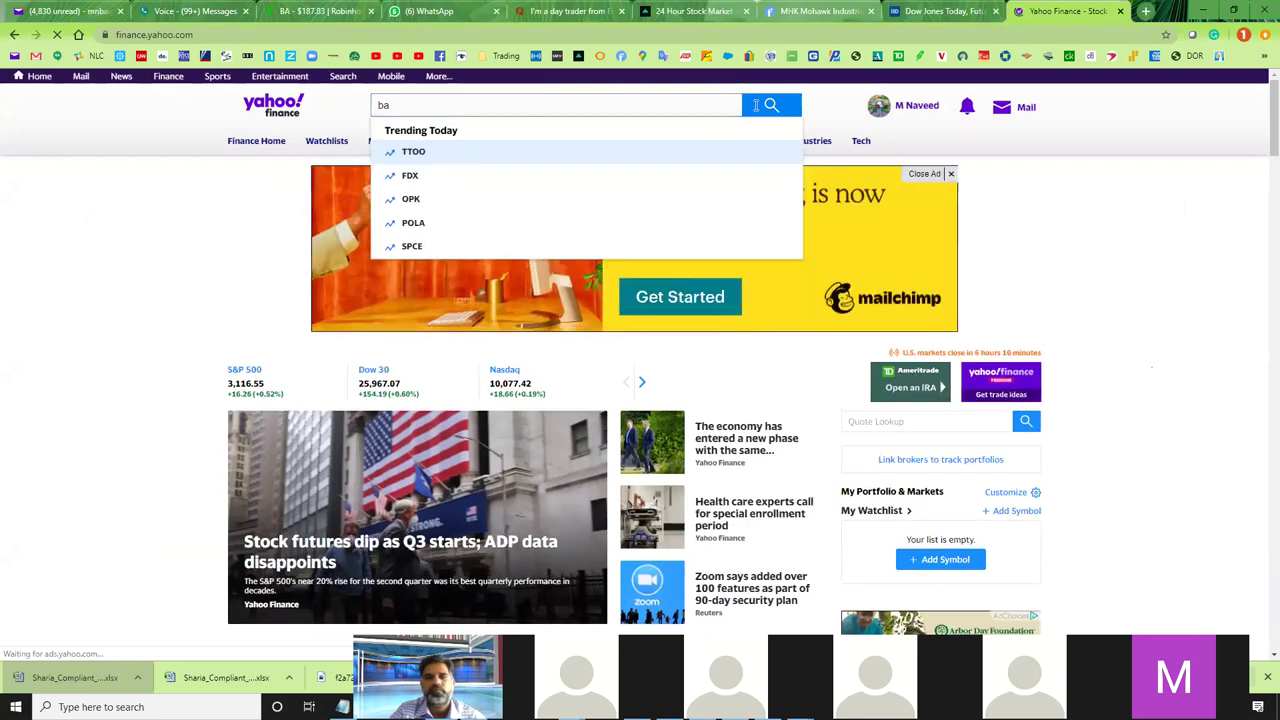
click(768, 107)
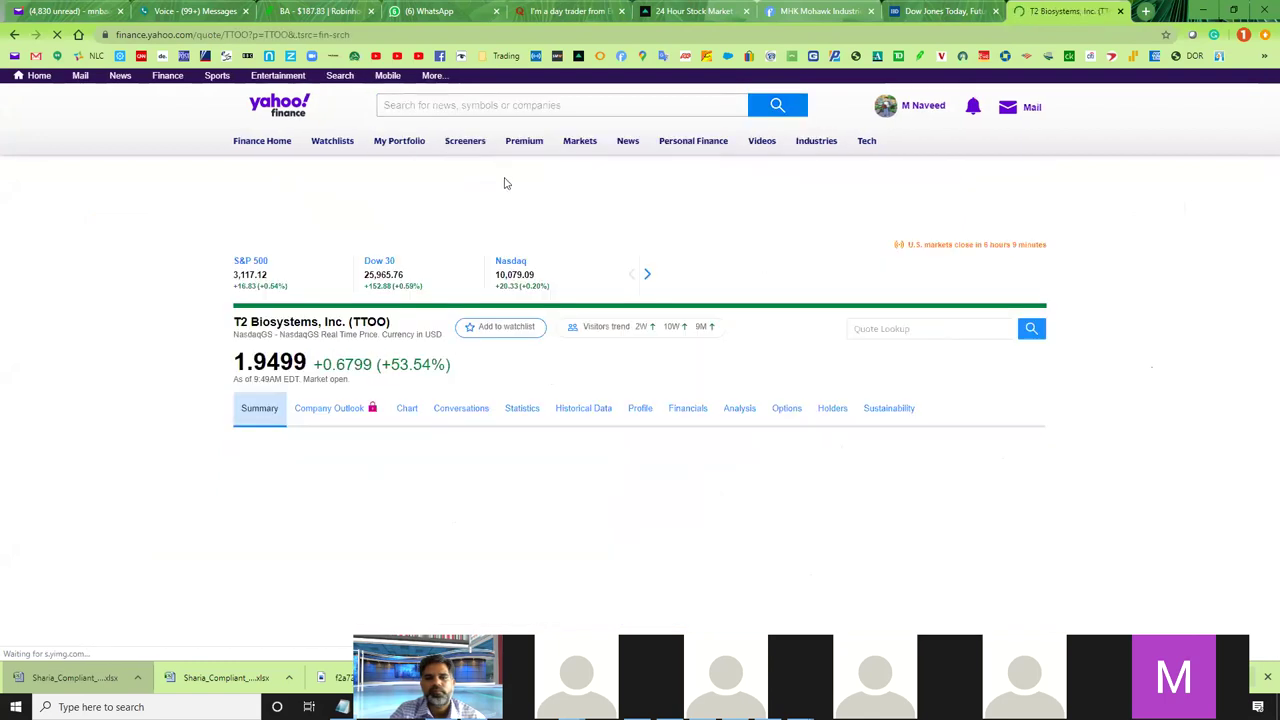
Look up the symbol ba on Yahoo Finance and open the quote page for The Boeing Company
scroll(108, 390, down, 1)
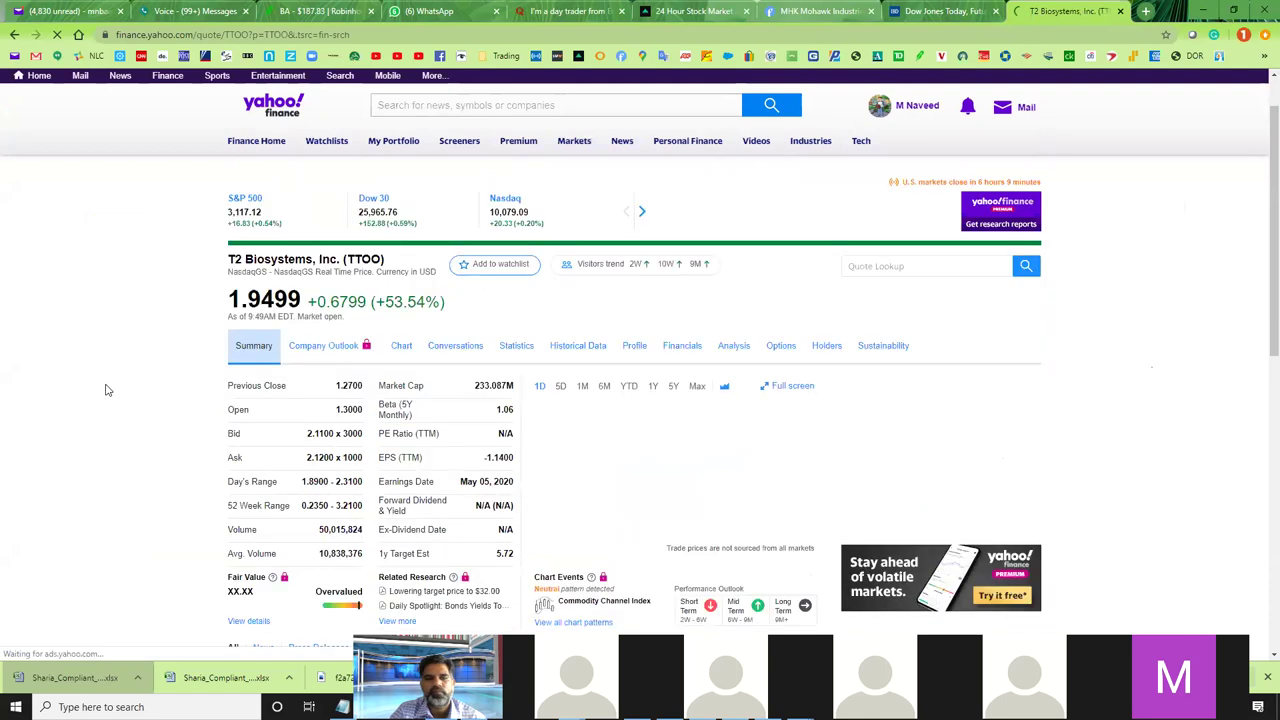
scroll(108, 390, up, 1)
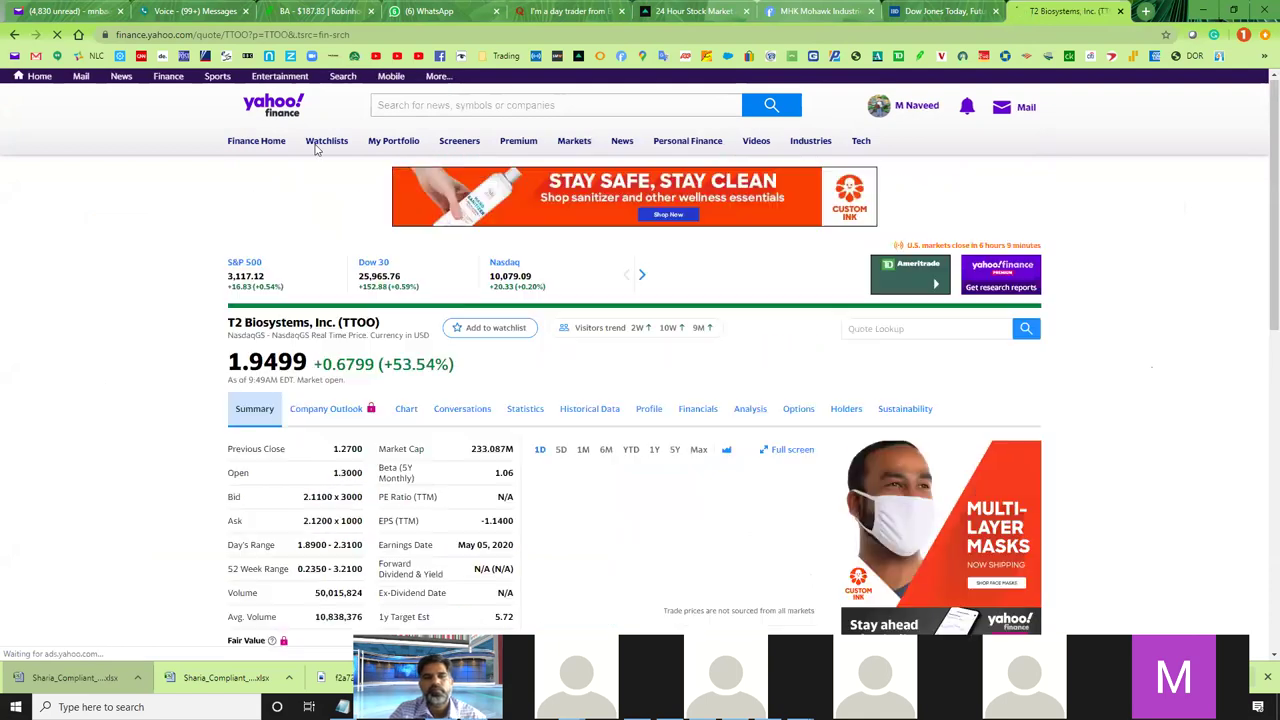
click(399, 104)
text(ba)
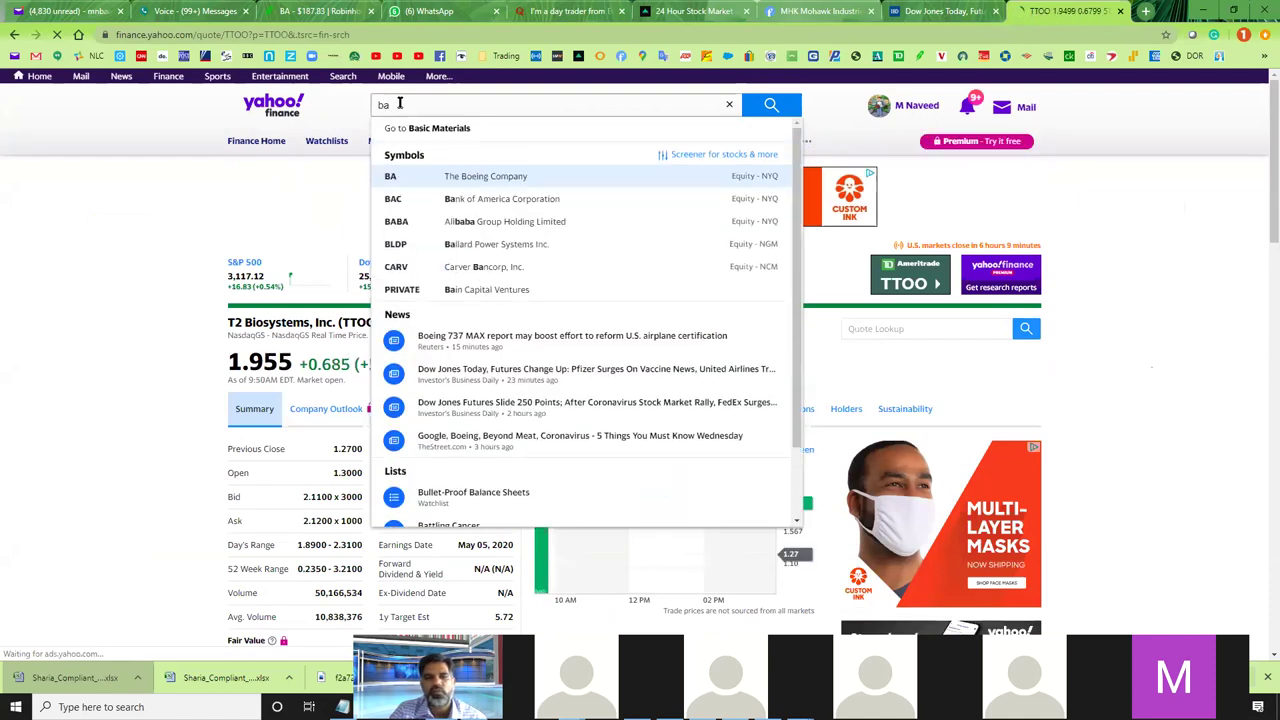
click(409, 180)
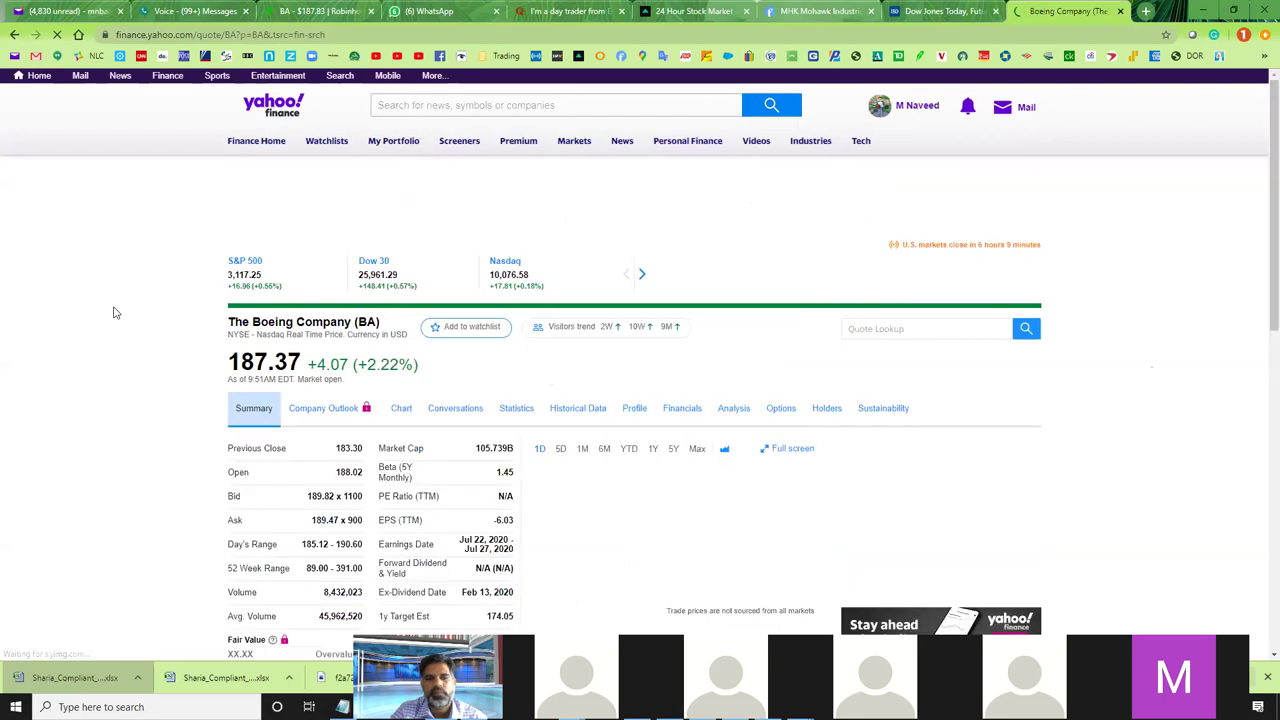
Examine the Boeing summary figures, intraday chart and related content on the quote page
scroll(117, 321, down, 1)
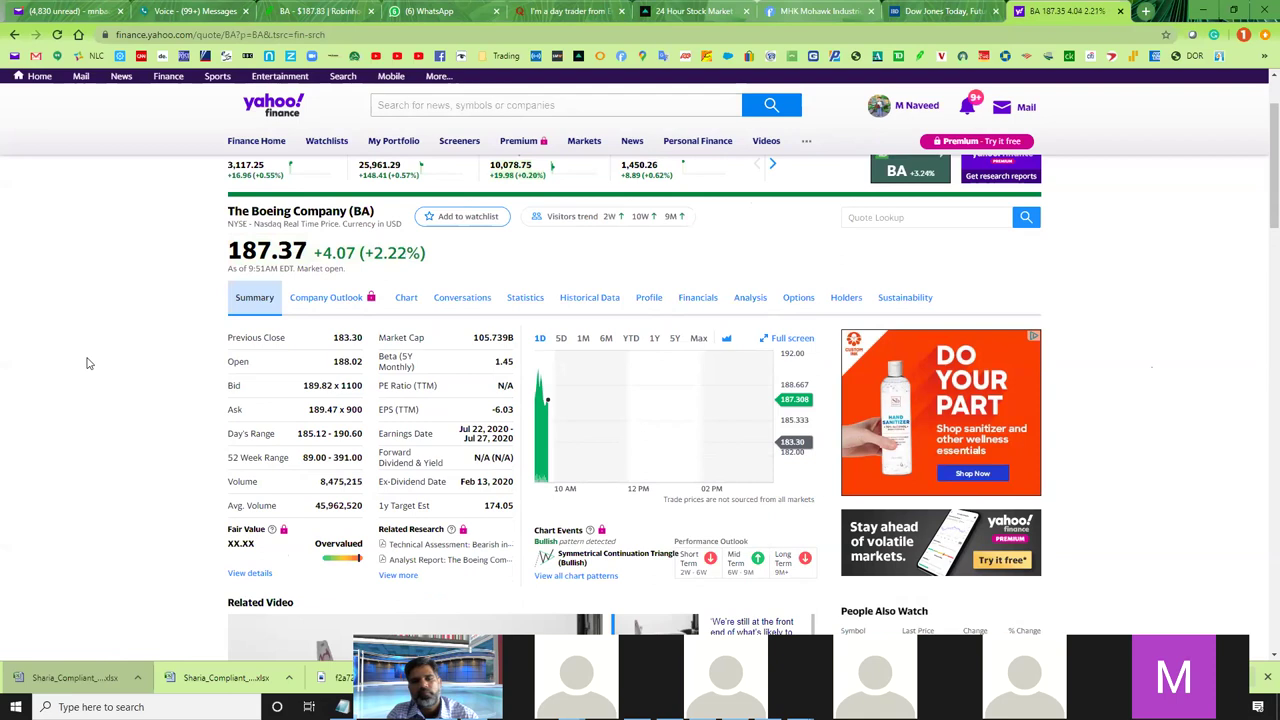
key(alt+Tab)
key(Escape)
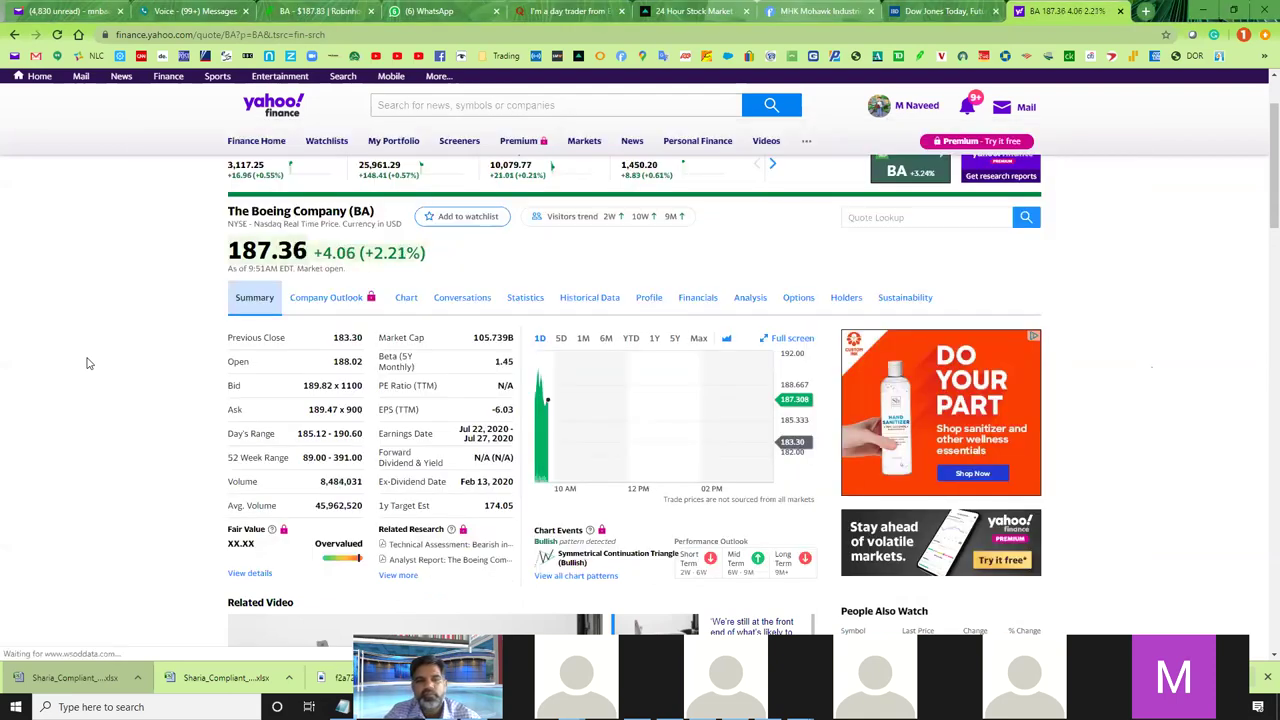
scroll(87, 363, down, 2)
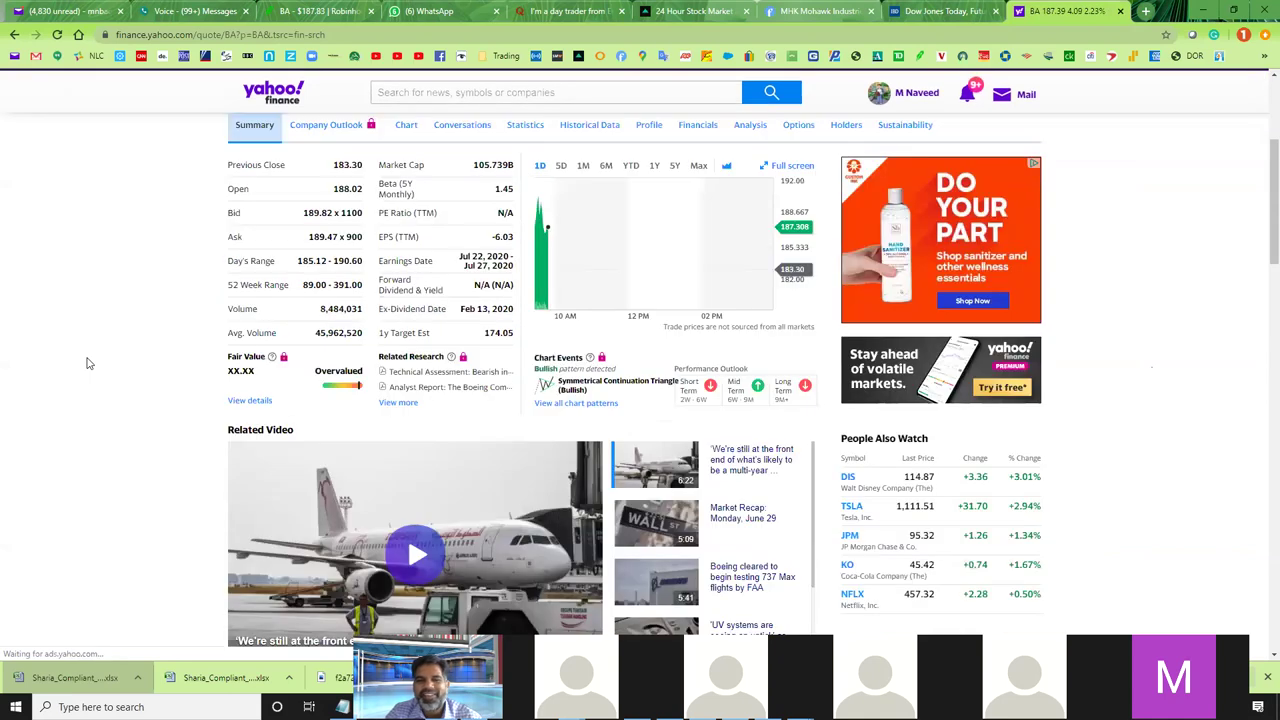
scroll(87, 363, up, 2)
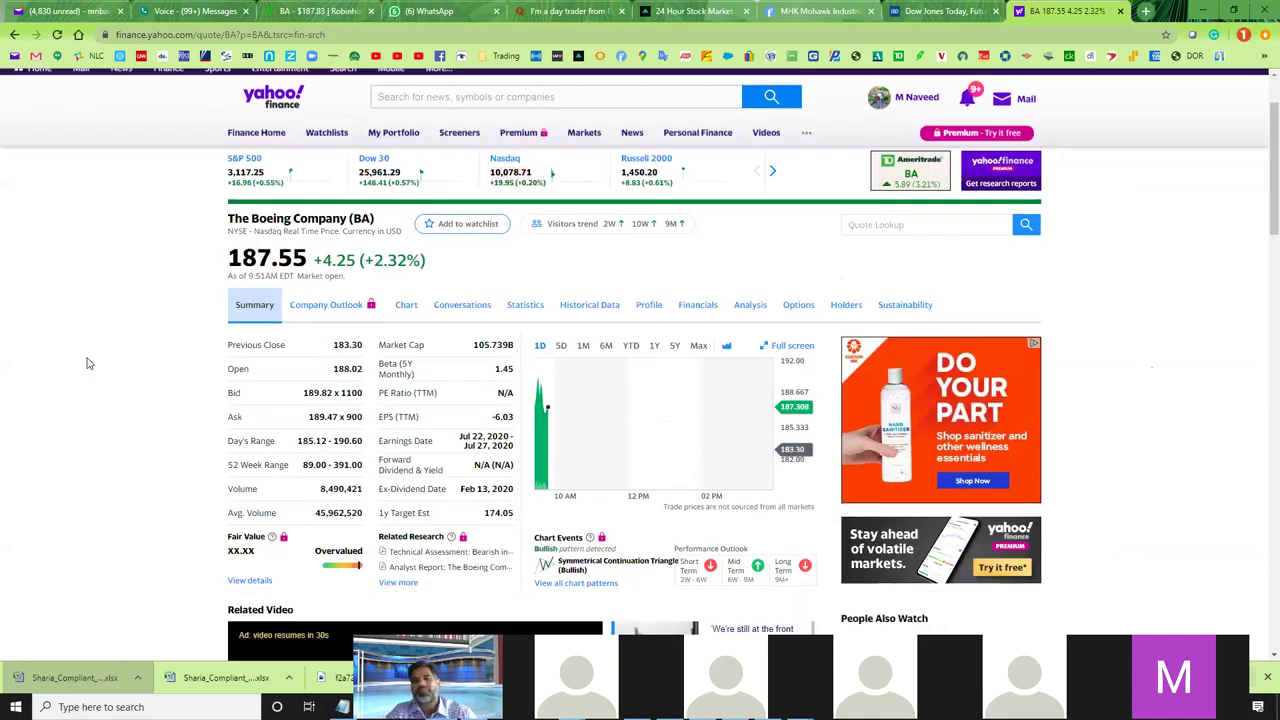
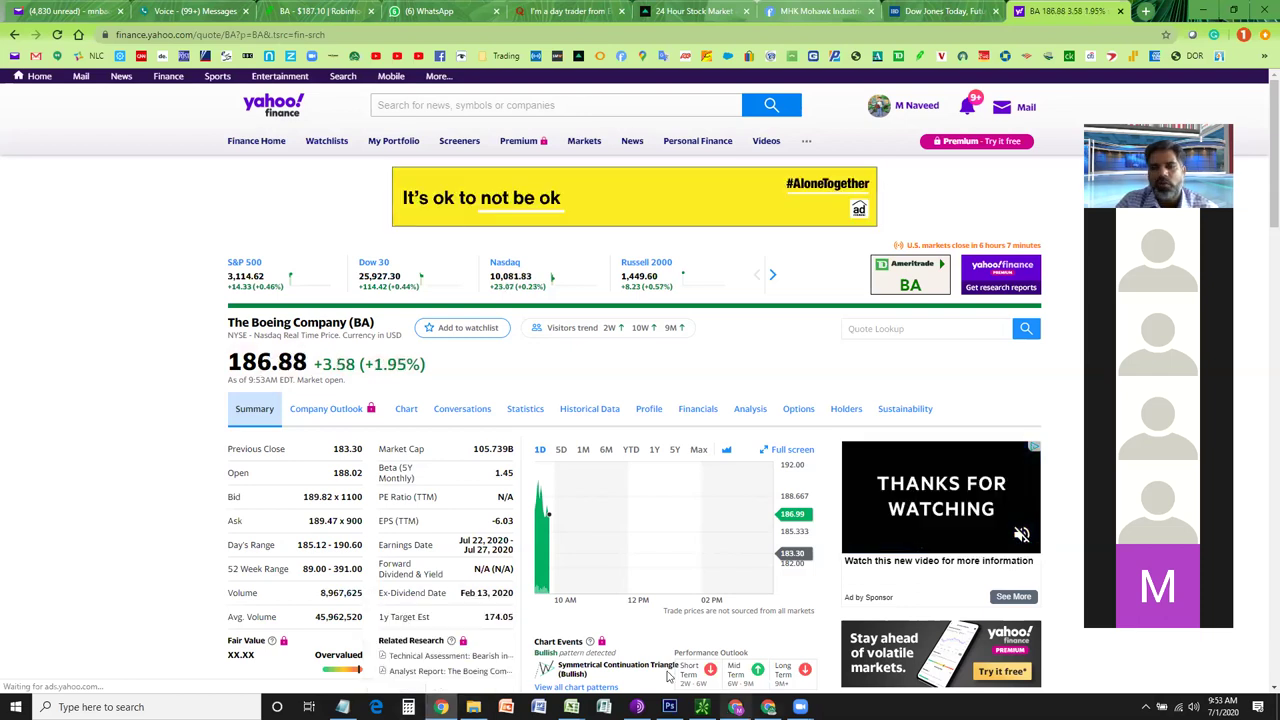
Switch to thinkorswim and review the BA position quantity and the two working BA buy orders in Activity and Positions
key(alt+Tab)
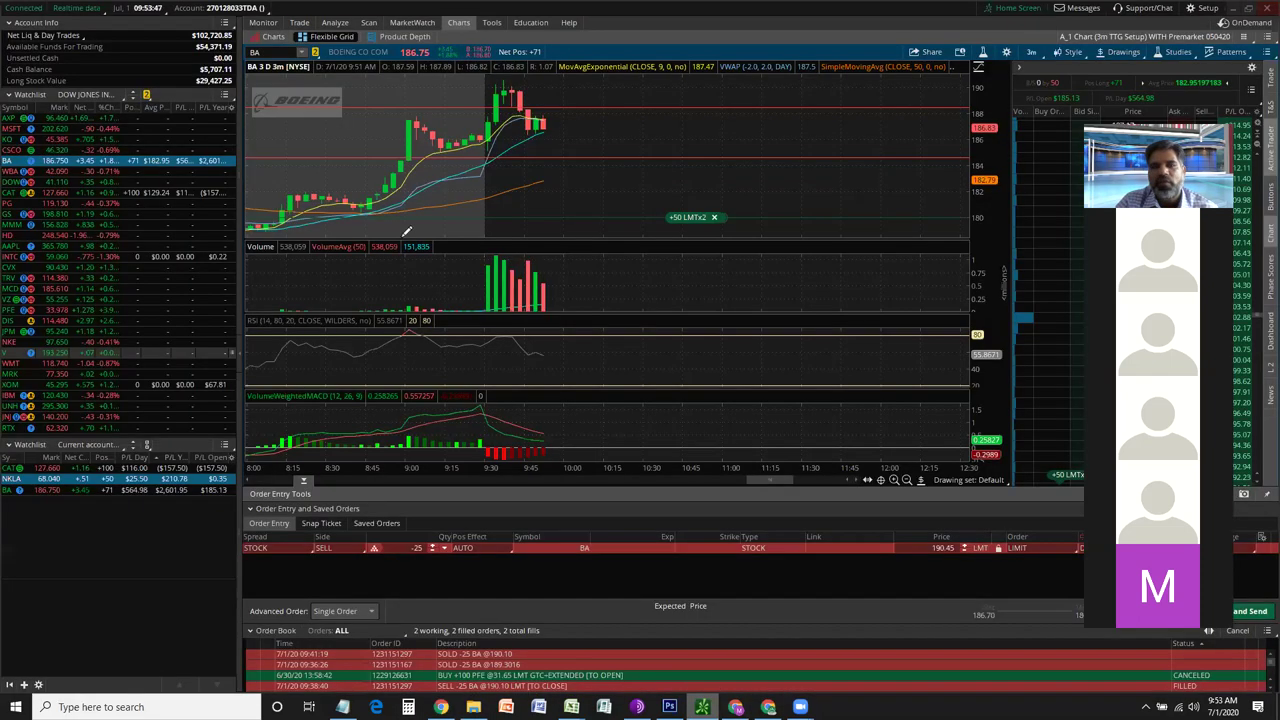
click(265, 23)
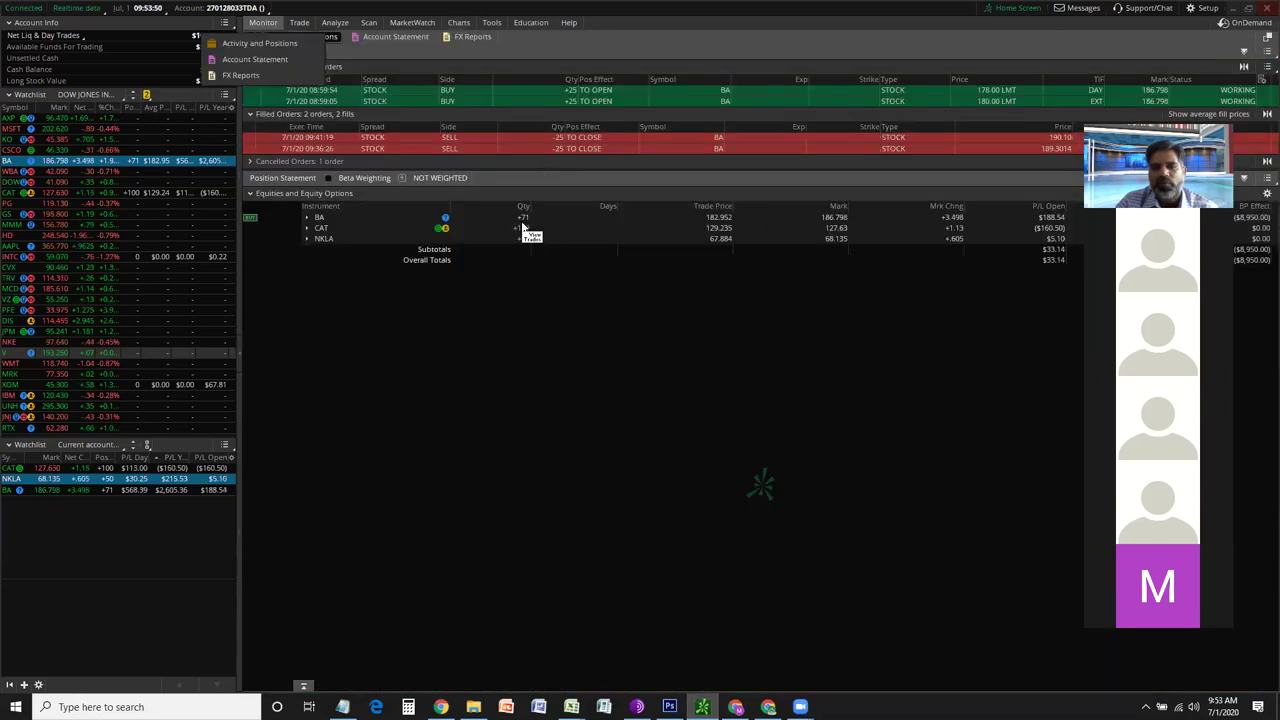
click(522, 219)
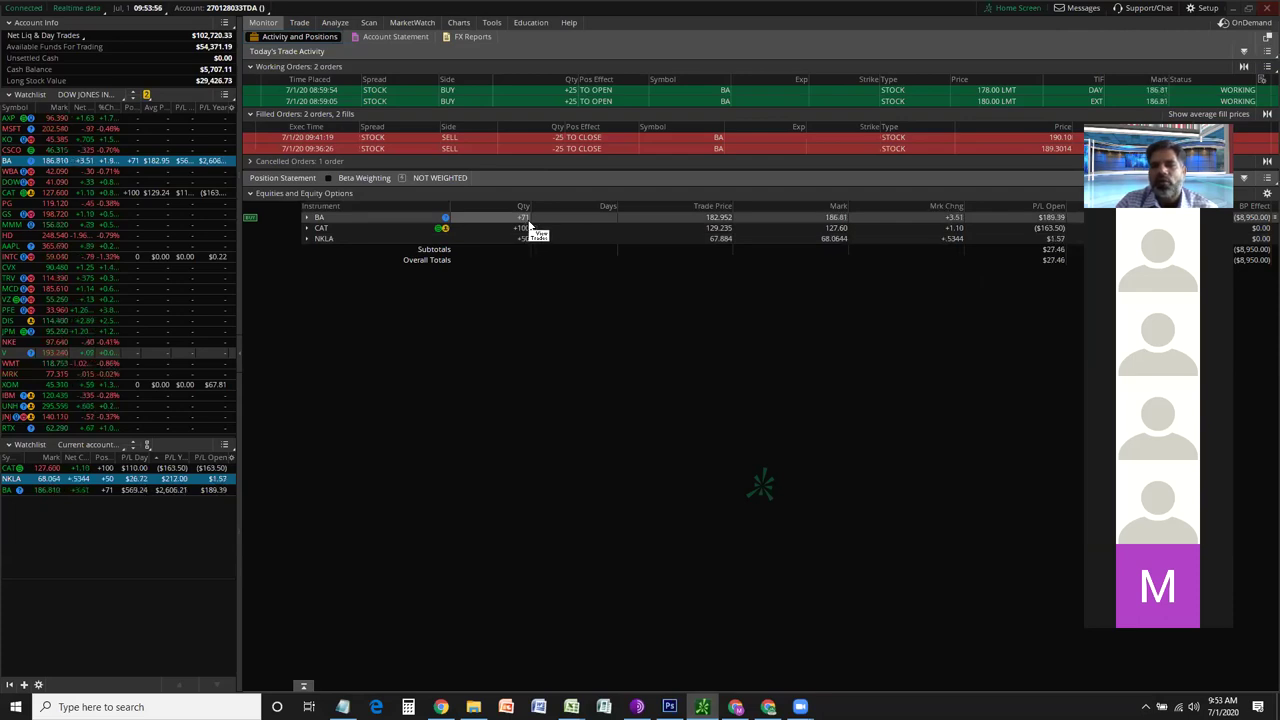
click(568, 103)
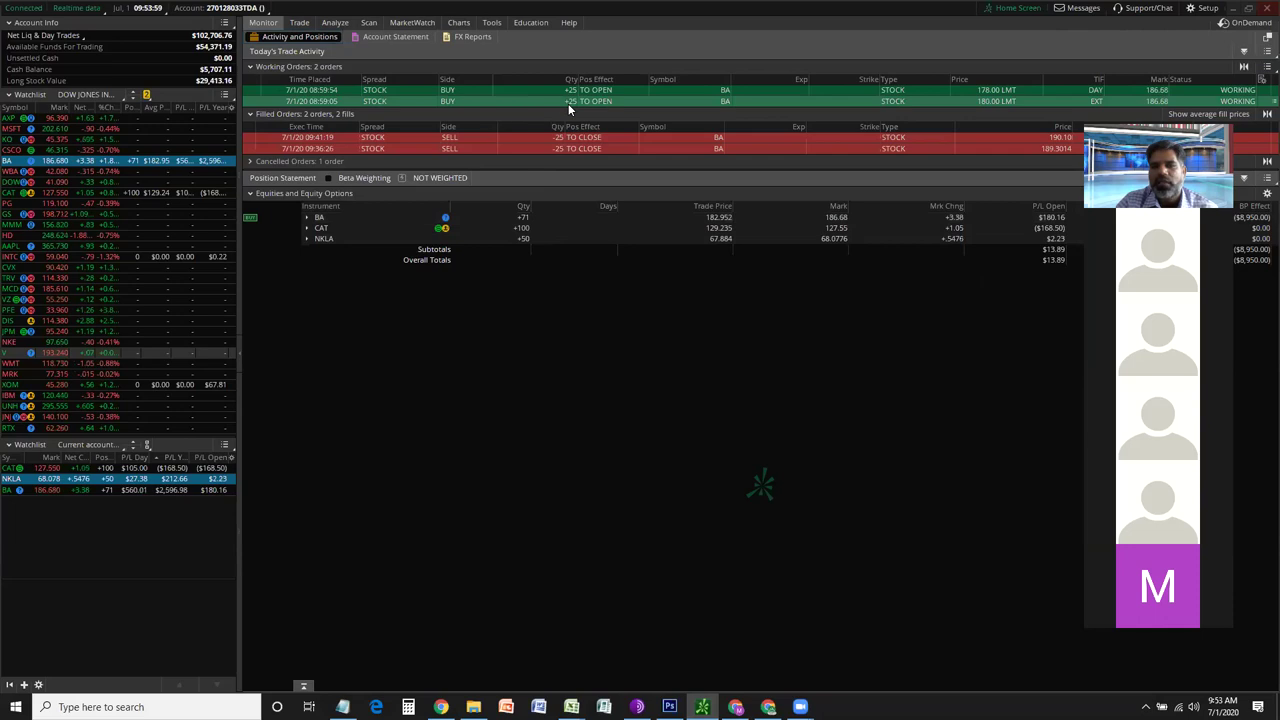
click(569, 90)
click(565, 102)
click(566, 92)
click(566, 98)
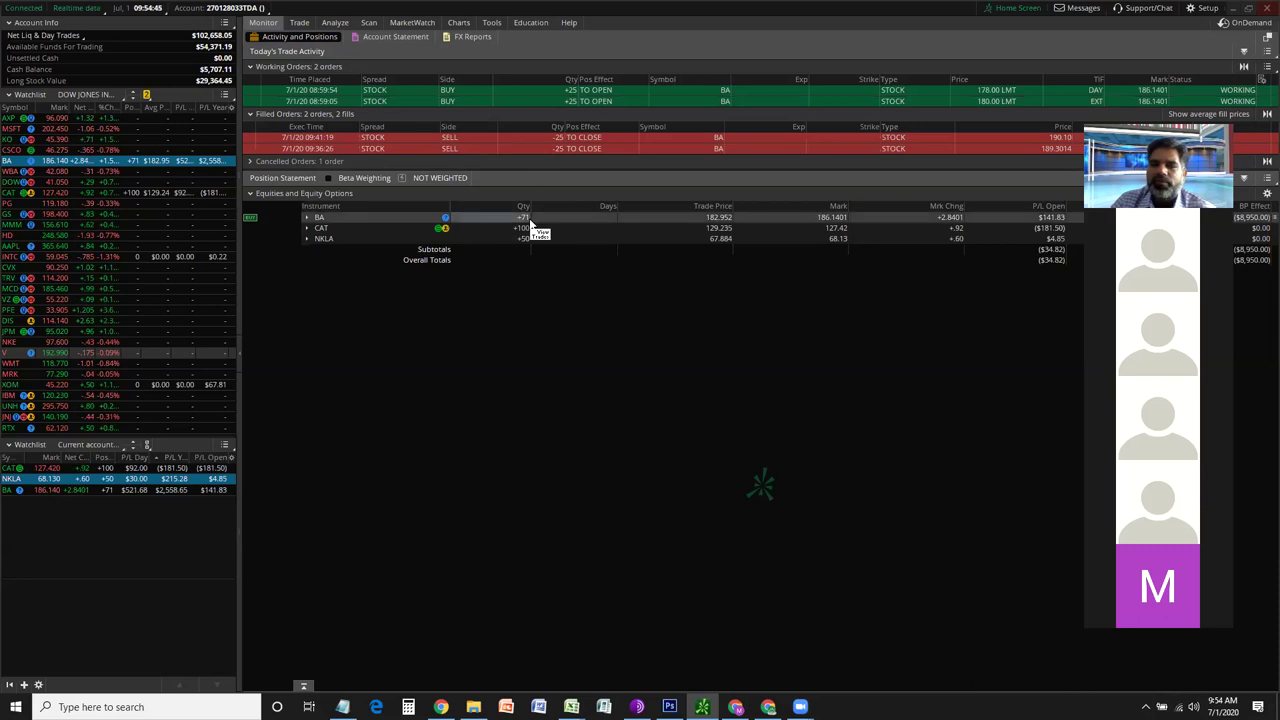
mouse_move(527, 222)
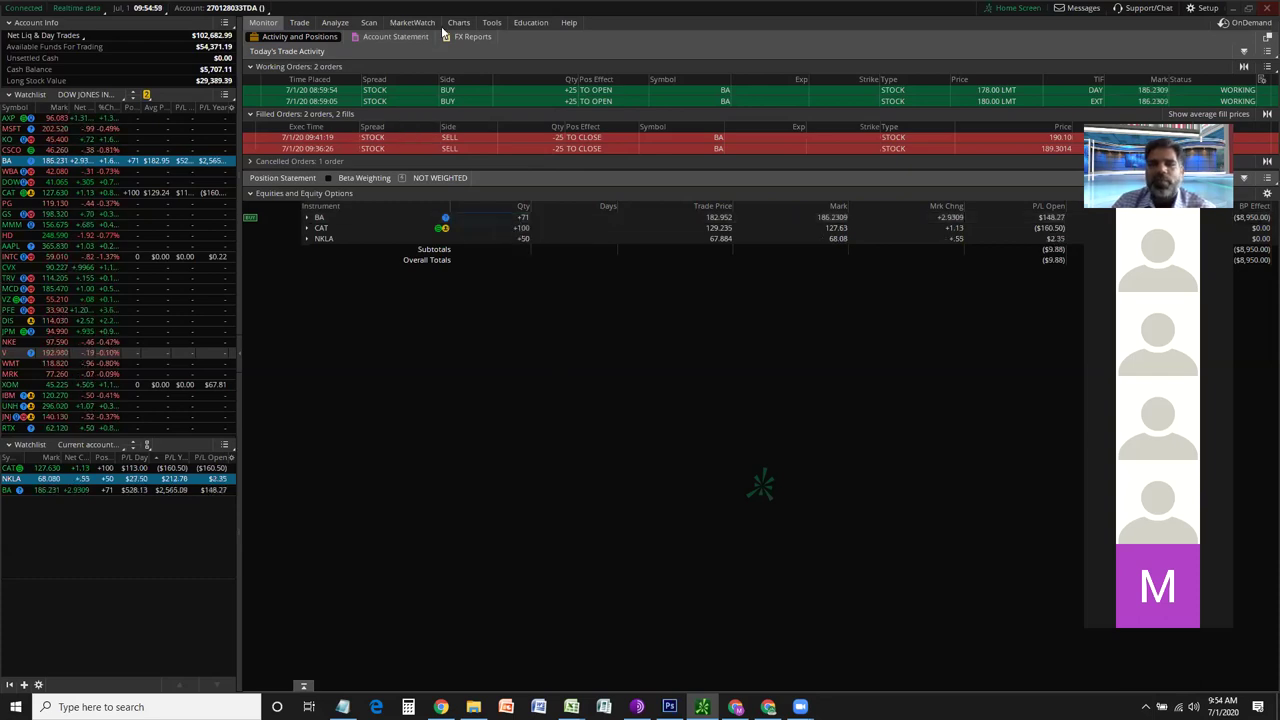
Compare the BA three-minute chart with the BA position quantity, ending on the chart's recent candles
click(457, 23)
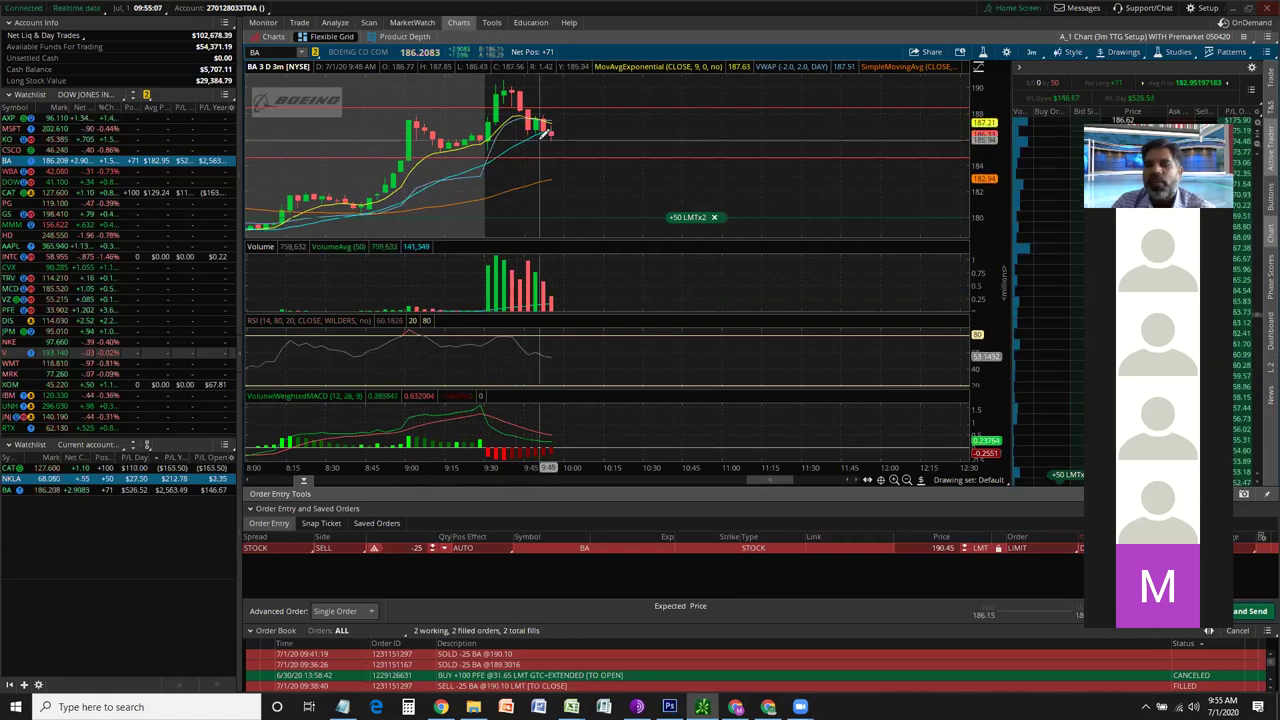
click(263, 22)
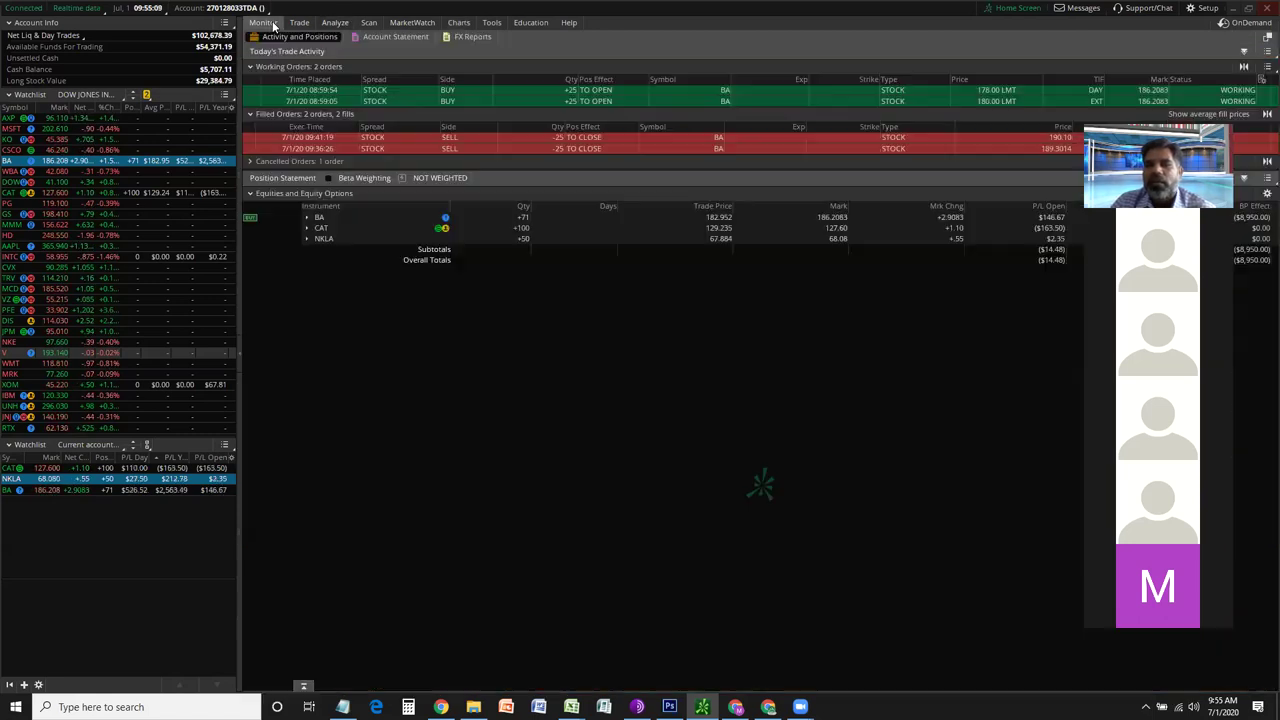
click(523, 218)
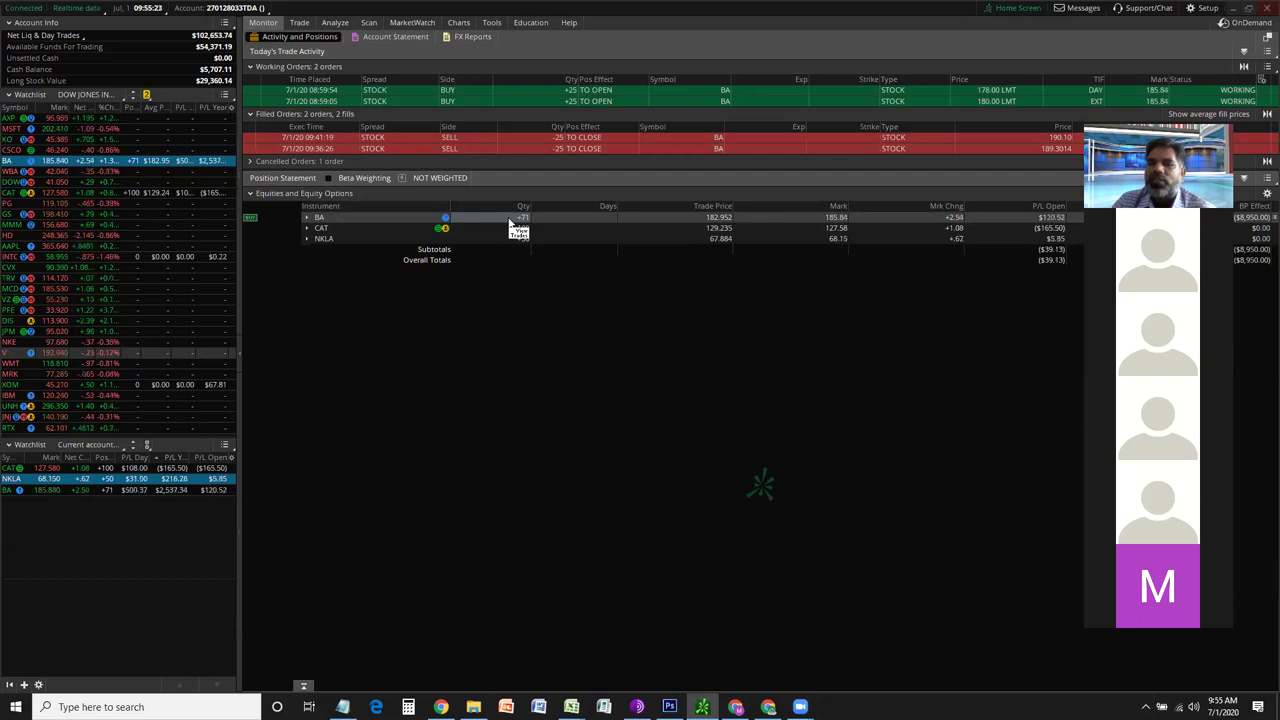
click(459, 24)
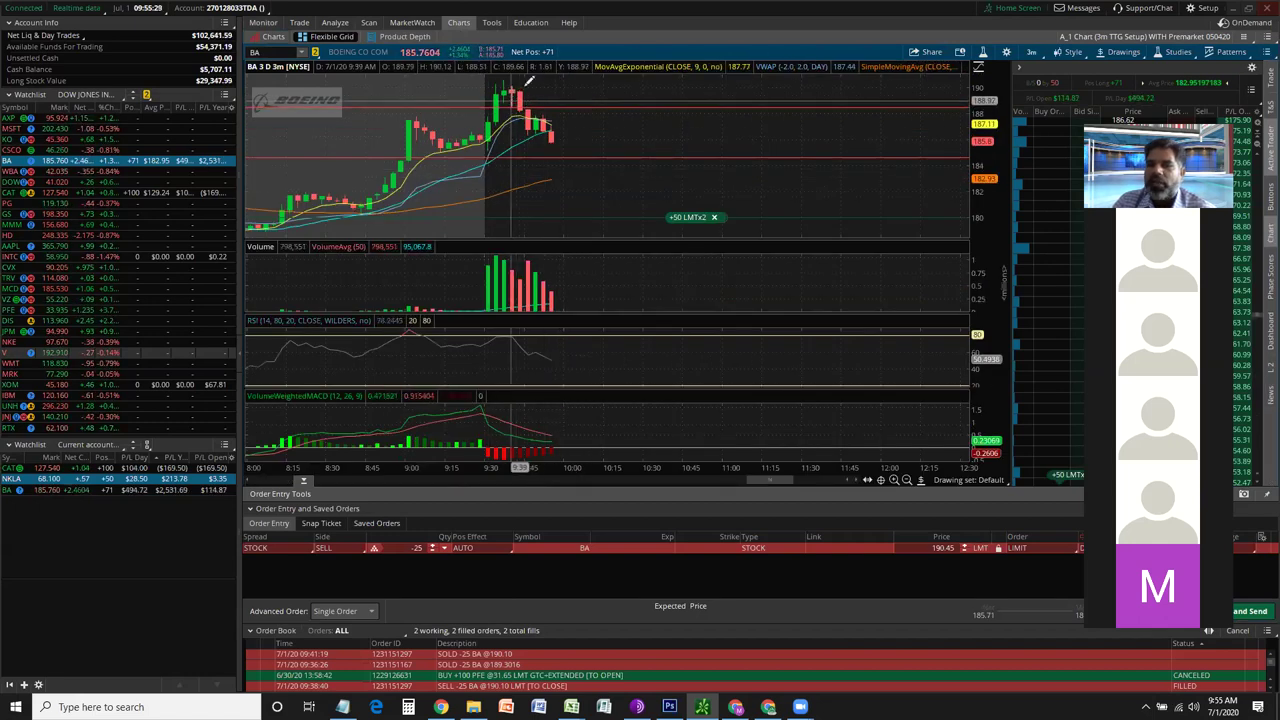
mouse_move(550, 68)
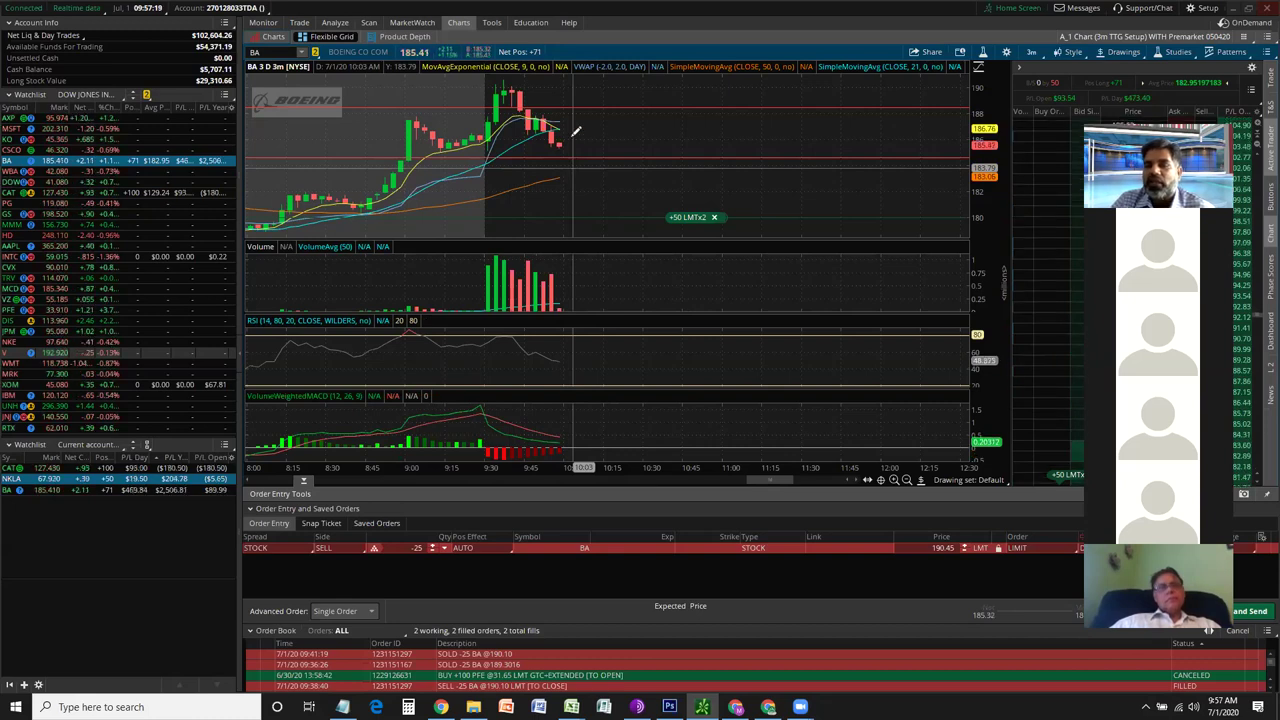
Autozoom the BA chart to its full three-day range and enlarge the price pane
right_click(657, 210)
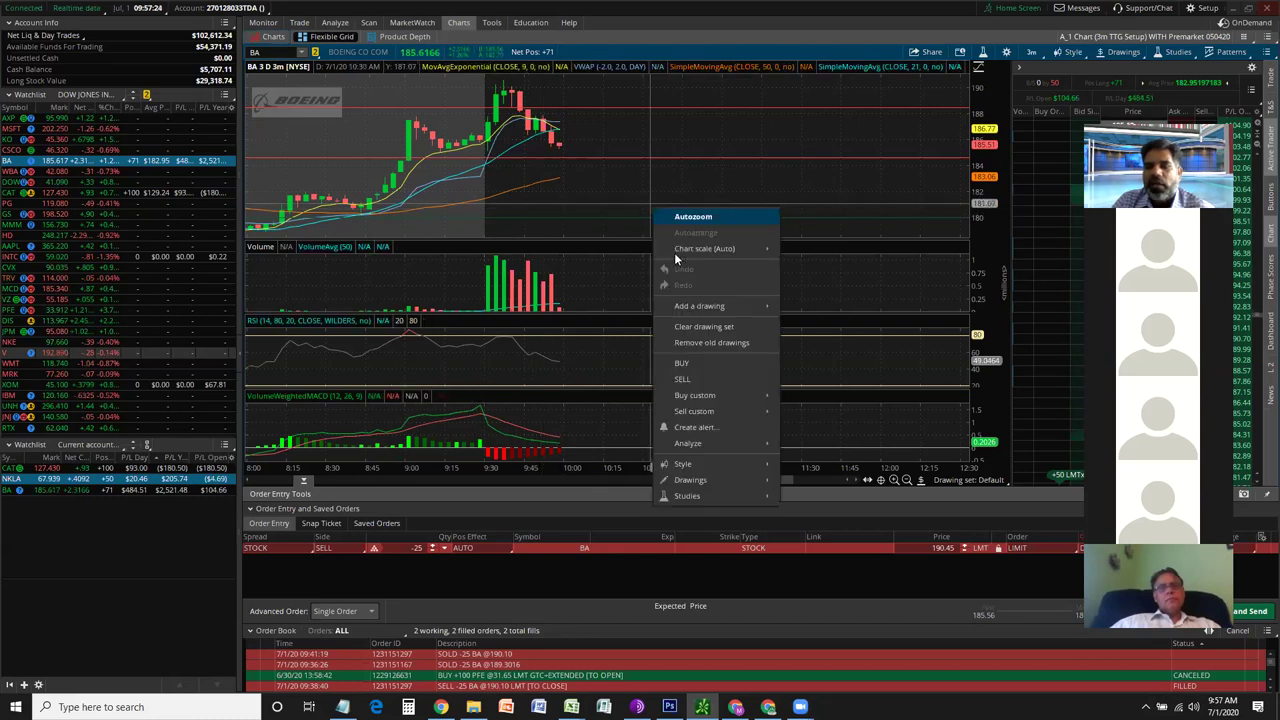
click(688, 217)
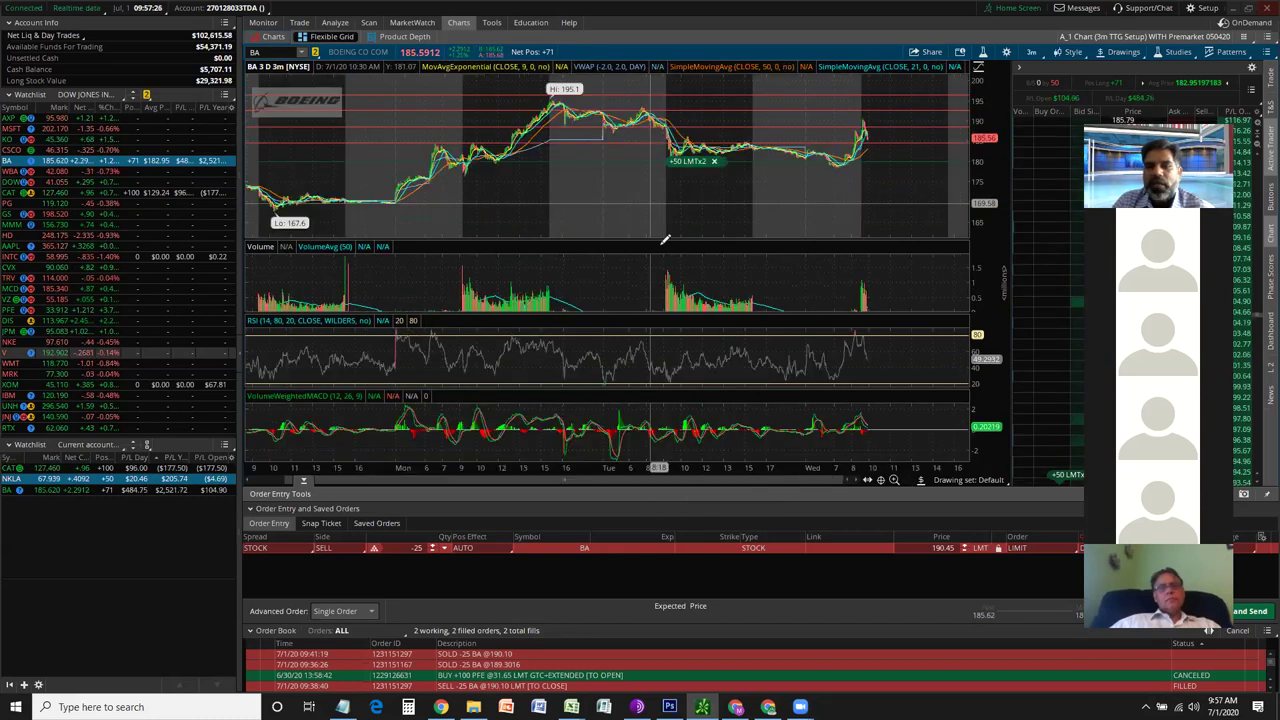
drag(661, 268, 665, 388)
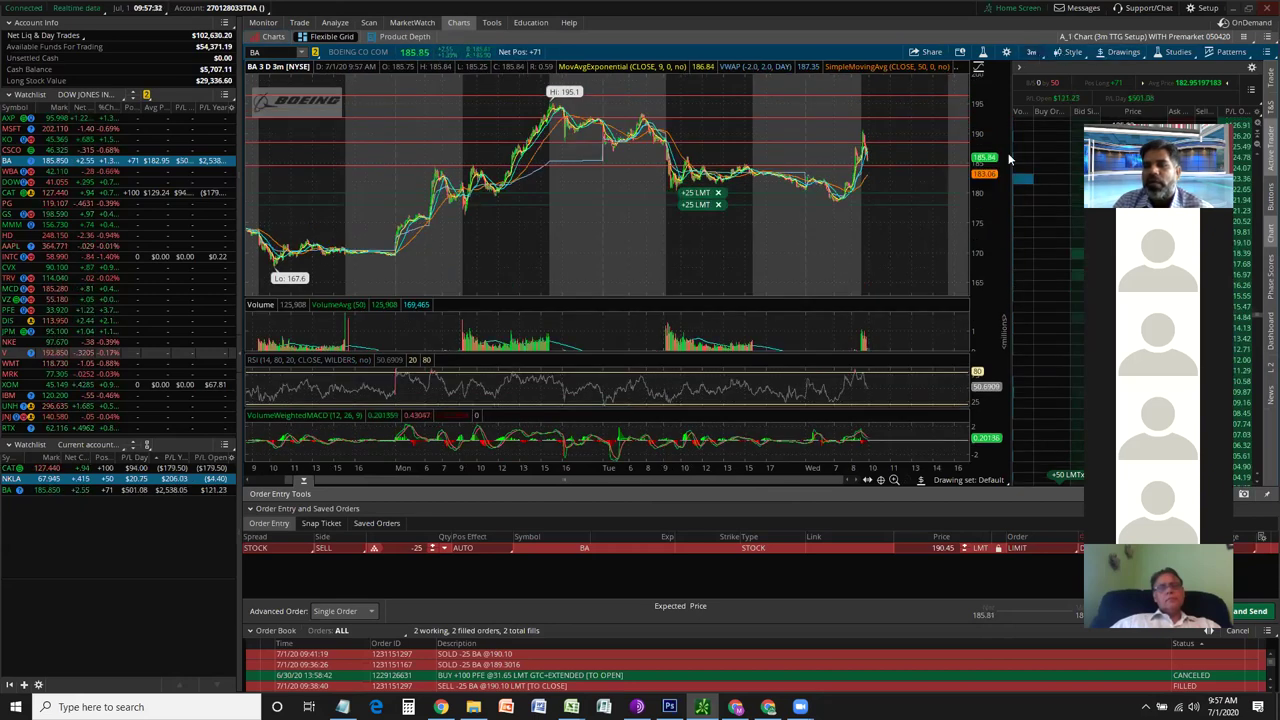
Set the BA chart to the 20 D : 1h time frame and examine the mid-June and most recent price action
click(1031, 51)
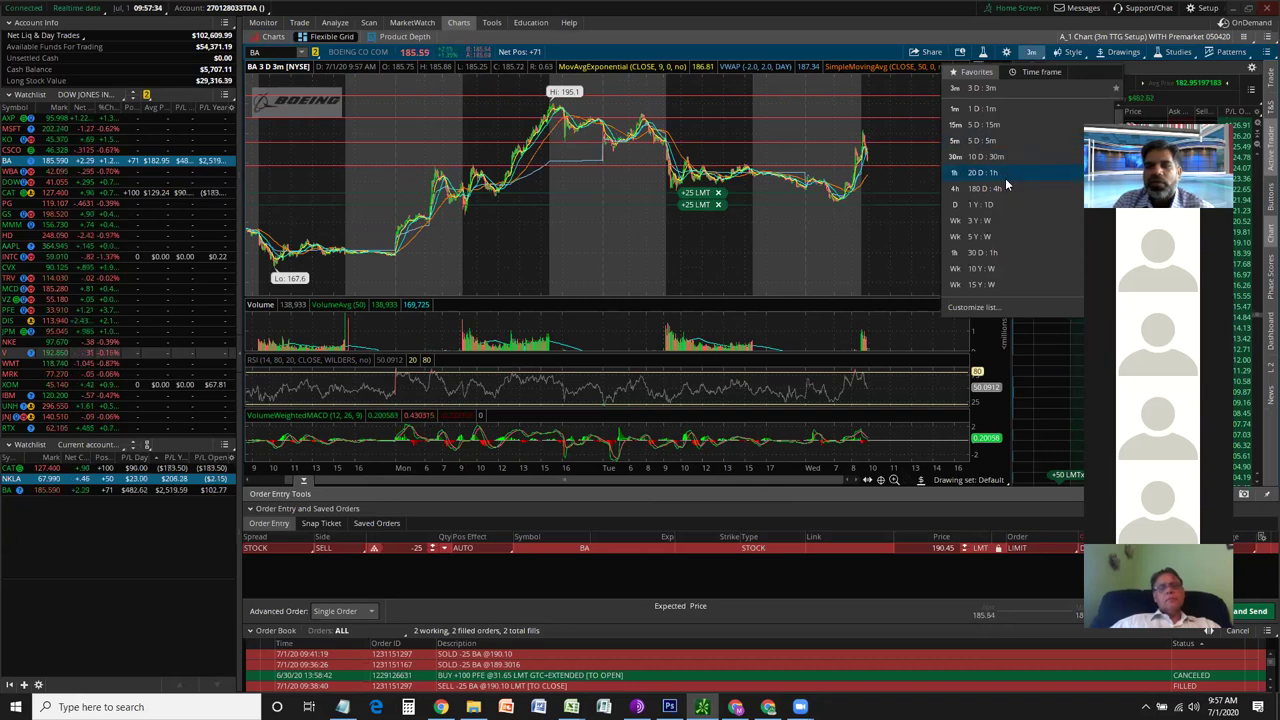
click(1005, 176)
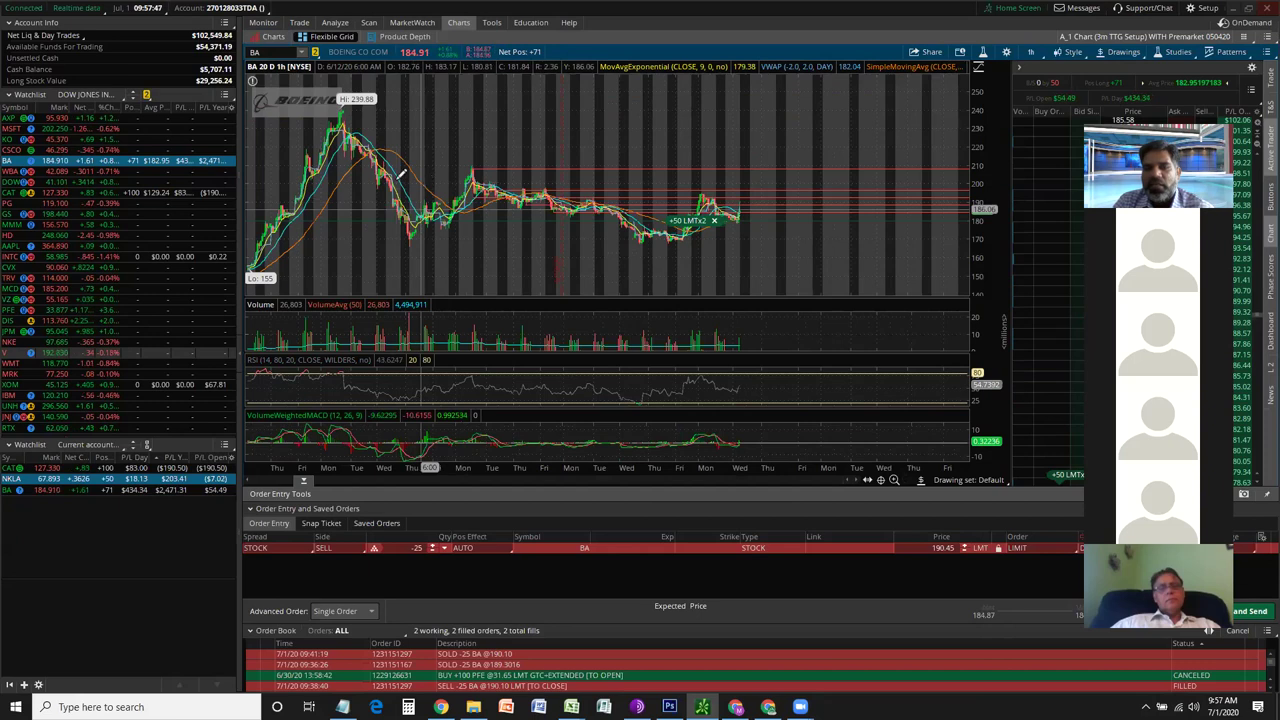
drag(410, 177, 513, 227)
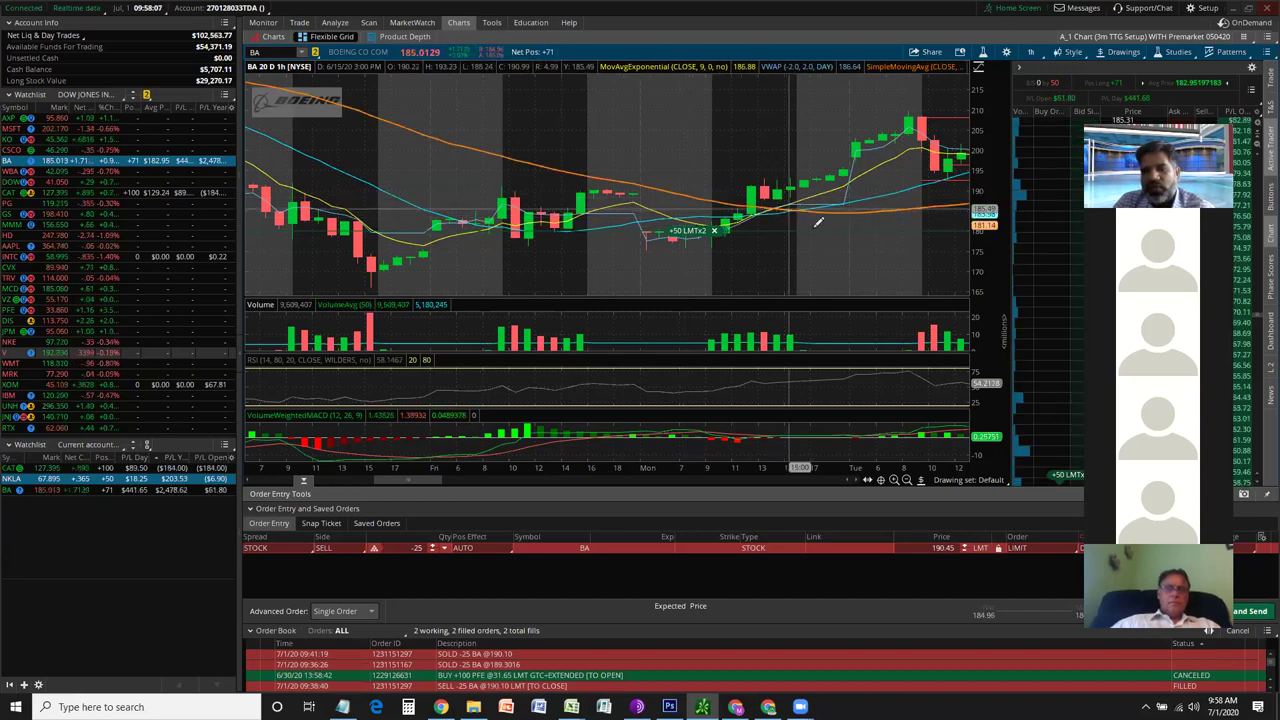
right_click(824, 238)
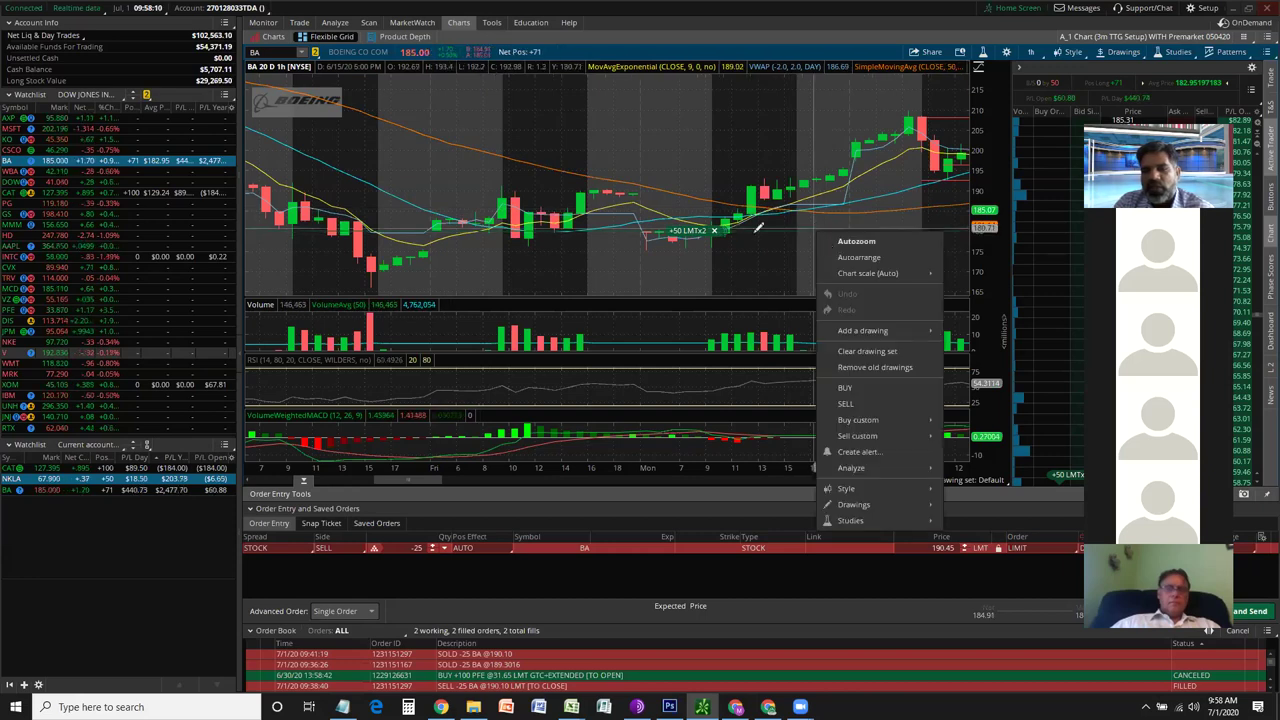
click(850, 420)
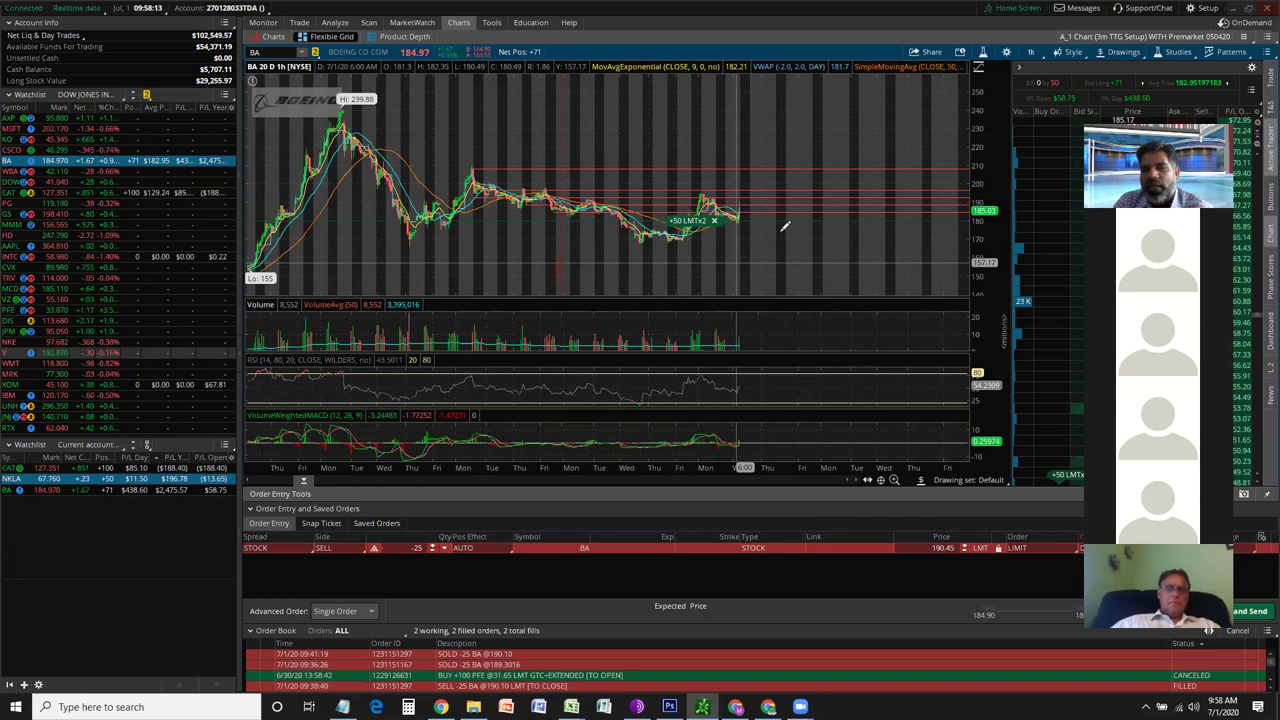
drag(785, 227, 786, 226)
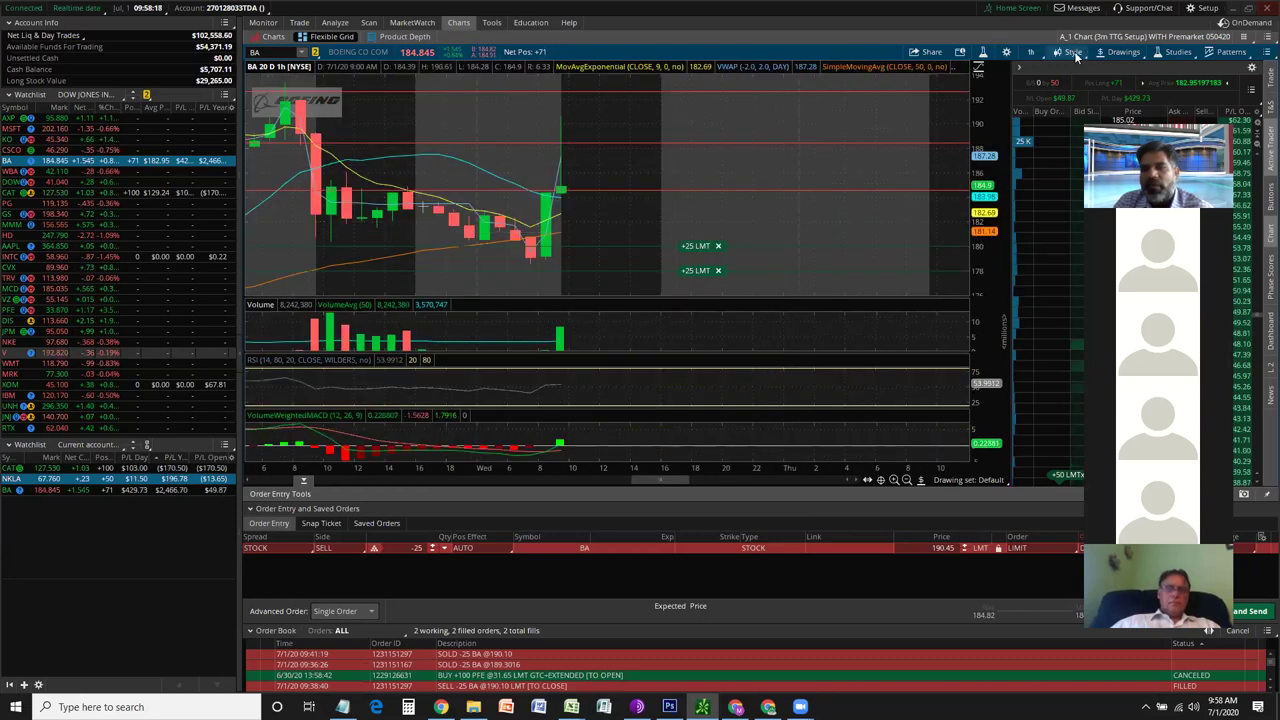
Return the BA chart to the 3 D : 3m time frame and focus on the current session's candles
click(1010, 120)
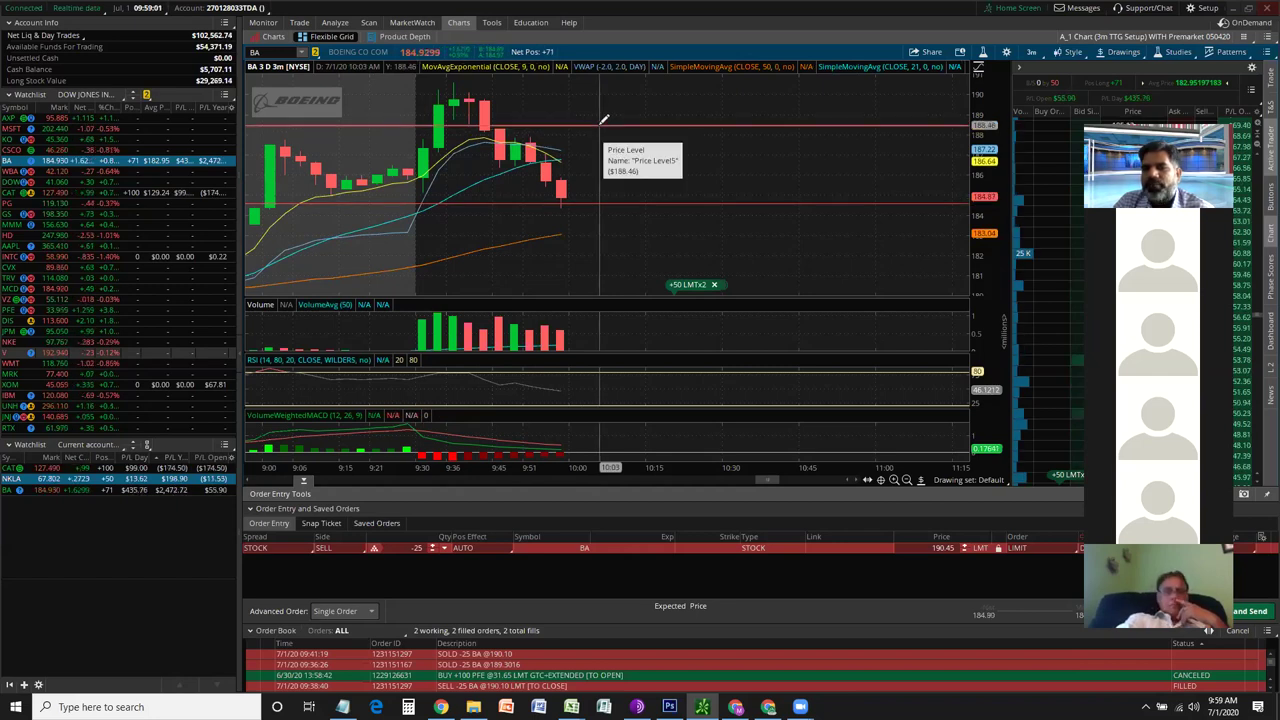
click(599, 200)
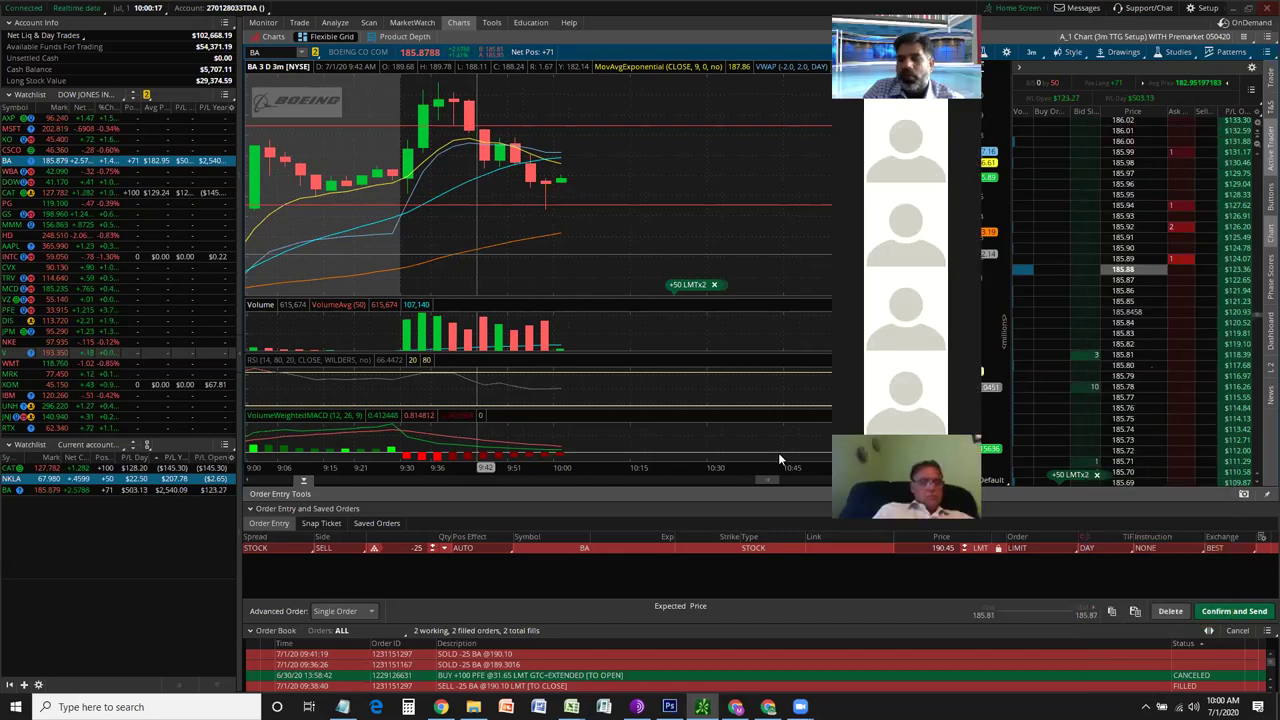
Confirm and send the day limit order to sell 25 BA shares at 190.45
click(1237, 612)
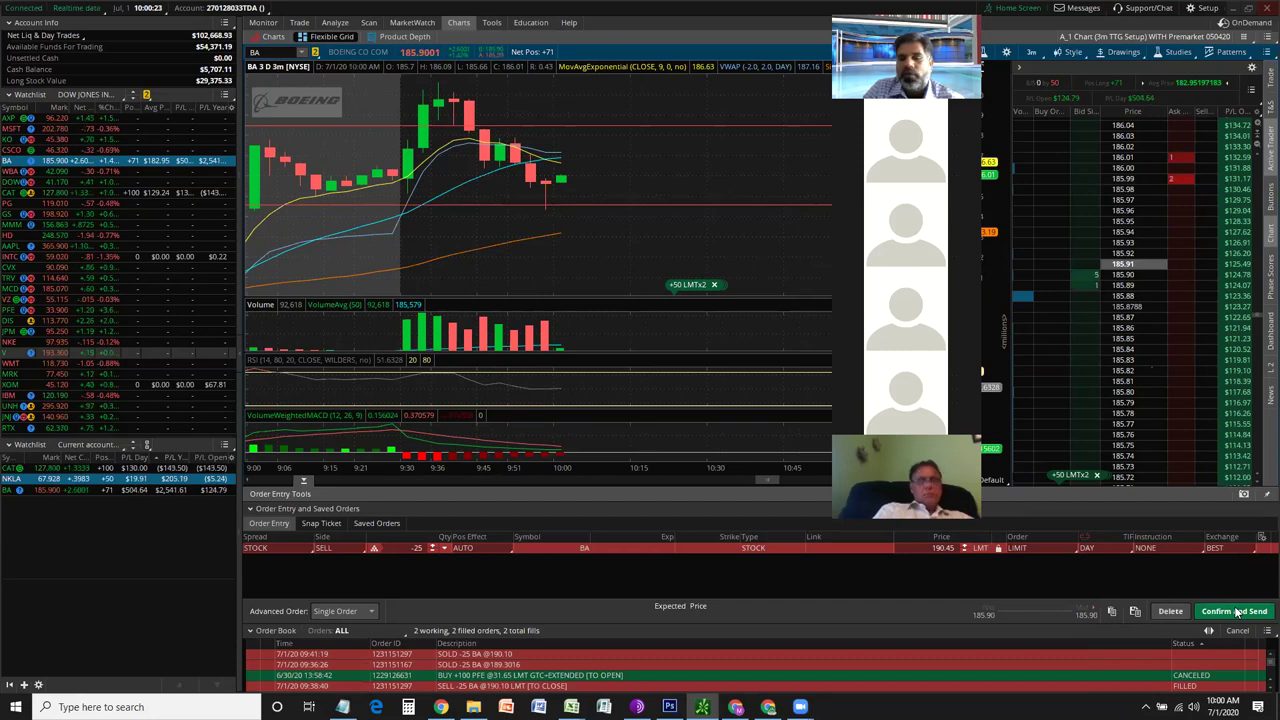
drag(1156, 463, 720, 377)
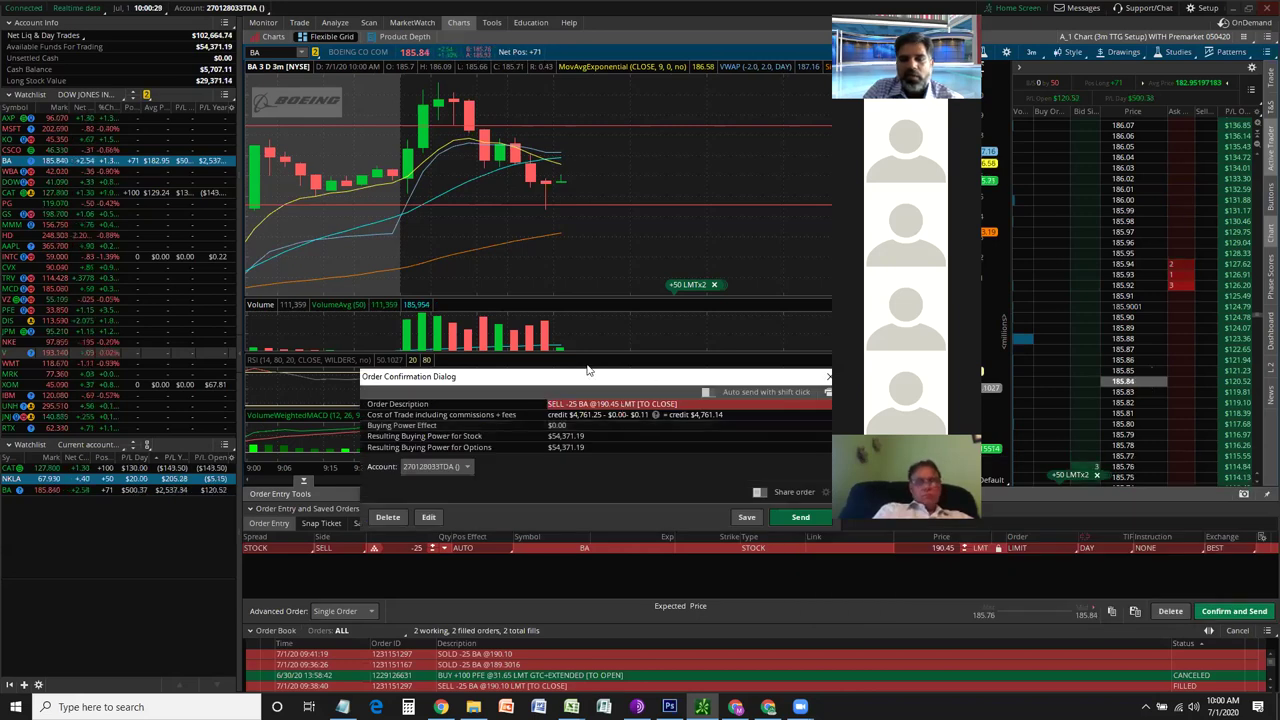
drag(588, 372, 523, 356)
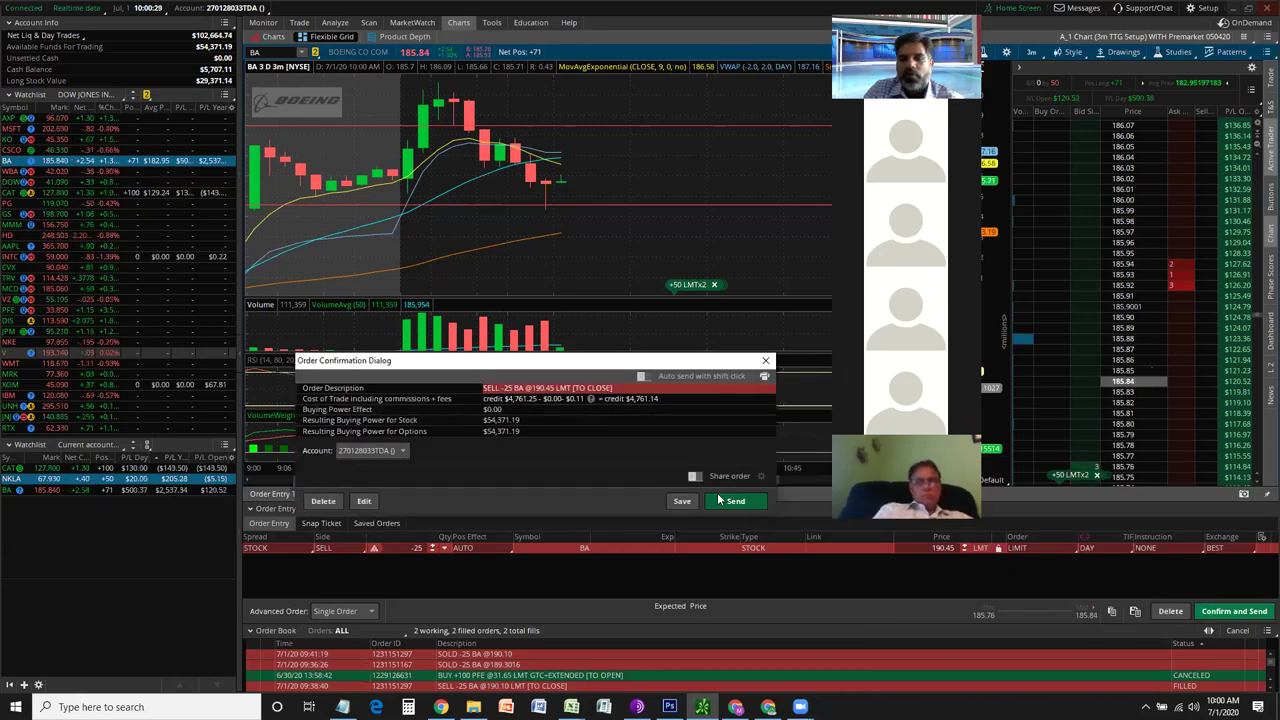
click(718, 503)
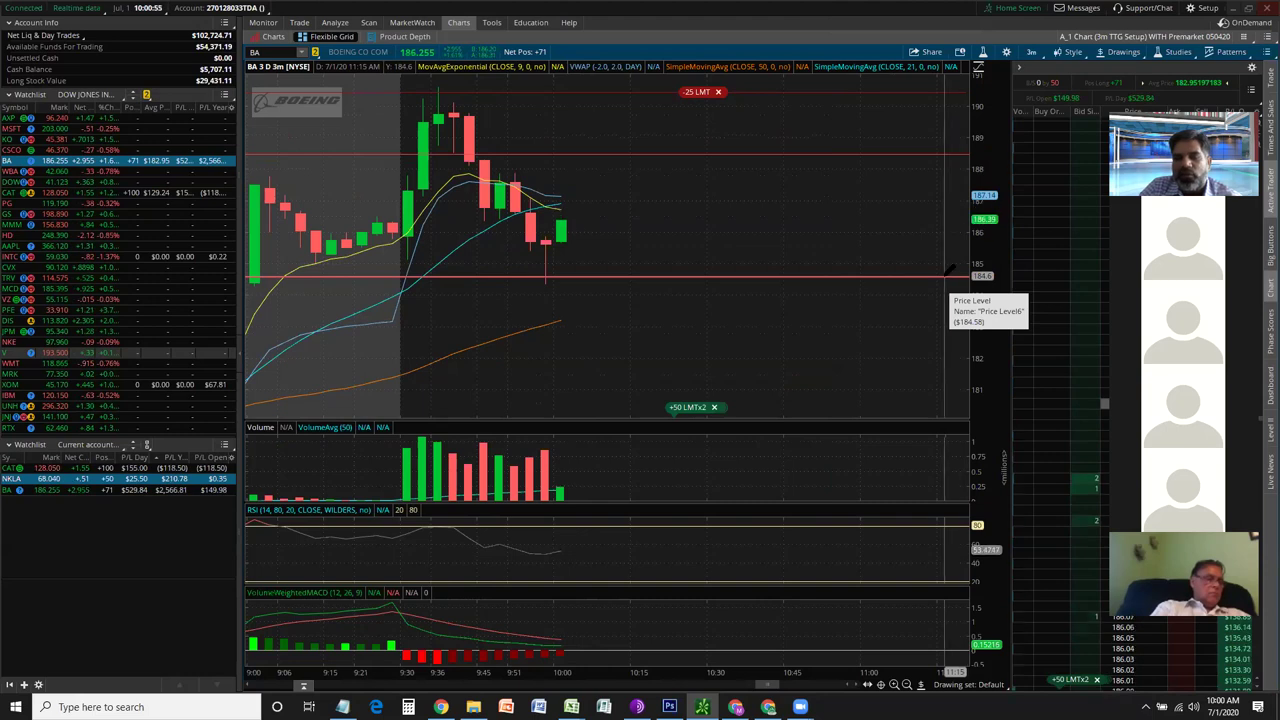
Check the length setting of the orange 50-period simple moving average and close its settings without changes
right_click(548, 325)
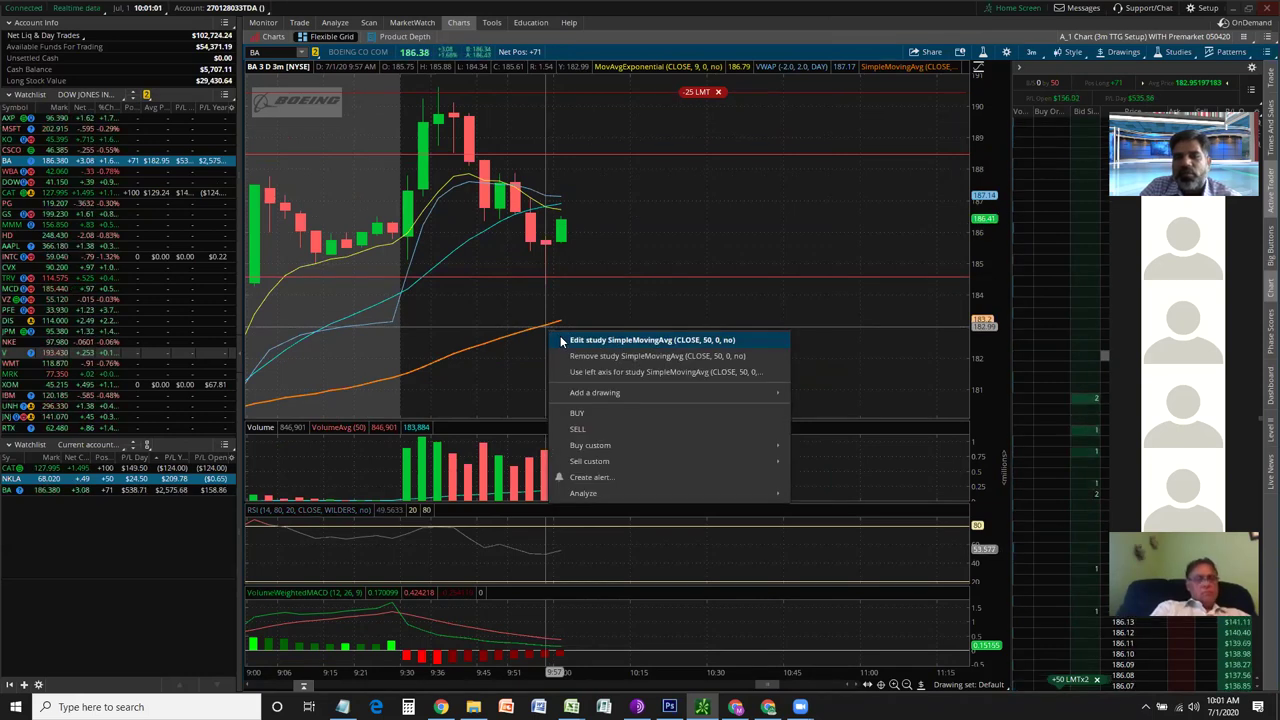
click(560, 339)
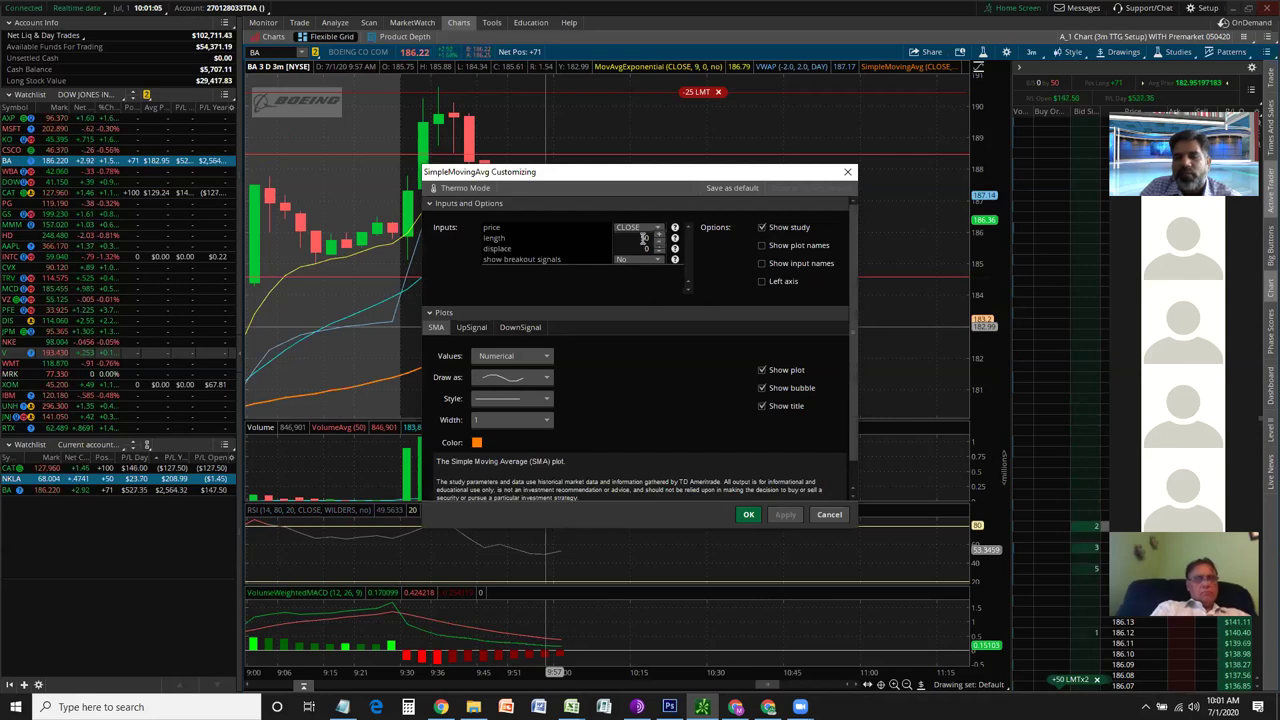
click(643, 237)
text(50)
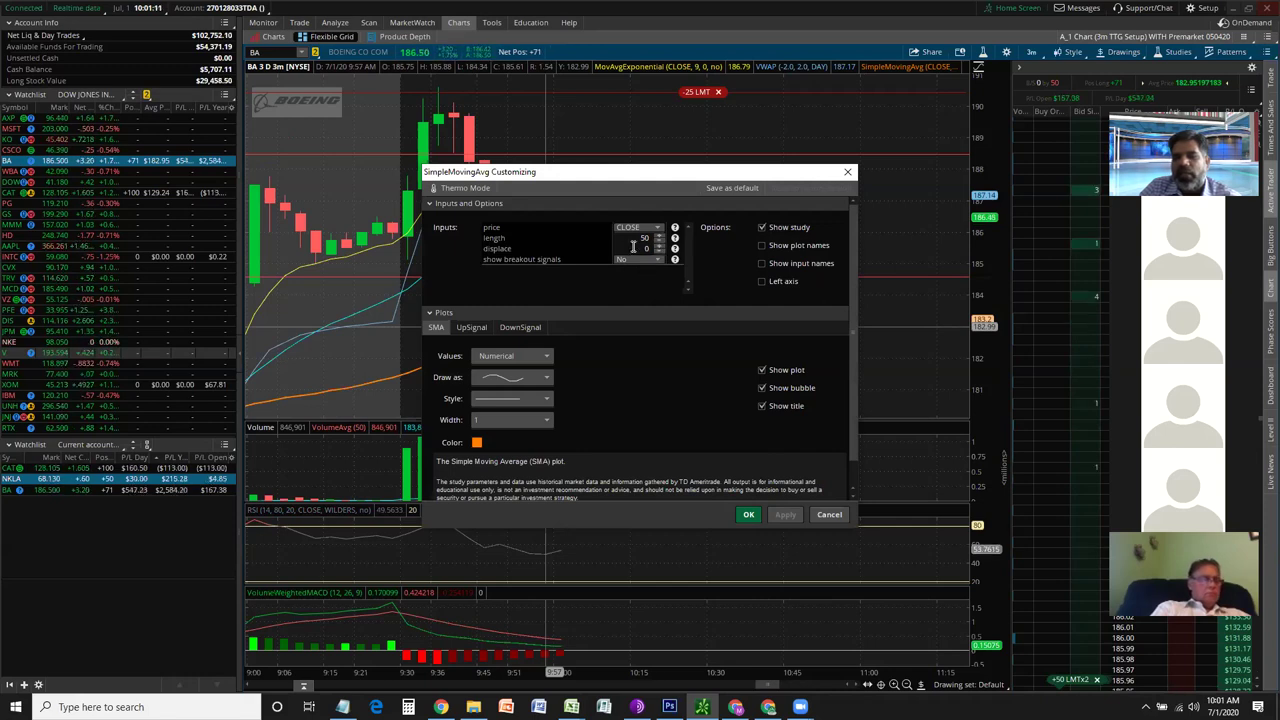
click(847, 171)
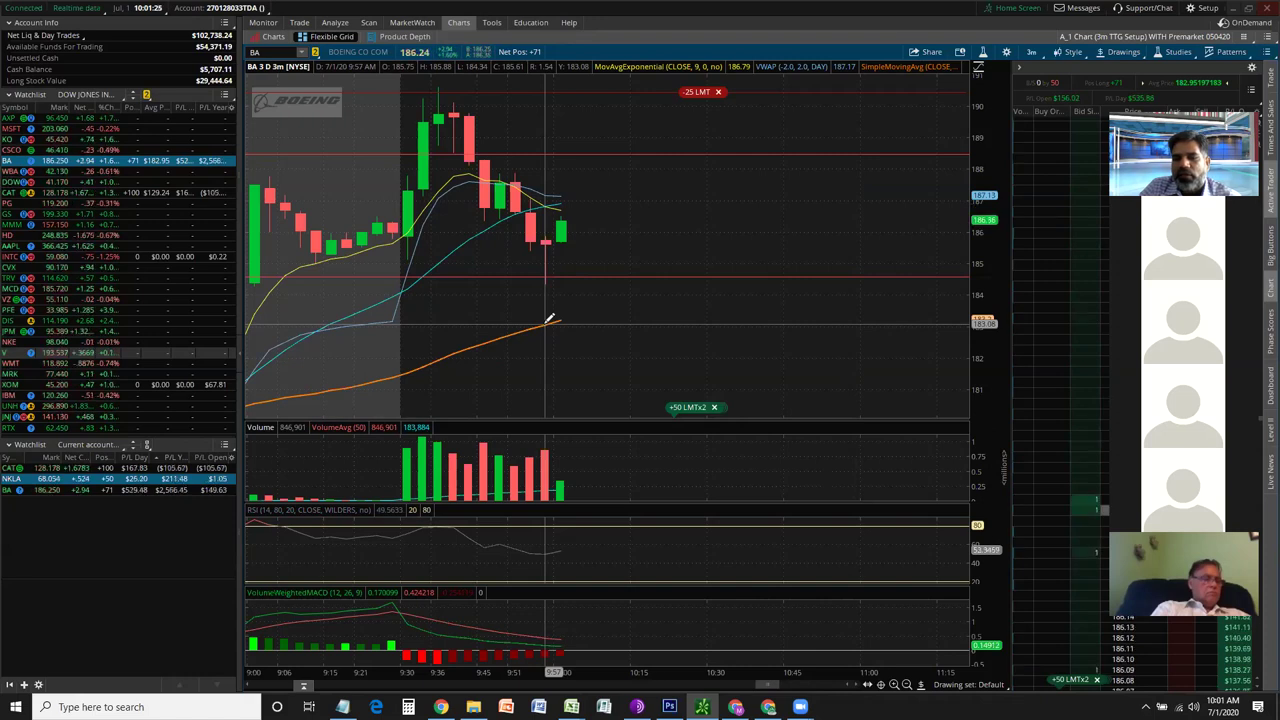
Start a limit buy order for BA at 183.17 from the chart, near the 50-period moving average
right_click(622, 328)
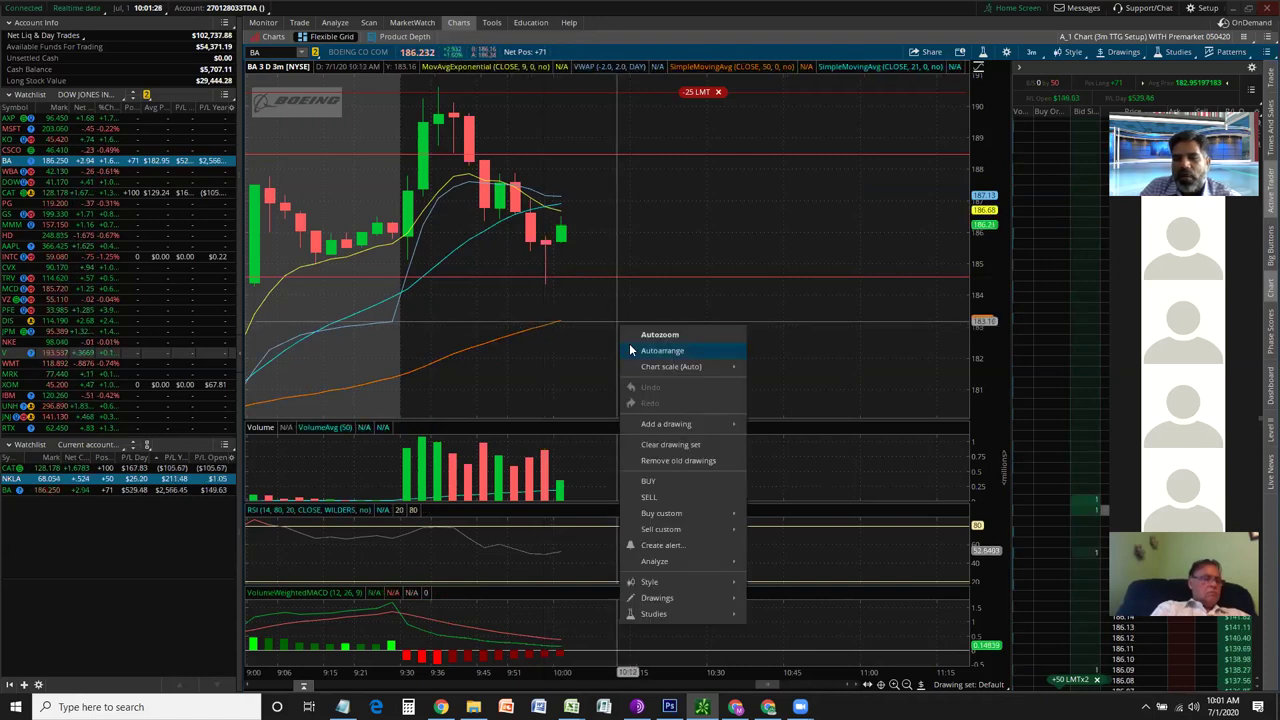
click(650, 484)
drag(928, 540, 640, 423)
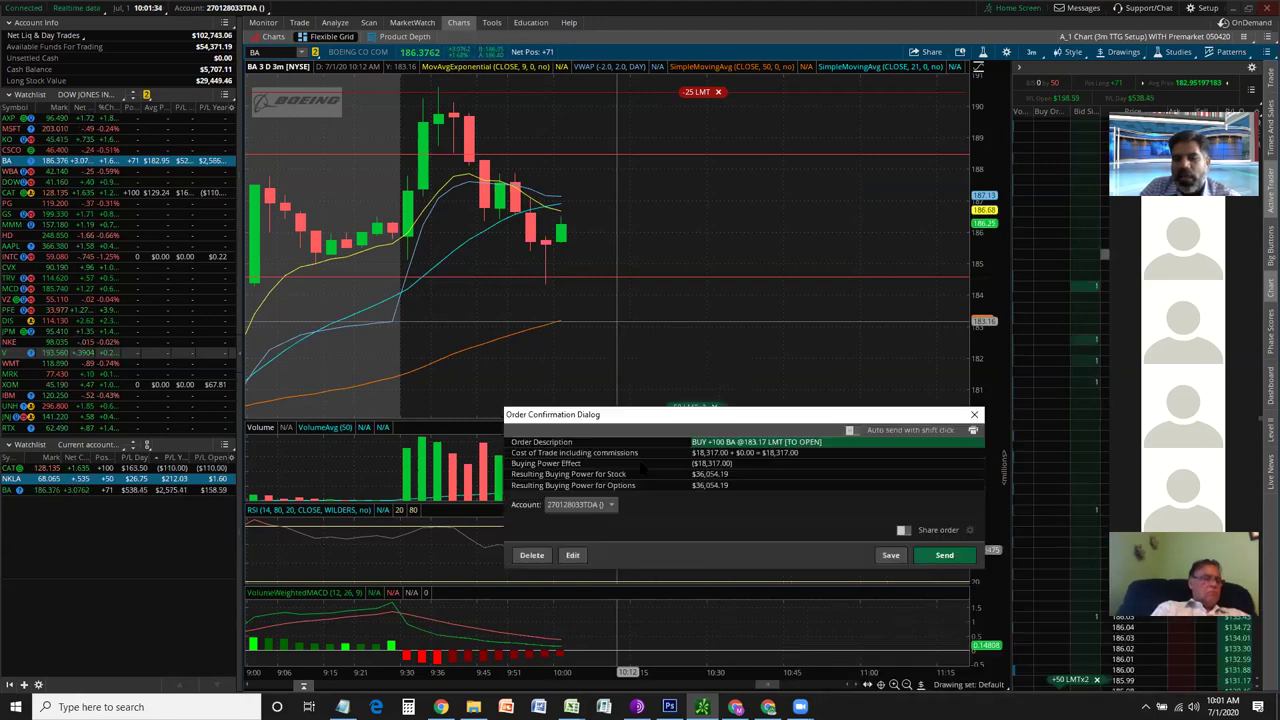
Set the buy order's quantity to 25 BA shares and send it as a day limit order at 183.17
click(574, 555)
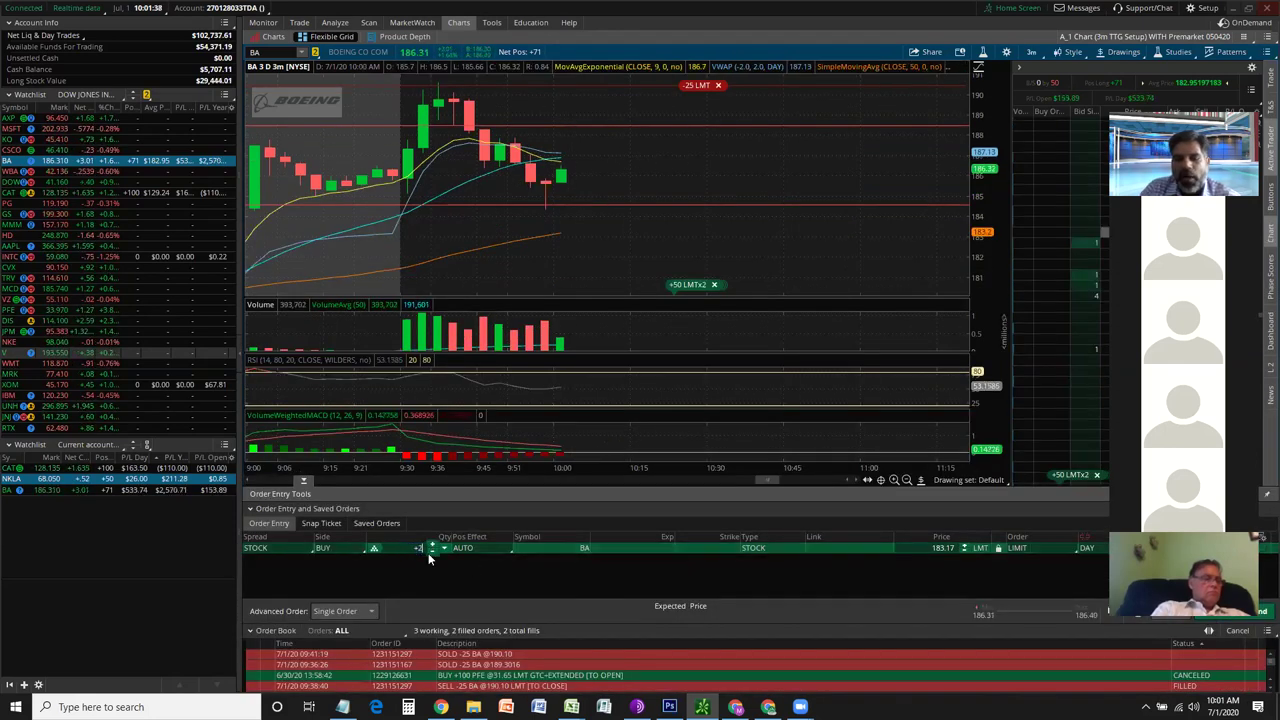
text(25)
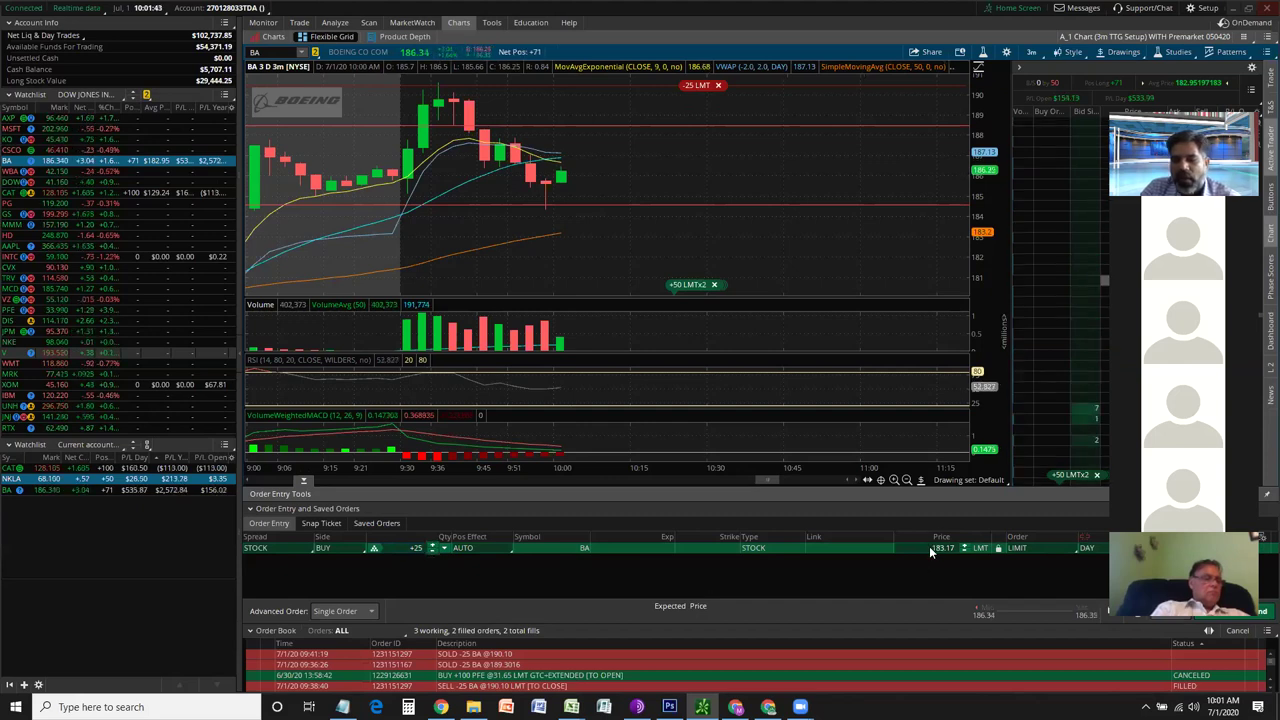
text(1)
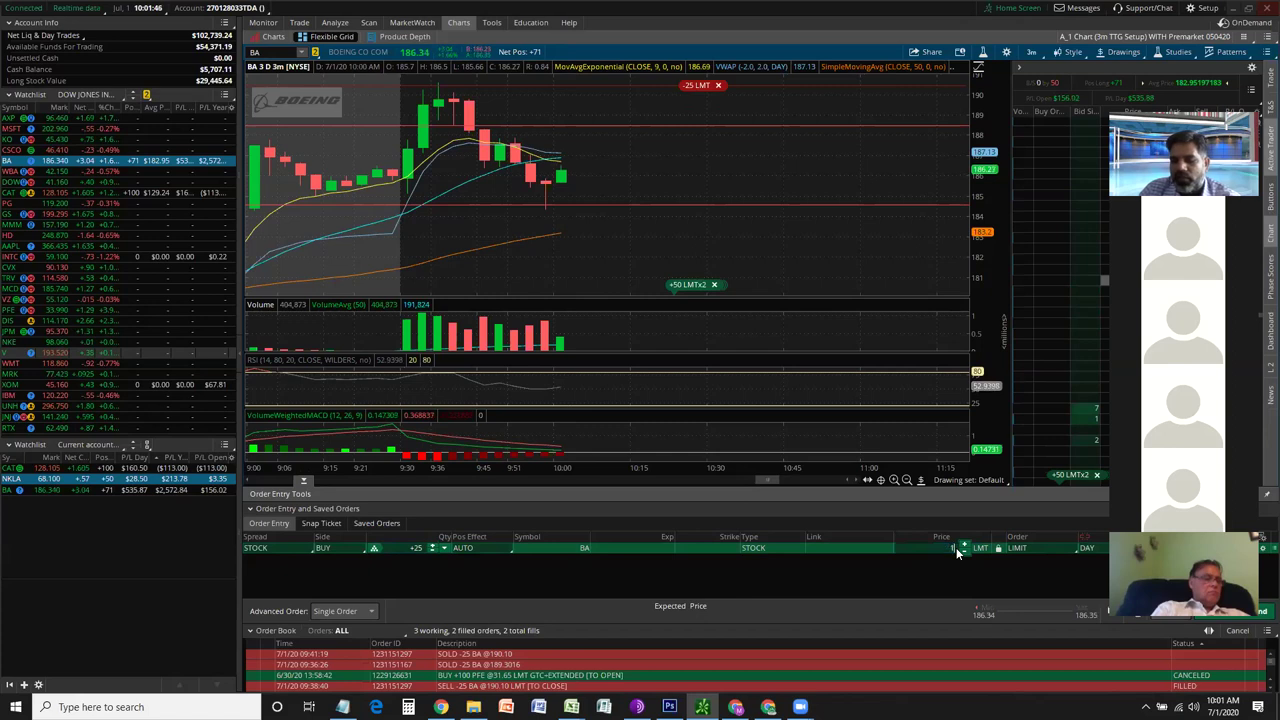
text(83.07)
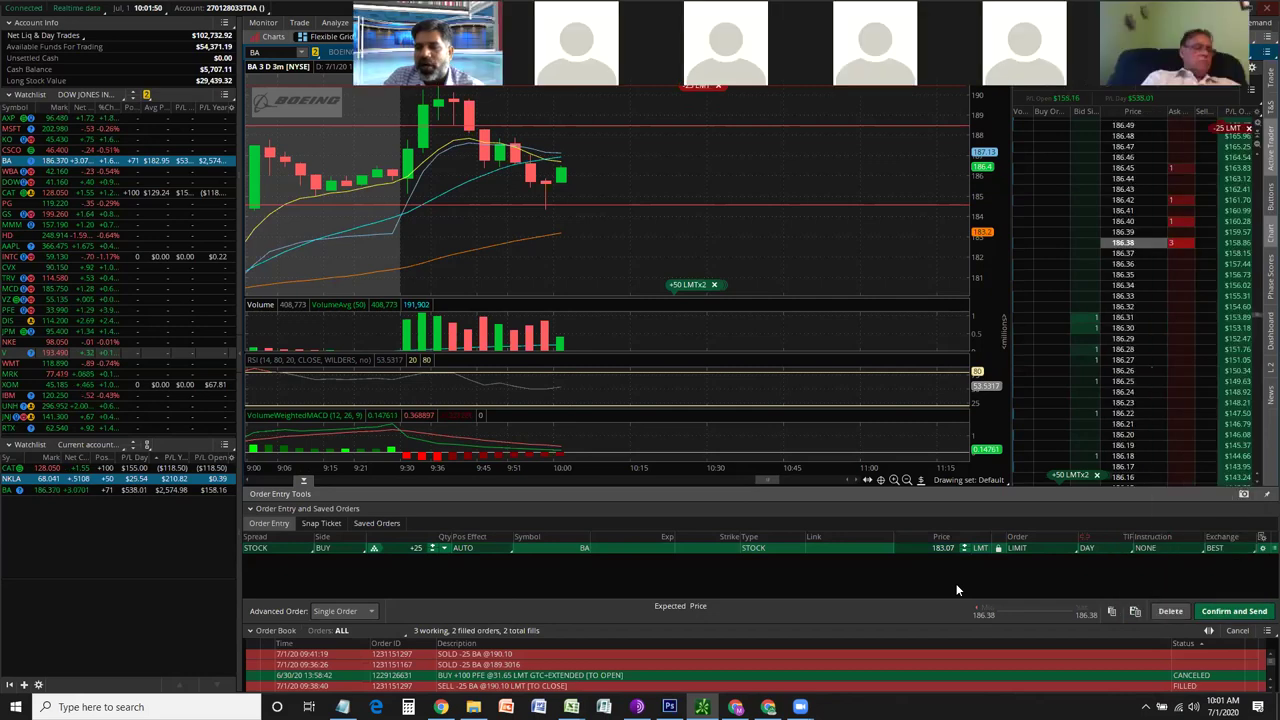
click(1221, 611)
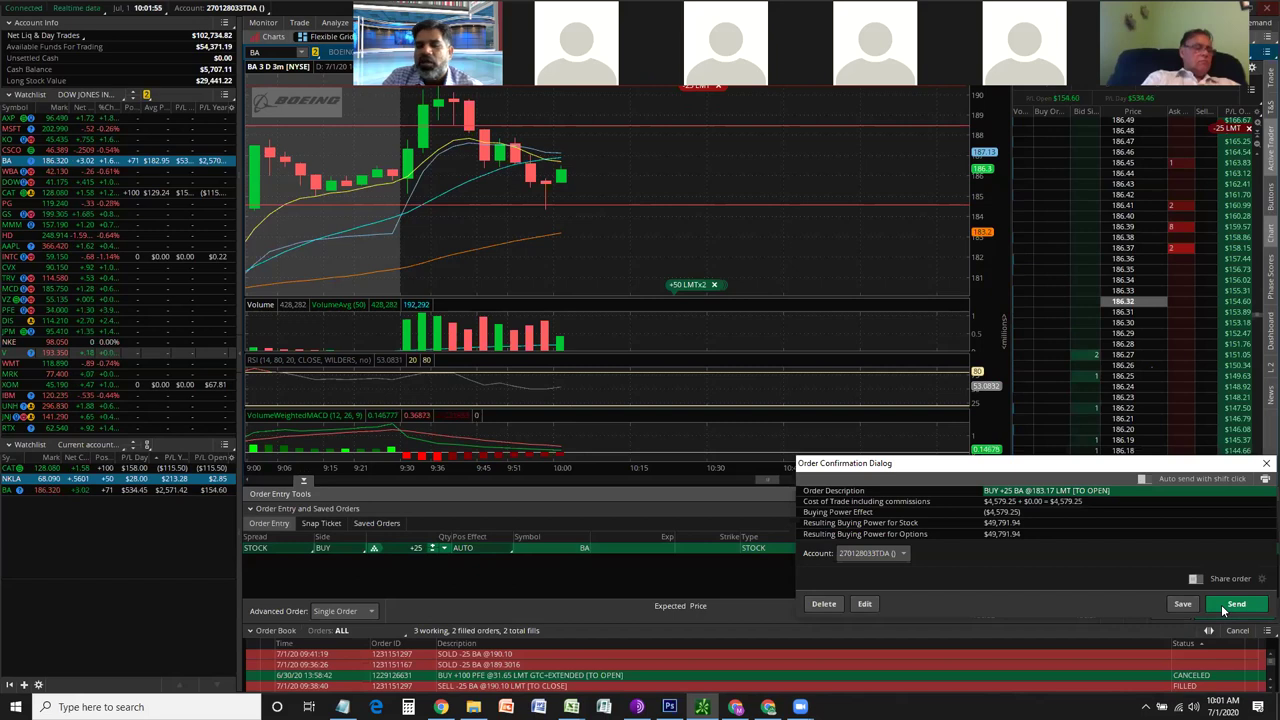
click(1221, 605)
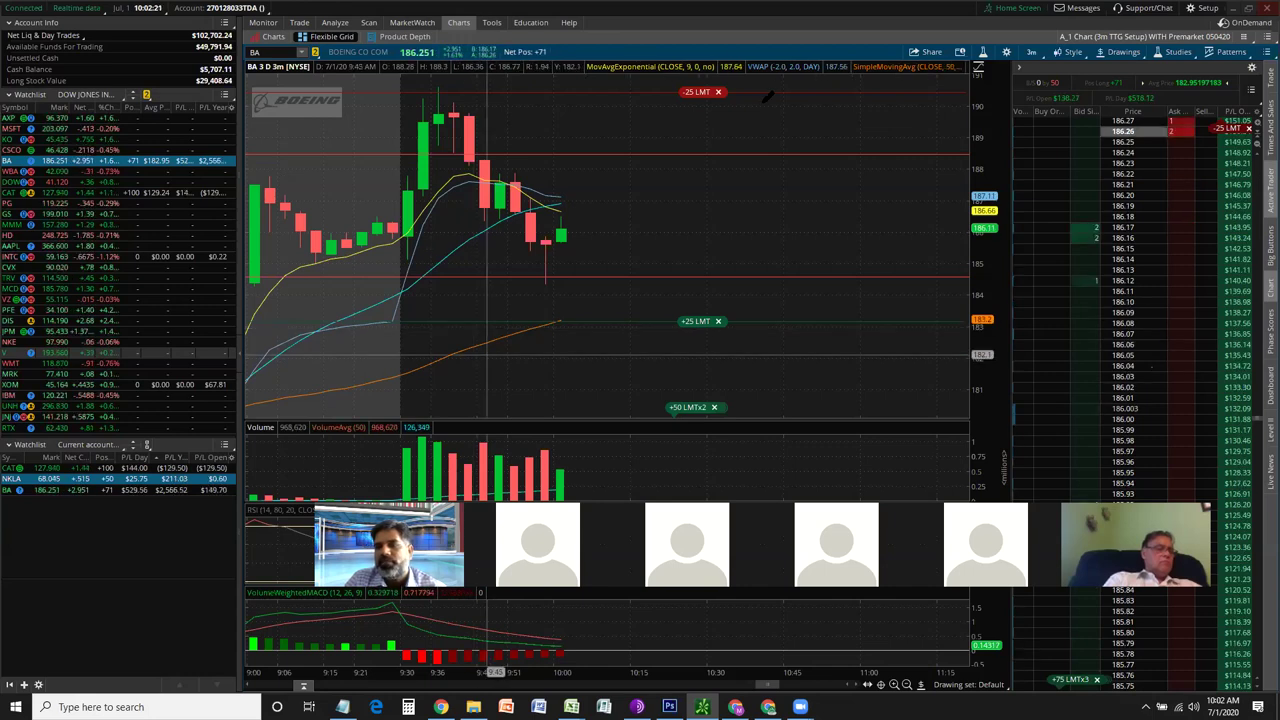
Add a SimpleMovingAvg study from the moving averages group to the BA chart
click(1172, 51)
mouse_move(1168, 83)
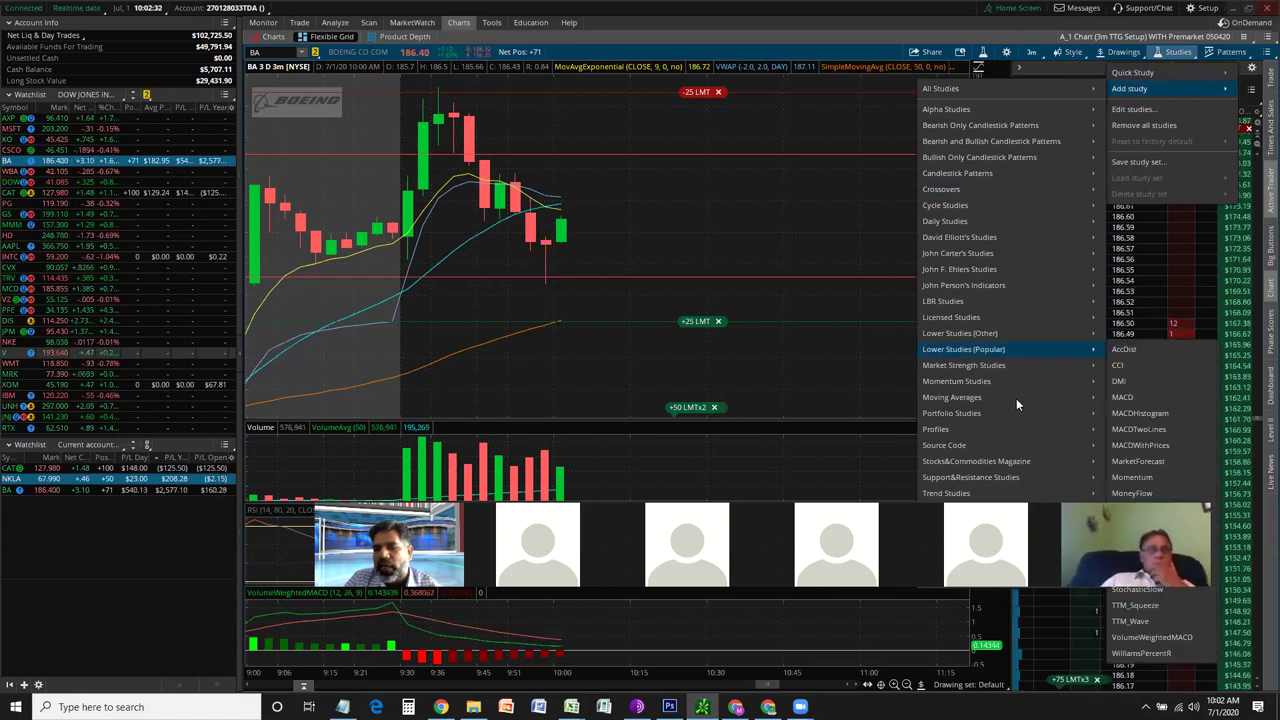
mouse_move(1016, 398)
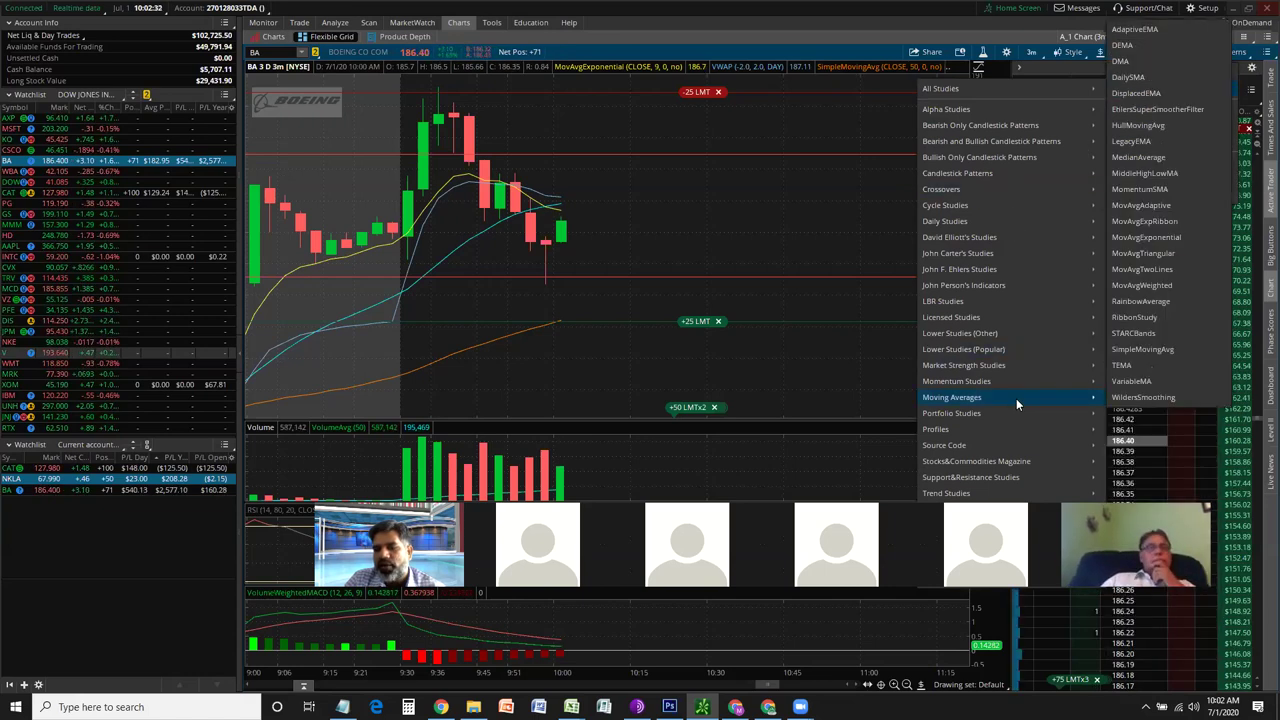
click(1150, 352)
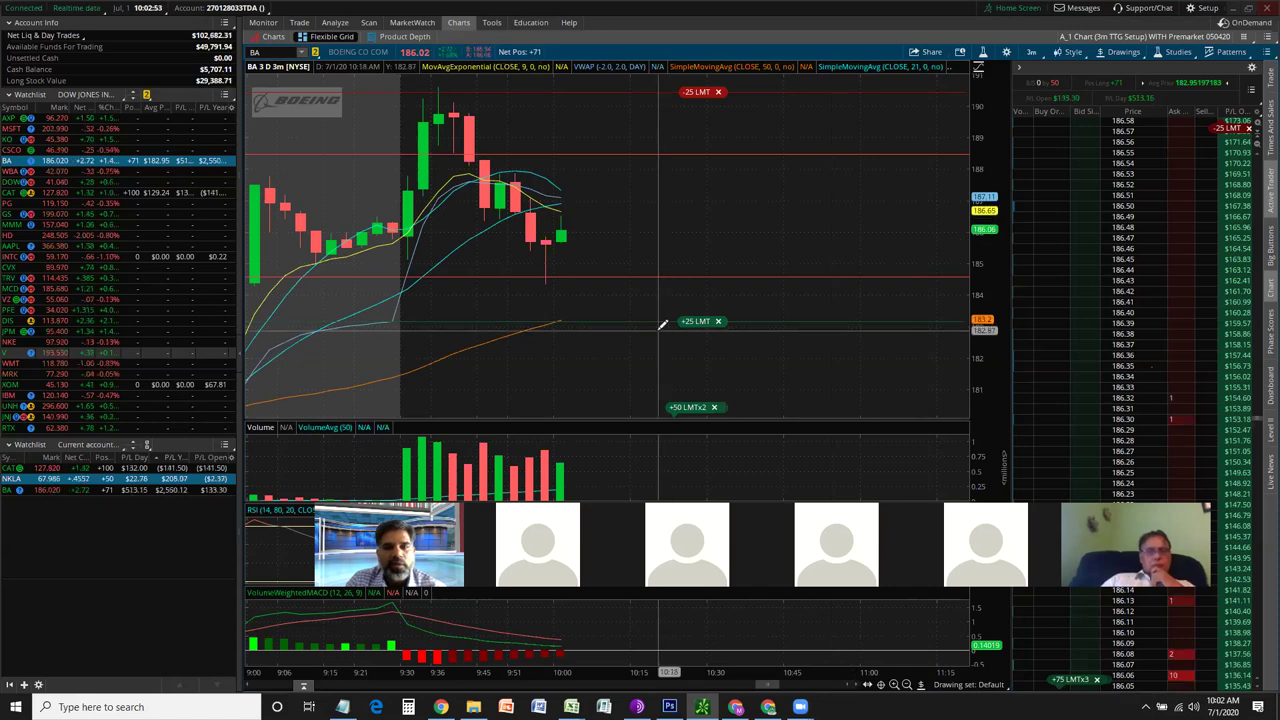
Set the plot color of the new 9-period simple moving average to green
right_click(456, 268)
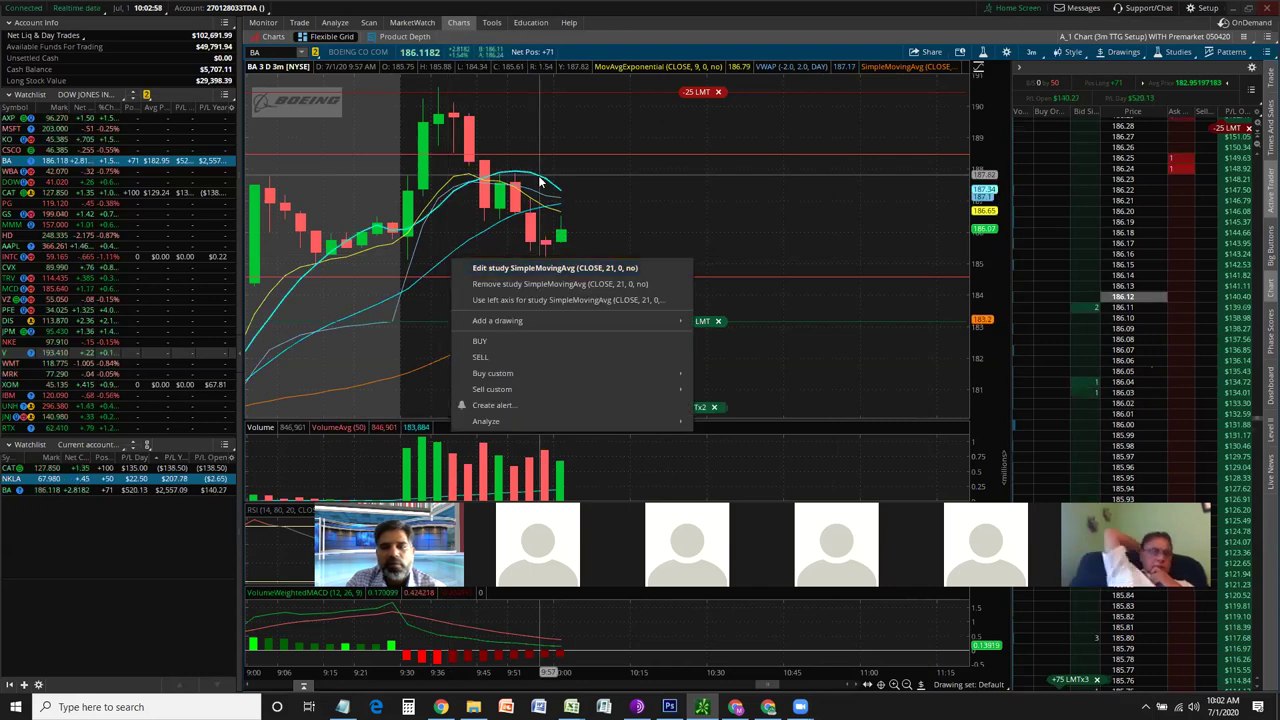
right_click(540, 180)
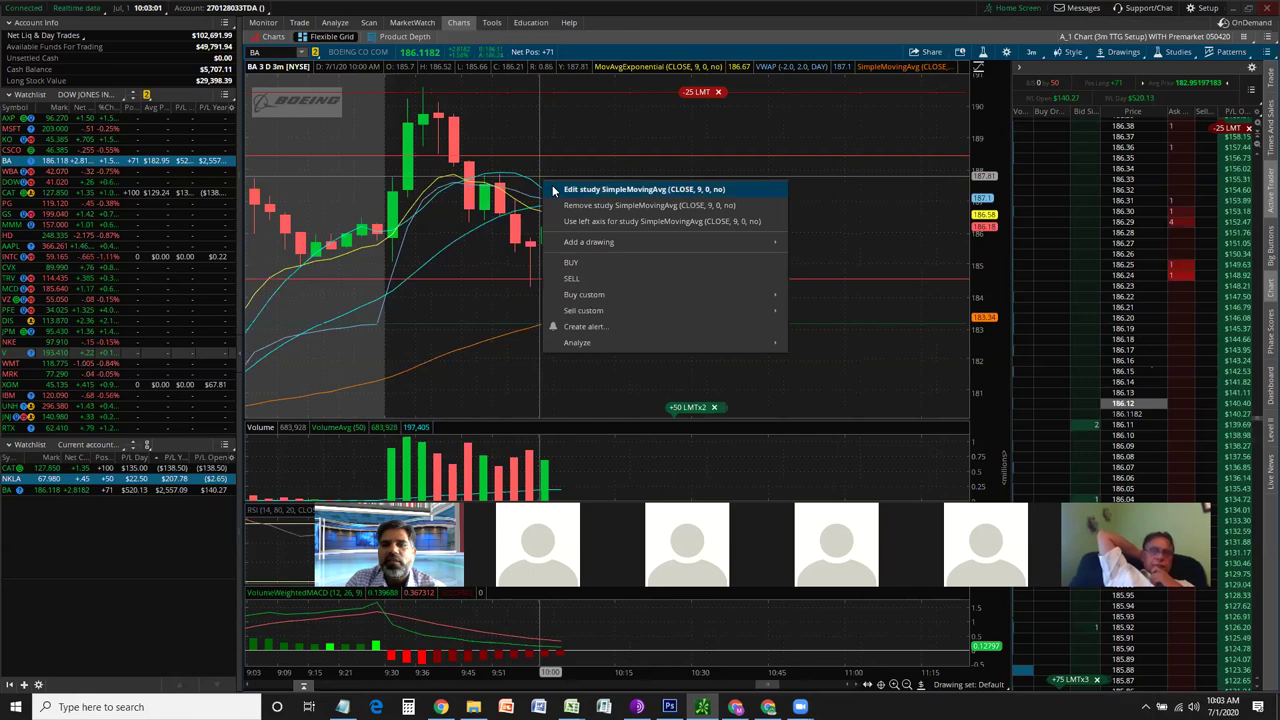
click(572, 194)
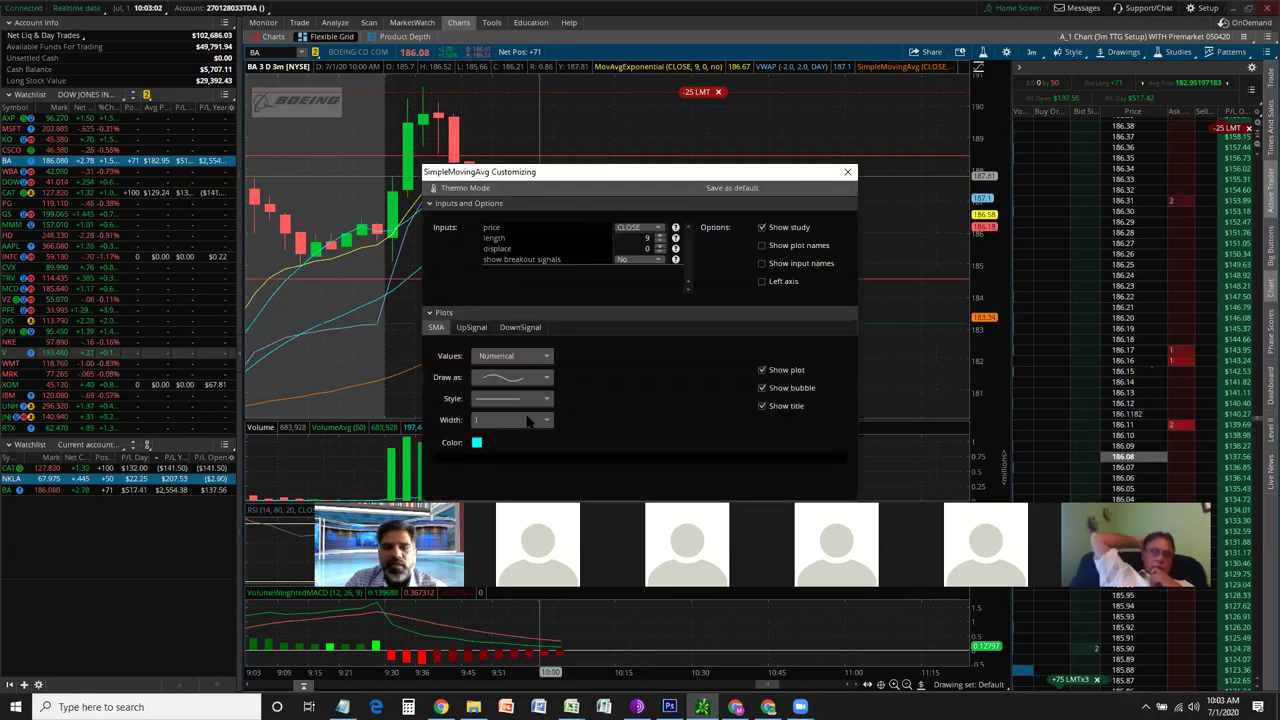
click(477, 444)
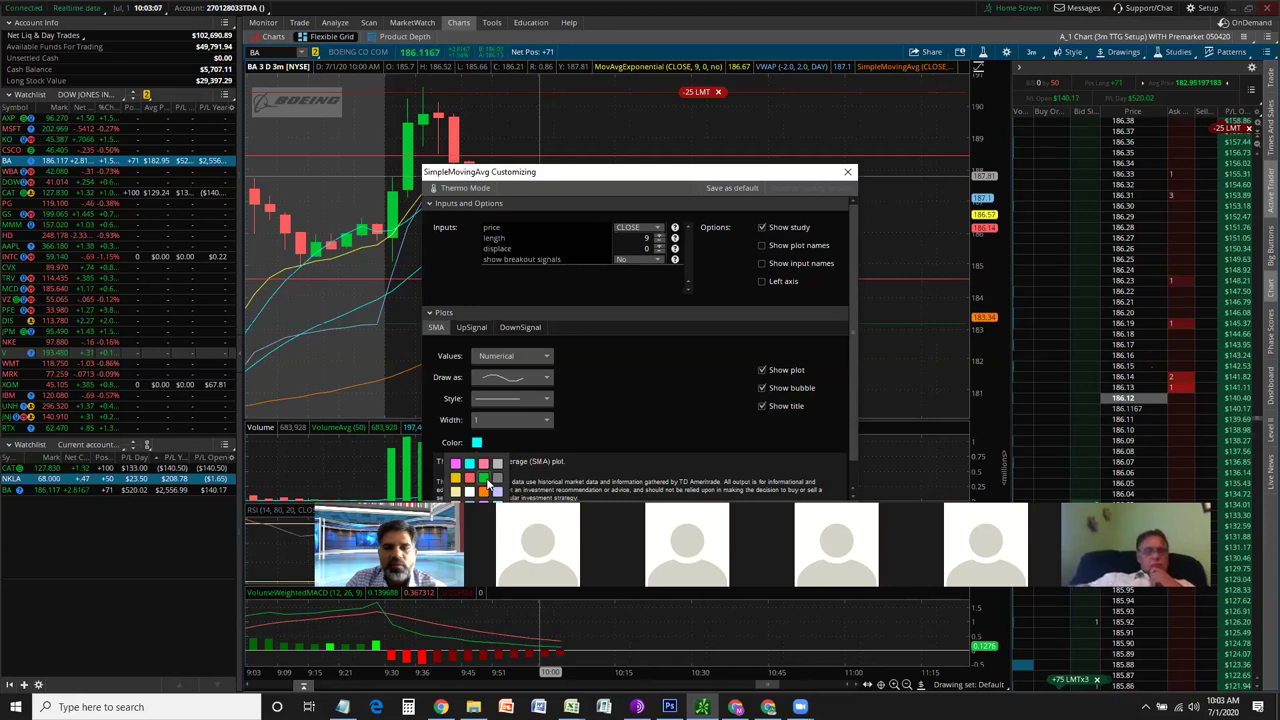
click(484, 478)
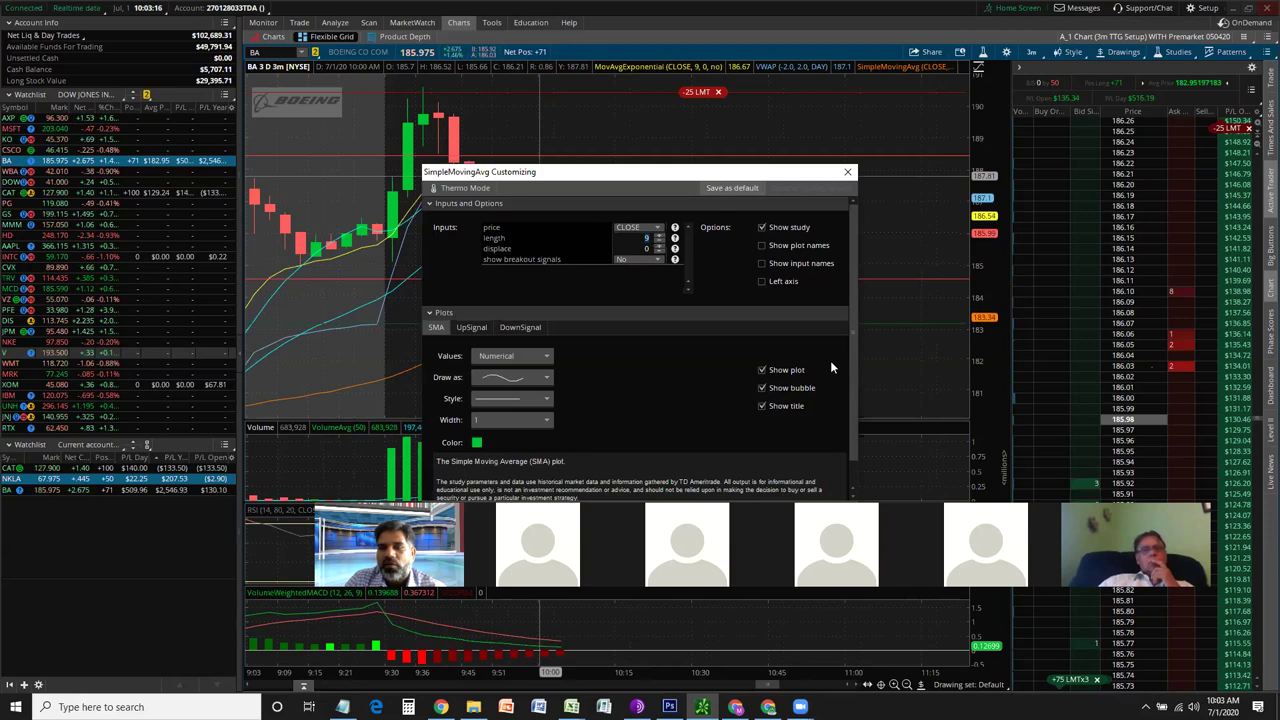
drag(760, 171, 830, 105)
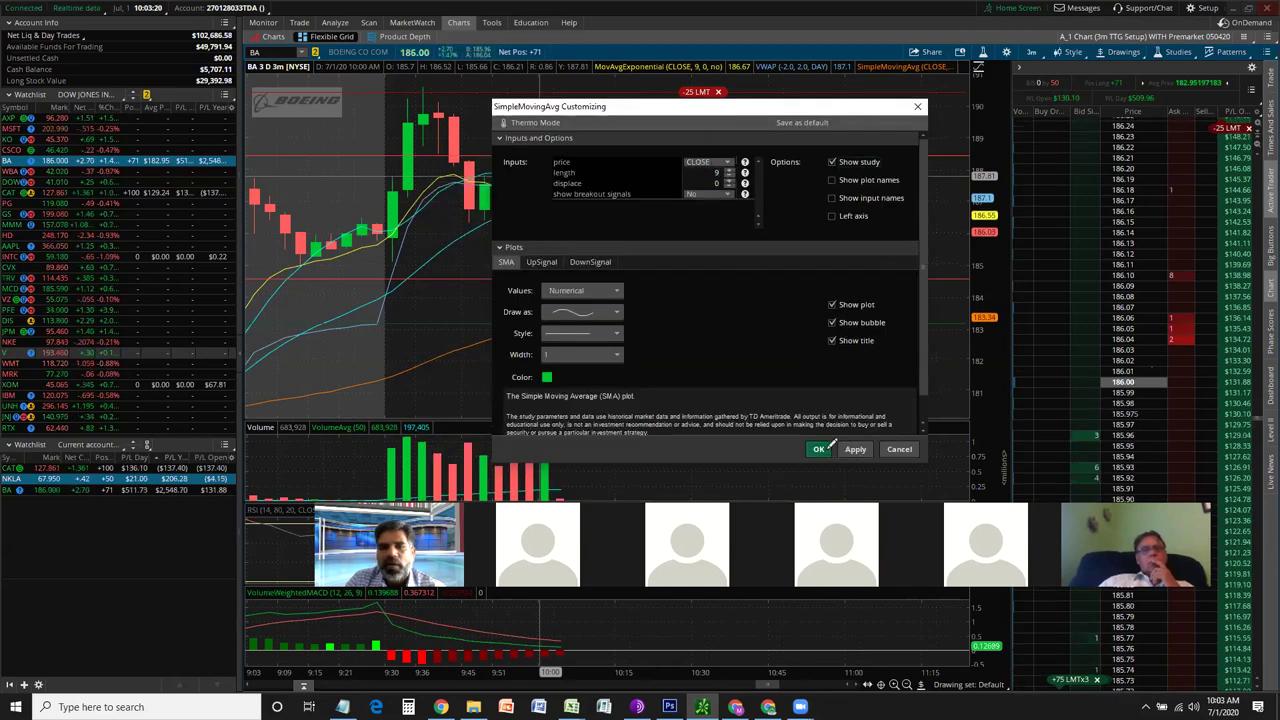
key(Escape)
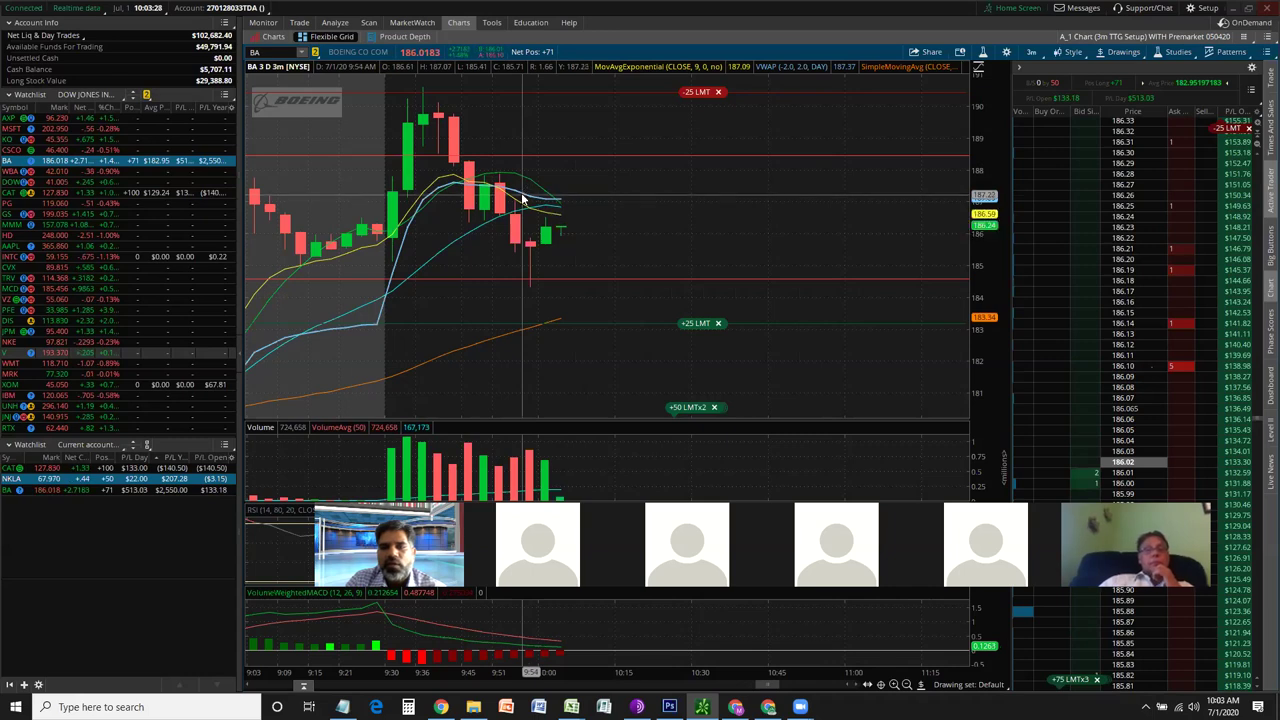
Examine which studies the lines near the latest candles belong to, checking VWAP, the 21-period SMA and the 9-period EMA
right_click(522, 200)
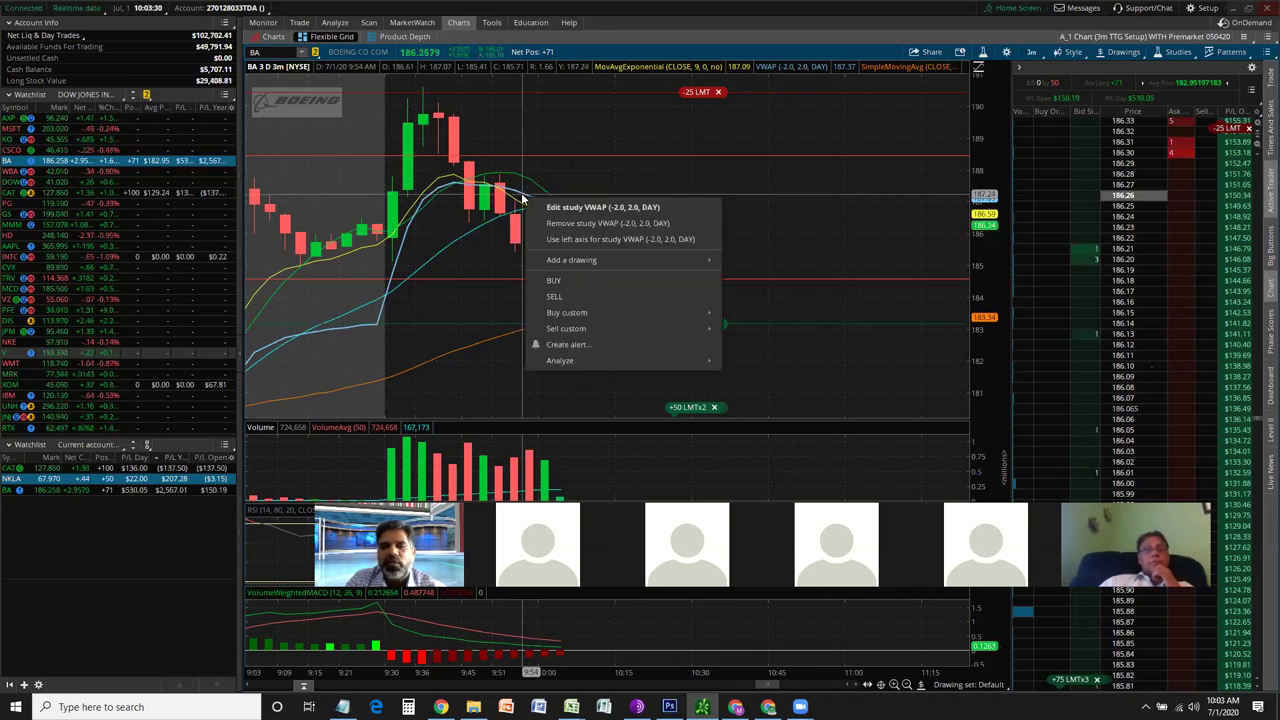
click(526, 188)
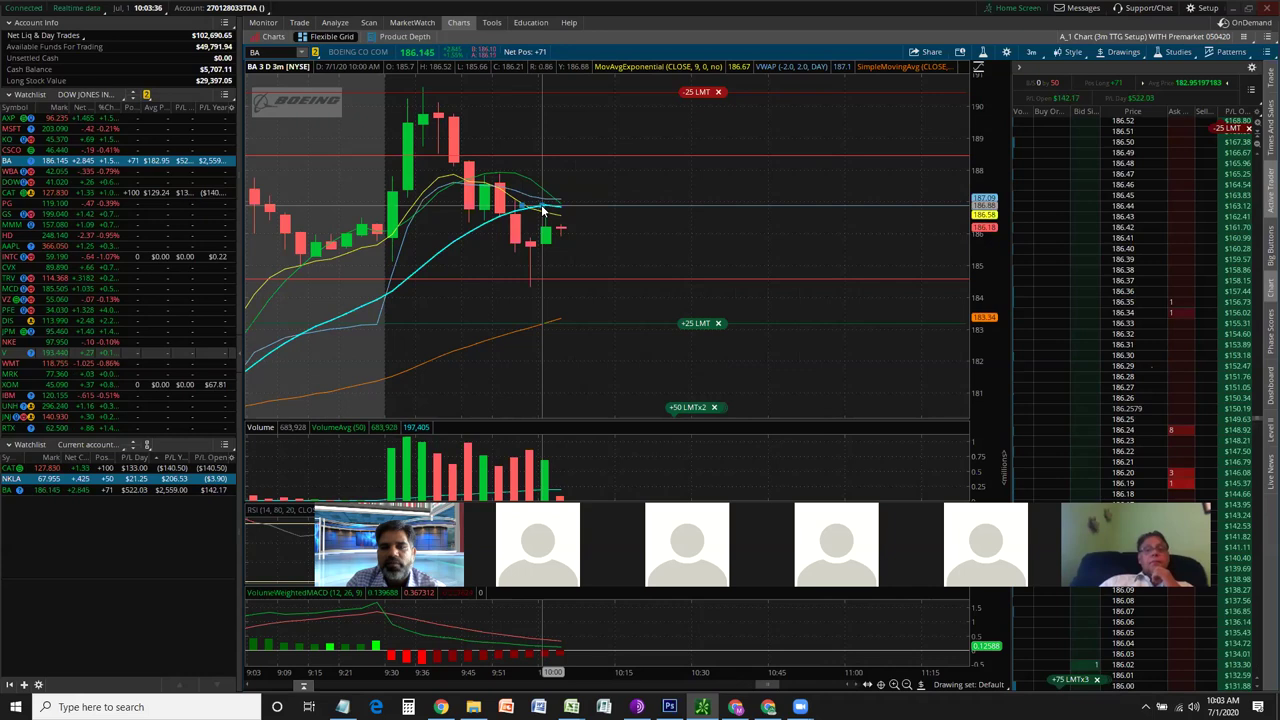
right_click(543, 211)
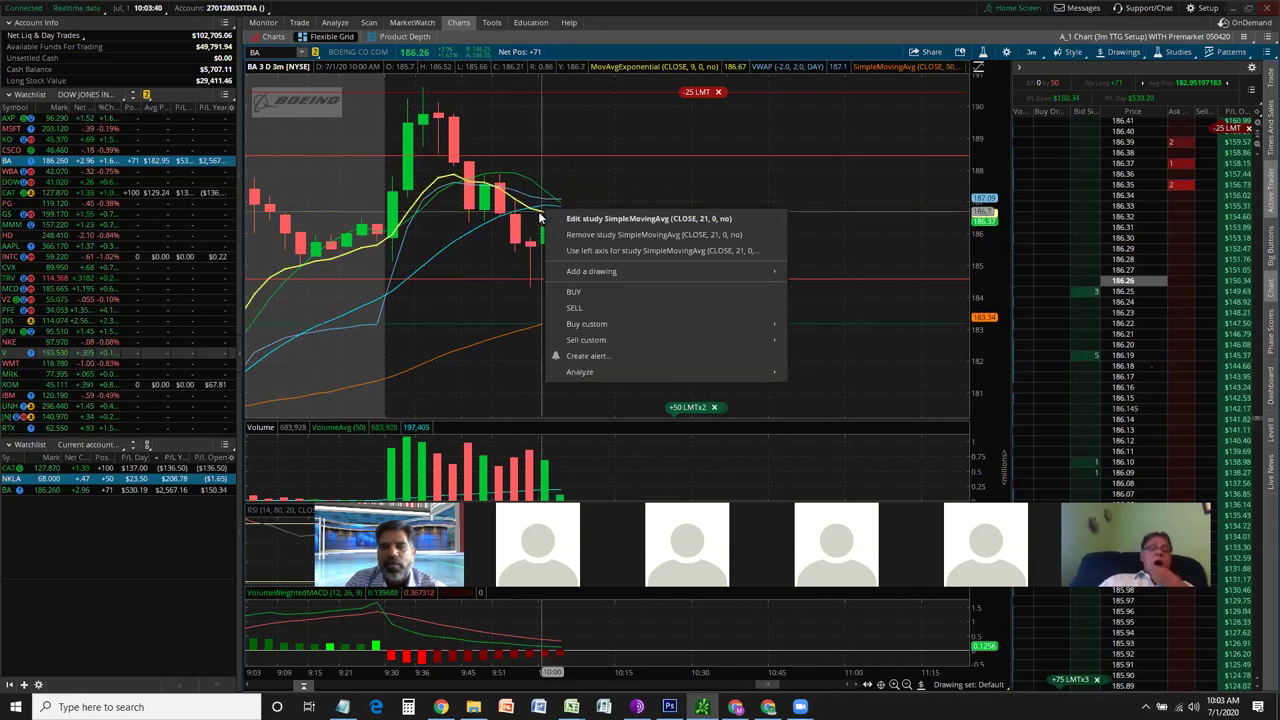
right_click(540, 214)
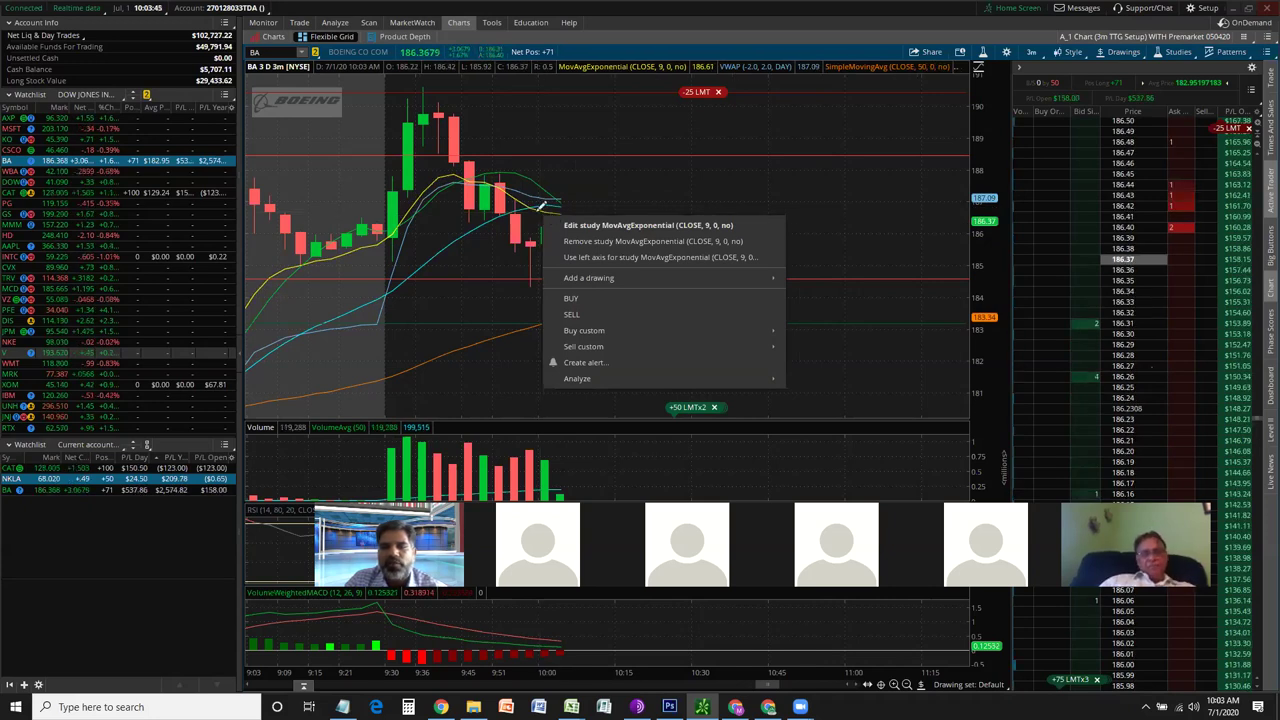
right_click(538, 213)
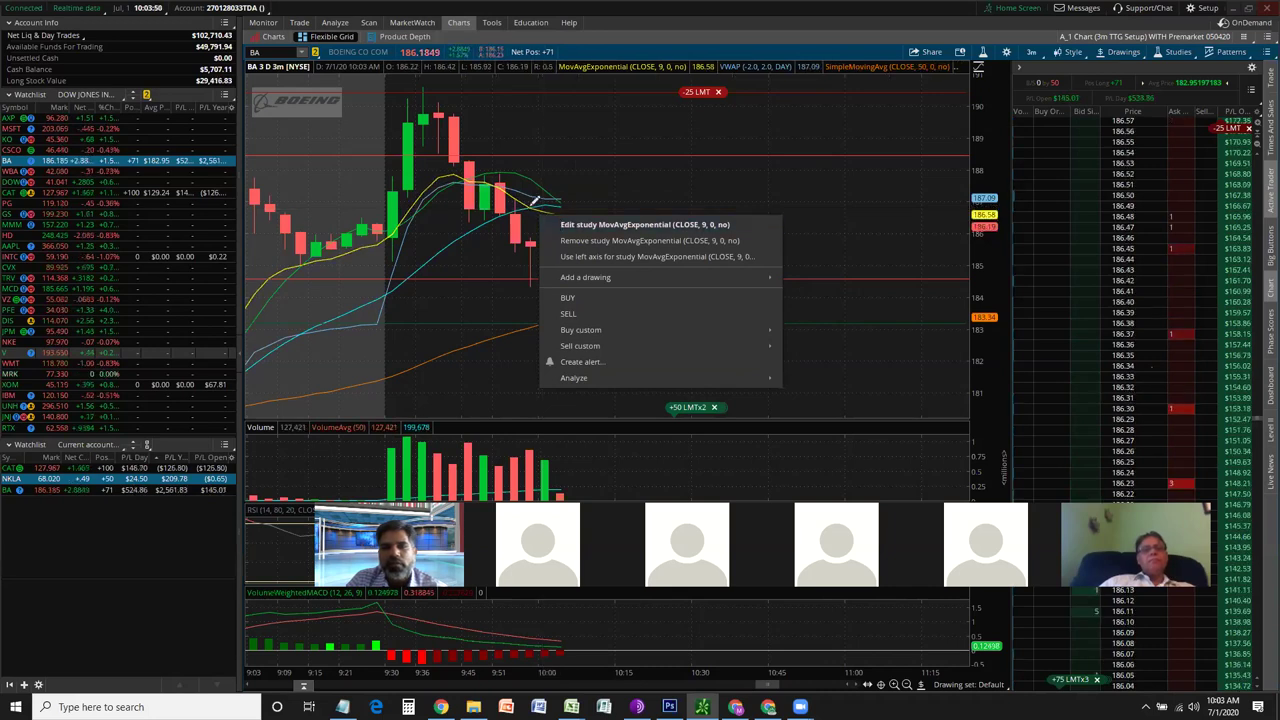
right_click(523, 205)
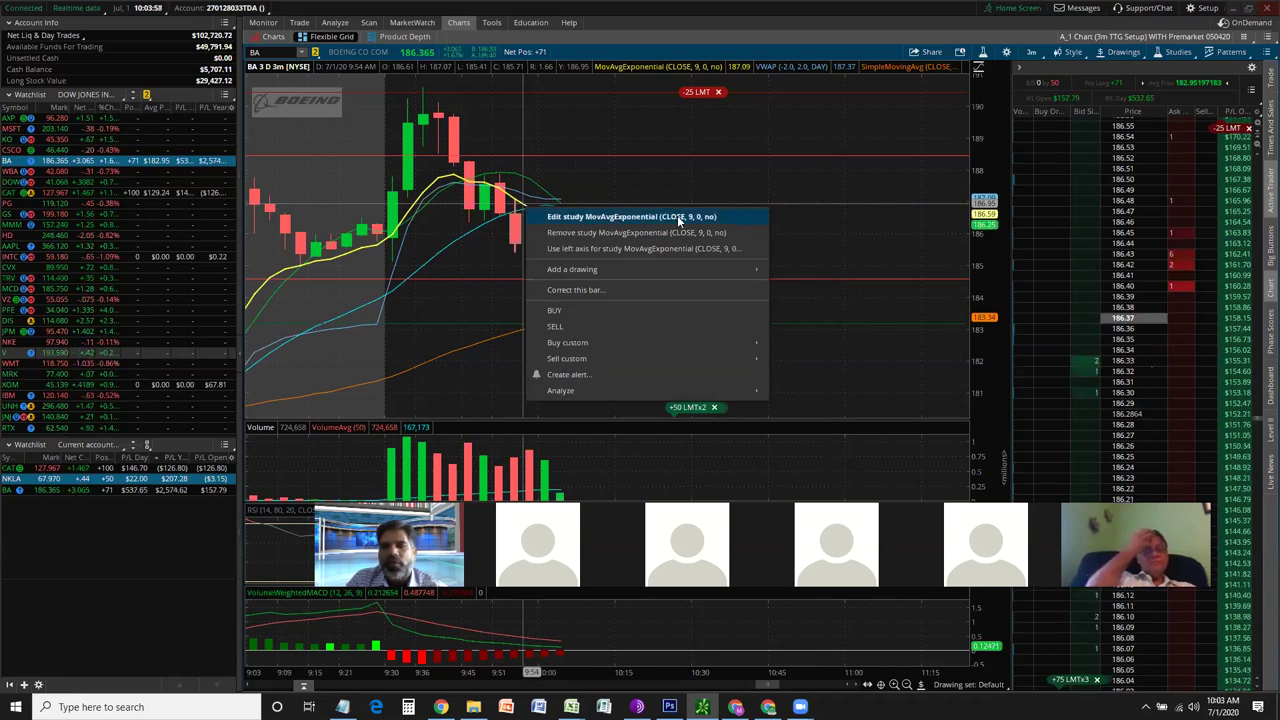
click(568, 110)
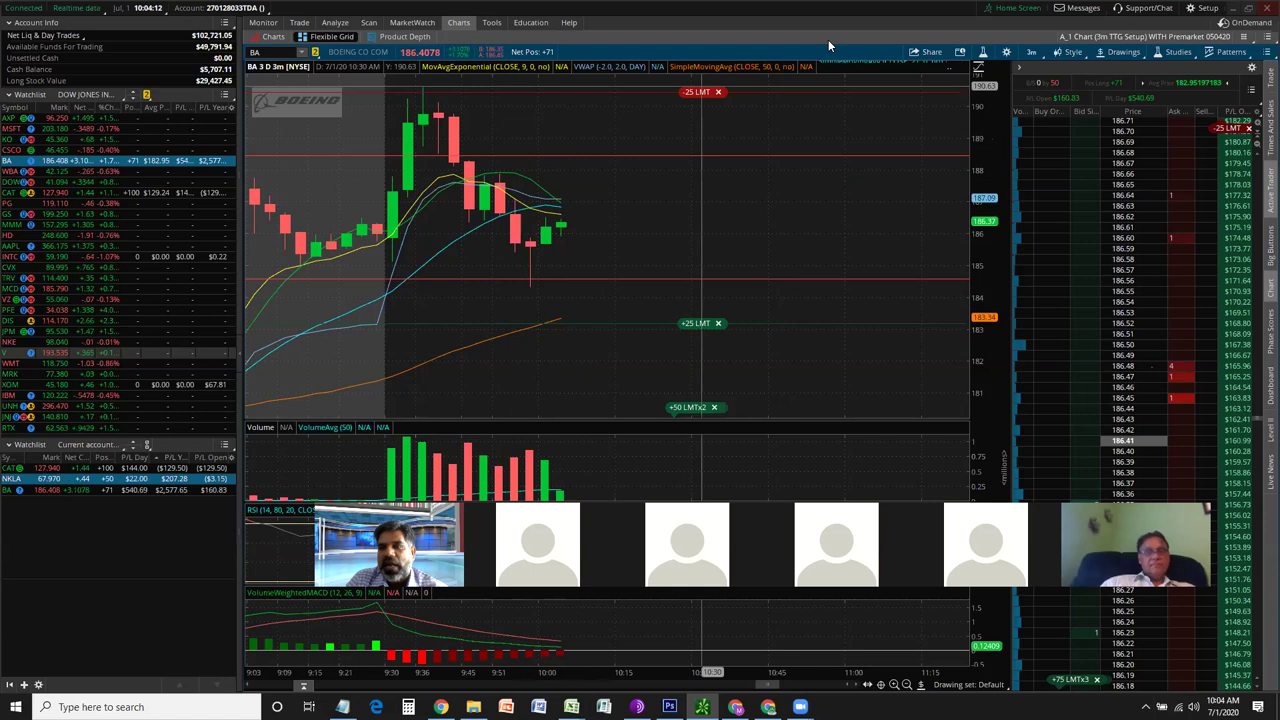
click(1172, 51)
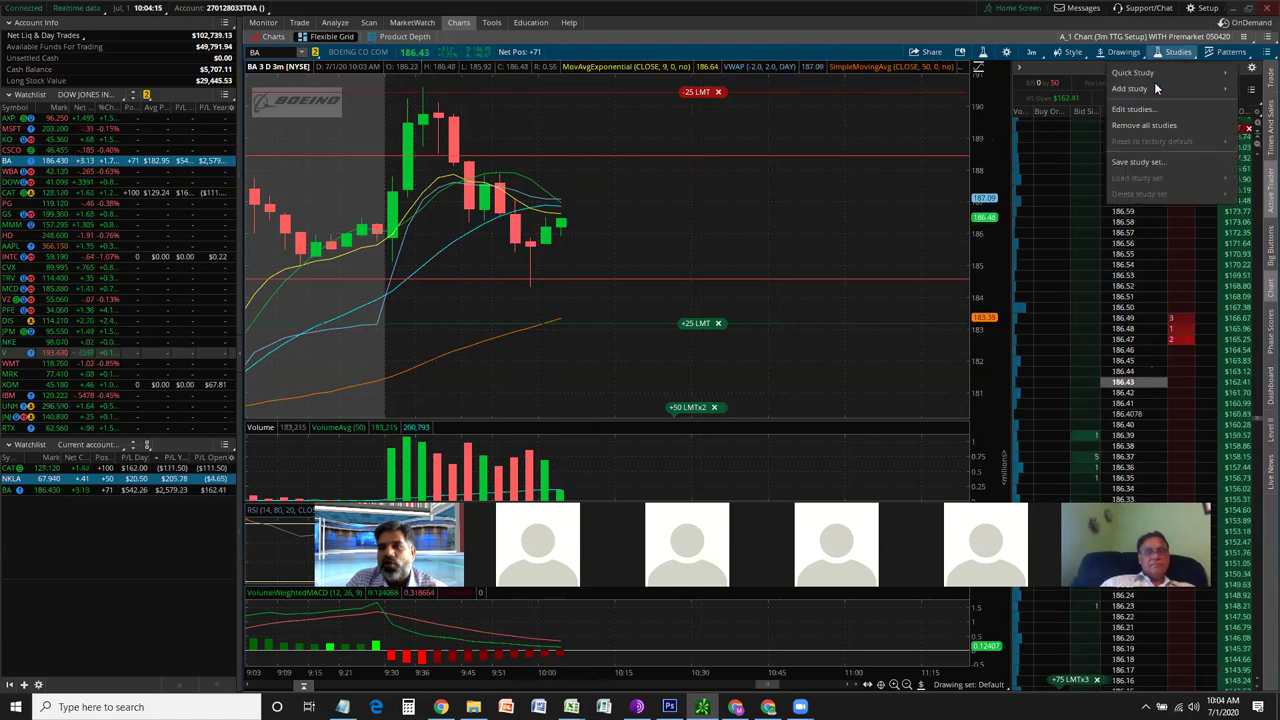
mouse_move(1155, 88)
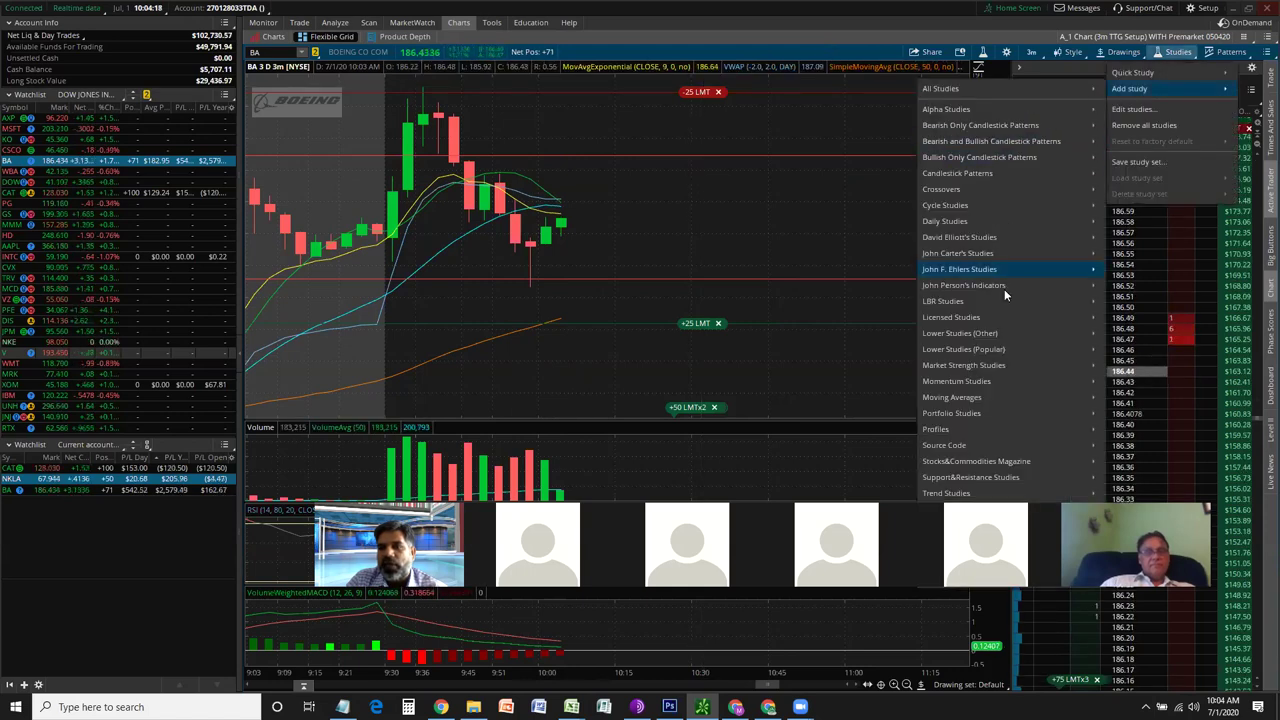
mouse_move(1004, 398)
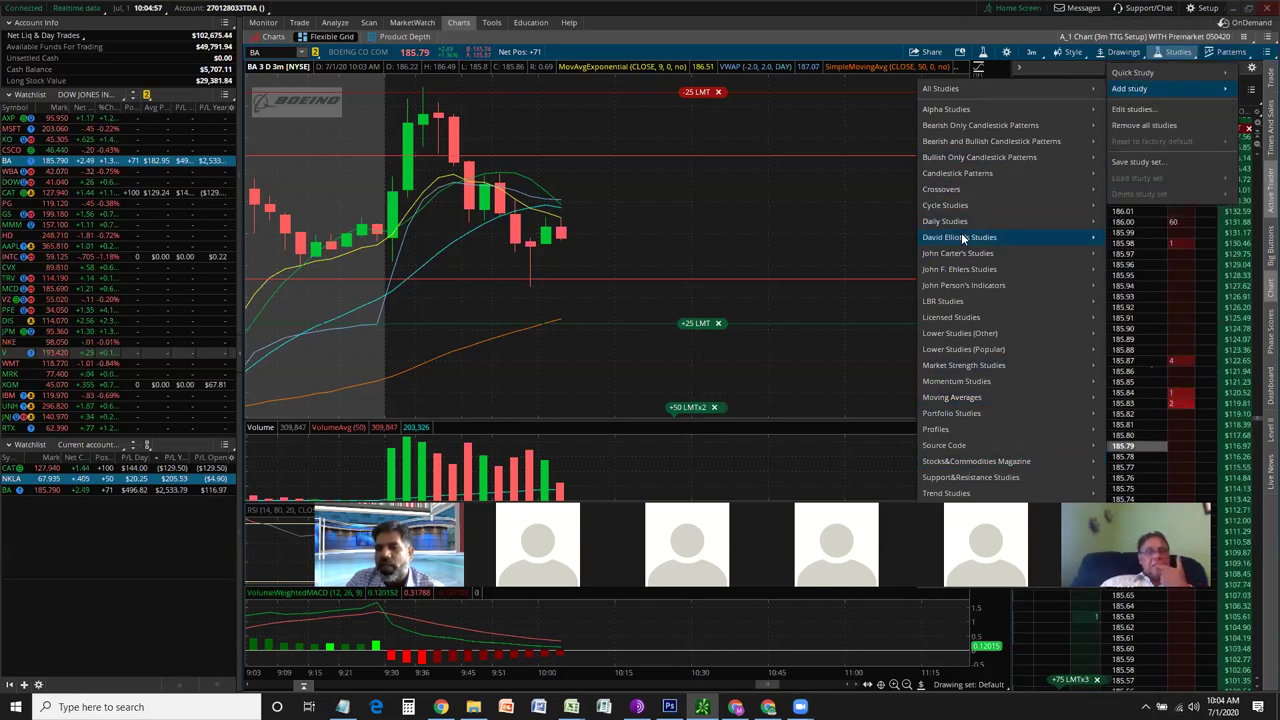
mouse_move(960, 226)
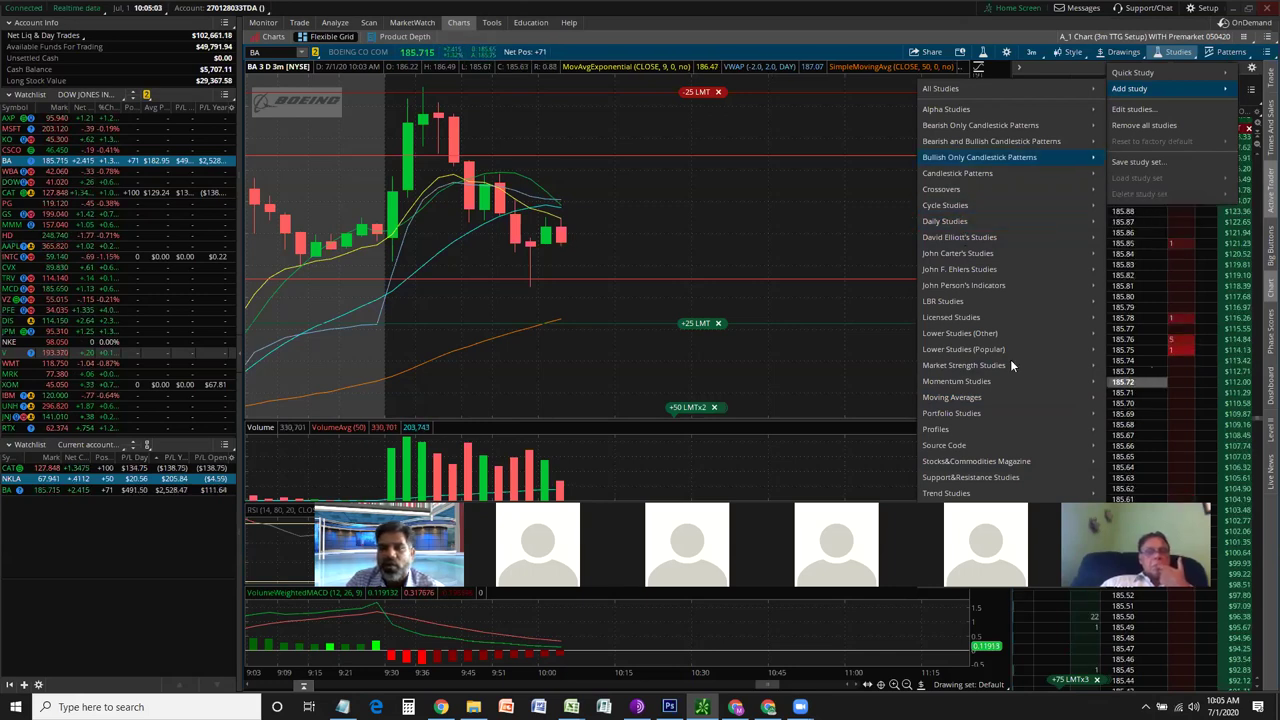
mouse_move(1001, 440)
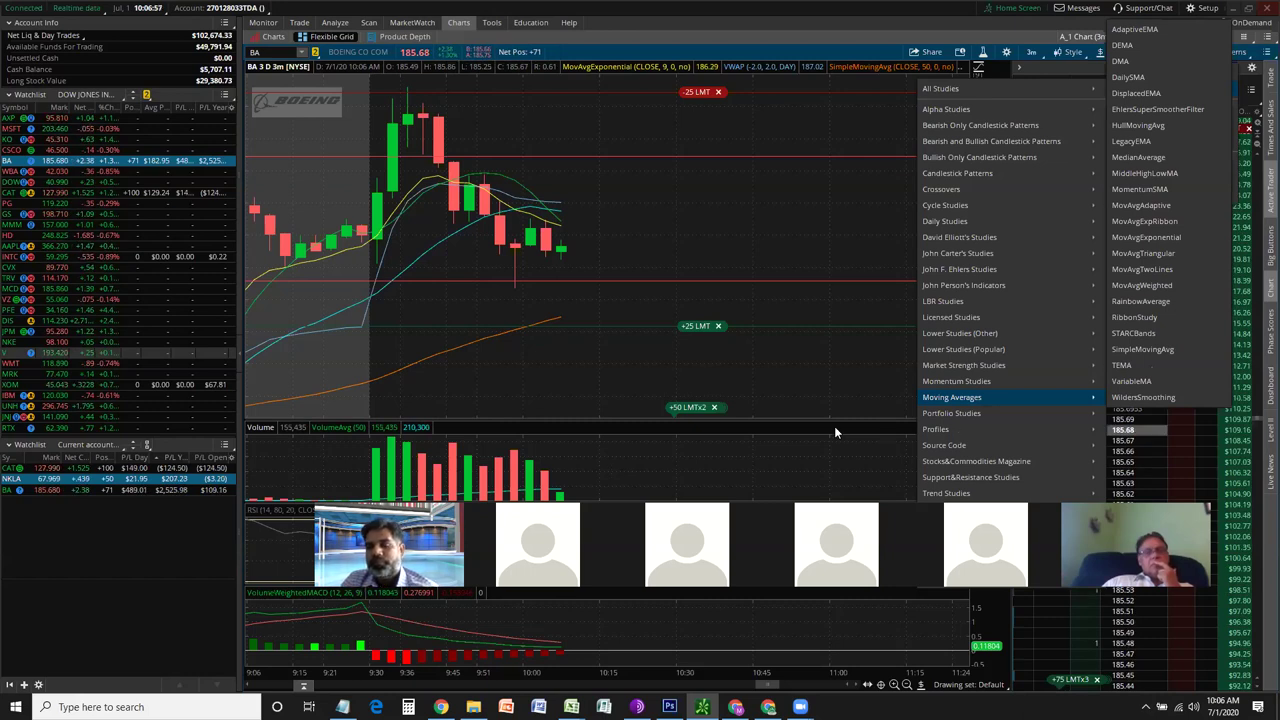
mouse_move(945, 430)
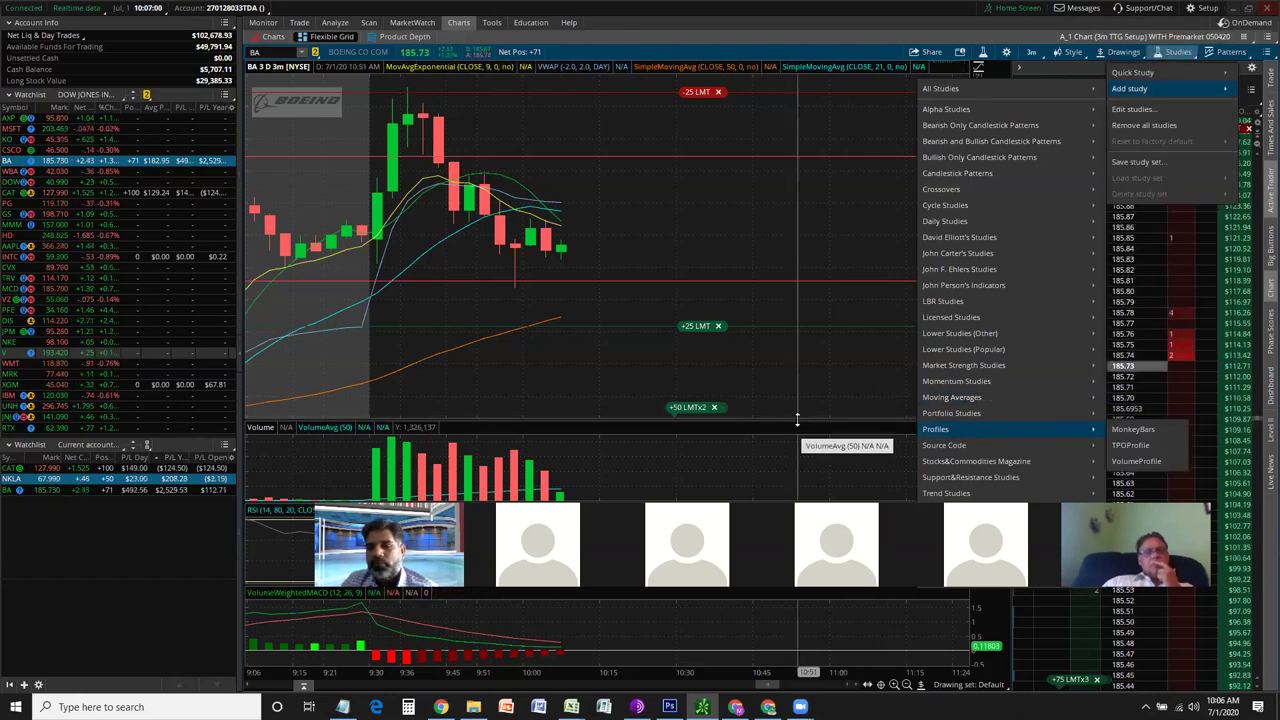
click(797, 420)
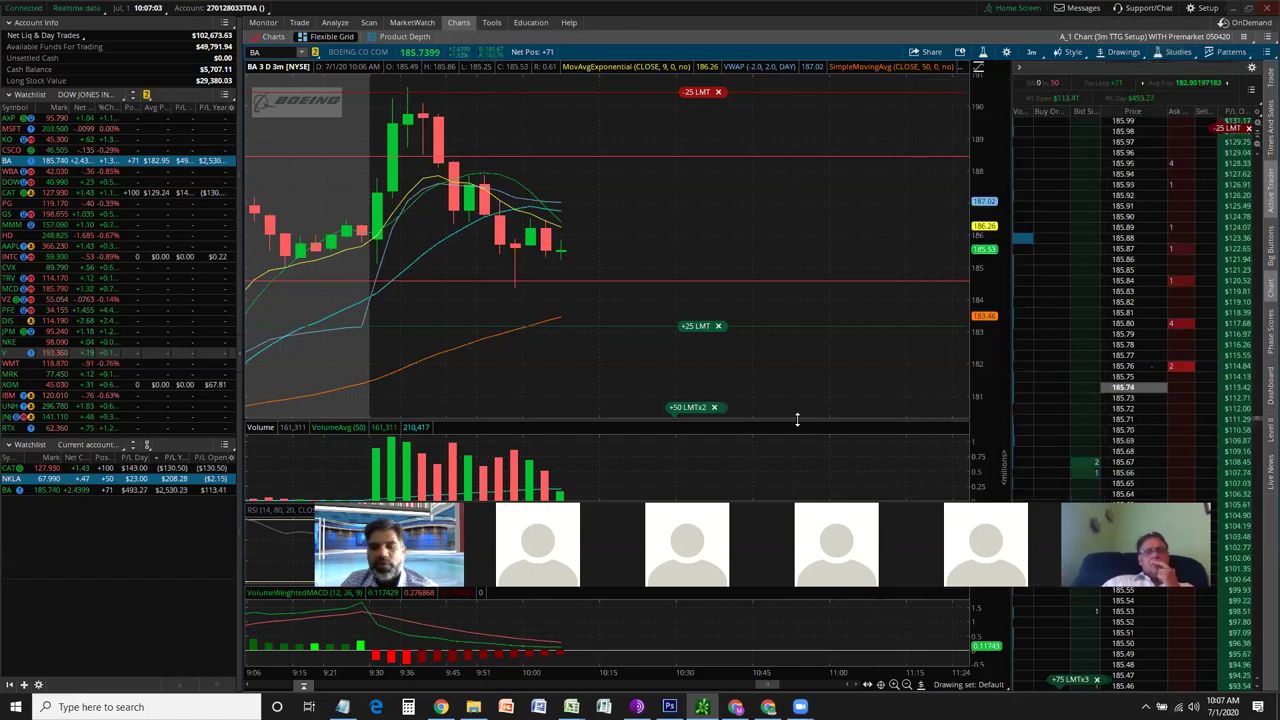
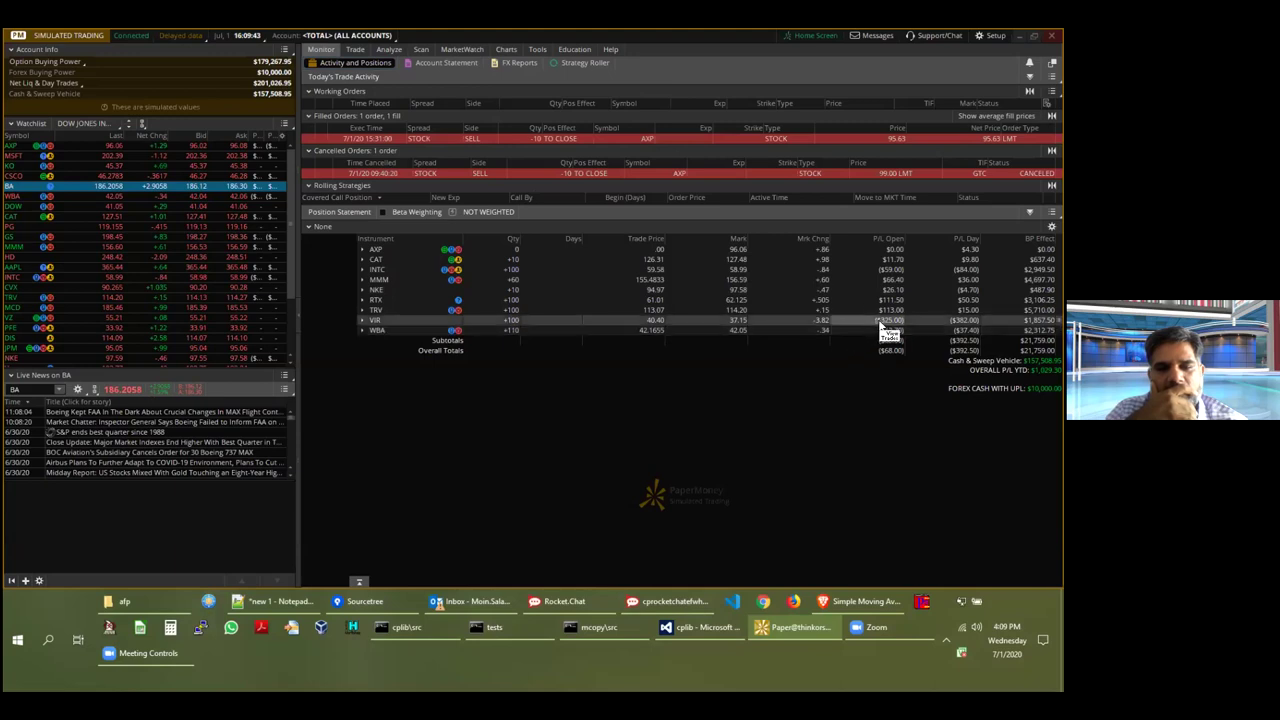
Examine the VIR and RTX holdings in the position statement, expanding each one's details and collapsing them again
click(362, 320)
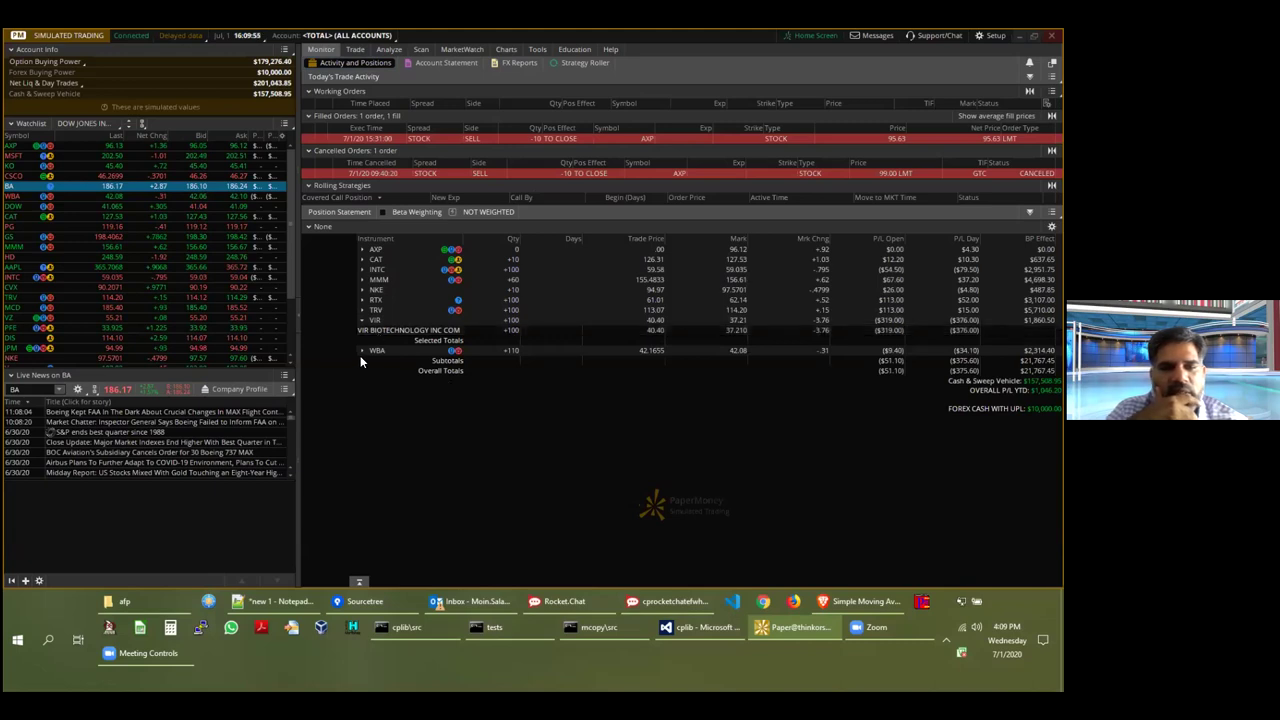
click(361, 299)
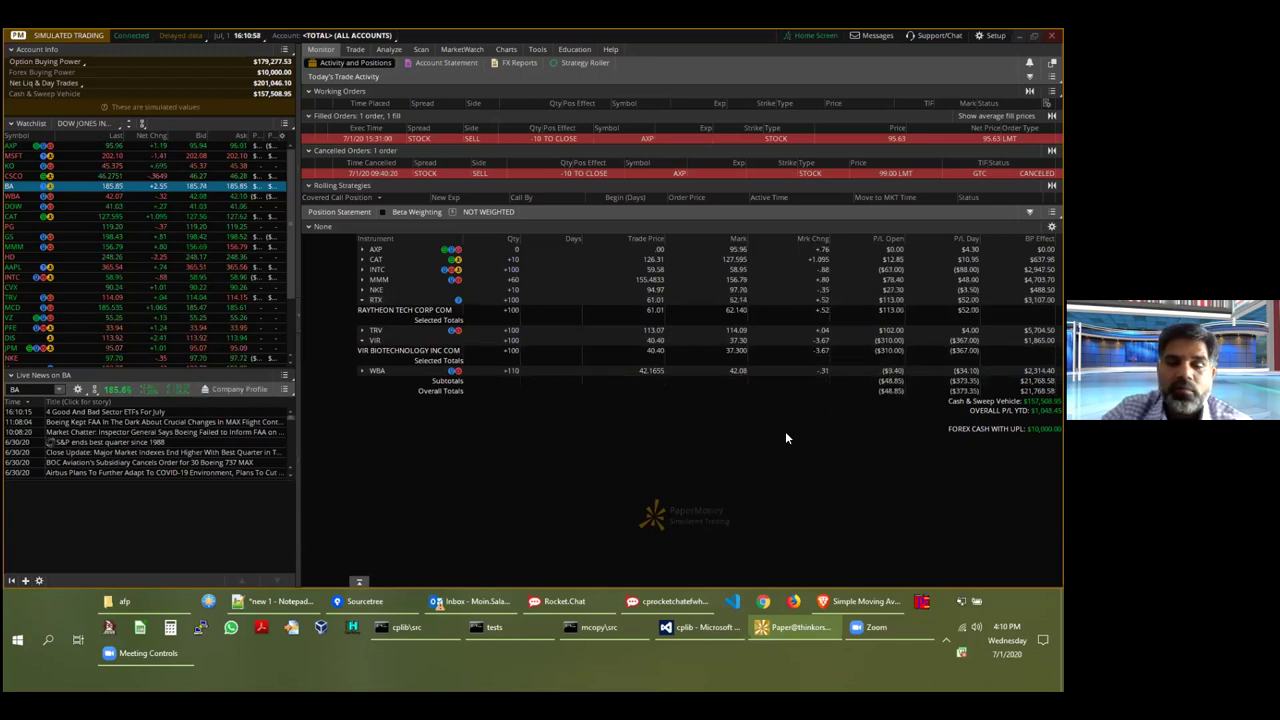
click(362, 300)
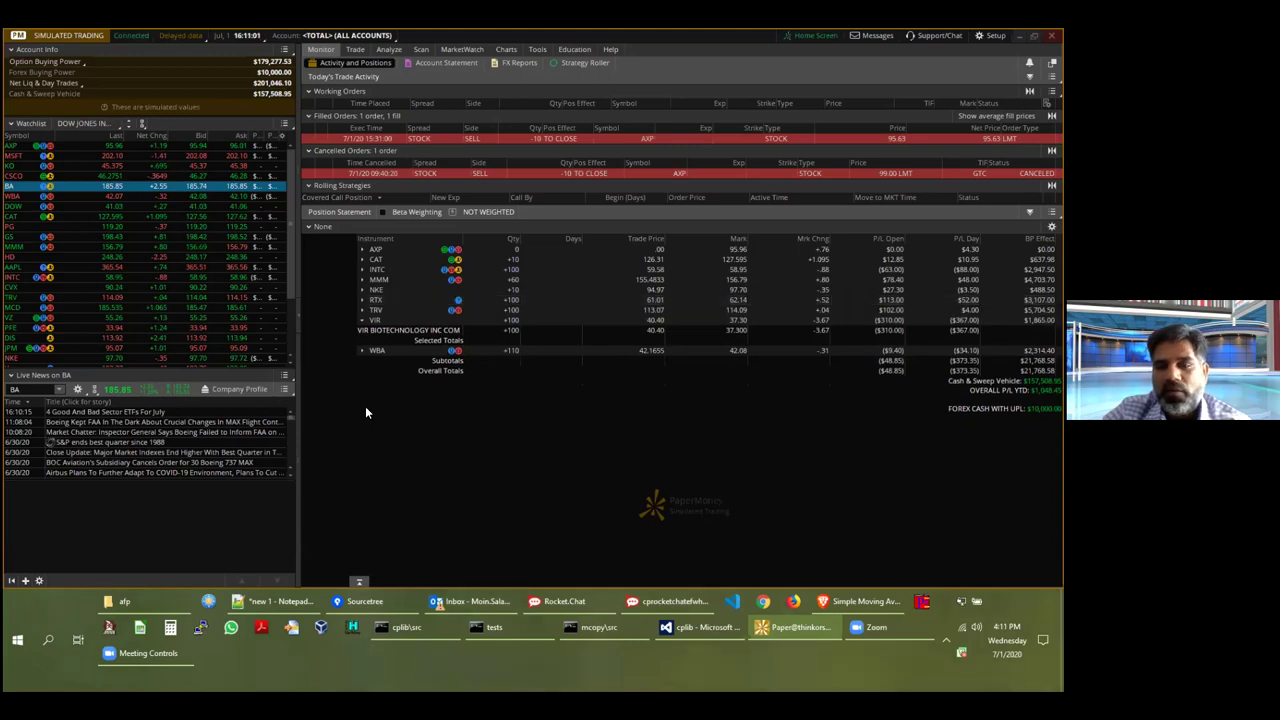
click(362, 320)
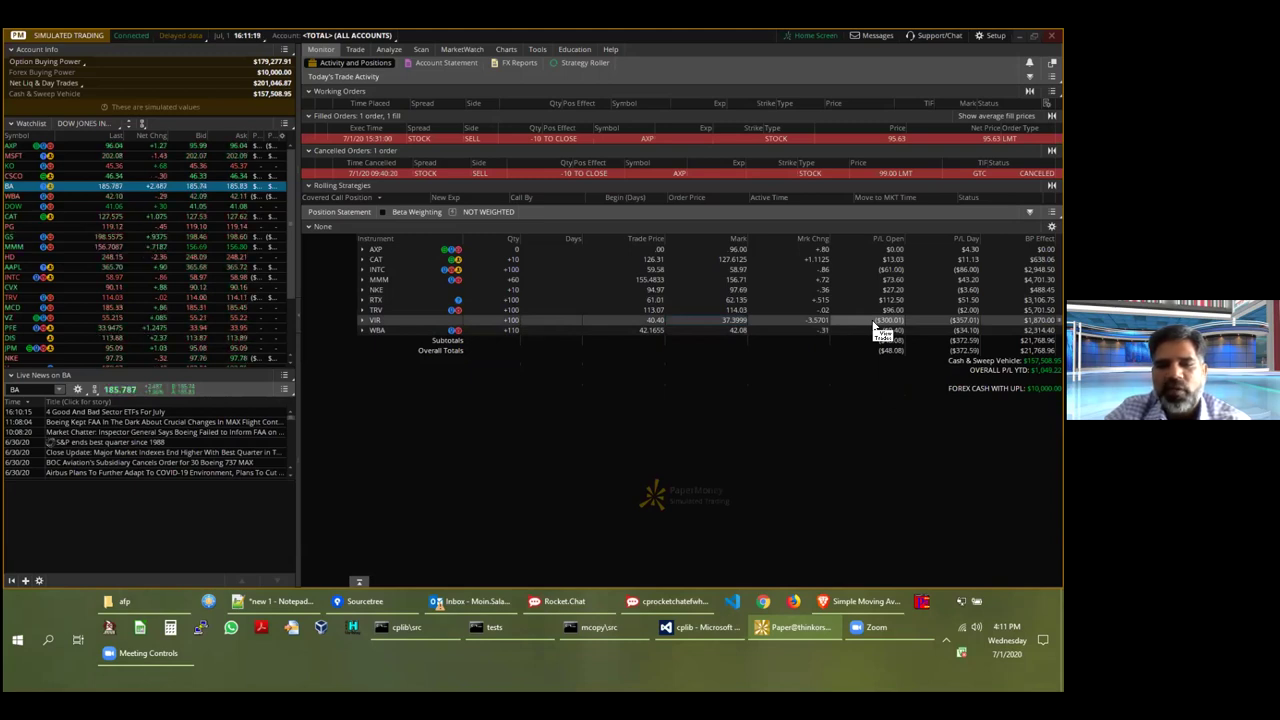
click(362, 320)
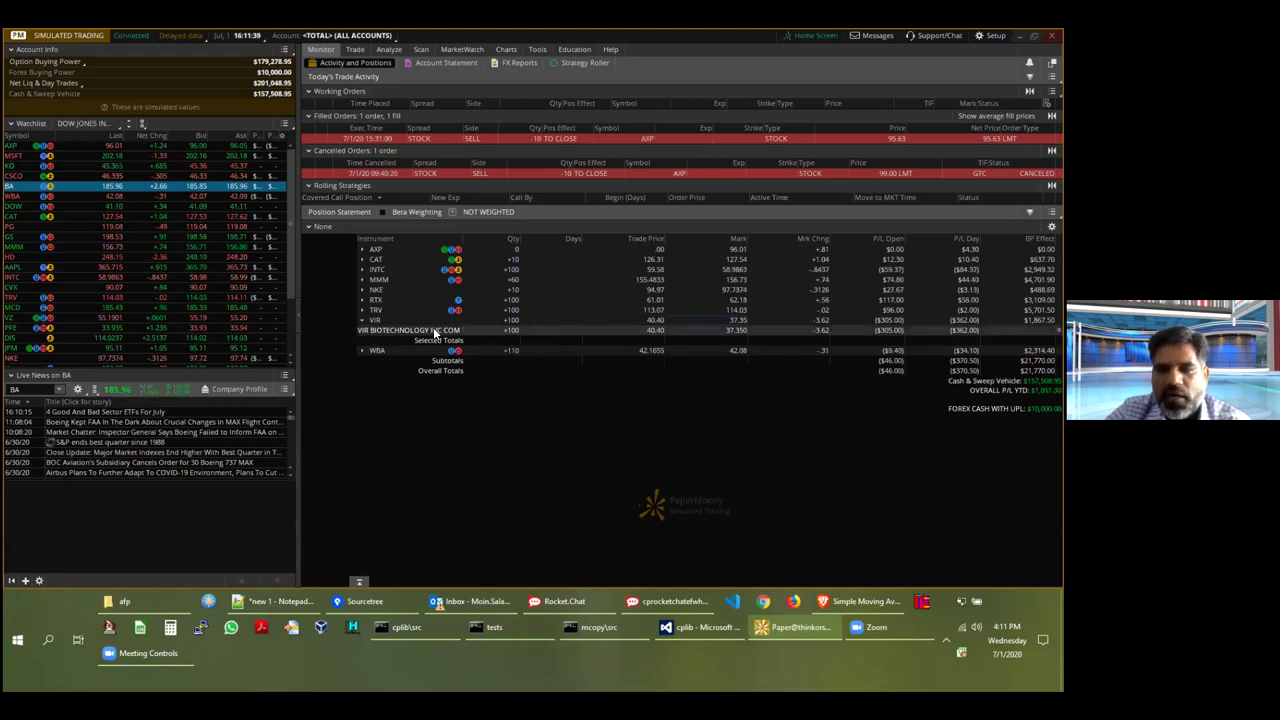
click(741, 329)
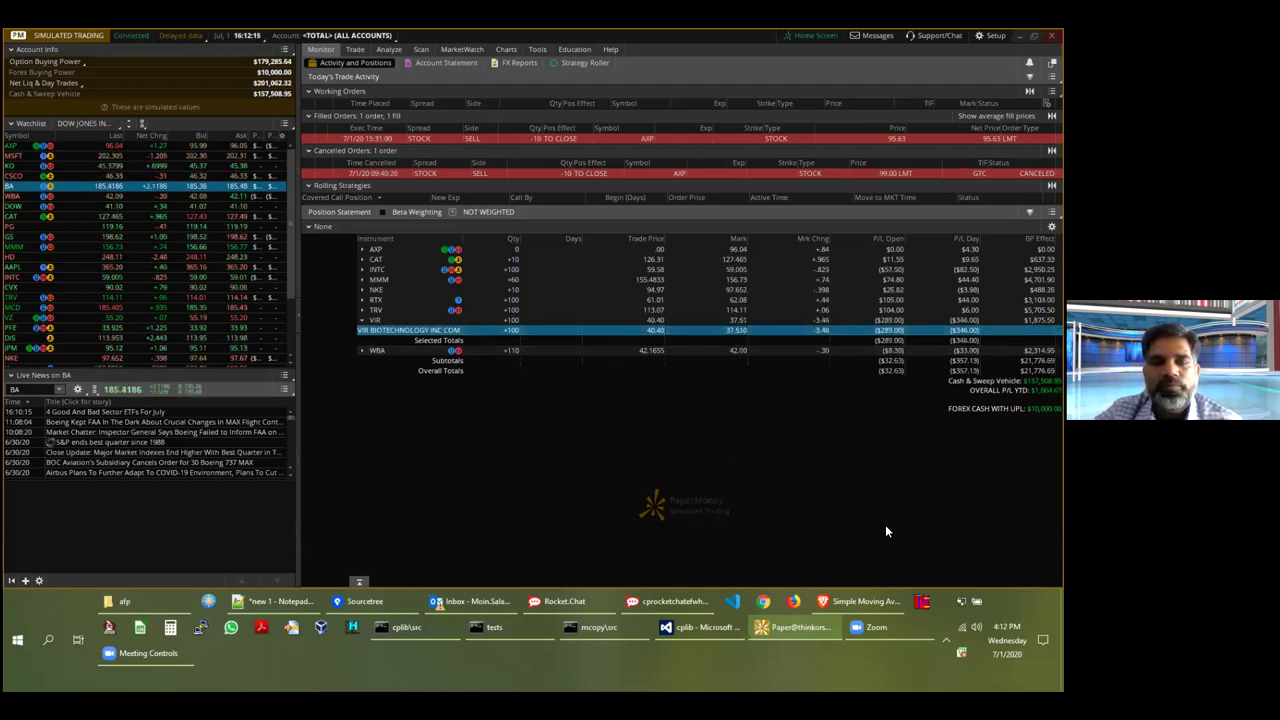
click(362, 320)
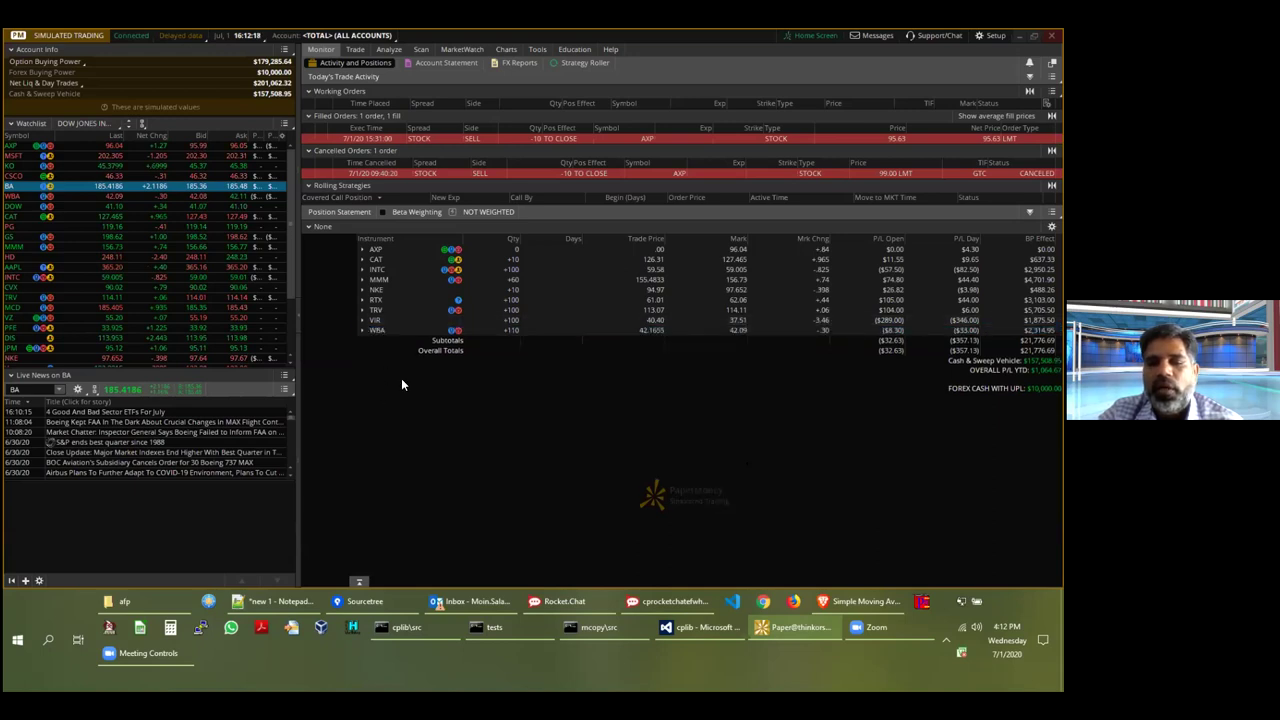
click(423, 49)
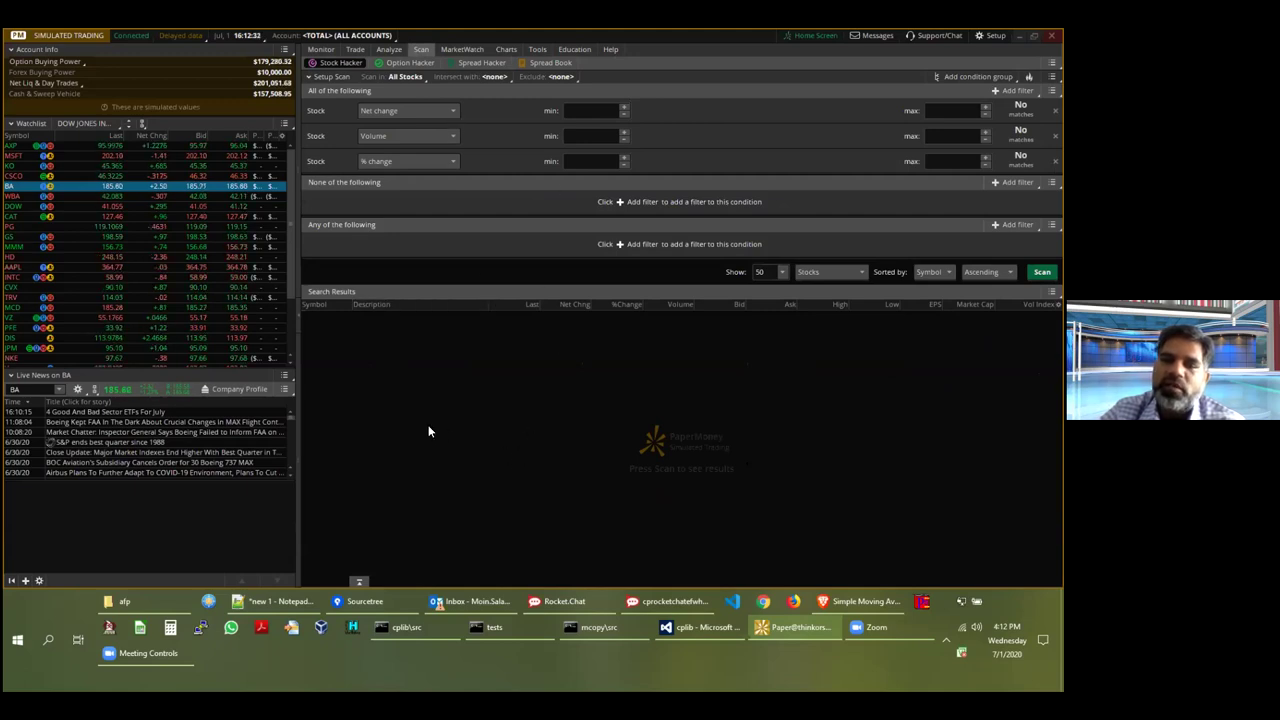
click(324, 52)
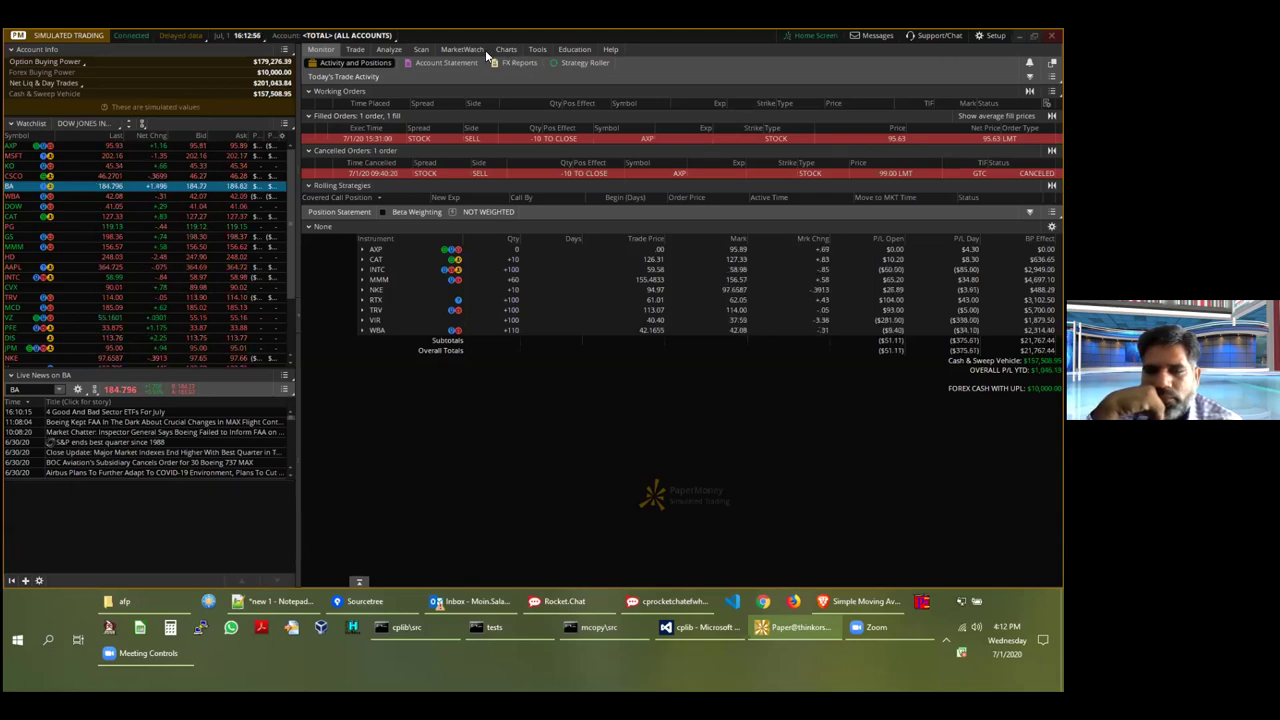
Display the VIR price chart and set its time frame to 5 D : 5m
text(VIR)
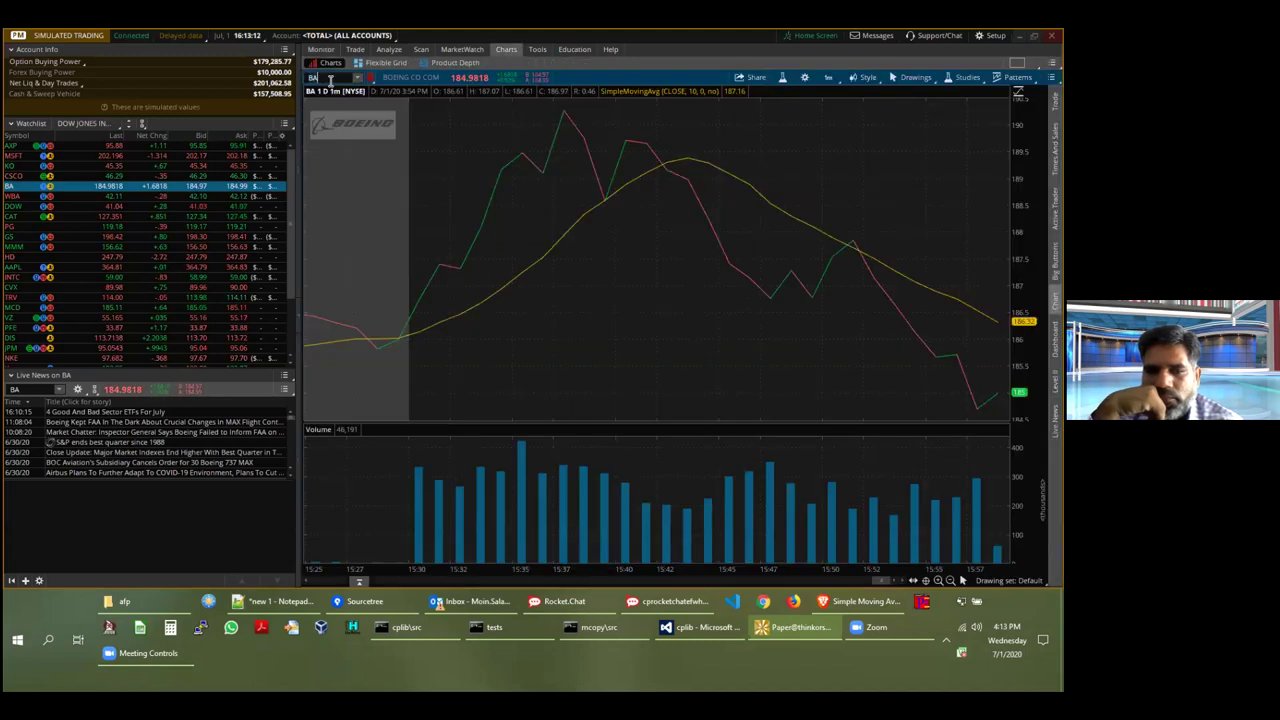
key(Return)
scroll(845, 288, down, 3)
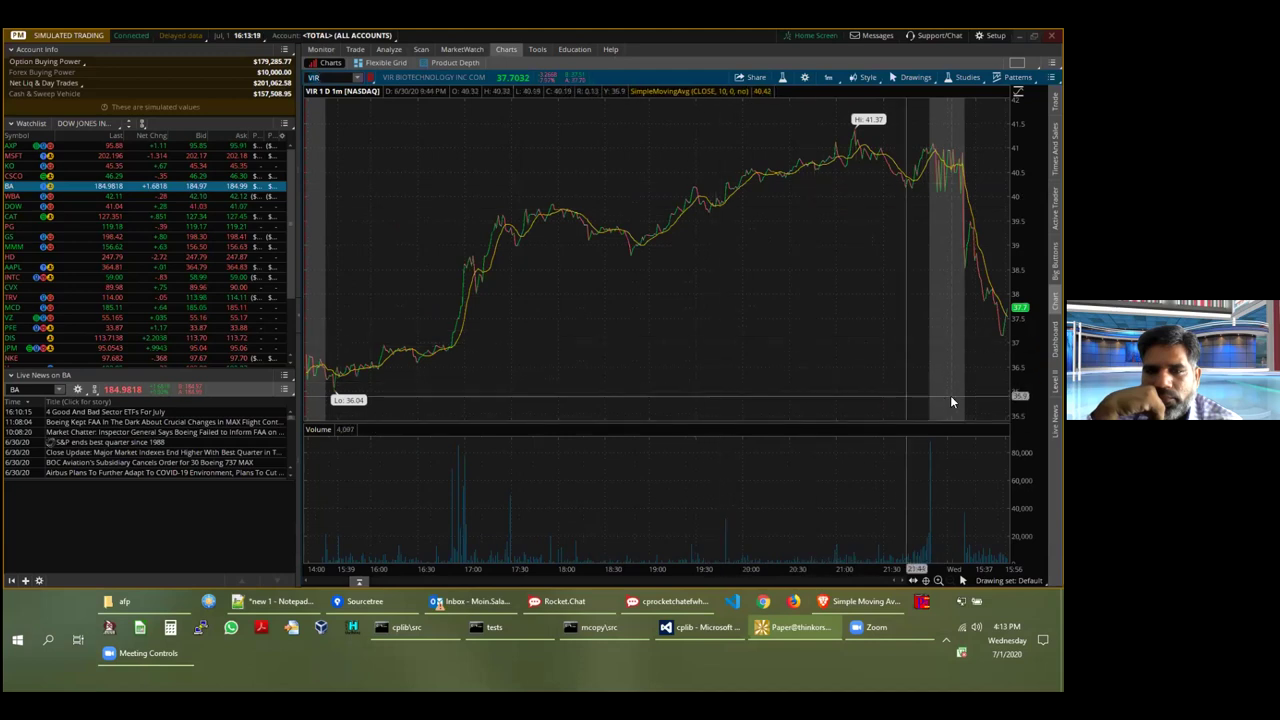
click(837, 79)
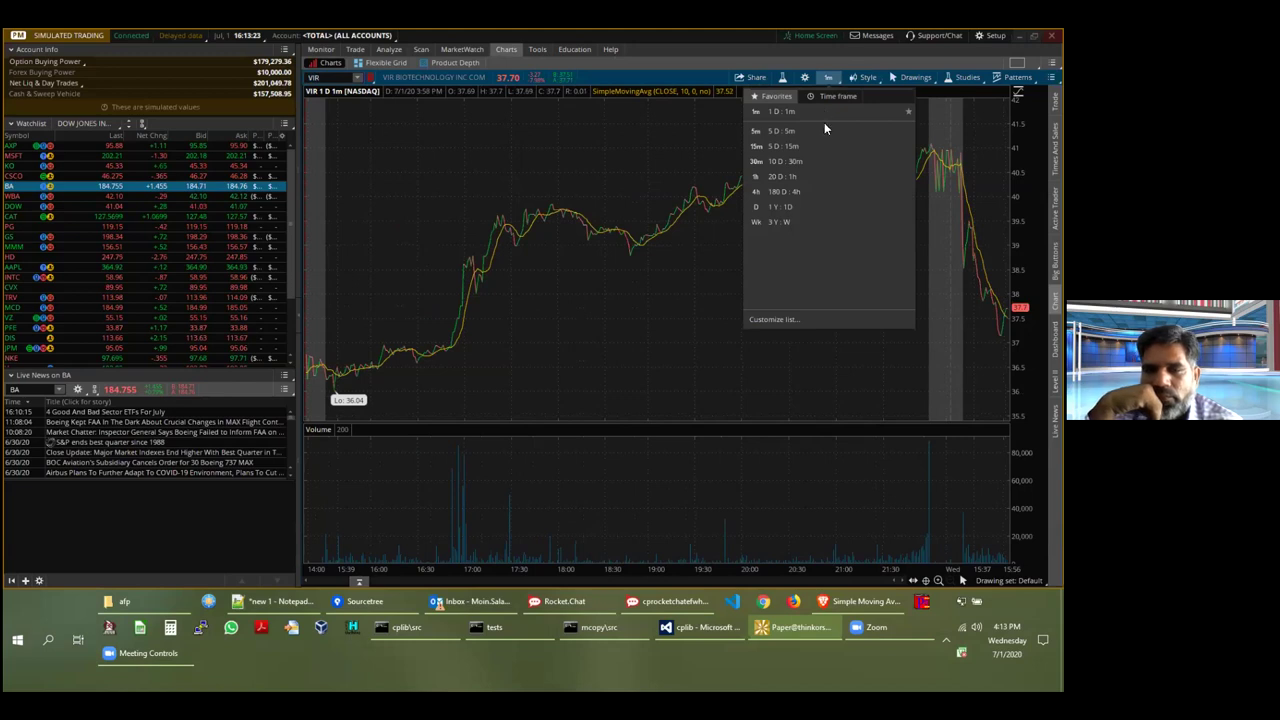
click(782, 131)
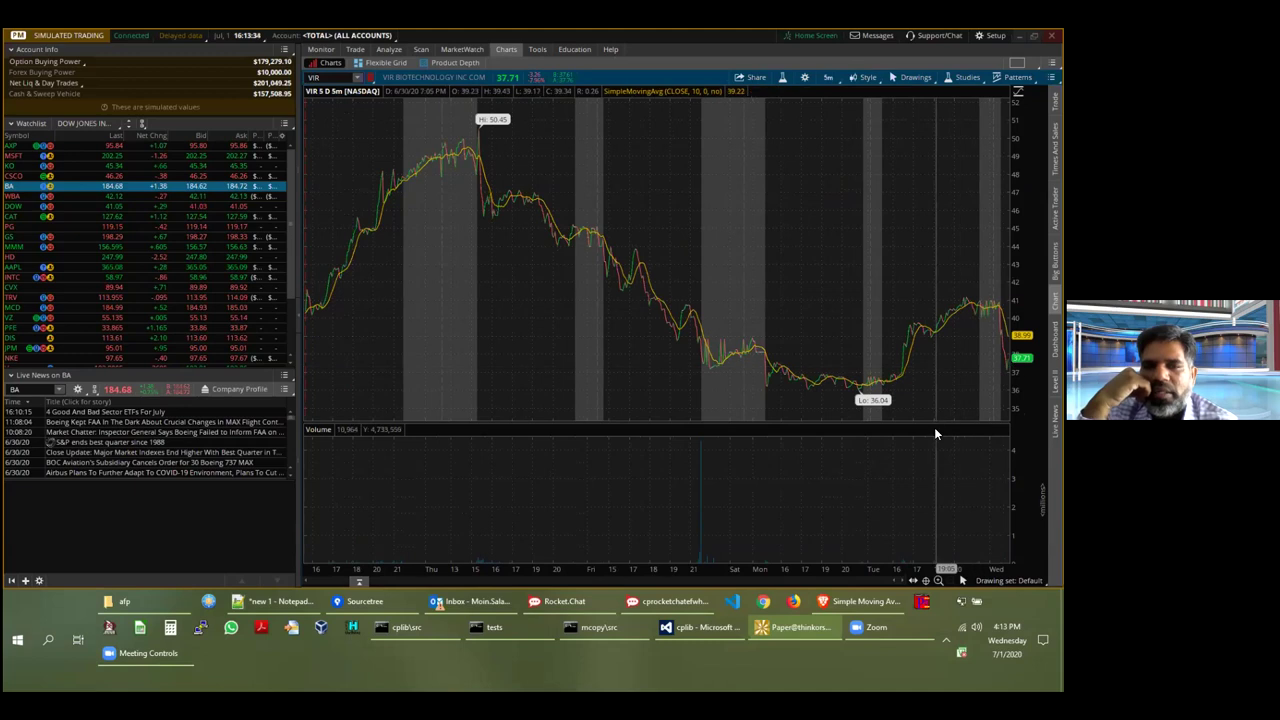
drag(925, 278, 1010, 290)
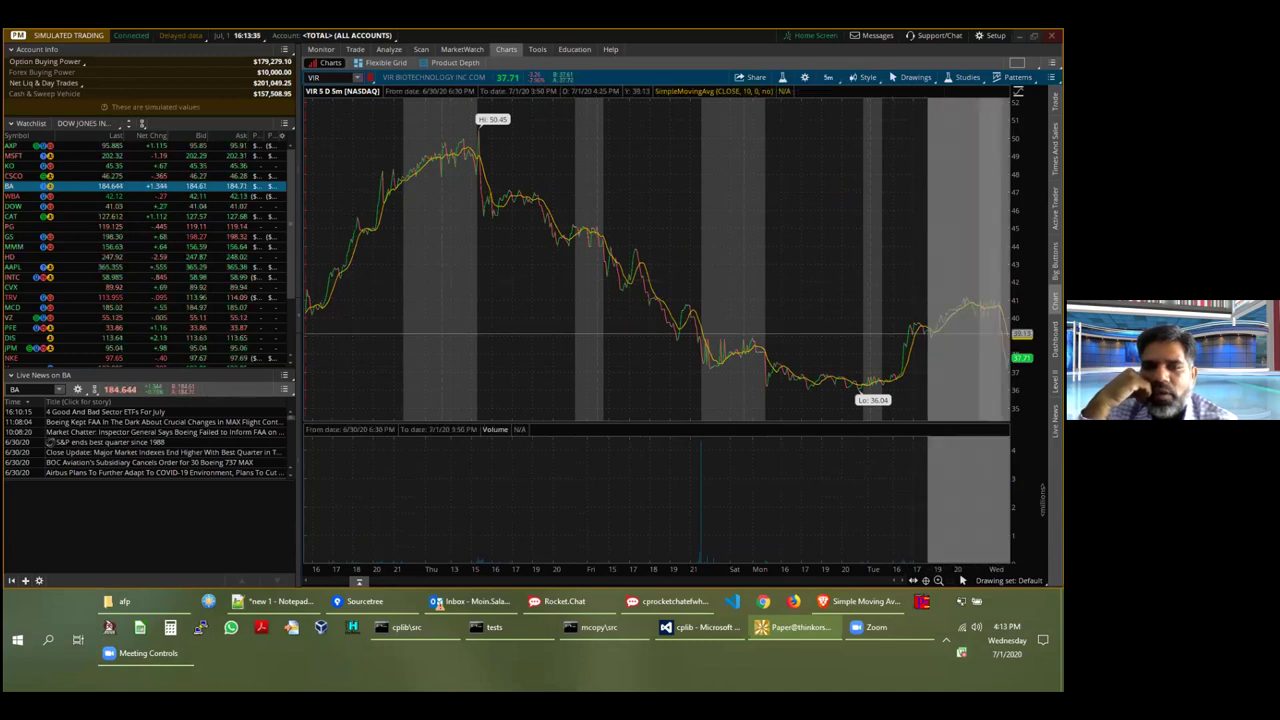
drag(907, 292, 925, 311)
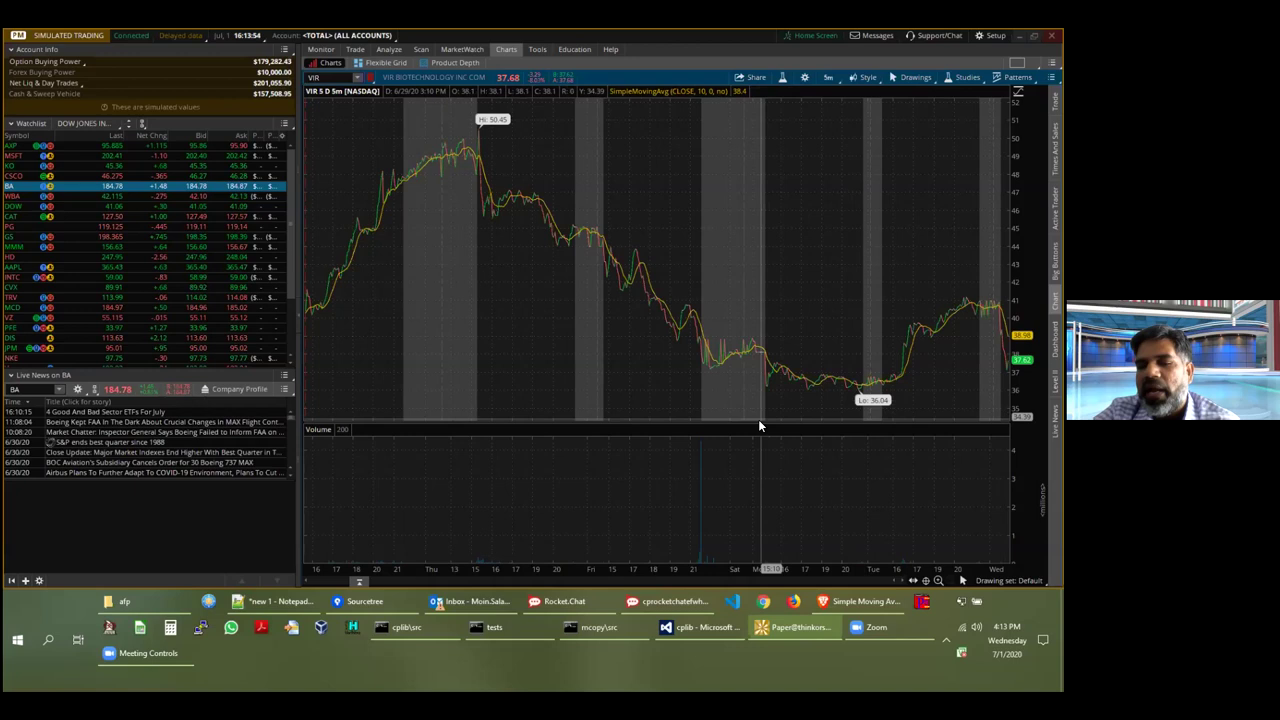
Change the VIR chart's time frame to 10 D : 30m and finally to 180 D : 4h
click(836, 80)
click(813, 162)
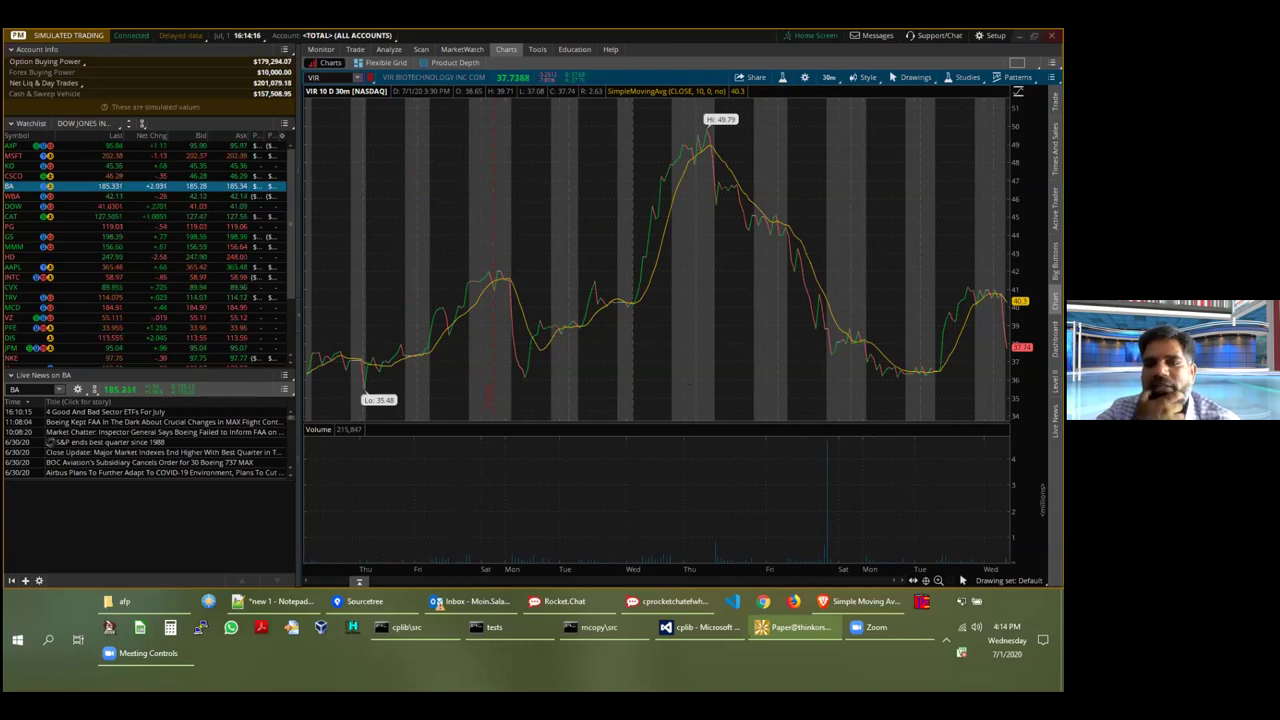
click(829, 77)
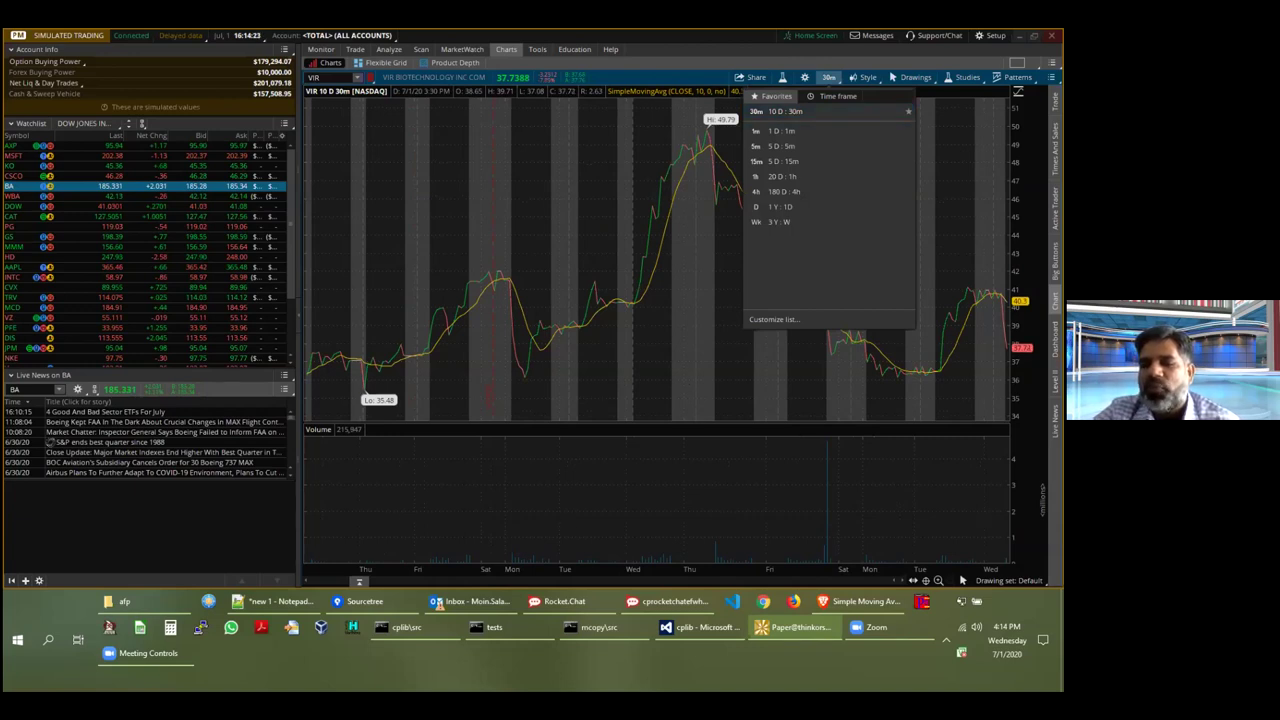
key(Escape)
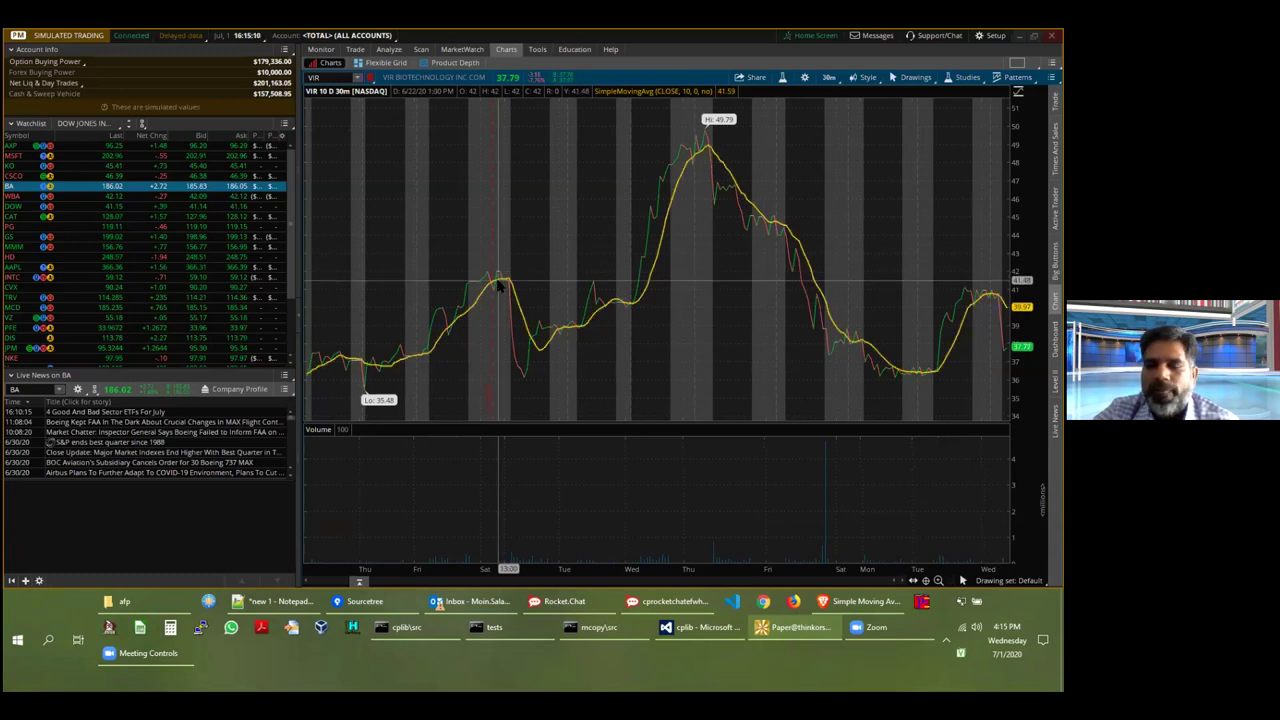
click(830, 77)
click(809, 192)
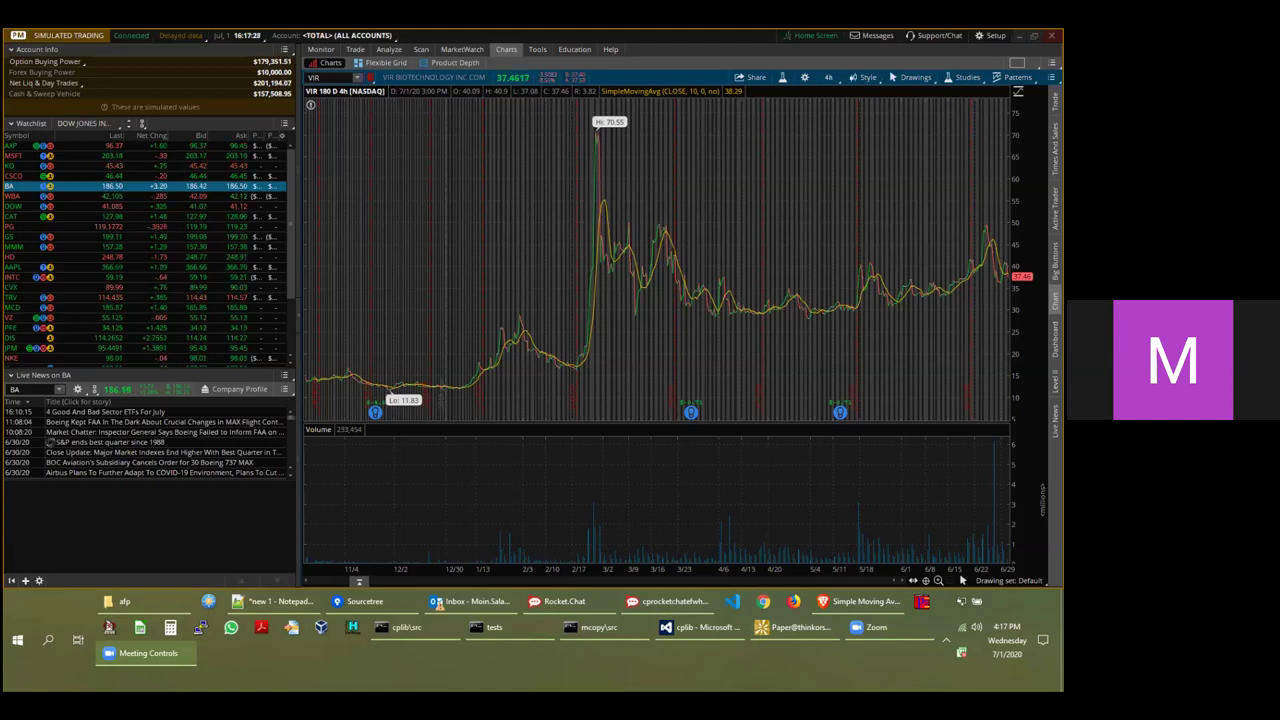
click(28, 392)
text(AIR)
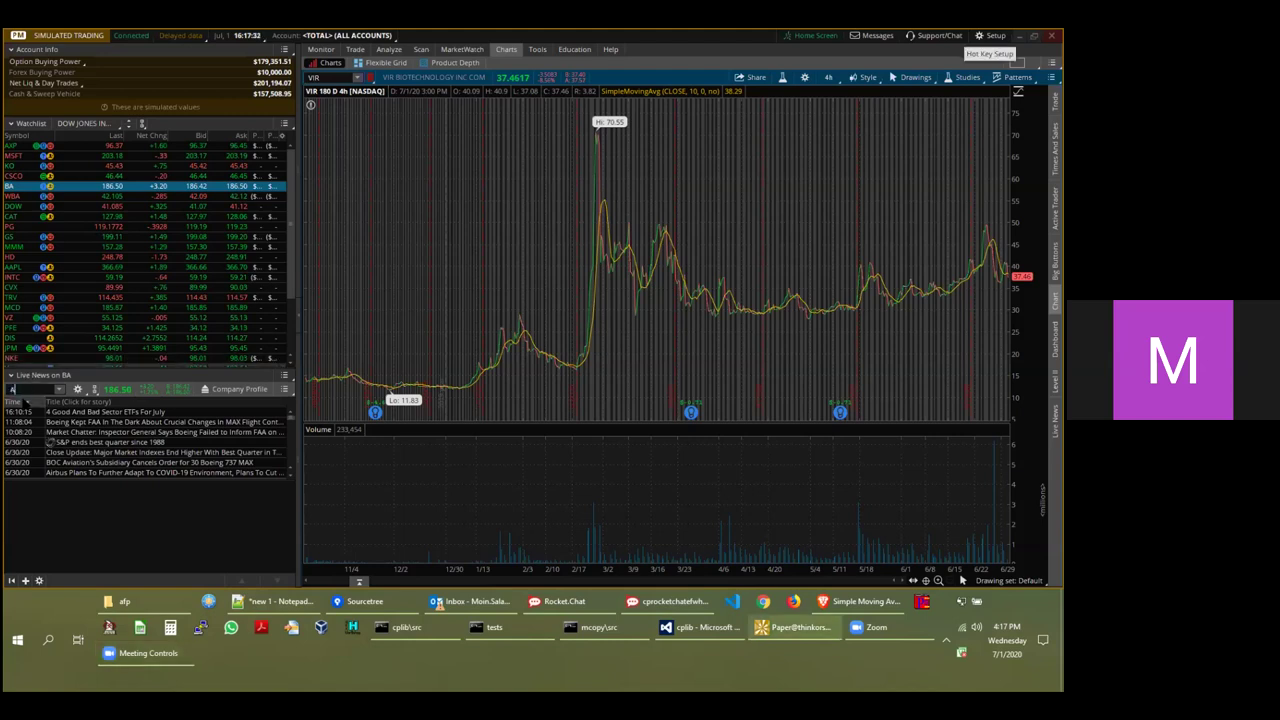
key(Return)
Set the live news symbol to VIR to list the company's headlines
click(20, 390)
text(VIR)
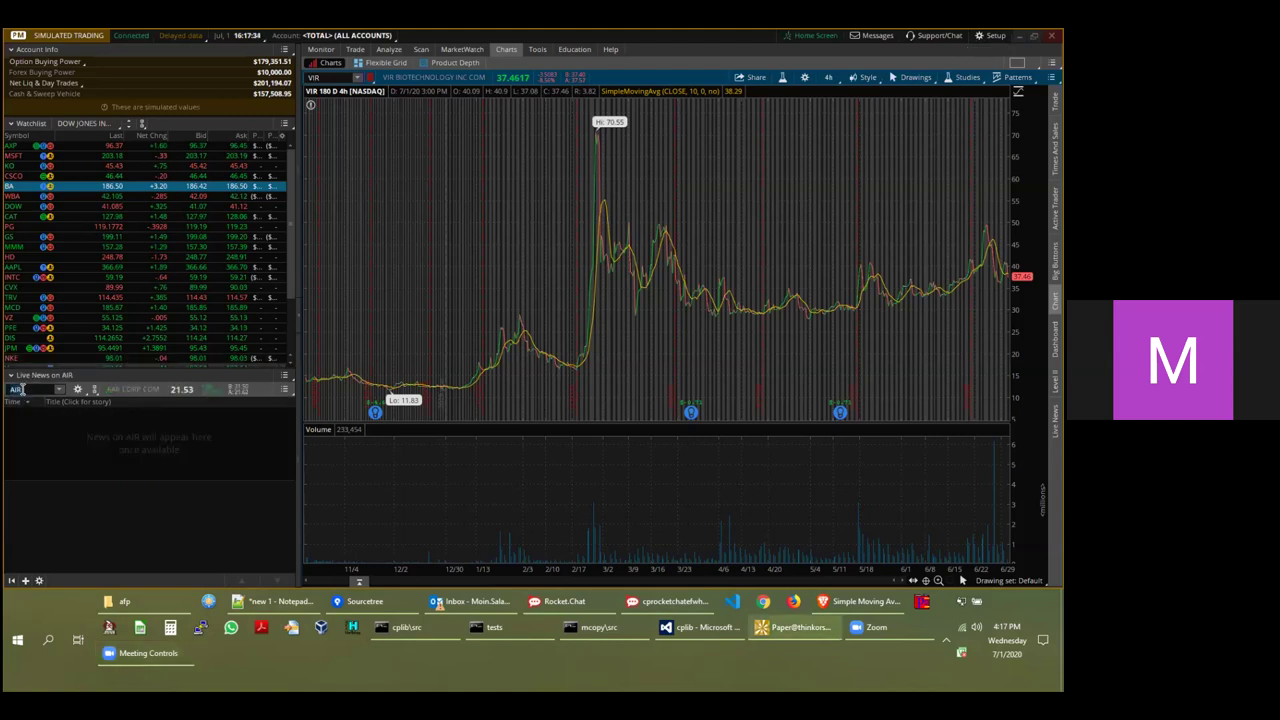
key(Return)
click(20, 390)
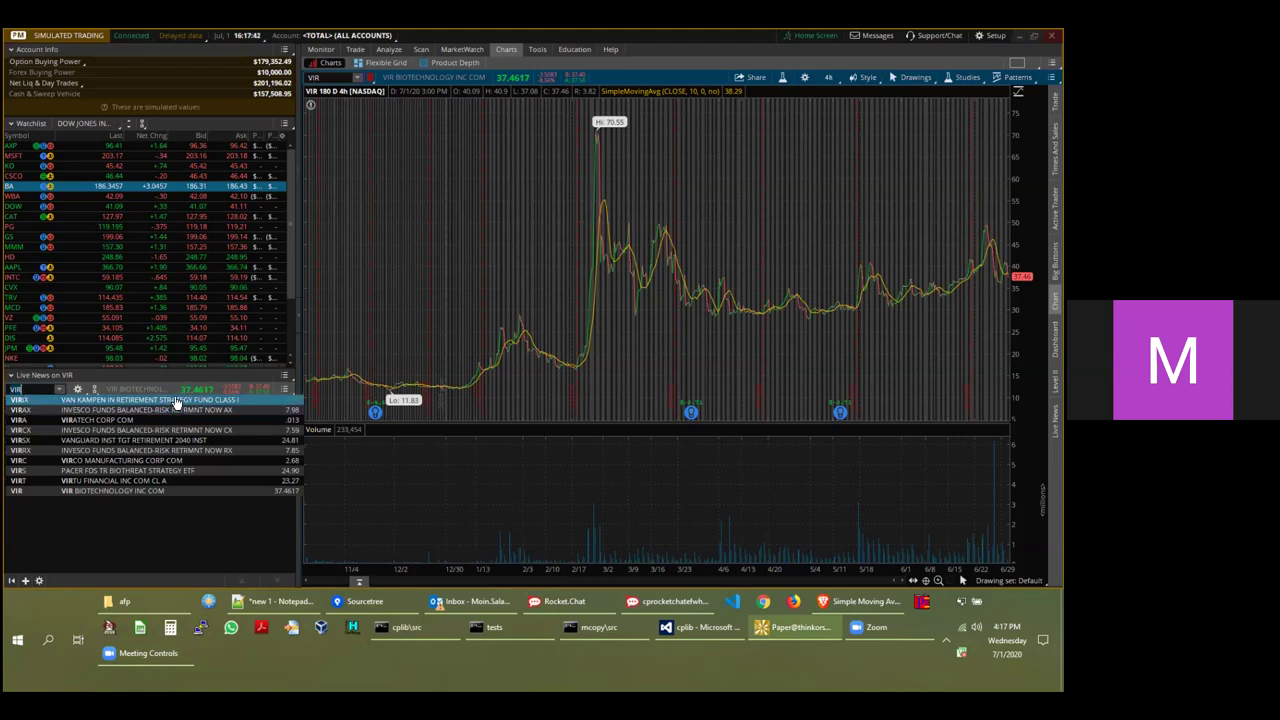
click(320, 78)
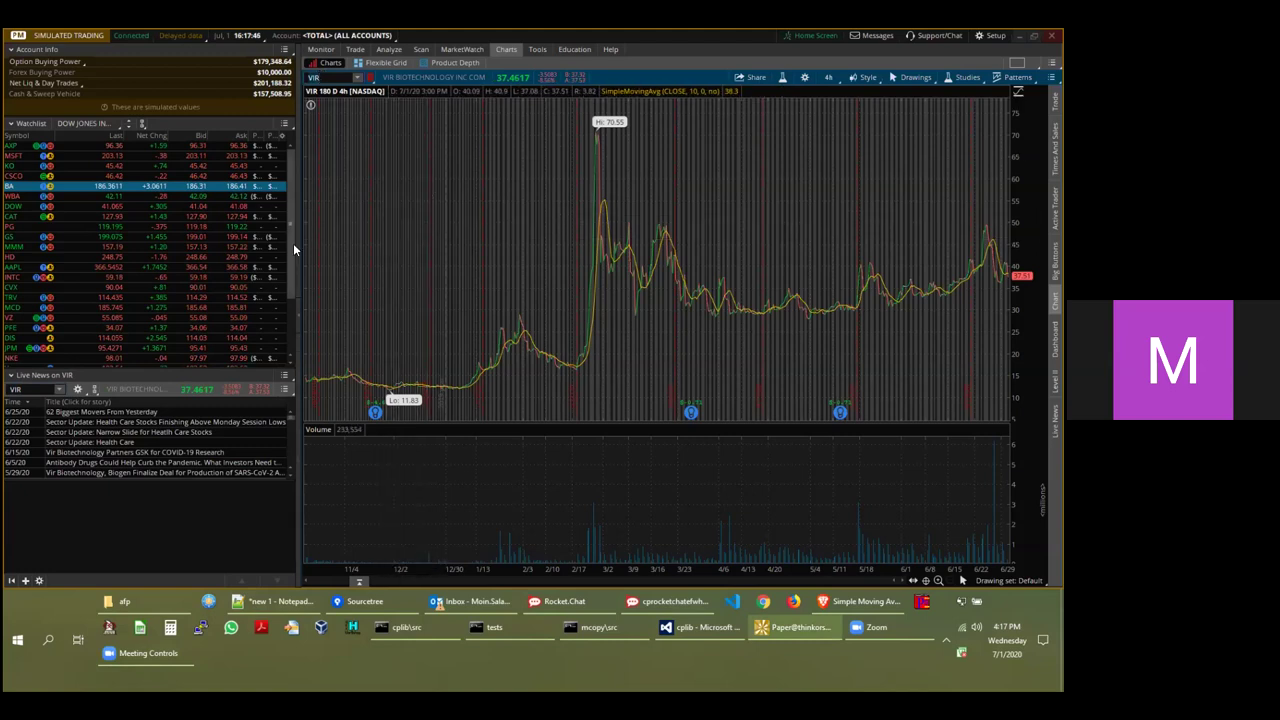
Switch to the web browser and open the finviz.com home page from the StockExchange bookmarks
click(865, 601)
click(399, 60)
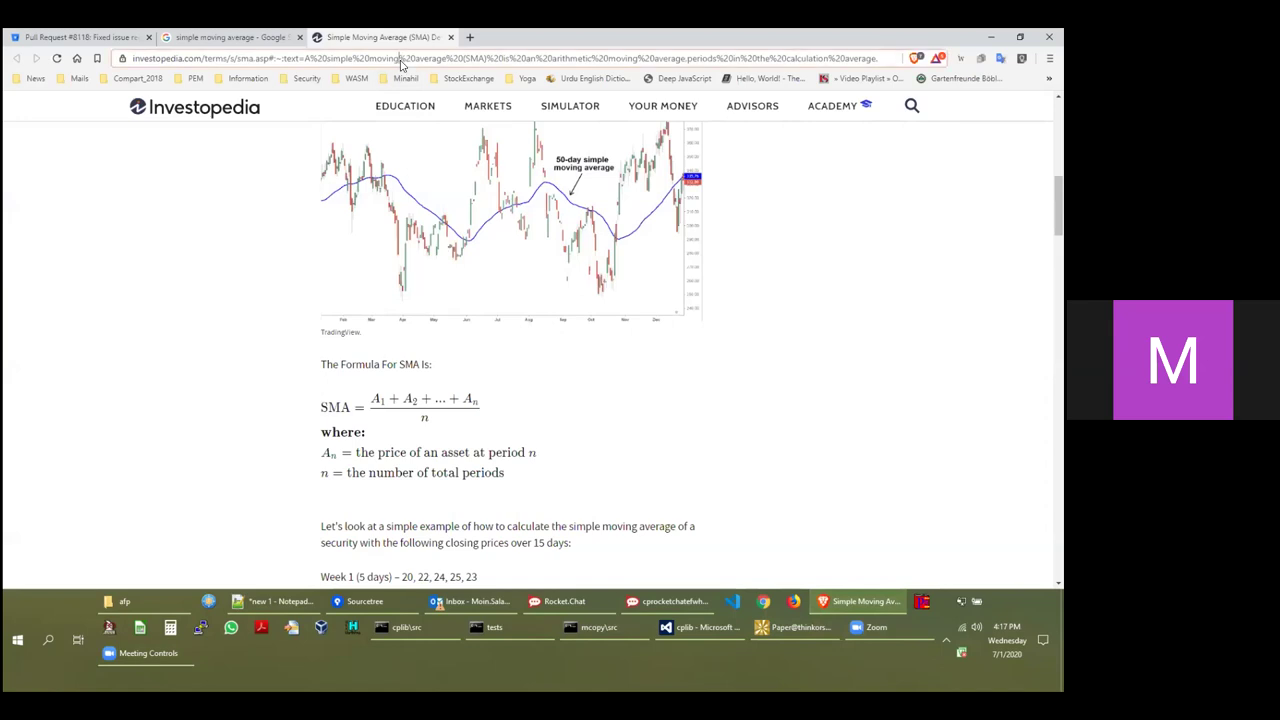
click(483, 80)
click(486, 96)
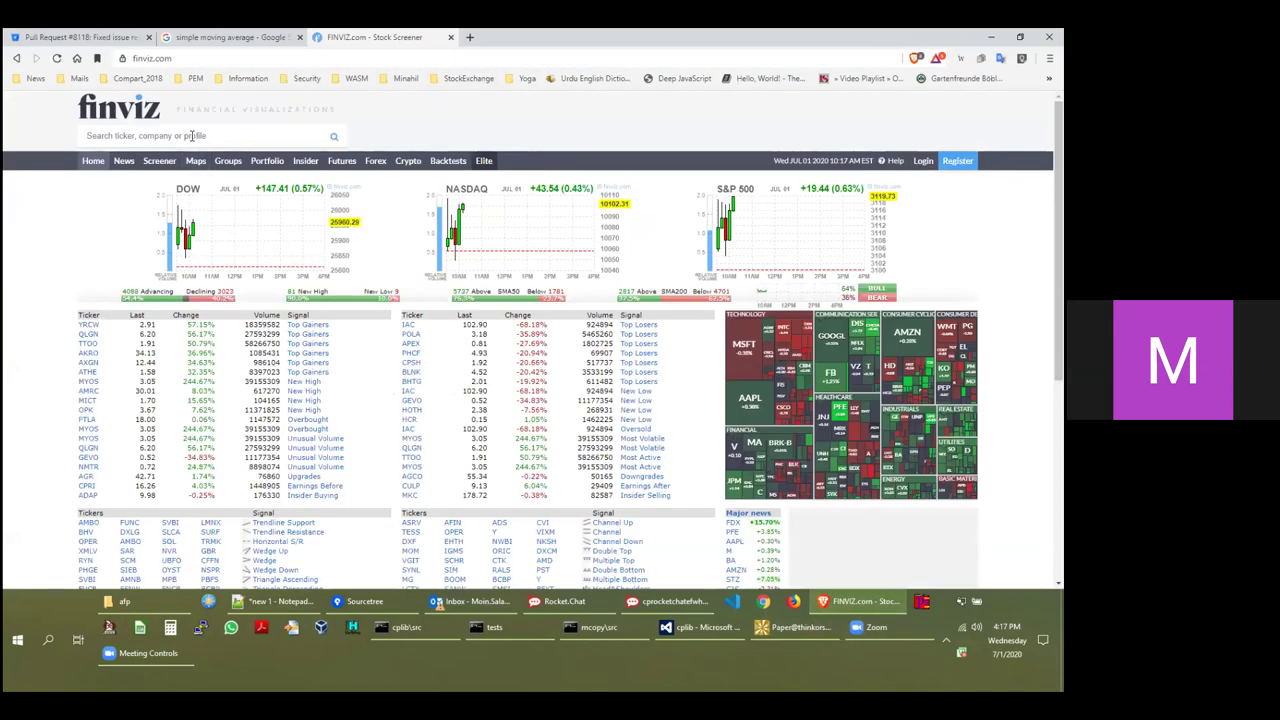
Look up the ticker BA on Finviz to open its quote page
click(191, 135)
text(BA)
key(Return)
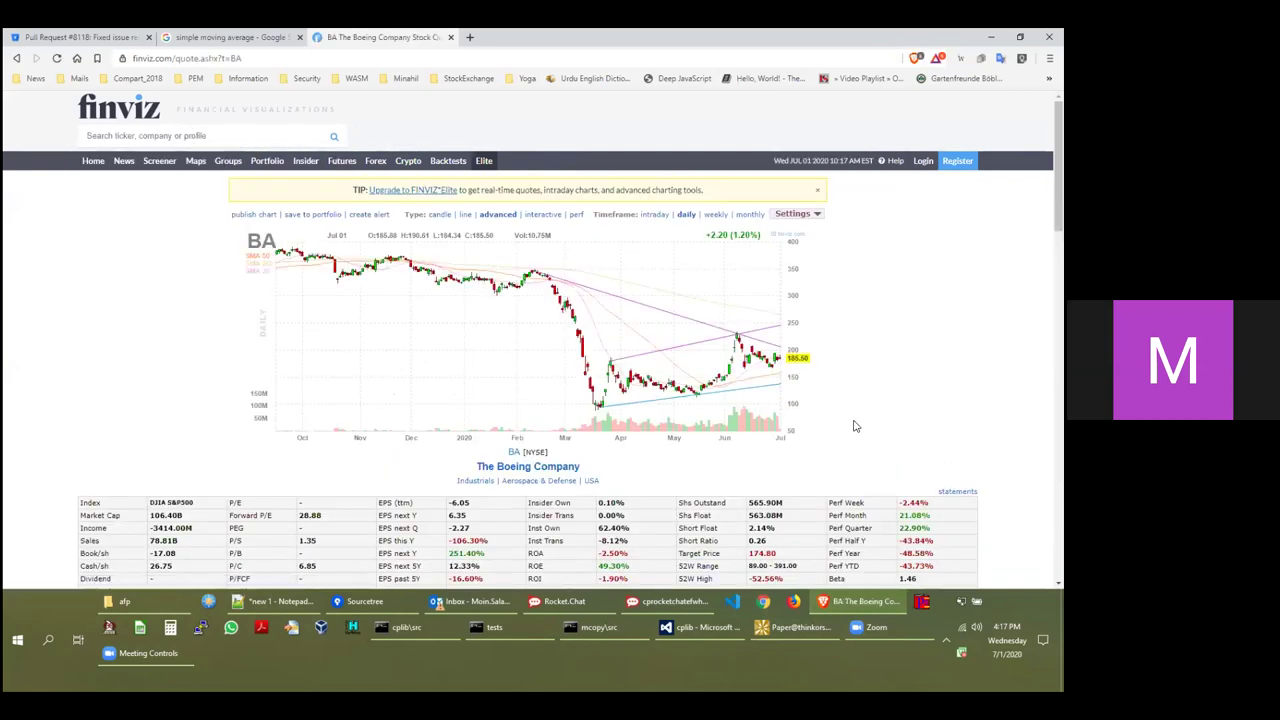
Examine Boeing's key statistics for the Short Float figure, searching the page for "shortf", and review the analyst ratings below
scroll(855, 428, down, 1)
scroll(855, 428, down, 3)
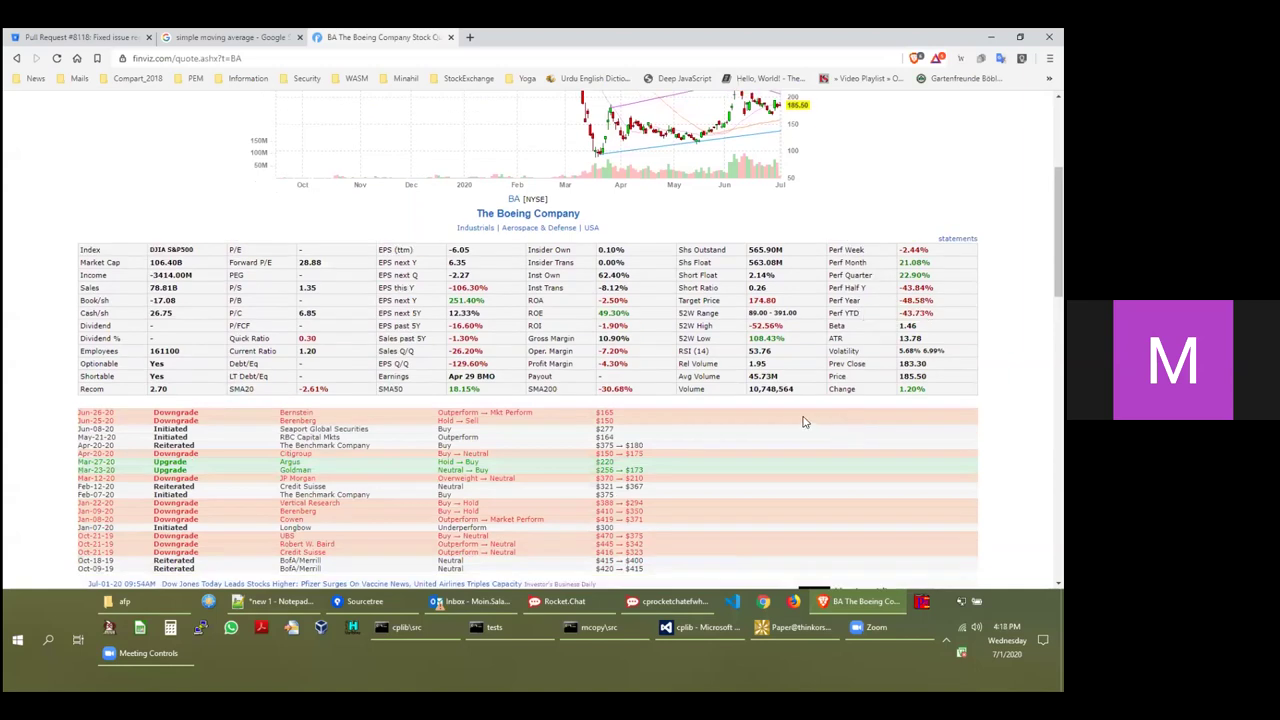
key(ctrl+f)
text(sh)
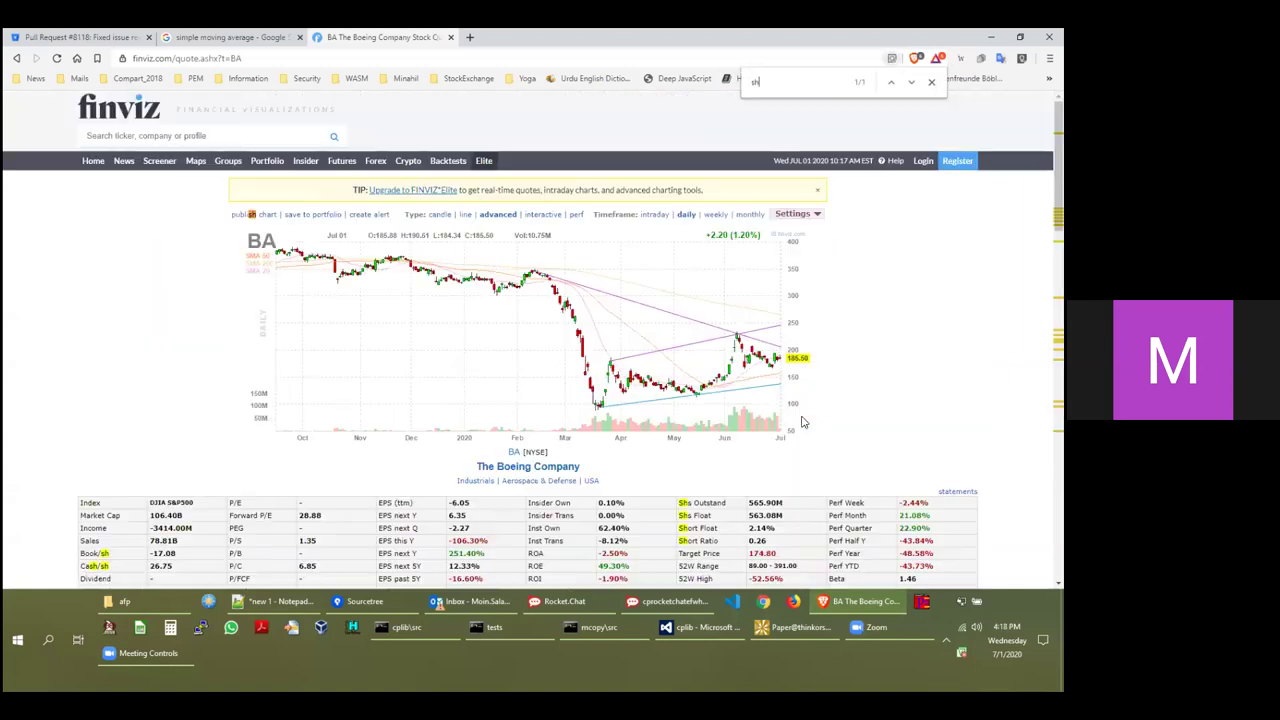
text(ortf)
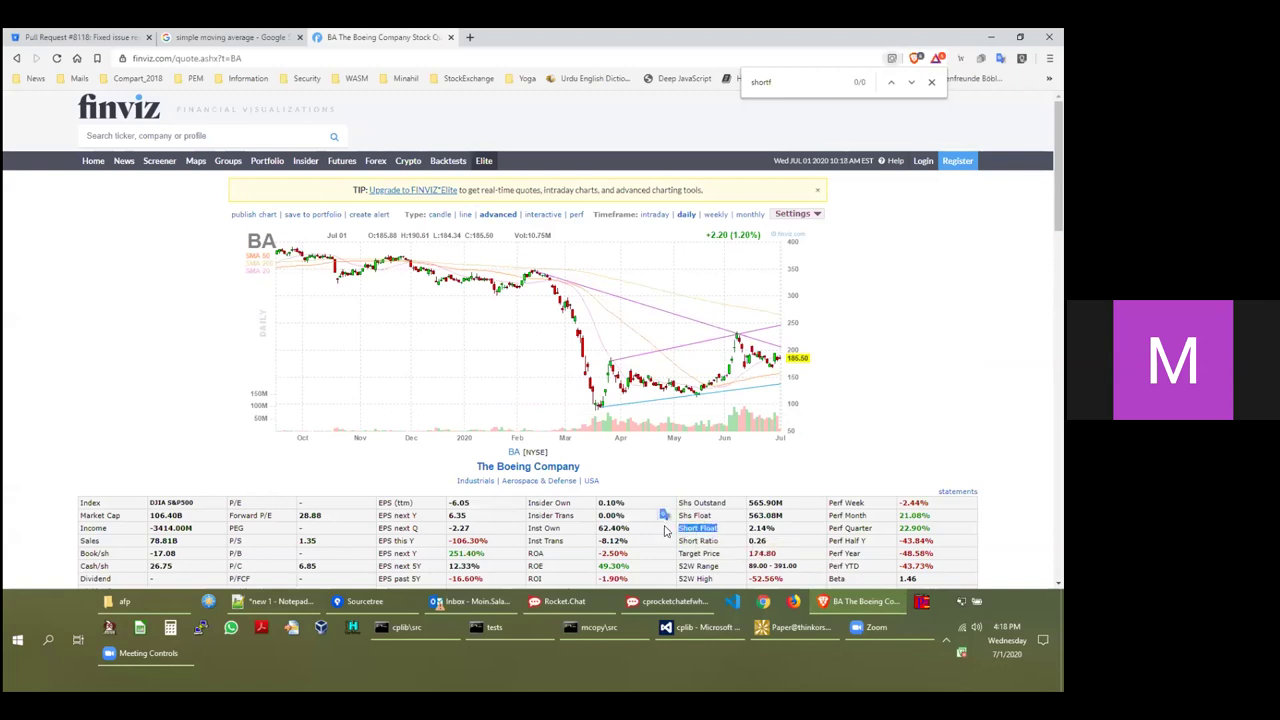
scroll(665, 530, down, 2)
scroll(665, 452, down, 4)
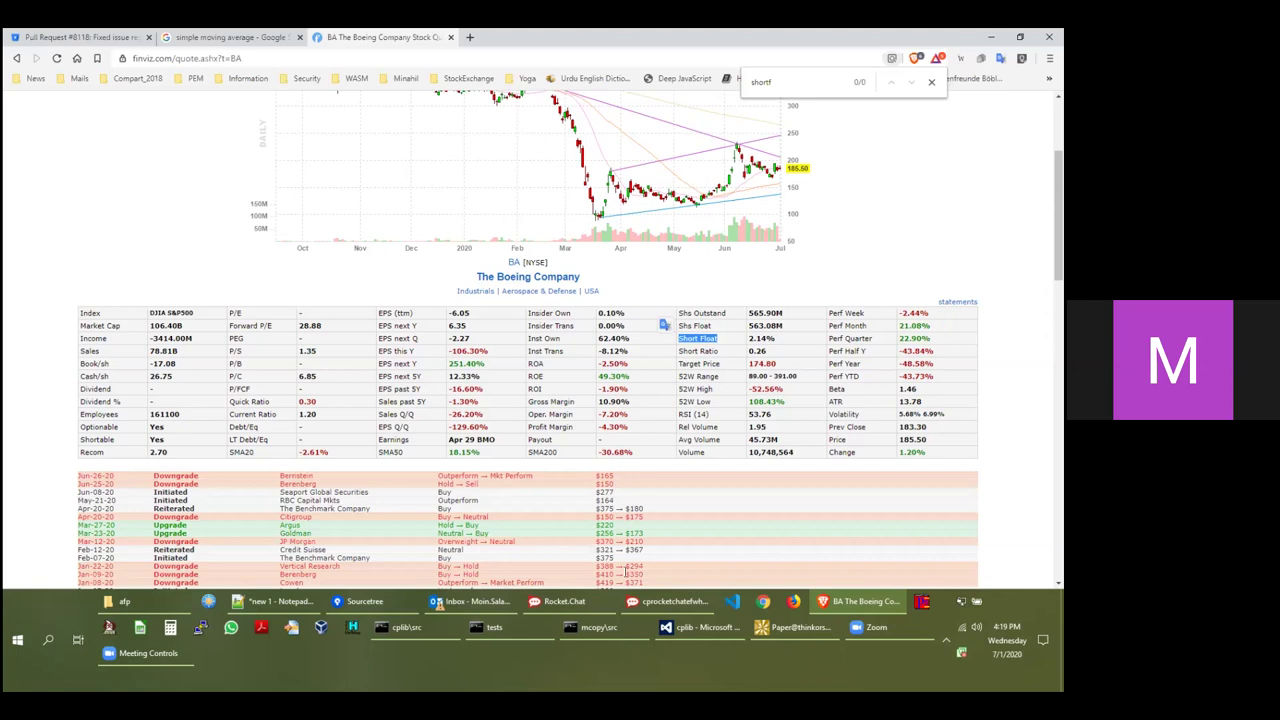
scroll(383, 487, down, 1)
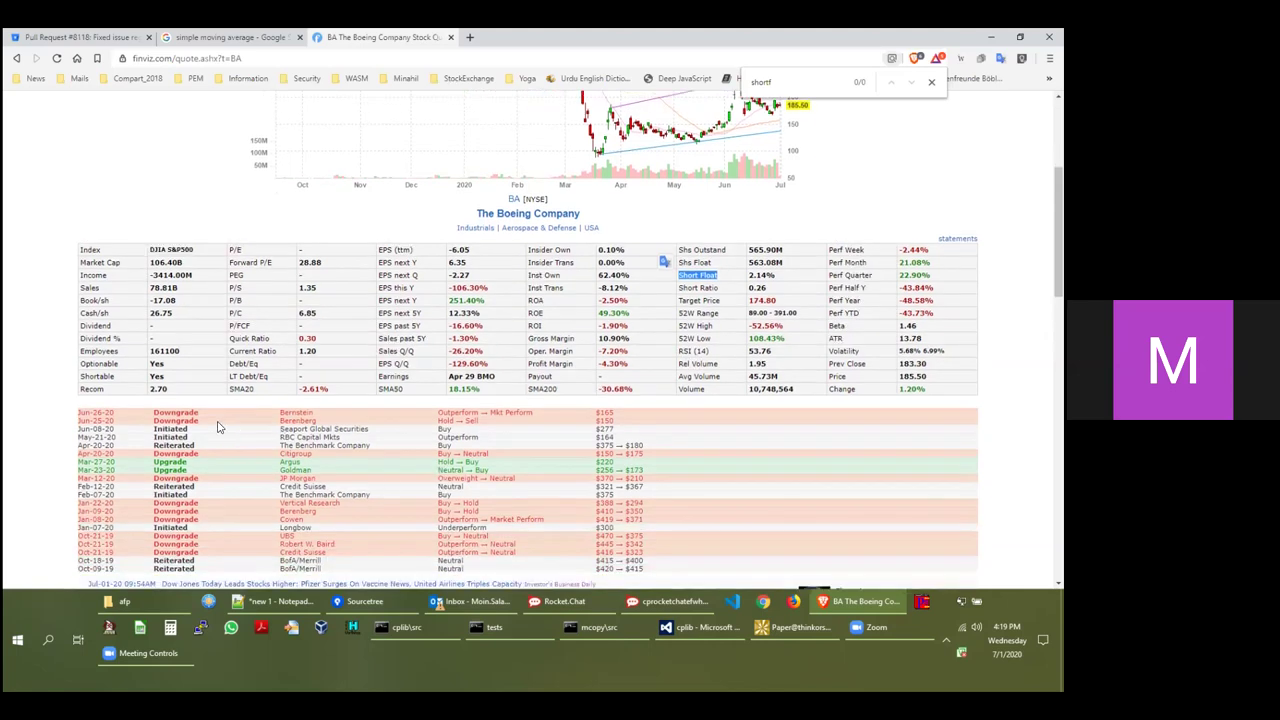
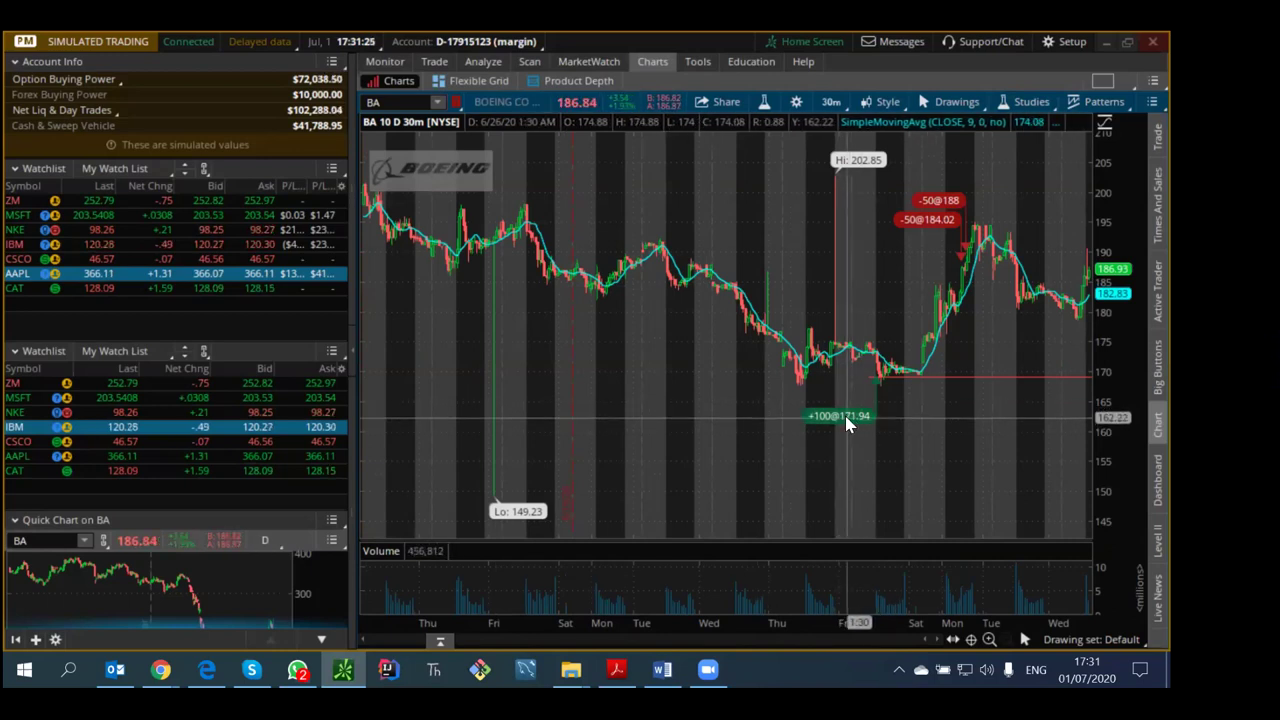
Examine the trade marker for the 100 BA shares bought at 171.94 on the 30-minute chart
mouse_move(862, 428)
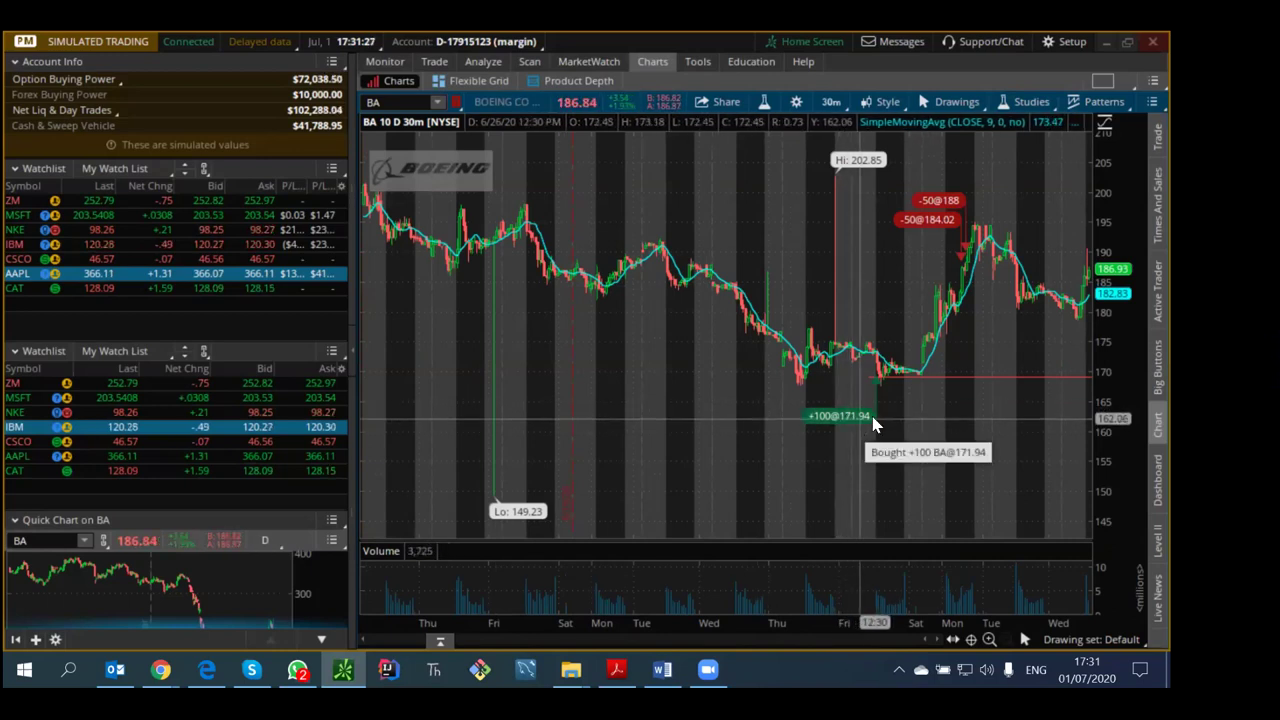
Examine the trade markers for the two 50-share BA sales at 184.02 and 188 on the 30-minute chart
mouse_move(818, 419)
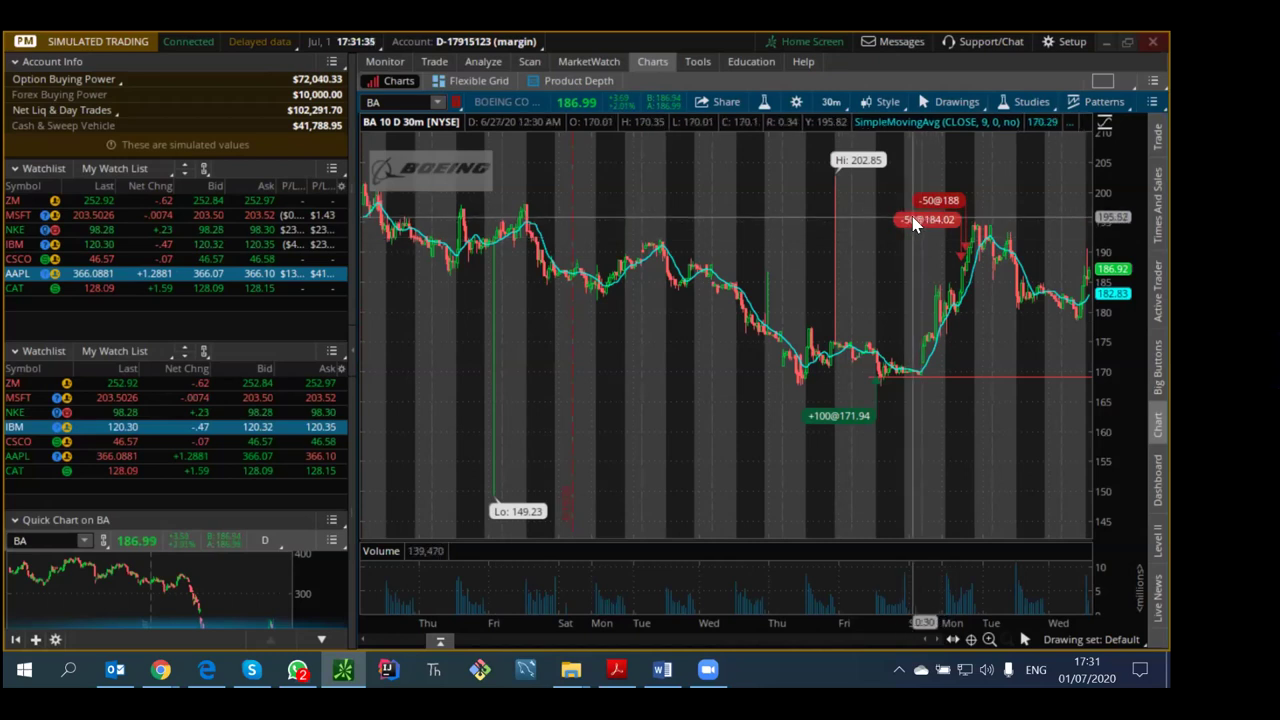
mouse_move(937, 225)
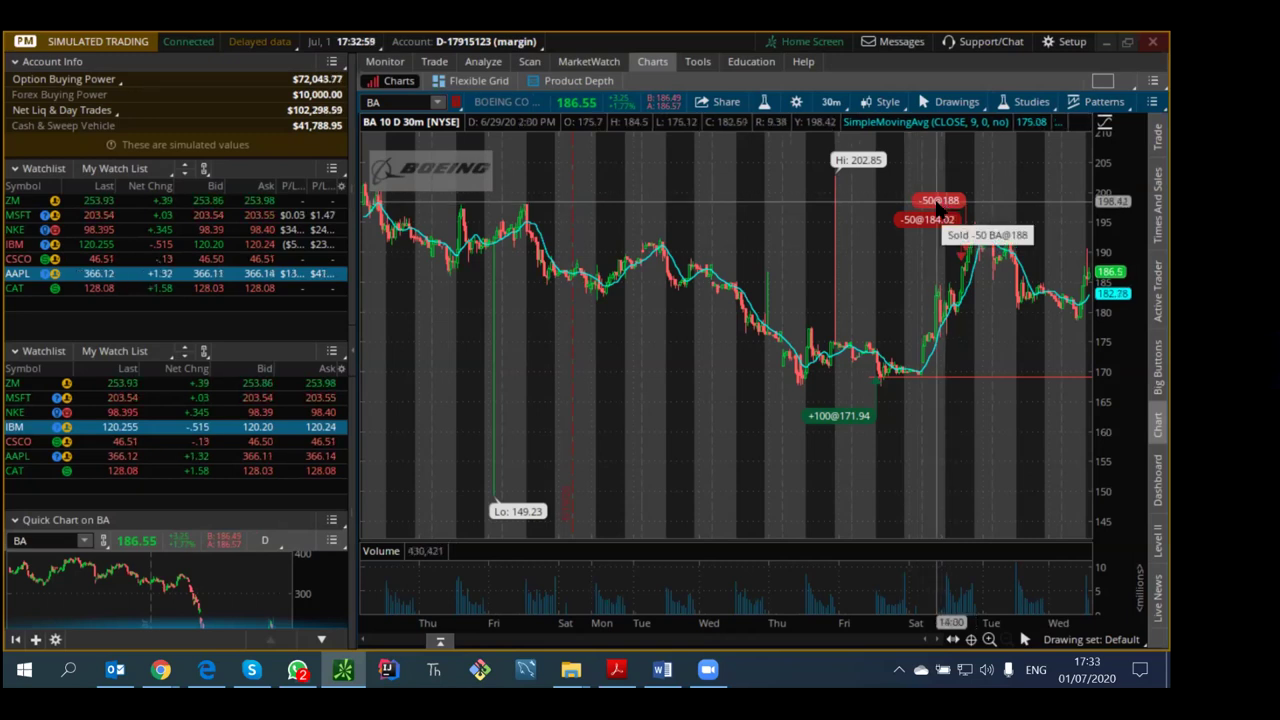
Open the account's Activity and Positions view and expand the BA position in the position statement
click(385, 61)
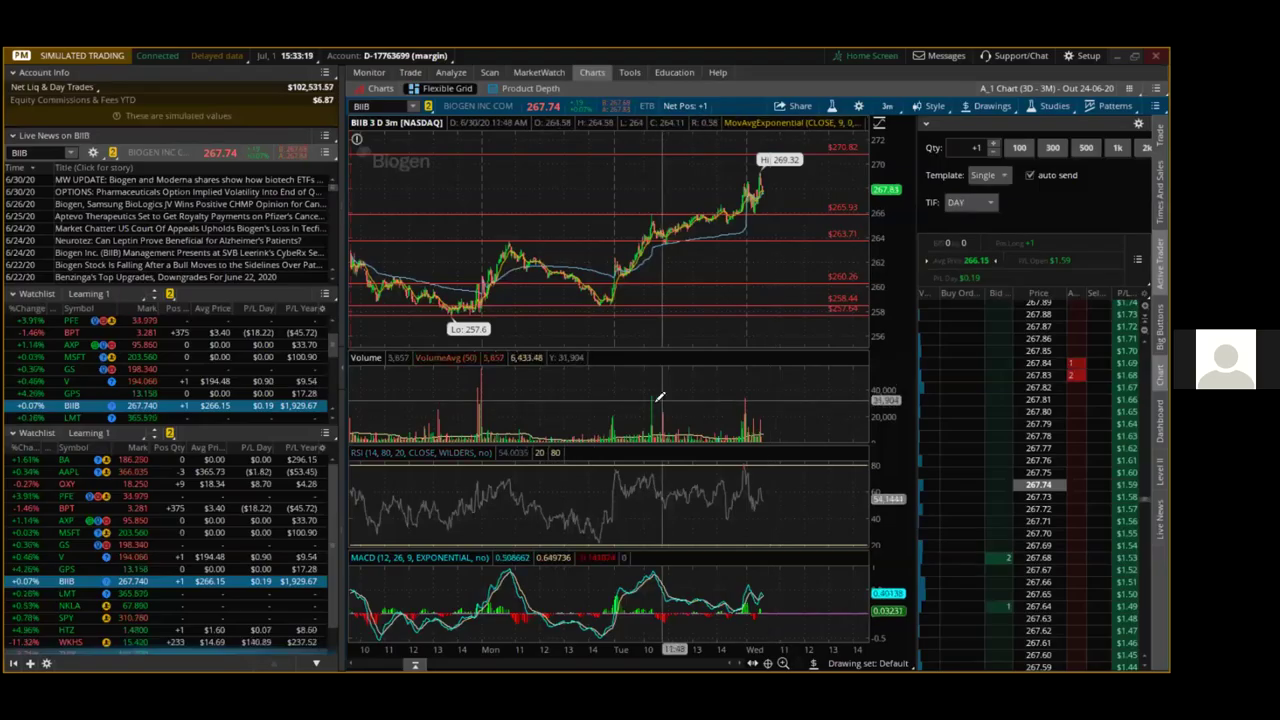
scroll(150, 420, up, 1)
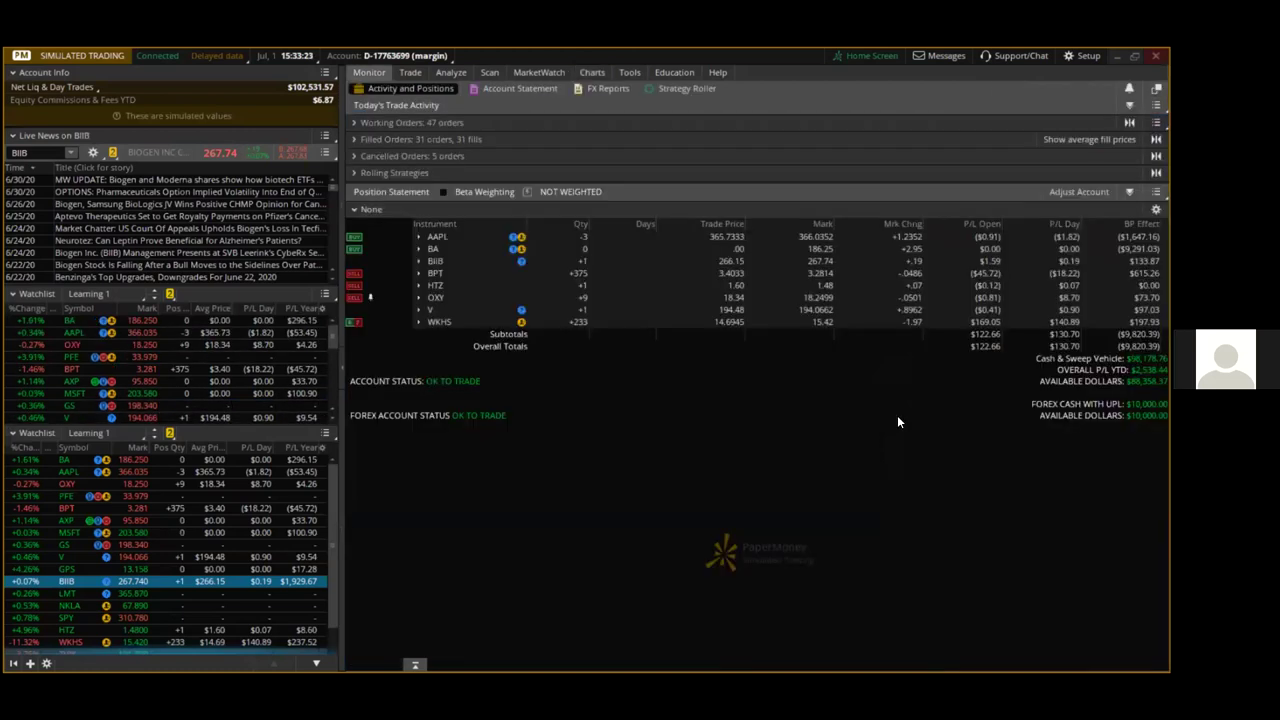
click(369, 72)
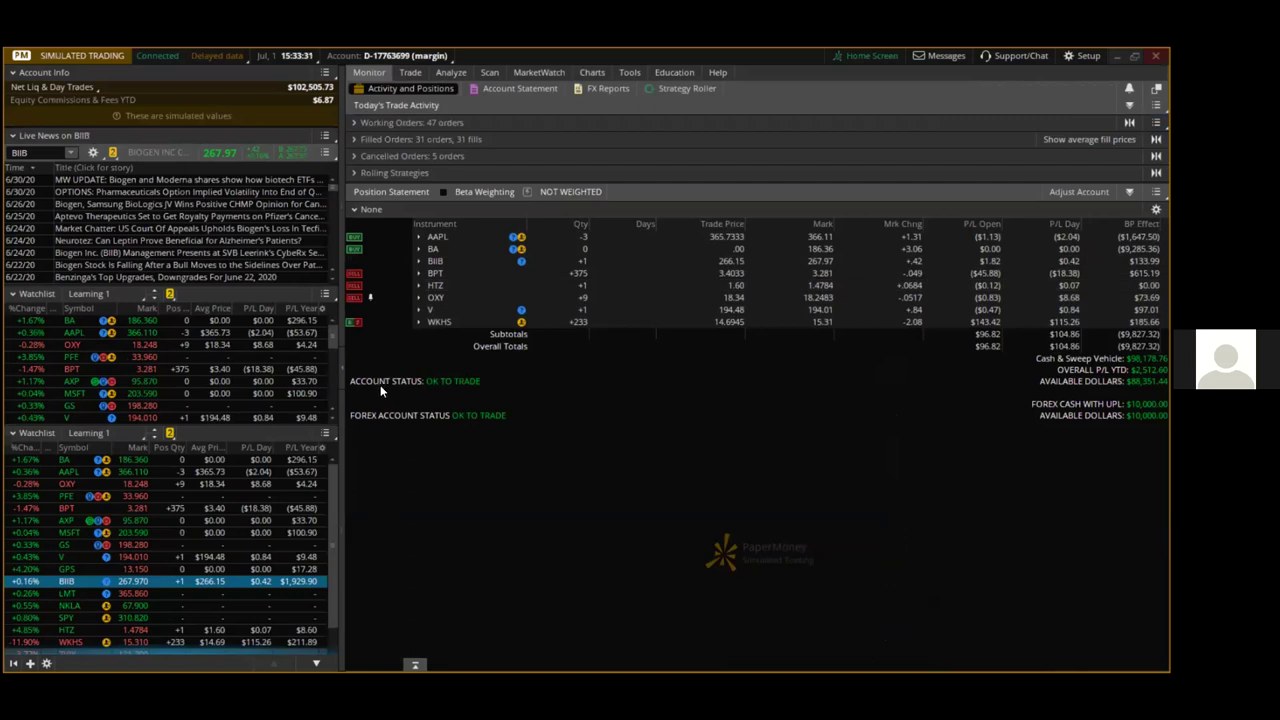
click(450, 254)
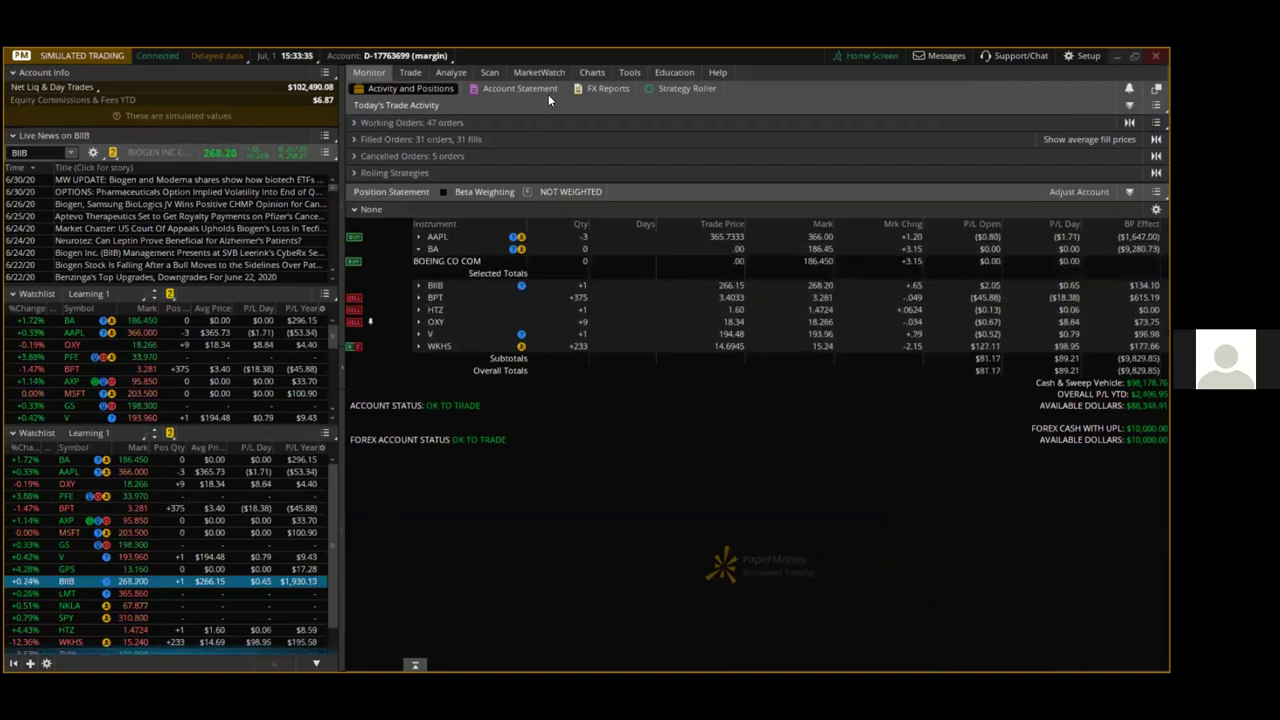
Return to the charts, sort the first Learning 1 watchlist by symbol and display BA, enlarged to its most recent sessions
click(591, 72)
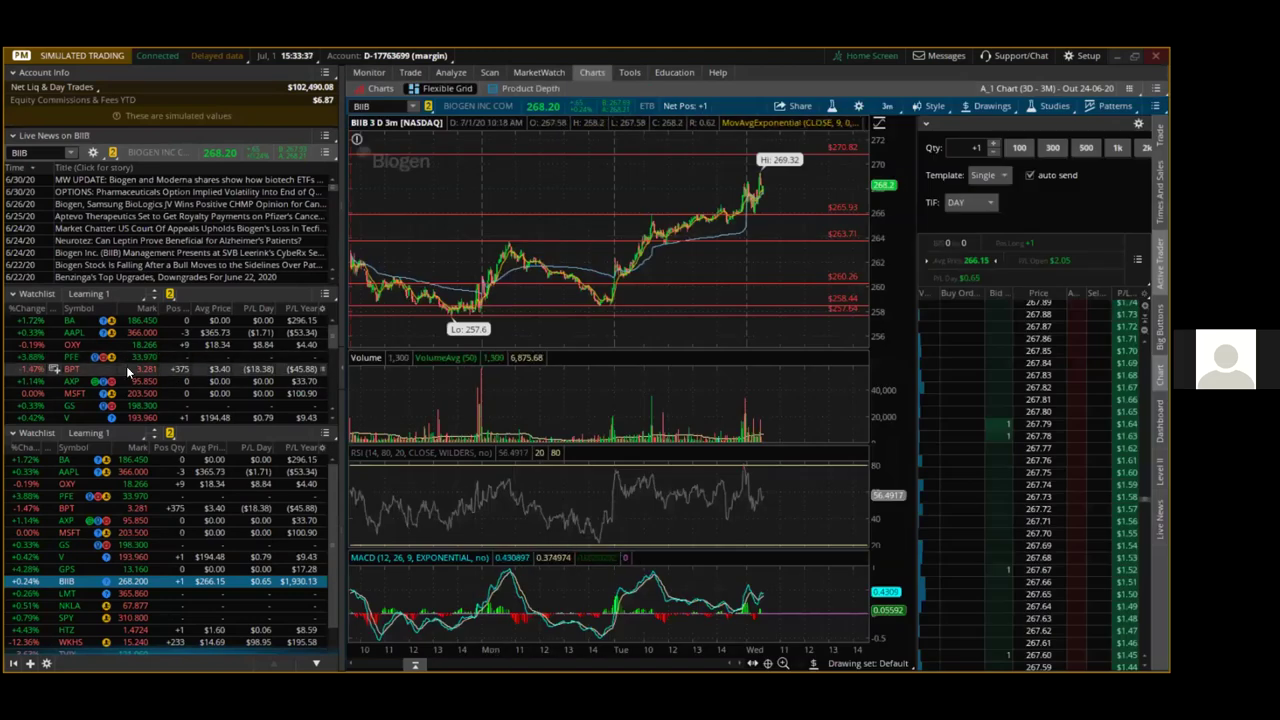
click(77, 309)
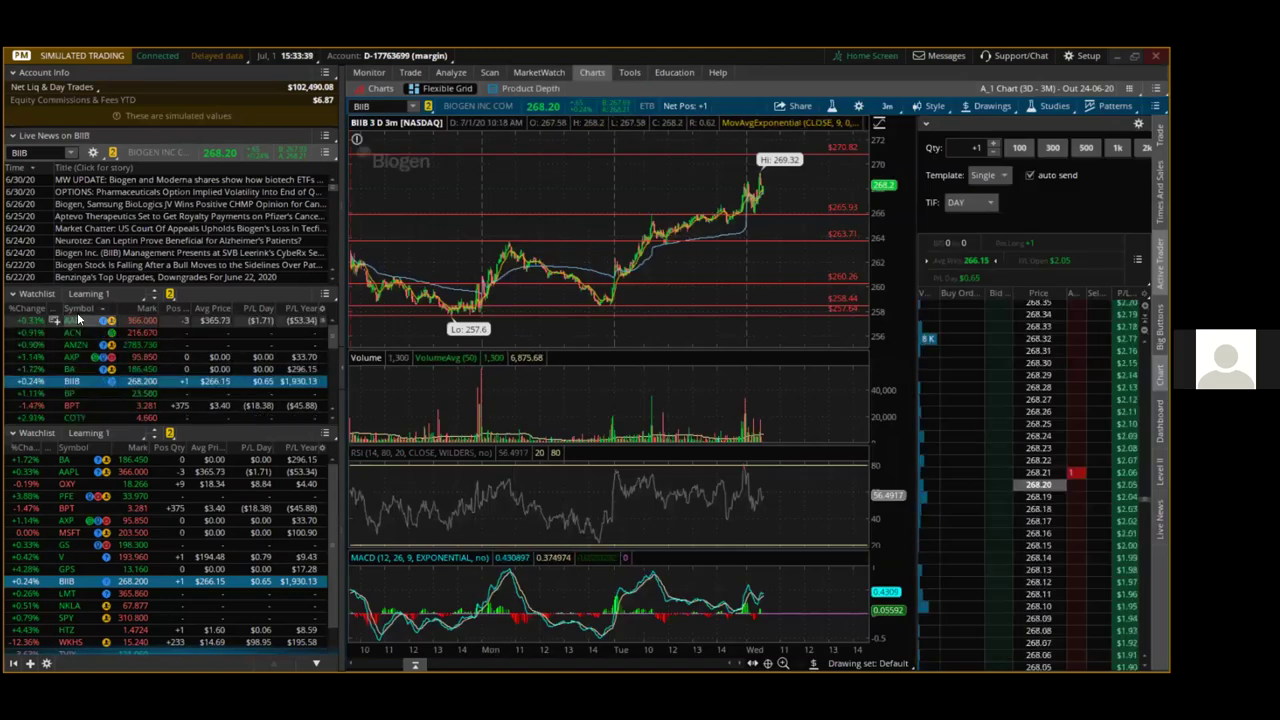
click(70, 369)
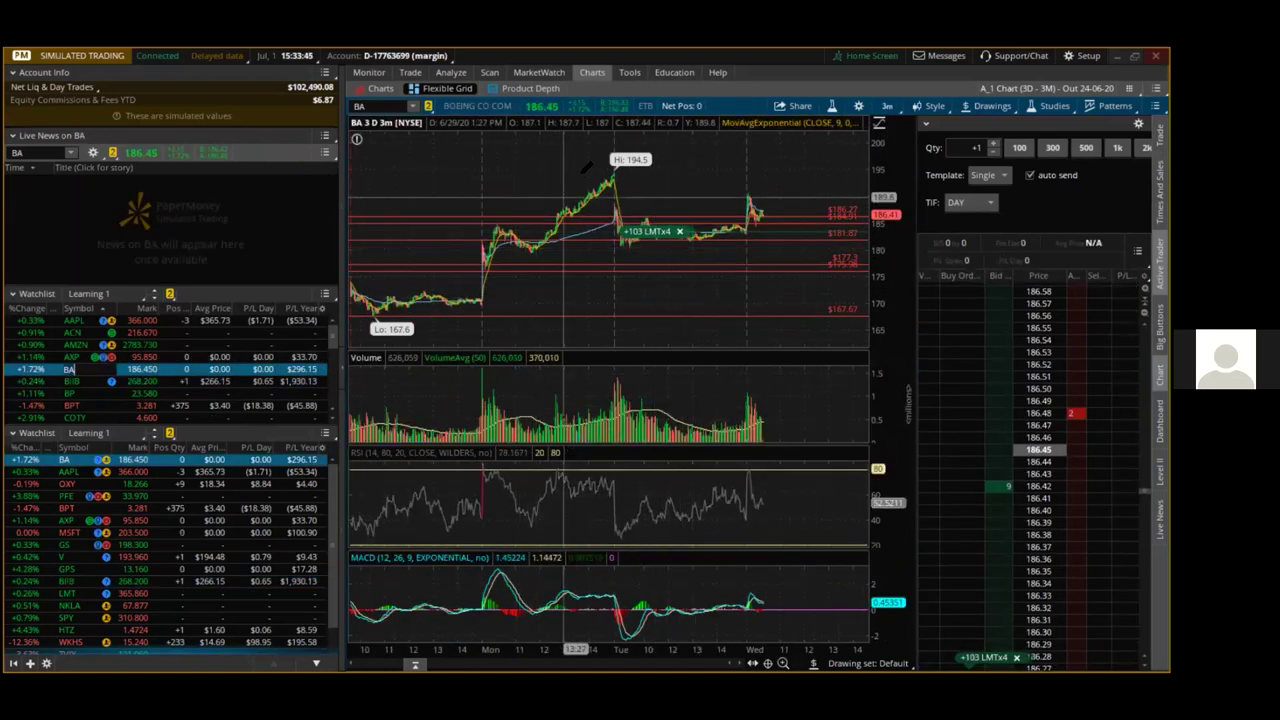
mouse_move(575, 148)
mouse_down()
mouse_move(670, 290)
mouse_move(791, 431)
mouse_move(852, 320)
mouse_up()
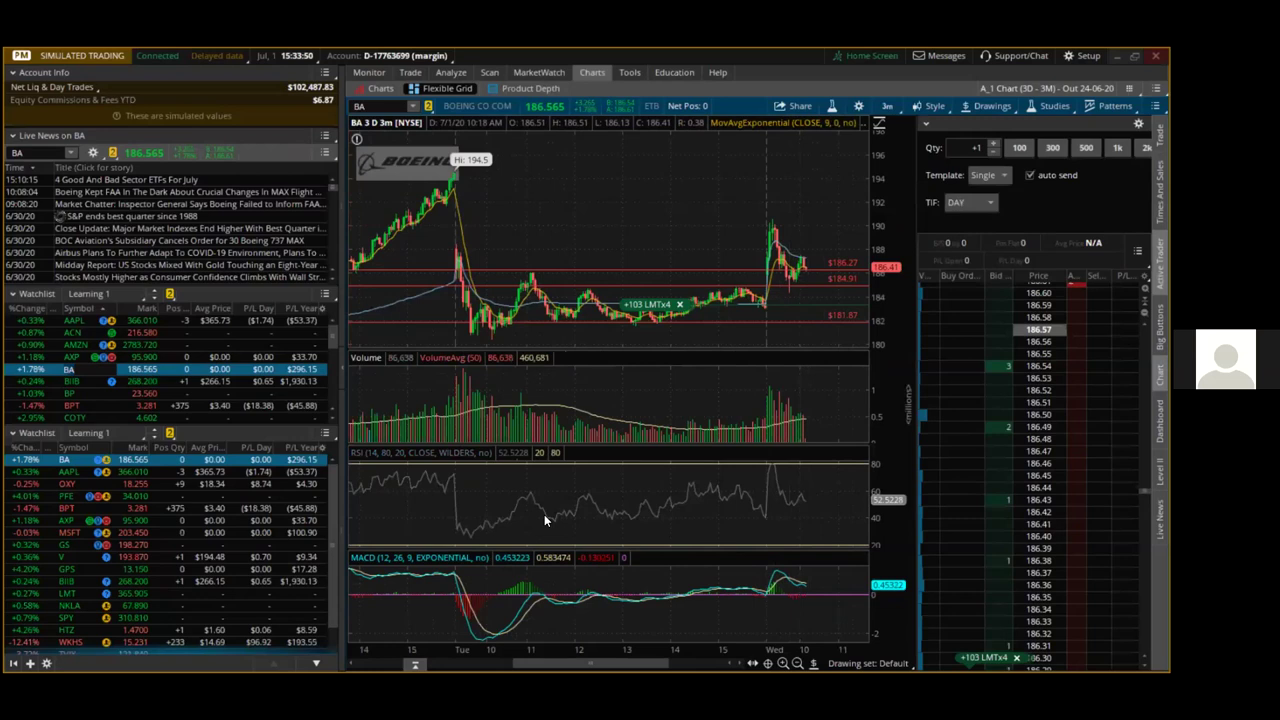
Examine Boeing's 1-minute chart in the separate Flexible Grid window and return to the main thinkorswim window
key(alt+Tab)
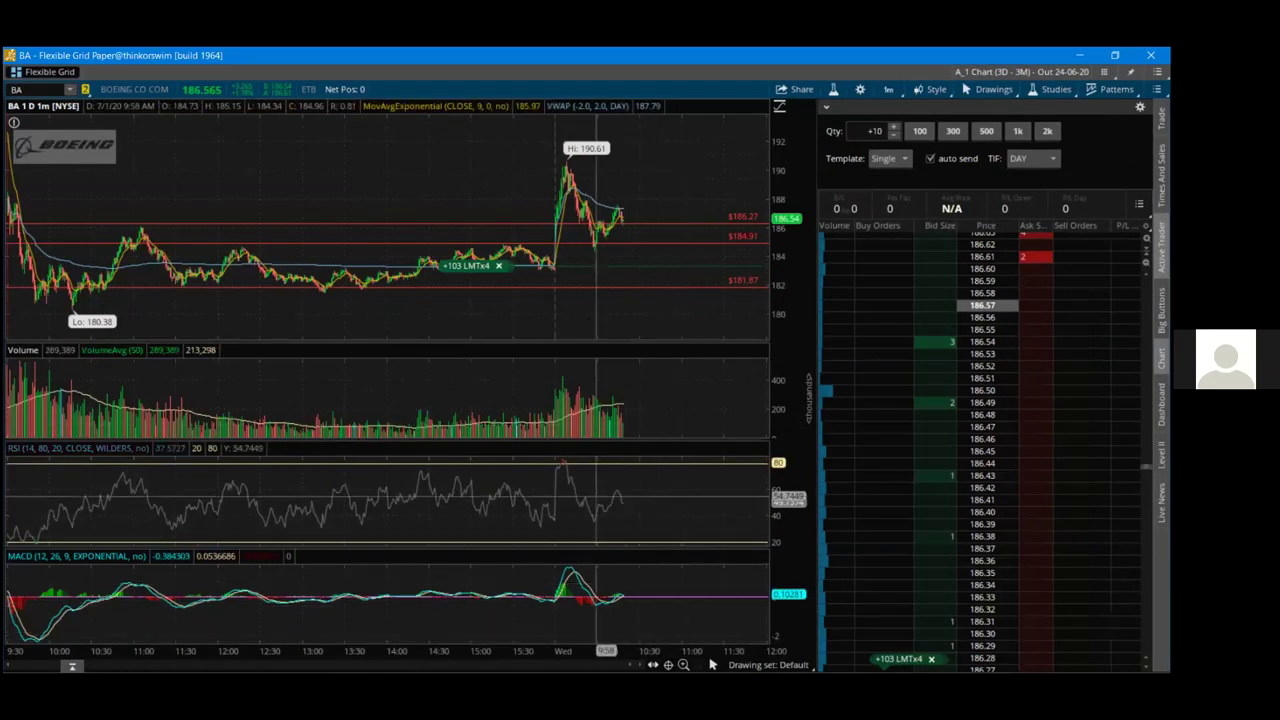
key(alt+Tab)
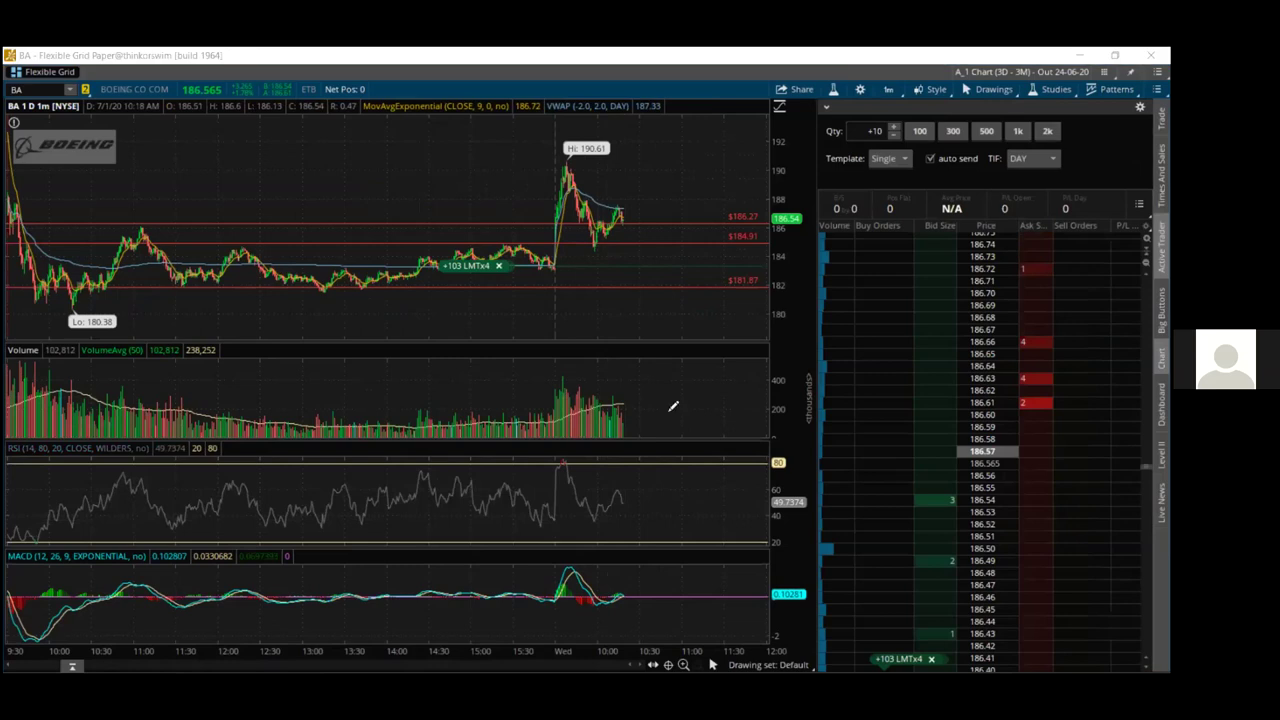
key(alt+Tab)
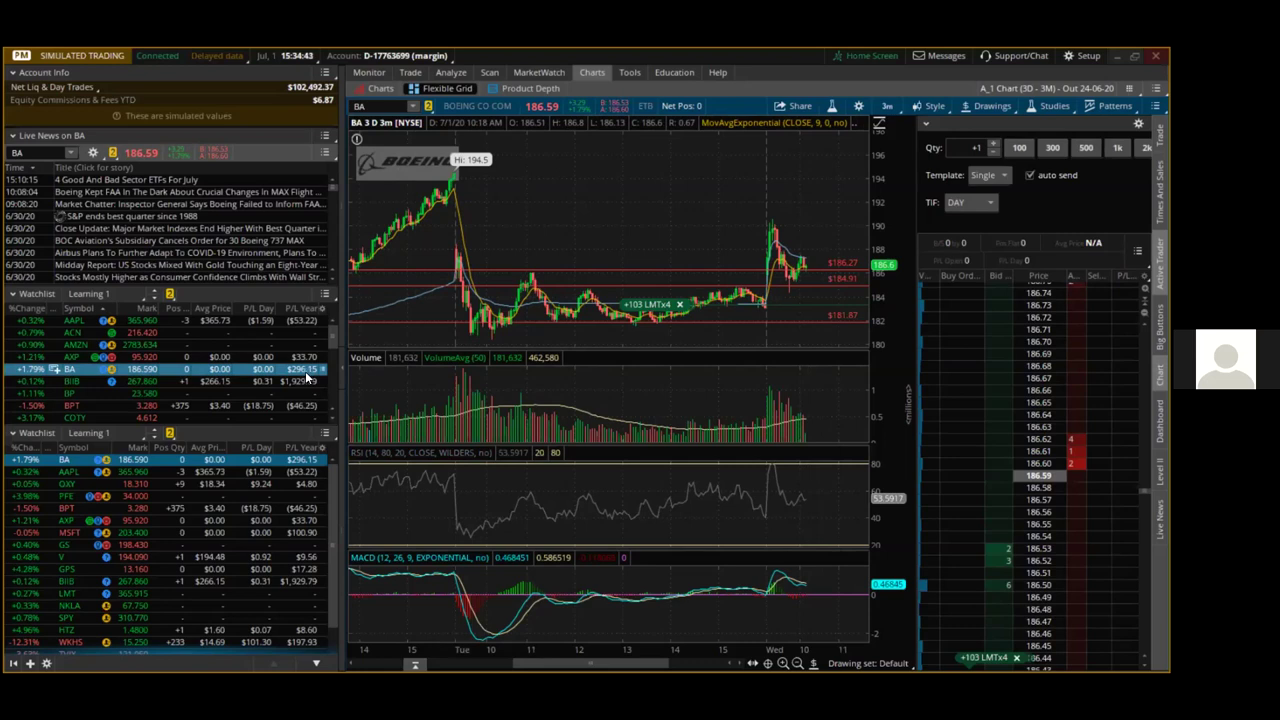
Load WKHS from the first watchlist into the 3-minute chart and adjust the chart range to review its past trades
scroll(269, 379, down, 5)
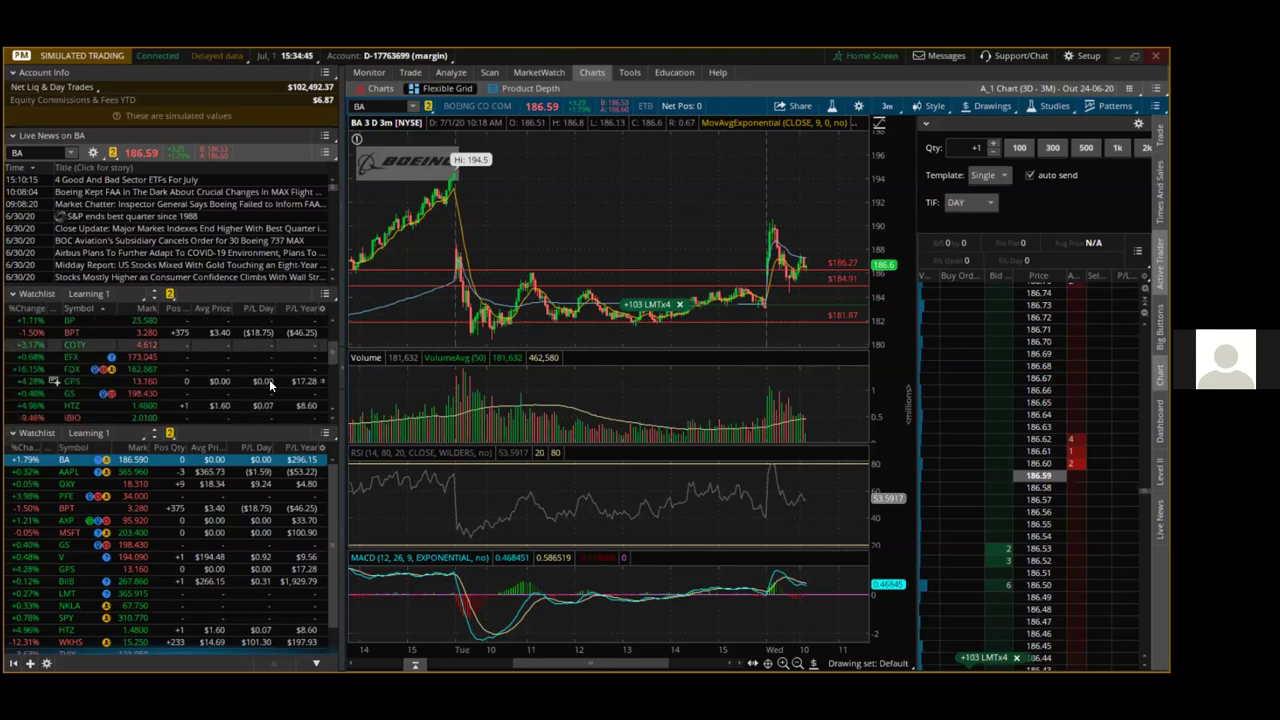
scroll(265, 403, down, 4)
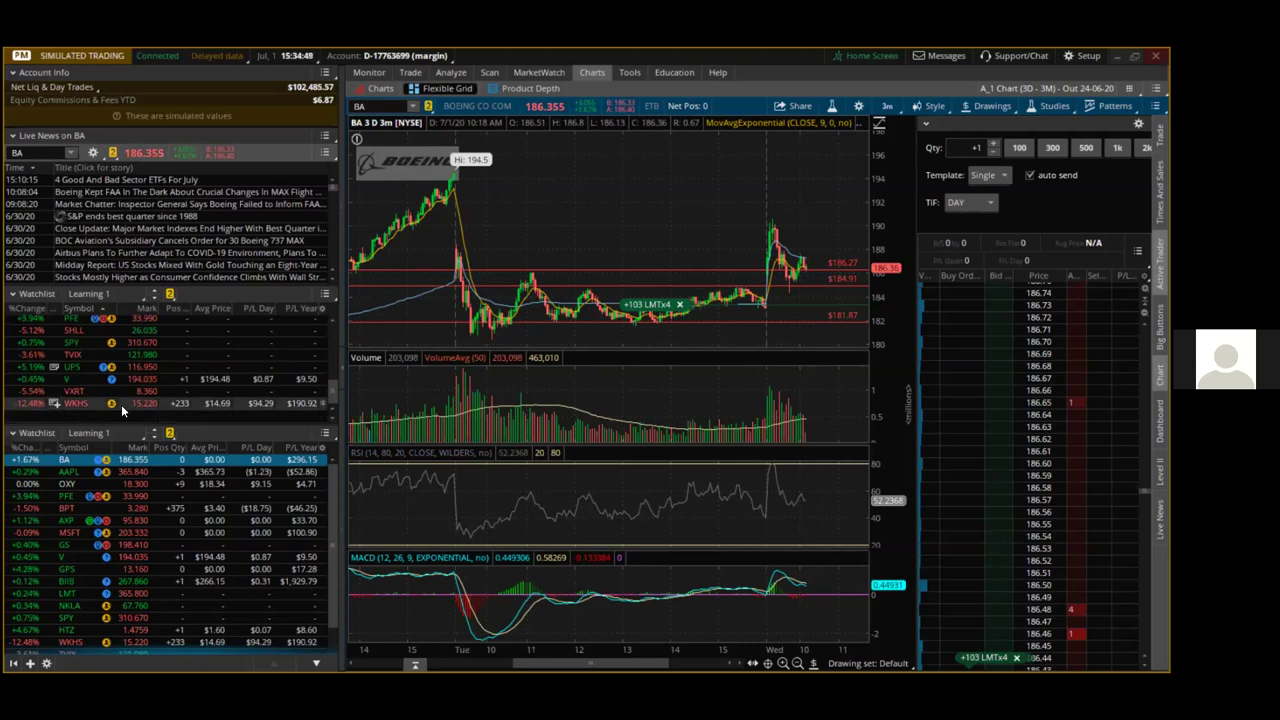
click(121, 404)
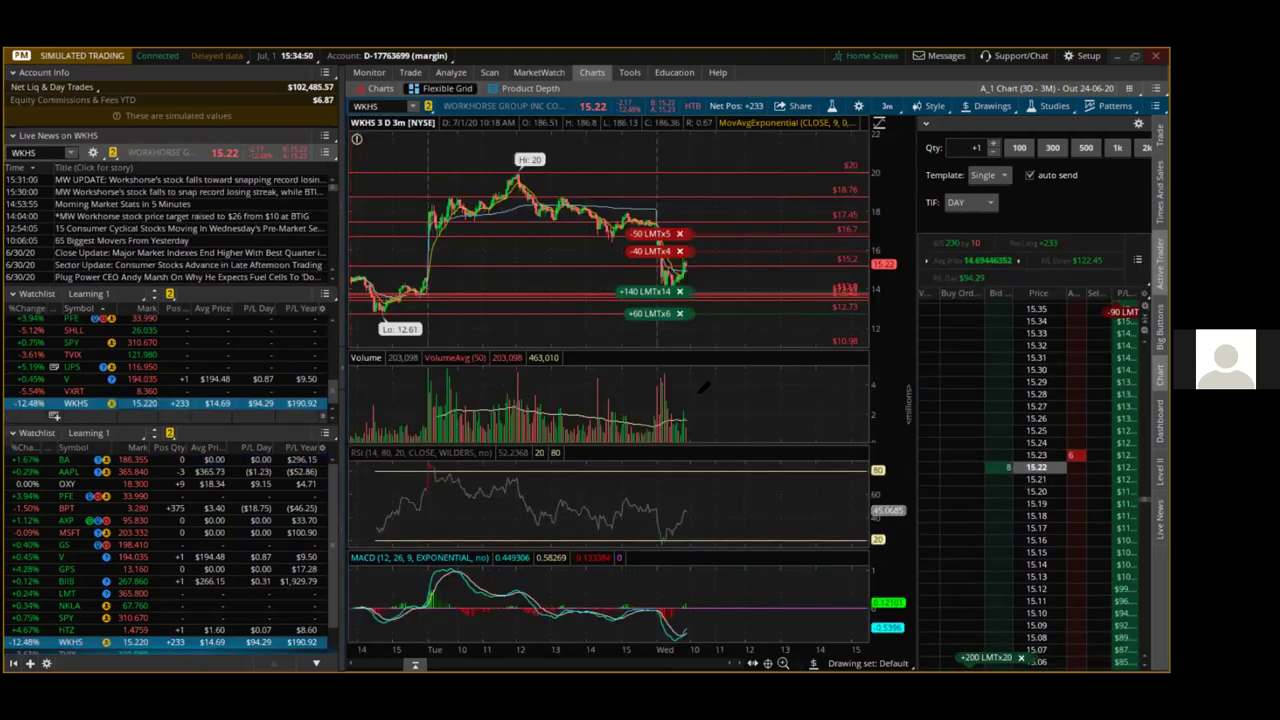
drag(497, 166, 762, 468)
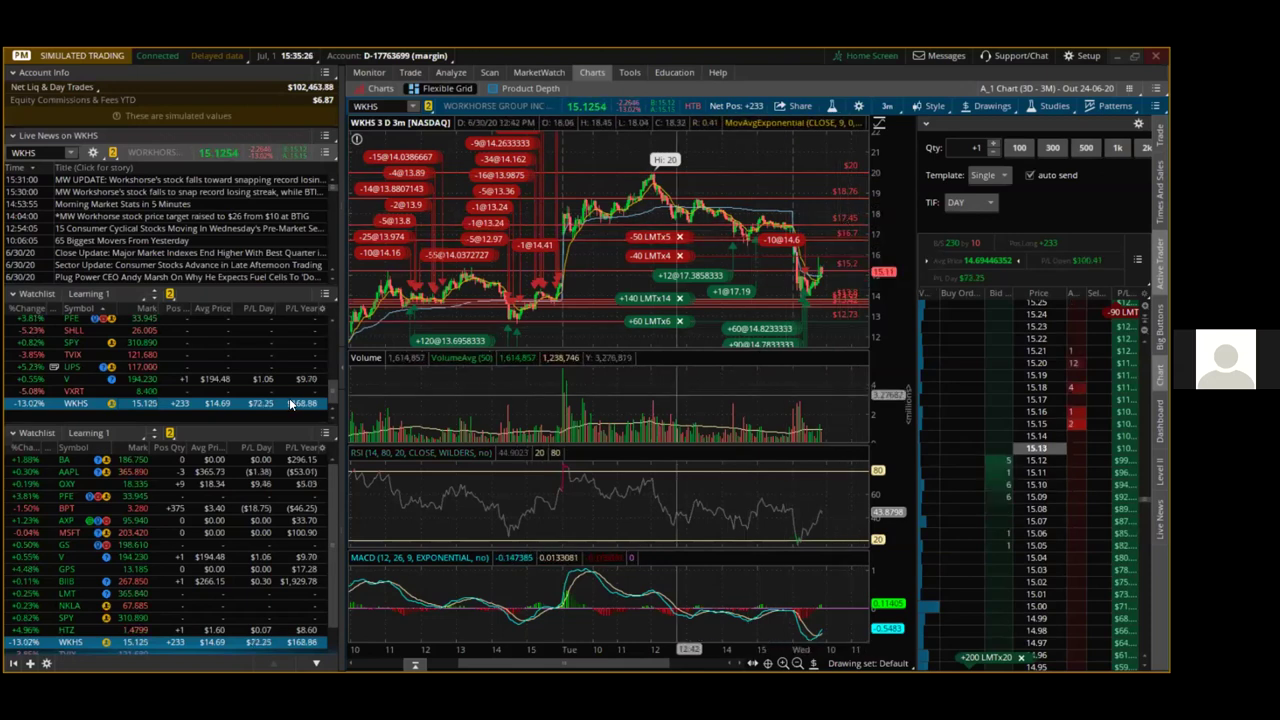
Display AAPL from the start of the first watchlist on the 3-minute chart to review its position
scroll(299, 402, up, 5)
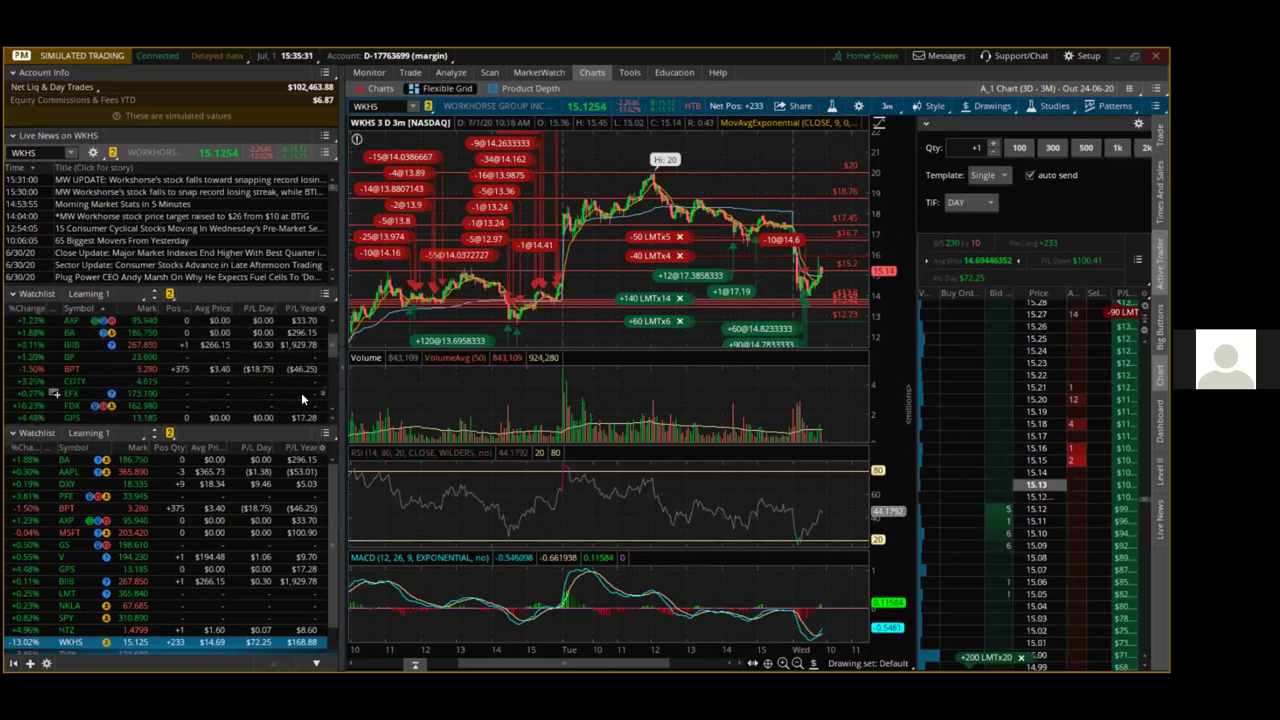
scroll(292, 400, up, 3)
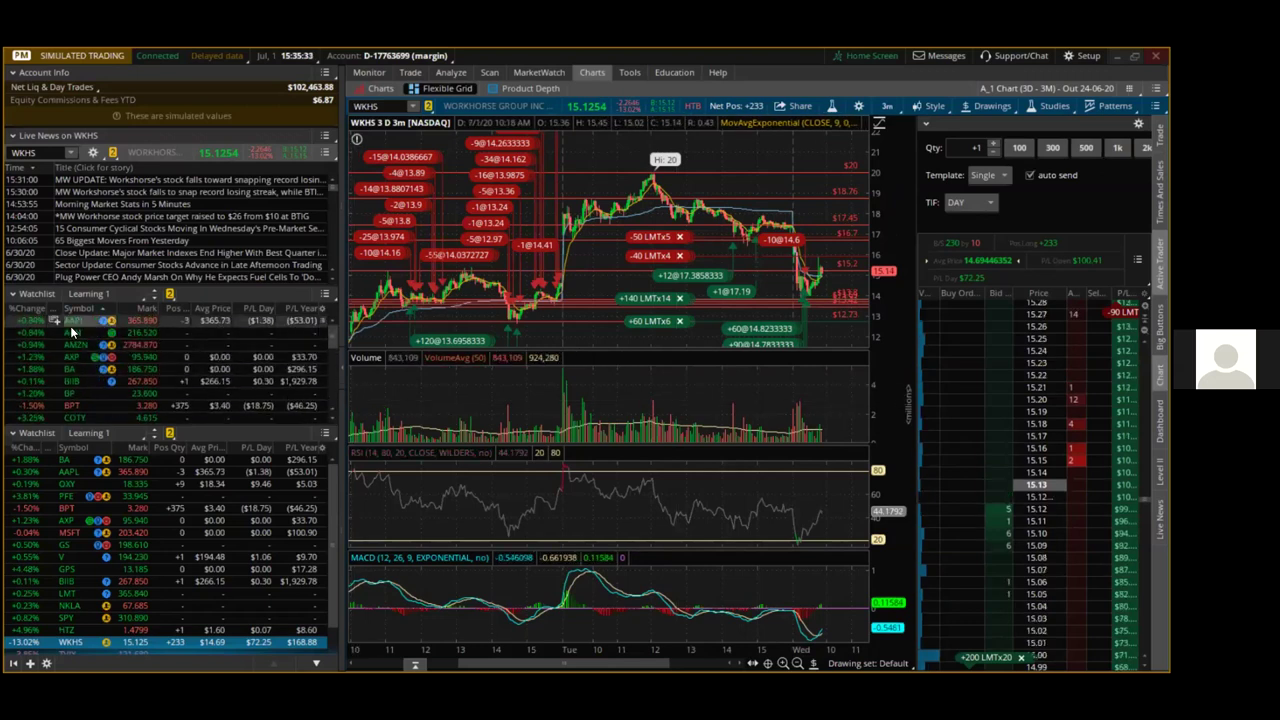
click(262, 324)
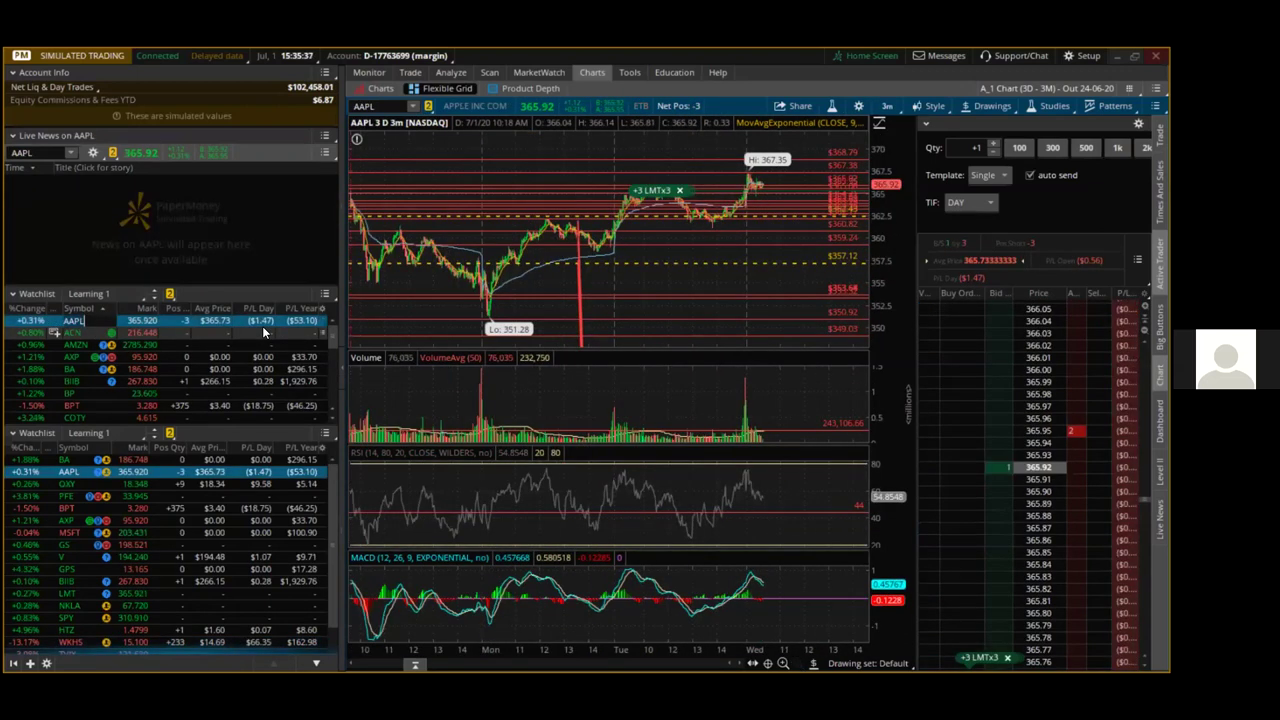
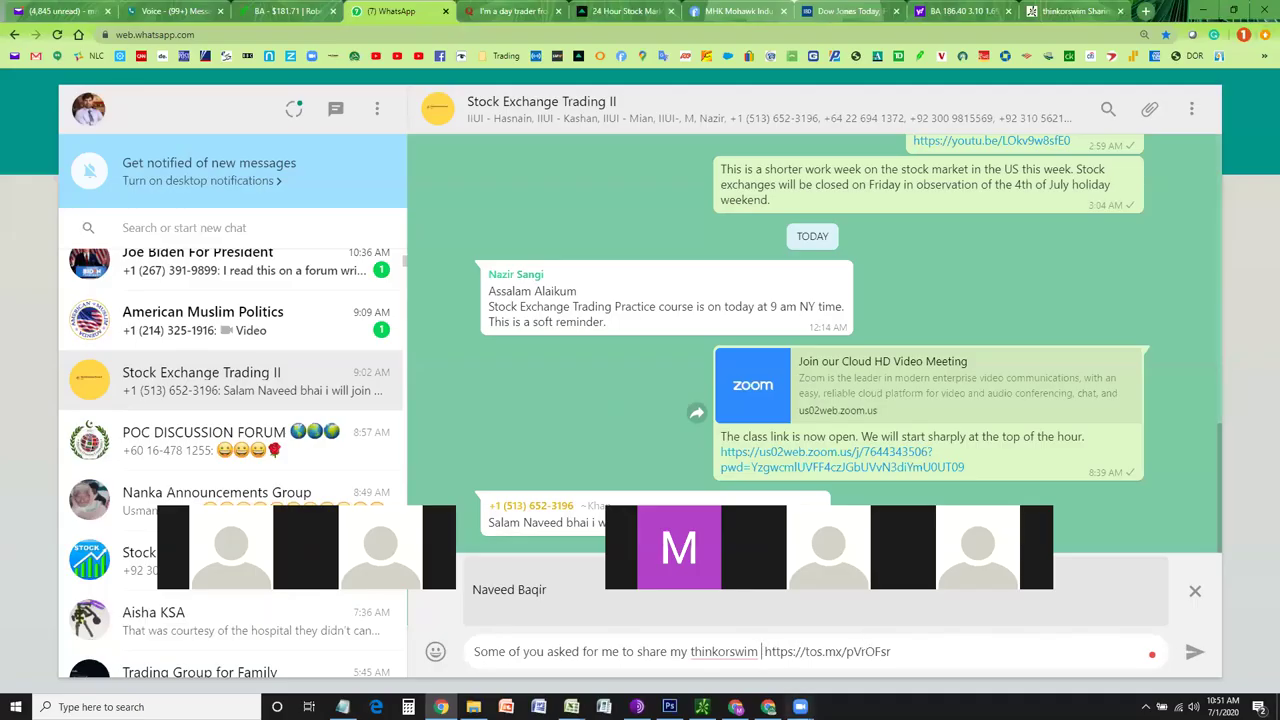
Complete the Stock Exchange Trading II message as "Some of you asked for me to share my thinkorswim screen setup. So, here it is" before the link and send it
text(setup )
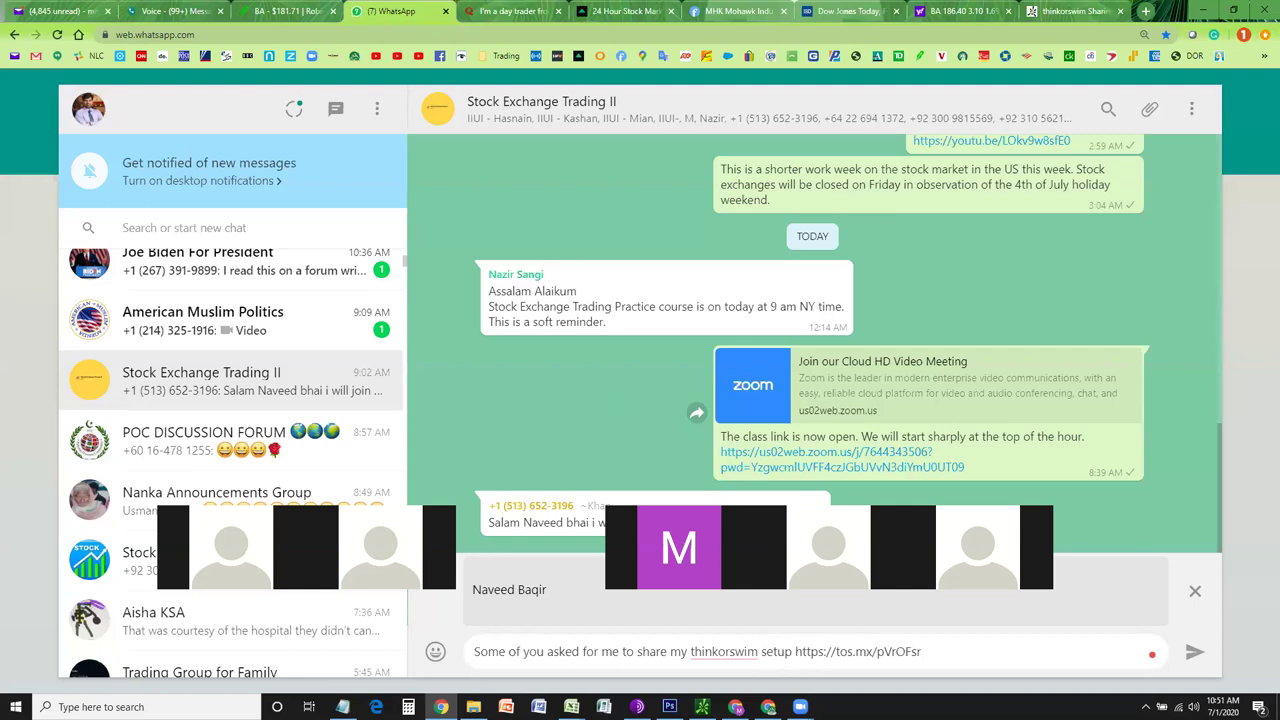
text(screen )
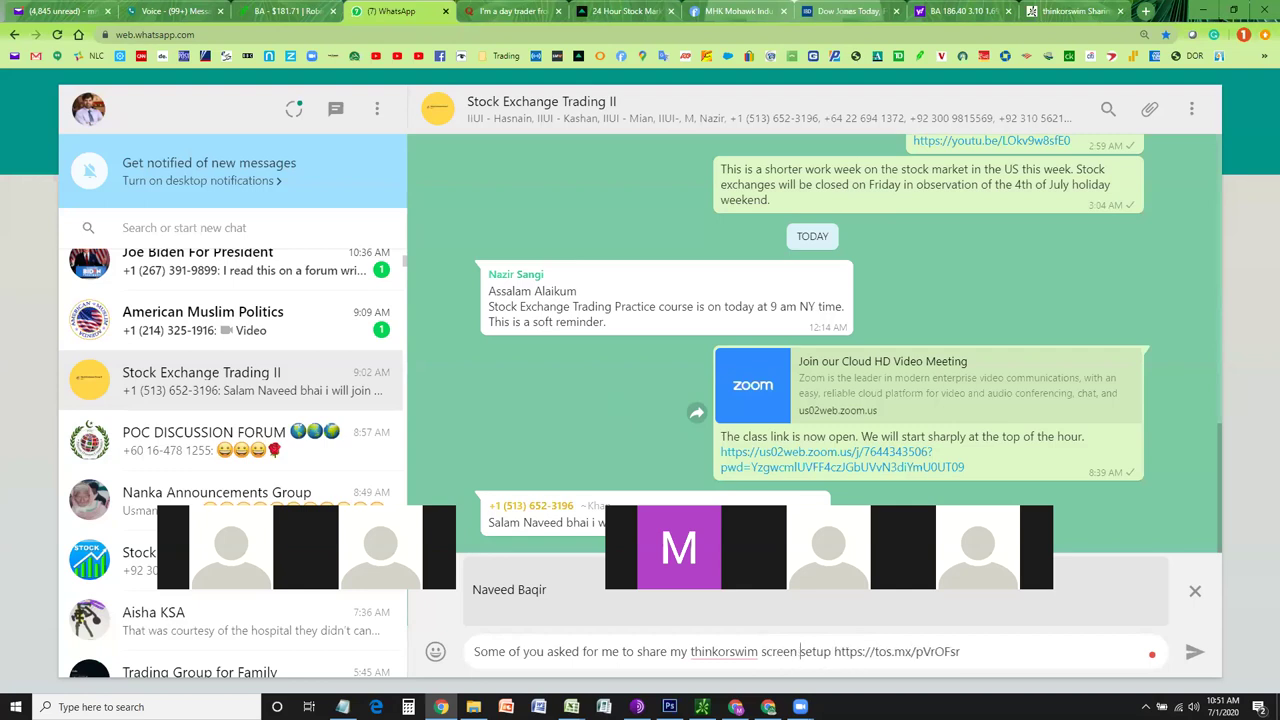
text(. So, here)
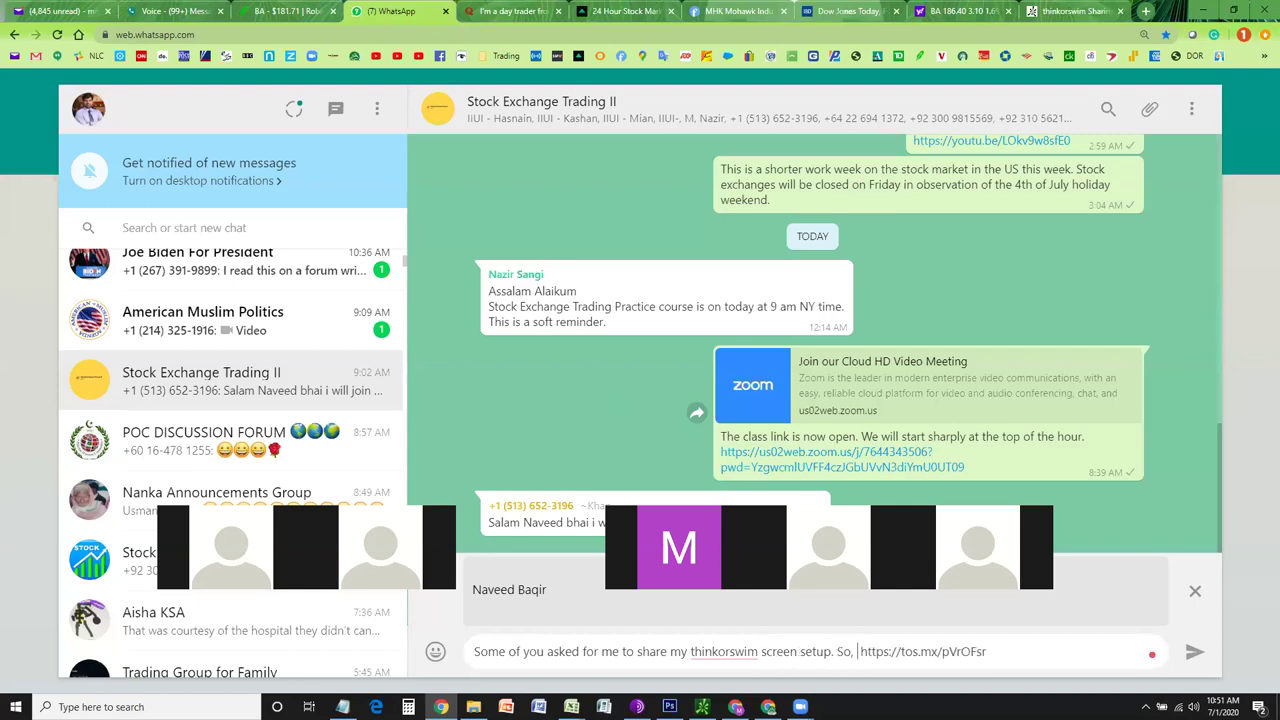
text(it is h)
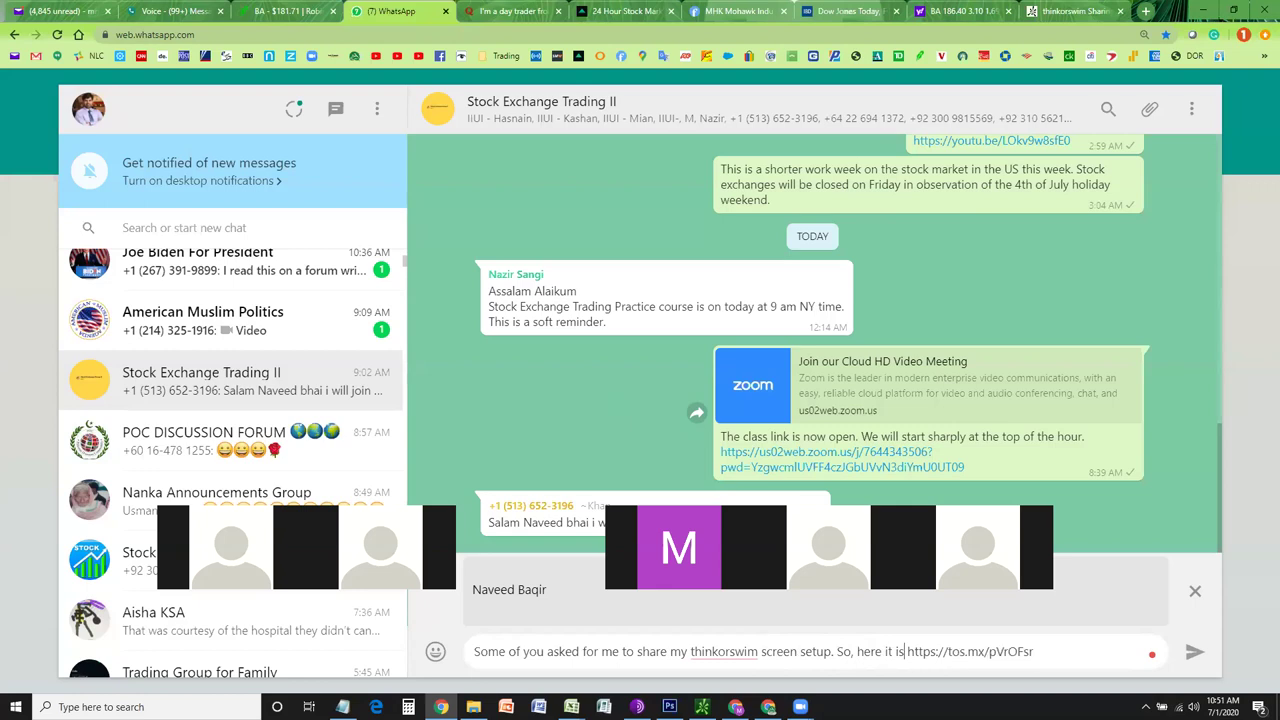
key(ctrl+a)
key(Return)
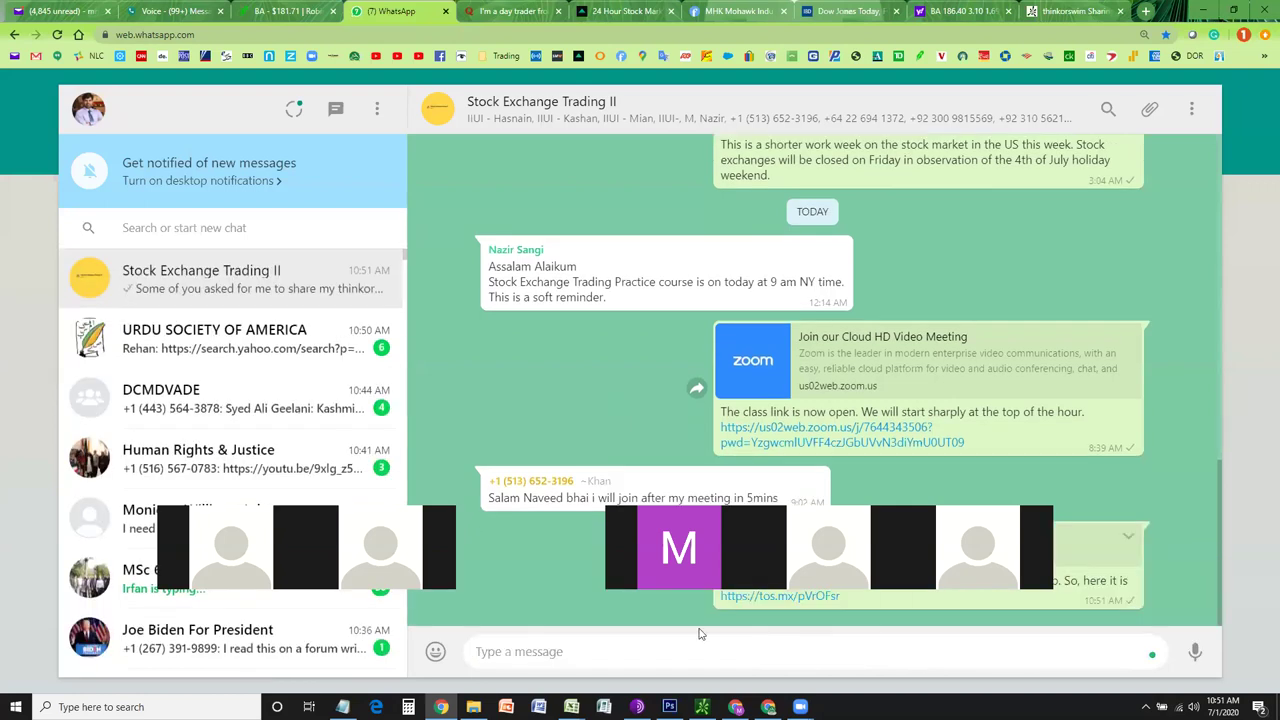
Send the same screen-setup message and link to the Stock Exchange Trading group, and check the posts in both group chats
scroll(133, 370, down, 4)
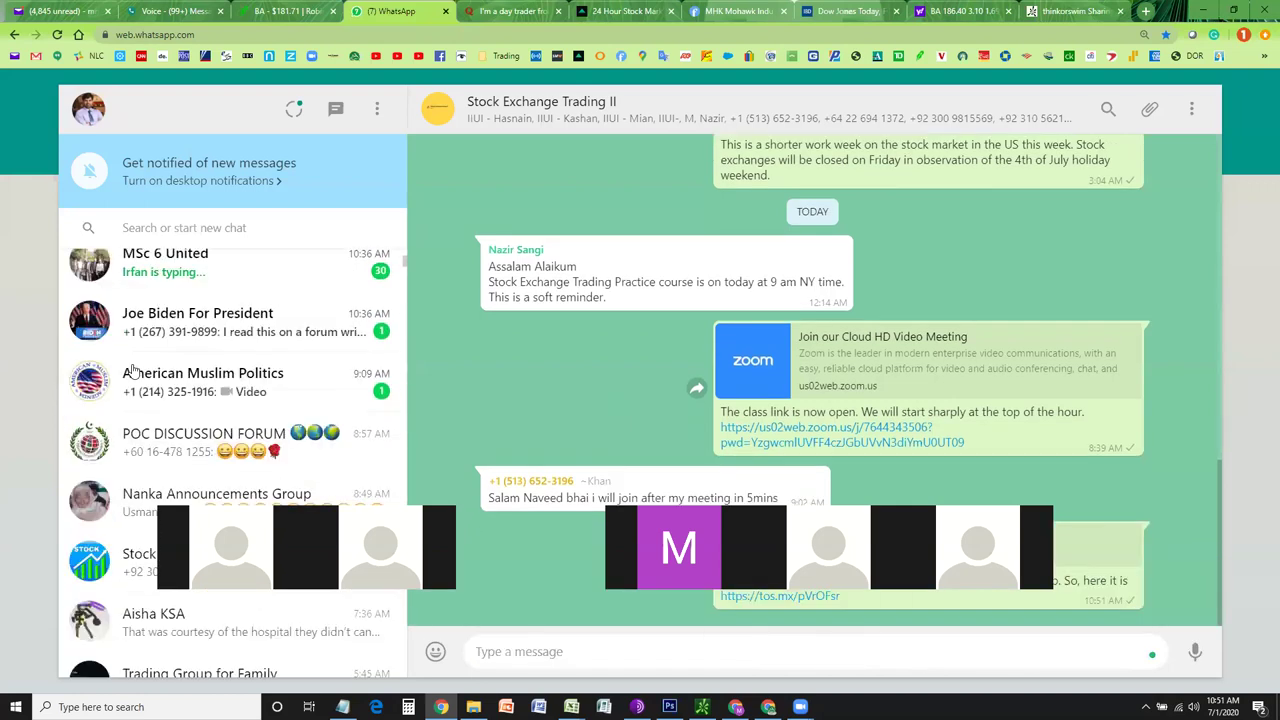
click(125, 435)
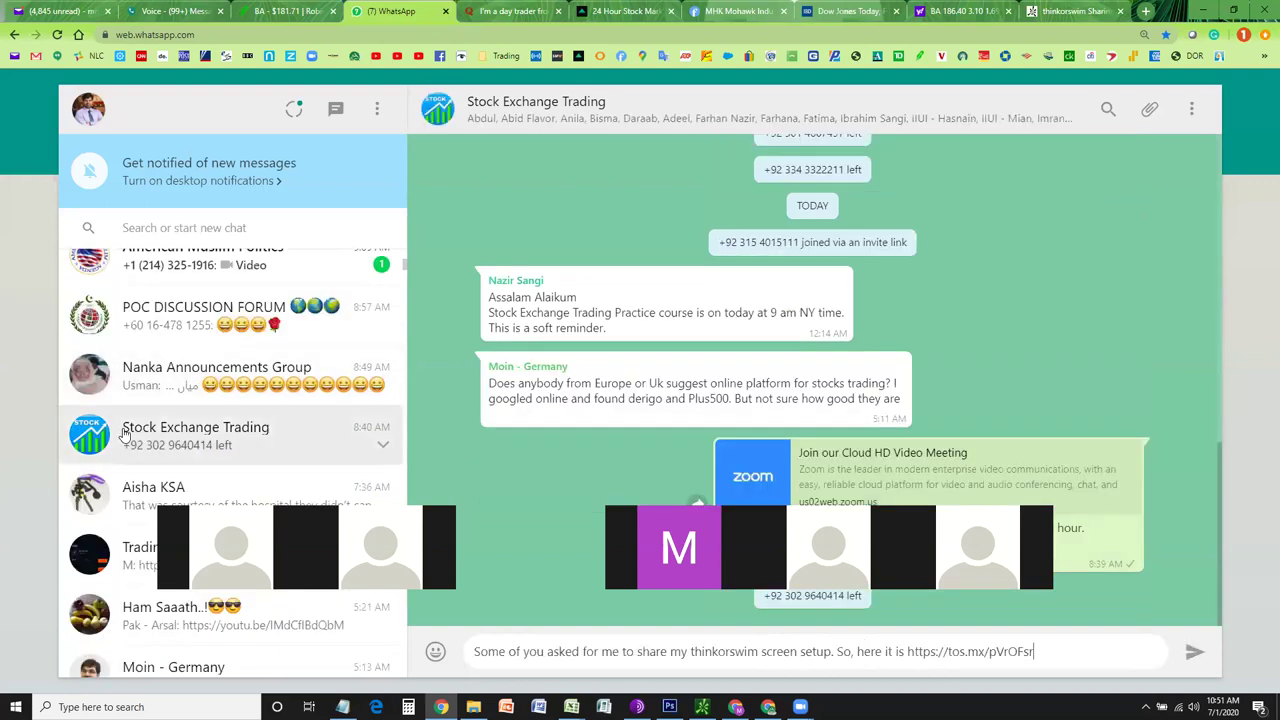
key(Return)
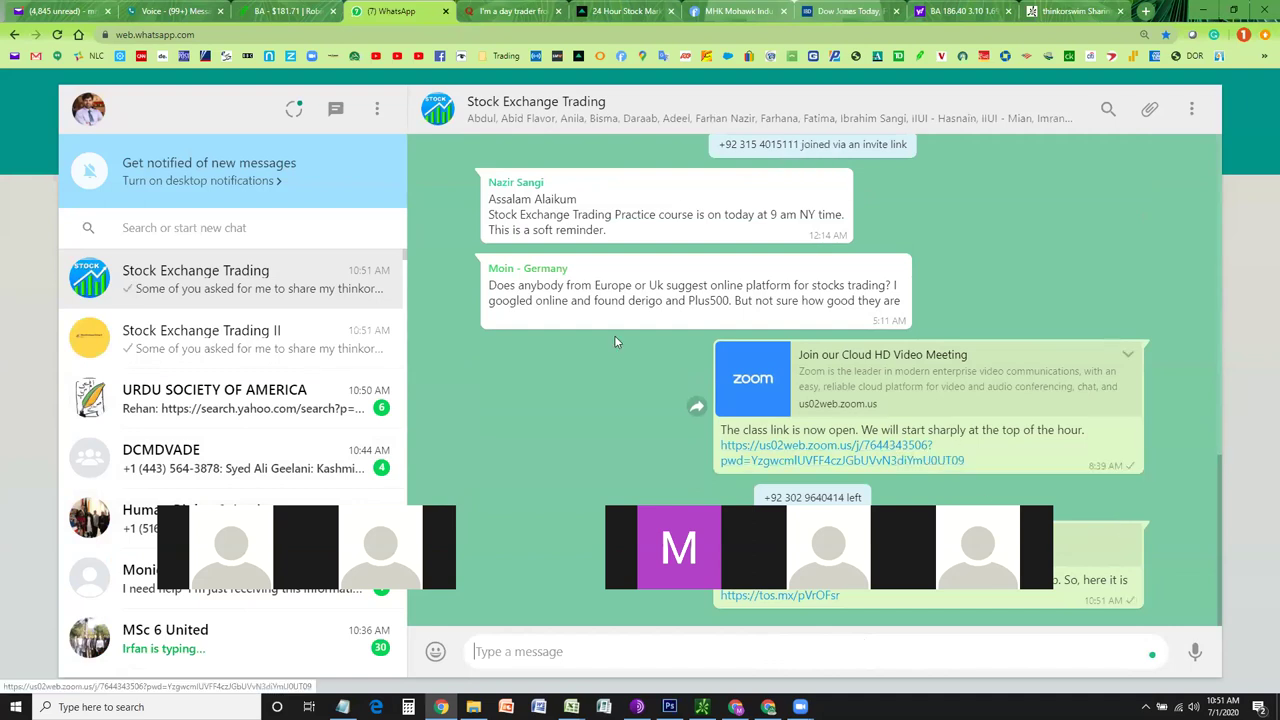
click(240, 330)
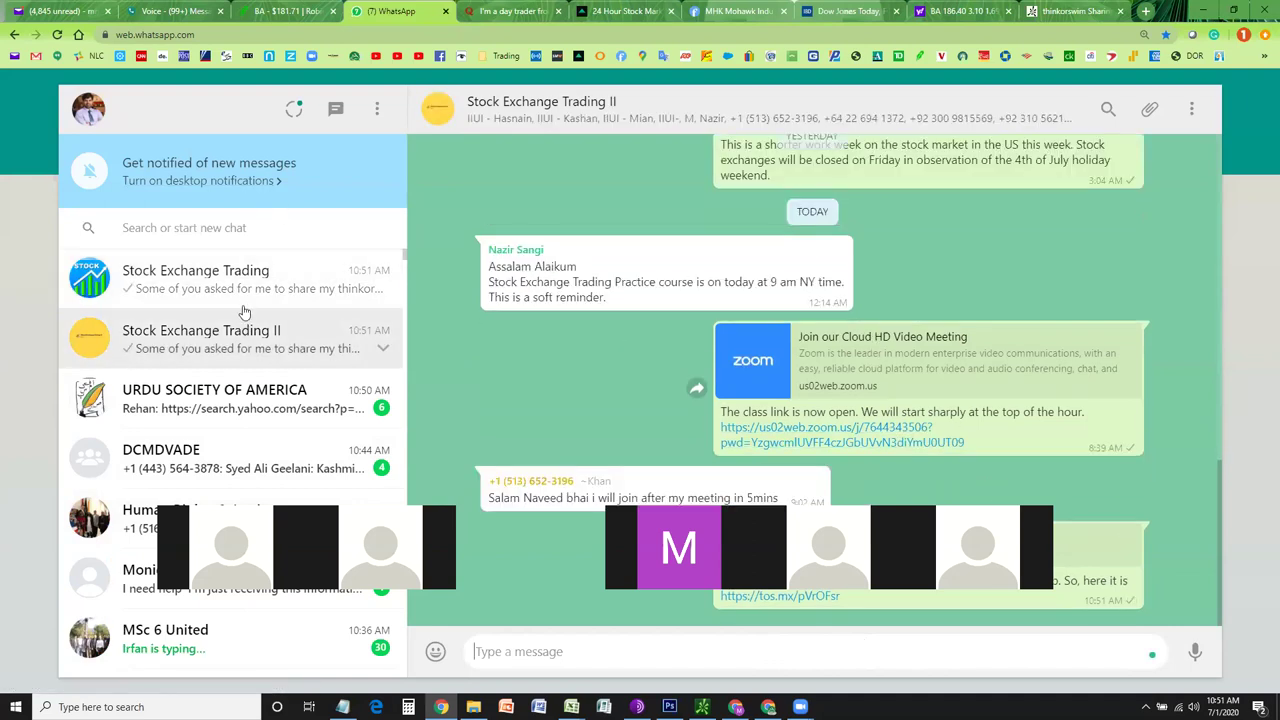
click(258, 282)
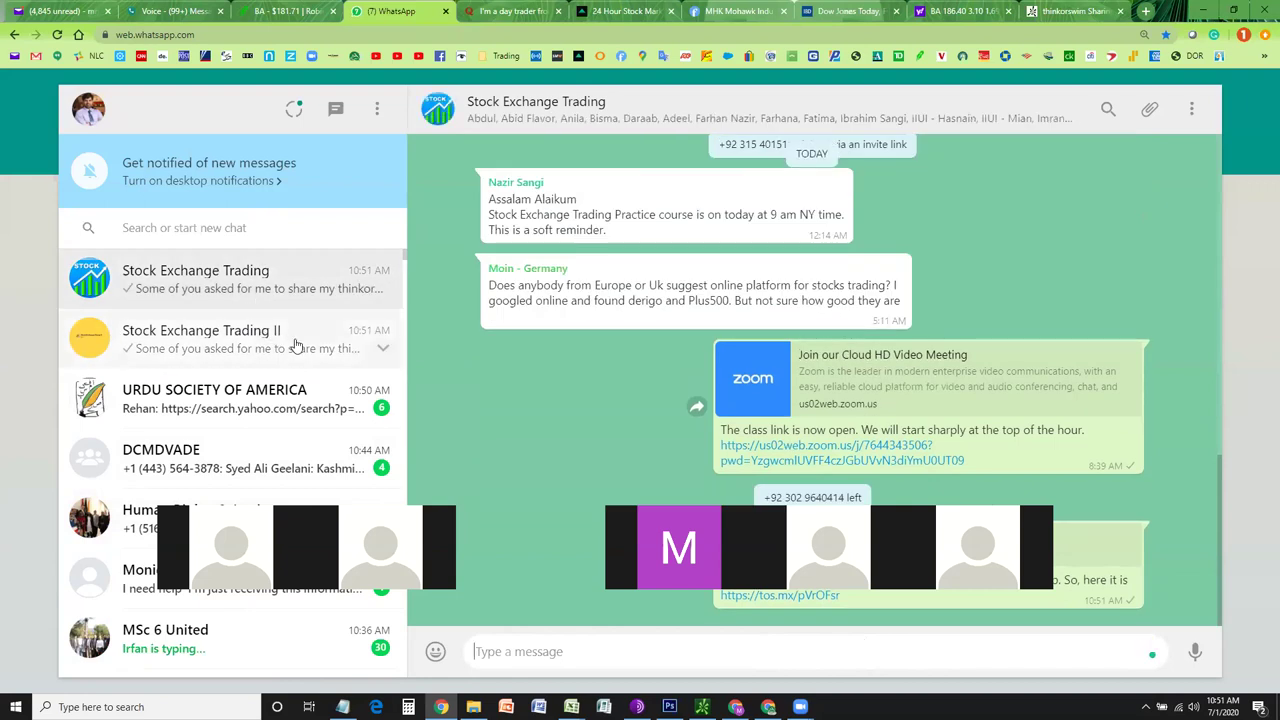